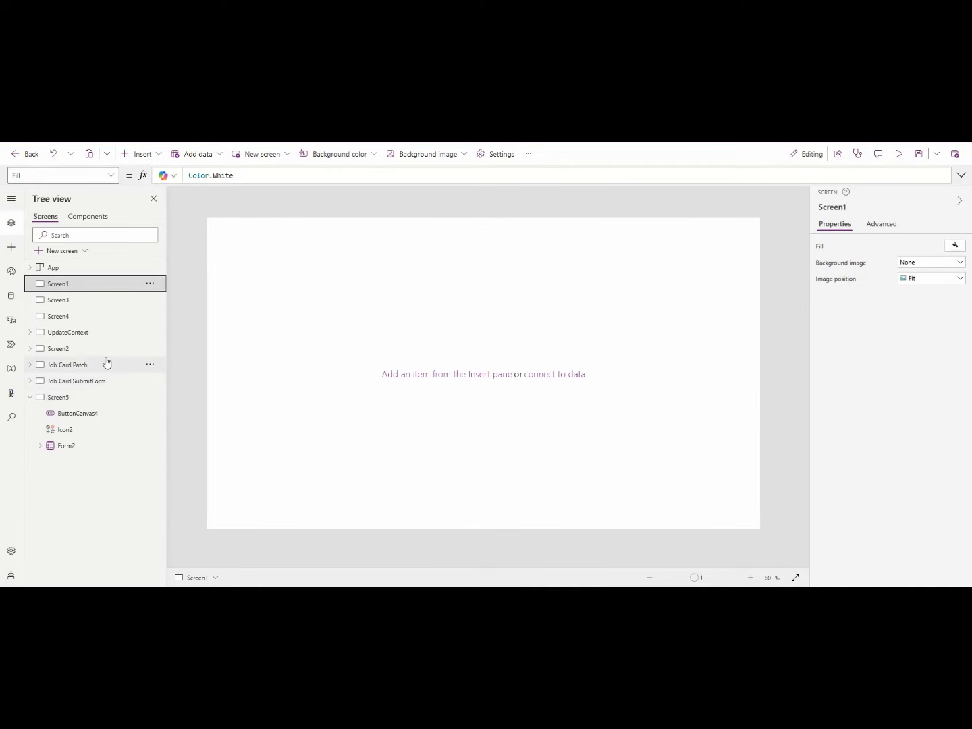
# Review the existing Job Card SubmitForm and Job Card Patch screens, including the gallery of job cards
pyautogui.click(99, 381)
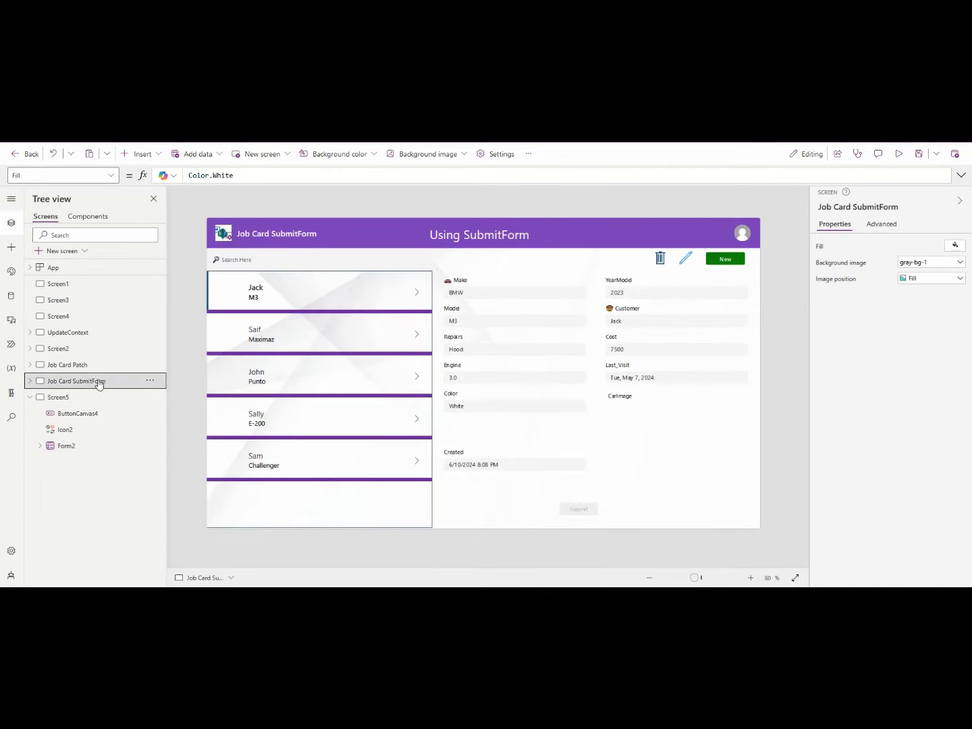
pyautogui.click(108, 364)
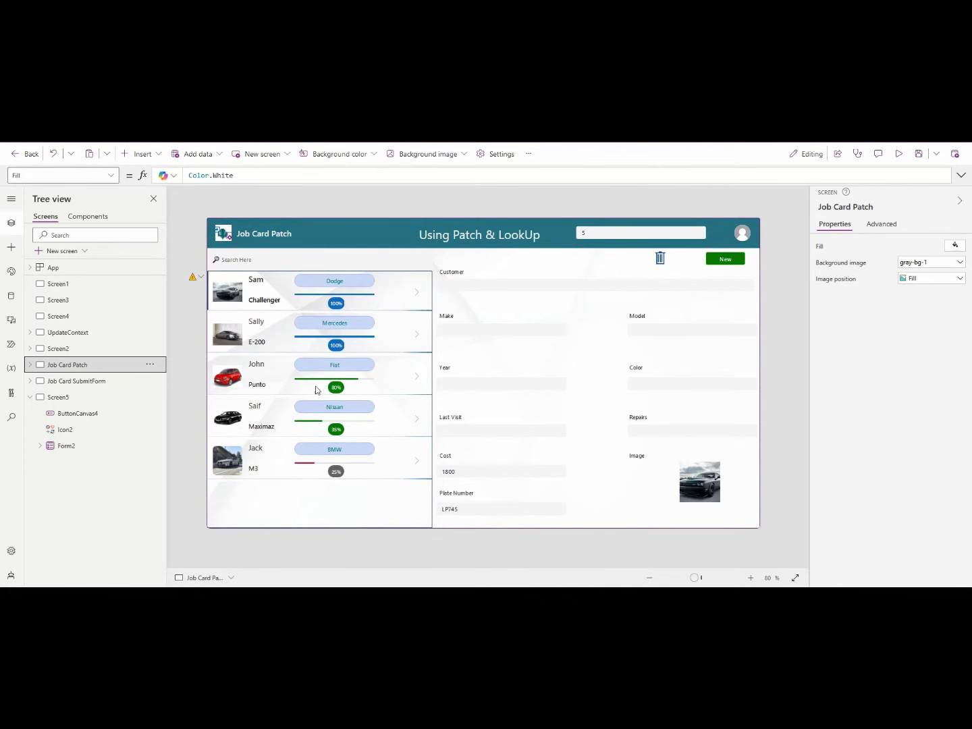
pyautogui.click(328, 345)
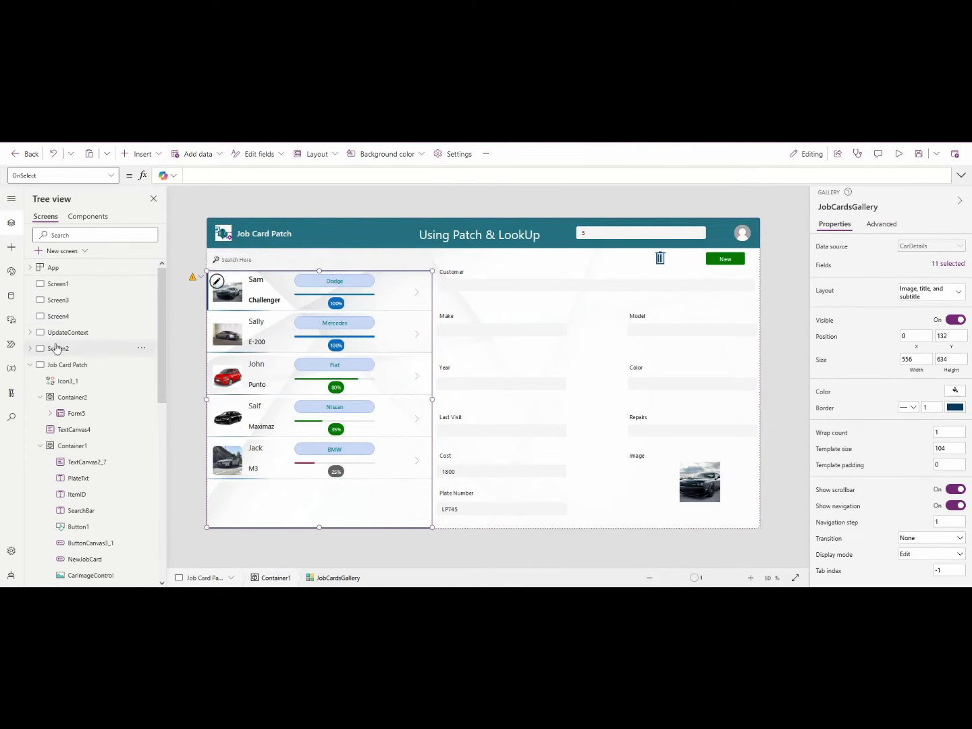
pyautogui.click(21, 367)
pyautogui.click(17, 365)
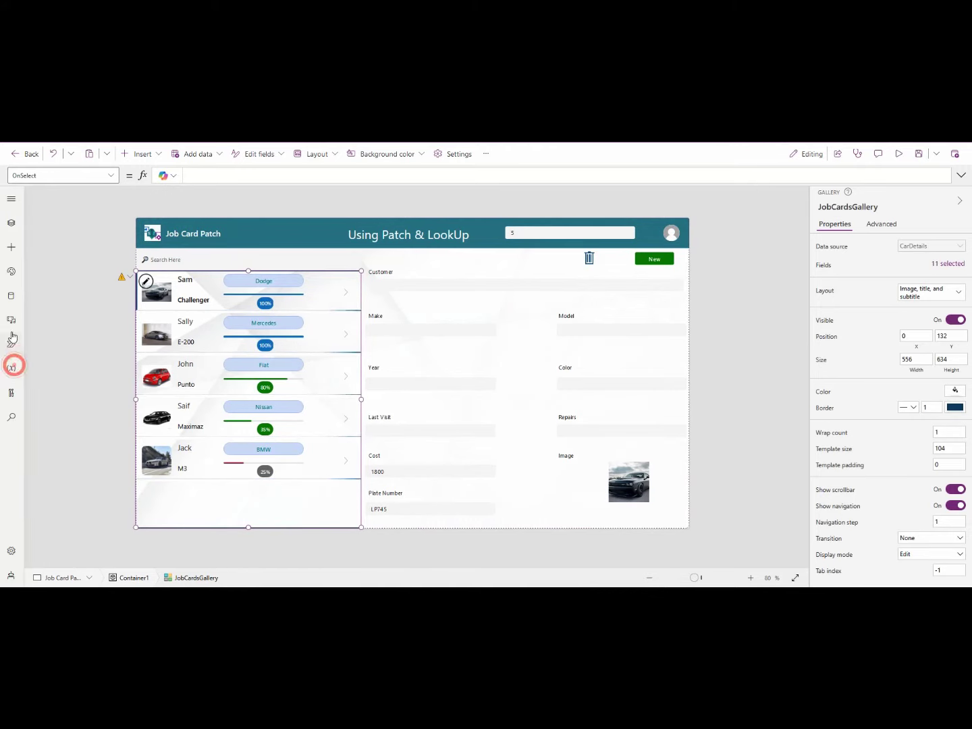
pyautogui.click(11, 223)
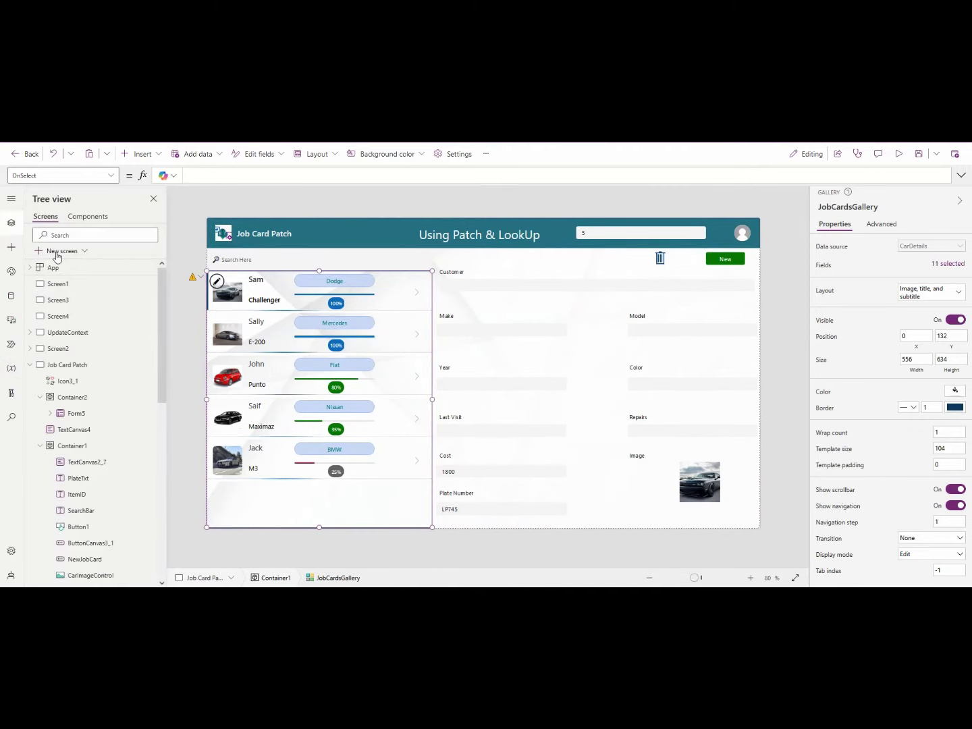
# Insert a container on Screen1 and stretch it to fill the whole screen, 1366 by 768 at position 0, 0
pyautogui.click(94, 284)
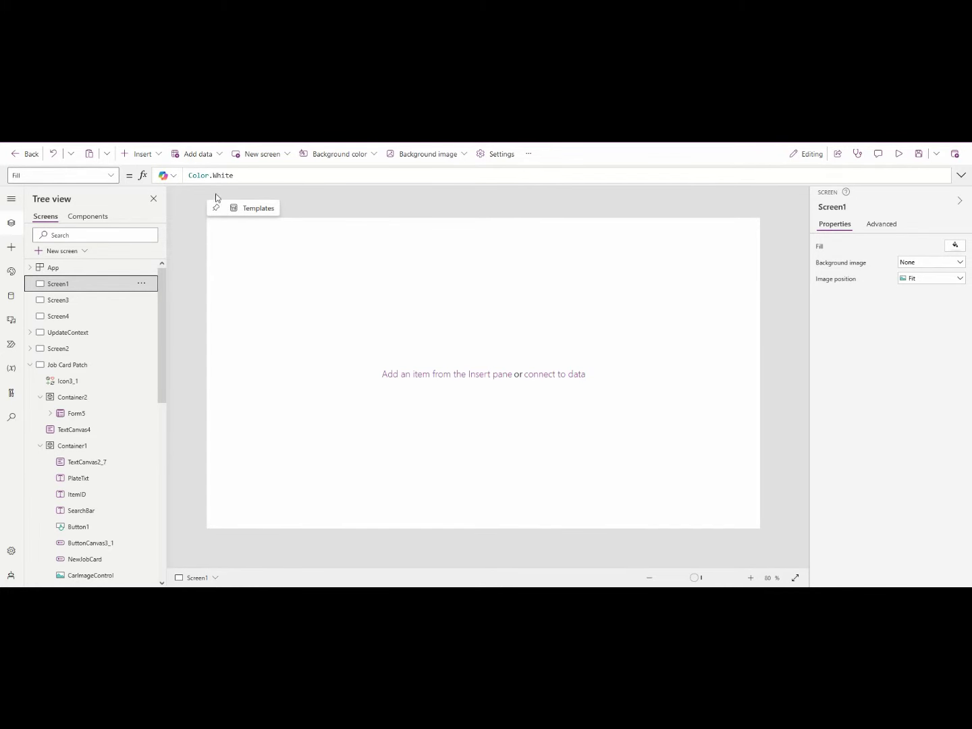
pyautogui.click(155, 162)
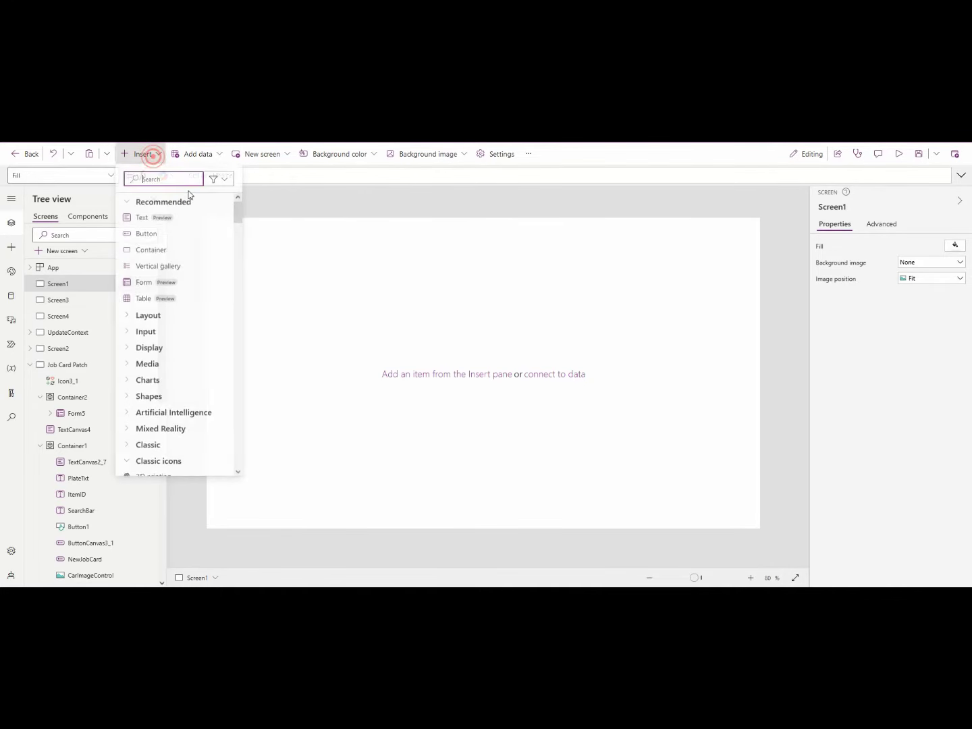
pyautogui.click(179, 179)
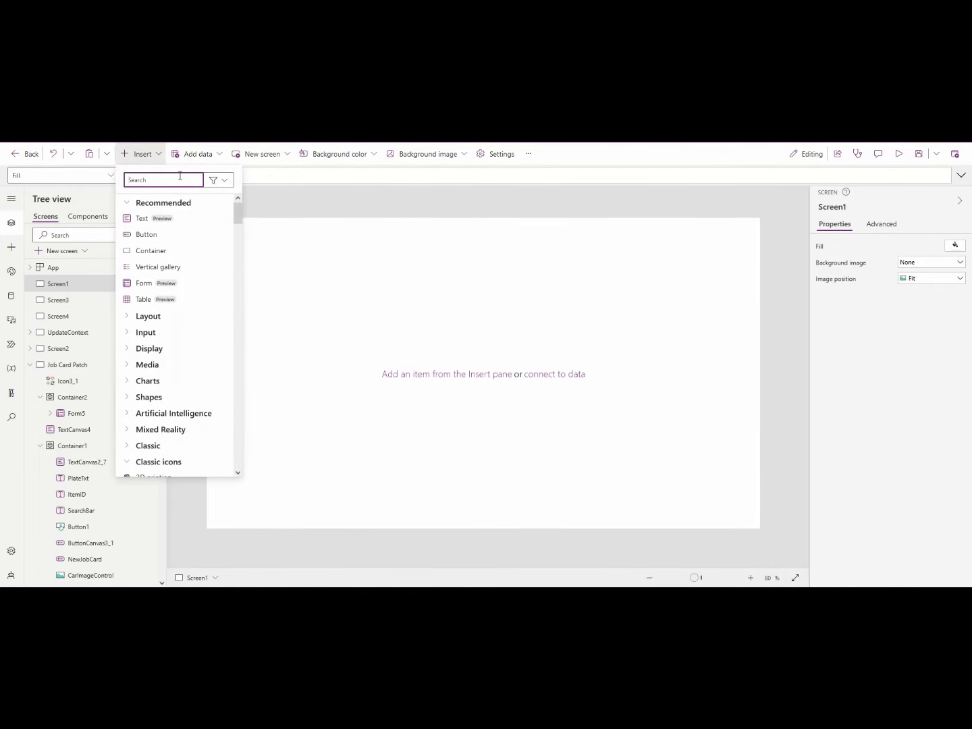
pyautogui.write('cont')
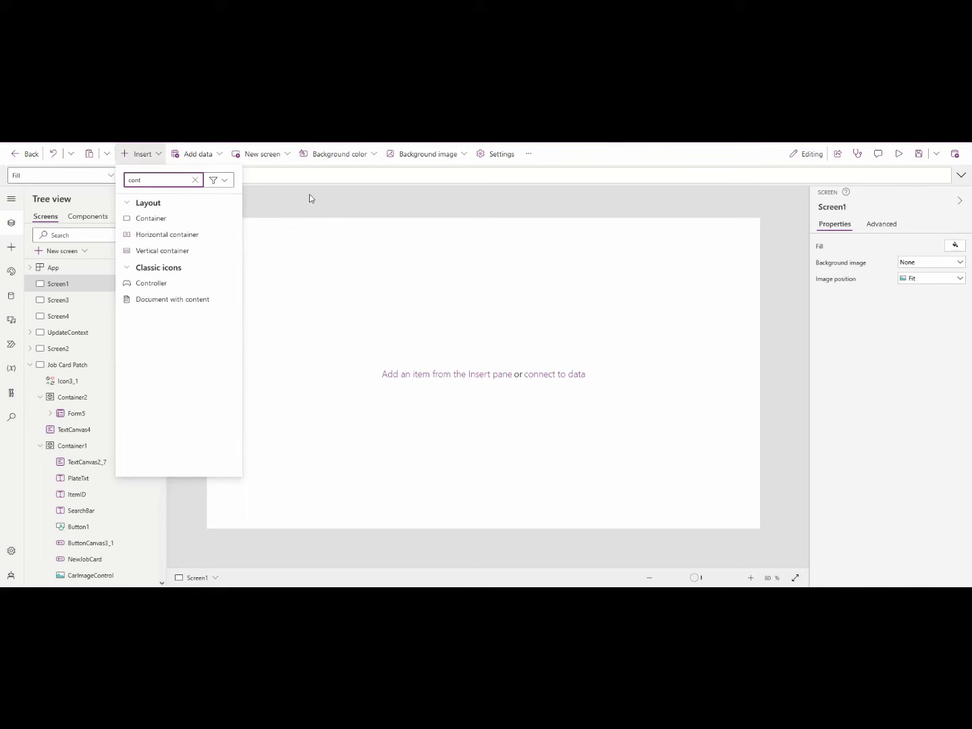
pyautogui.click(163, 218)
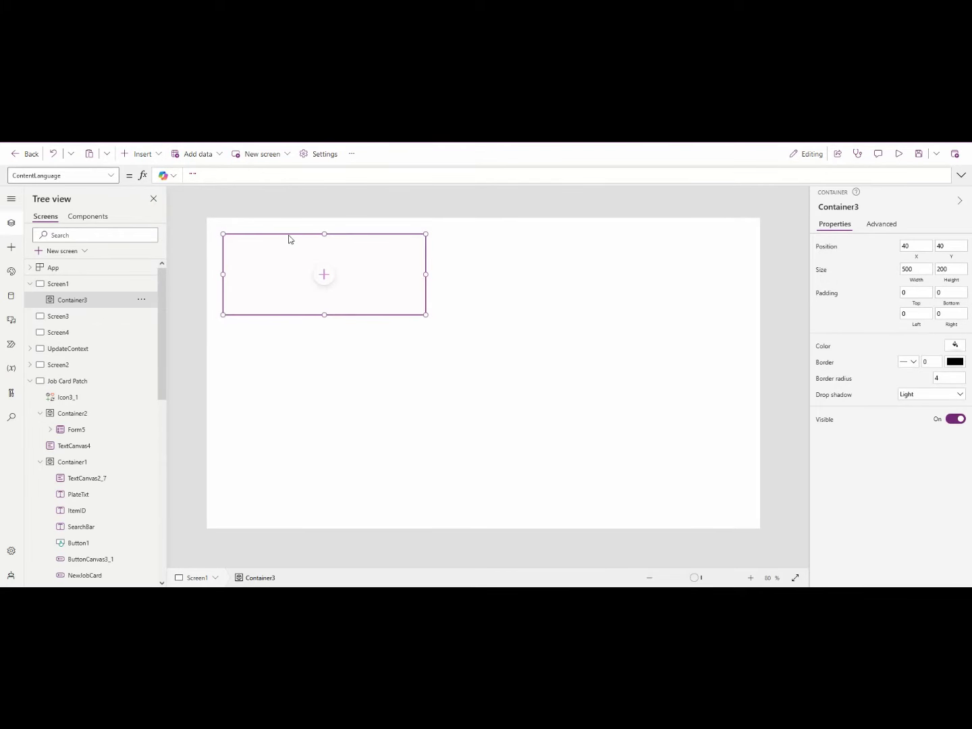
pyautogui.moveTo(223, 235); pyautogui.dragTo(189, 213)
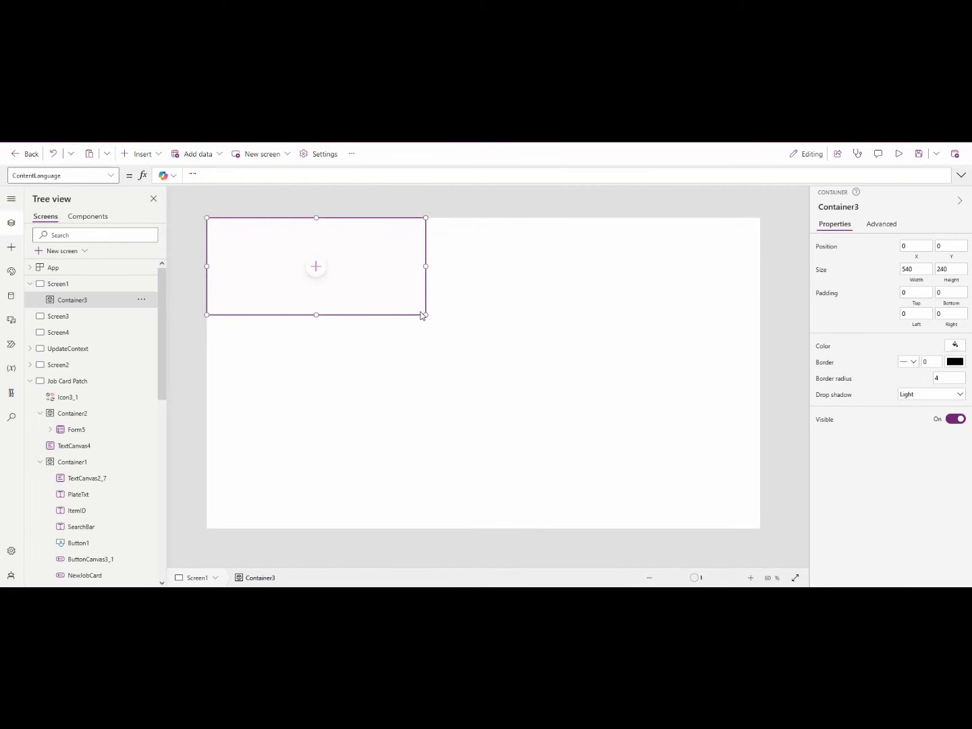
pyautogui.moveTo(426, 314); pyautogui.dragTo(761, 529)
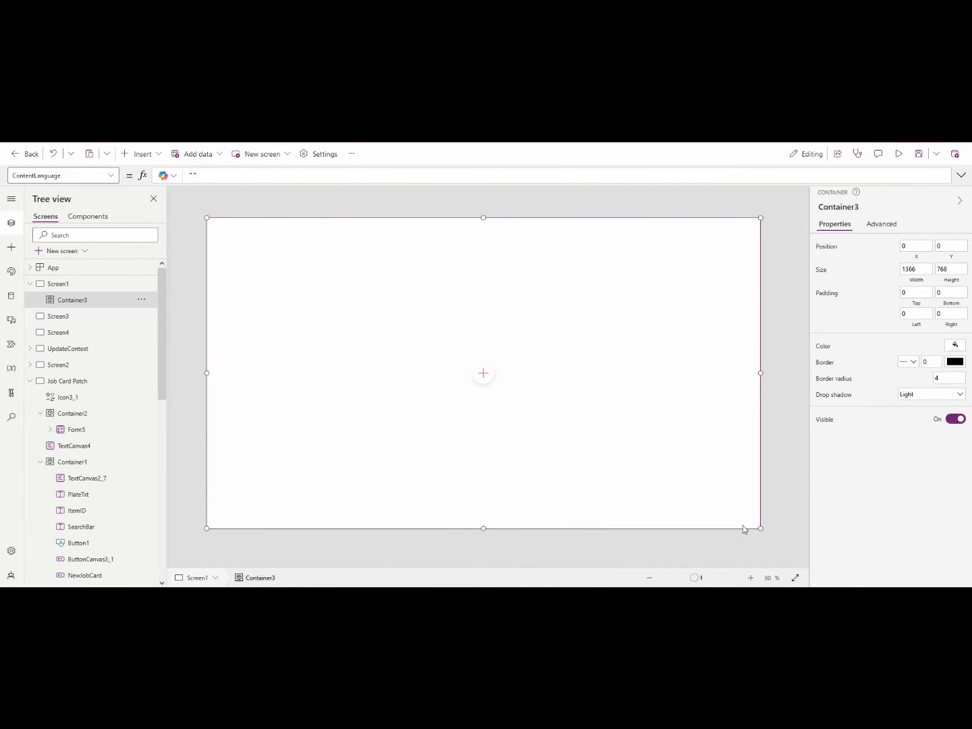
# Insert a Header control inside the container and move it flush with the upper edge, at Y position 0
pyautogui.click(102, 300)
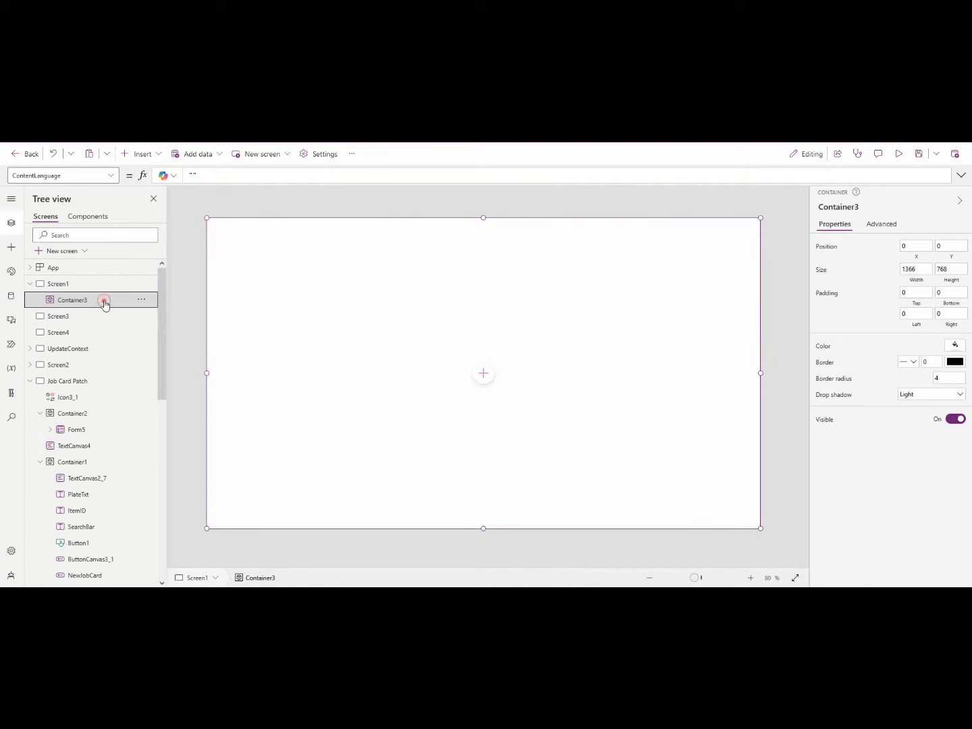
pyautogui.click(143, 154)
pyautogui.click(167, 184)
pyautogui.write('hea')
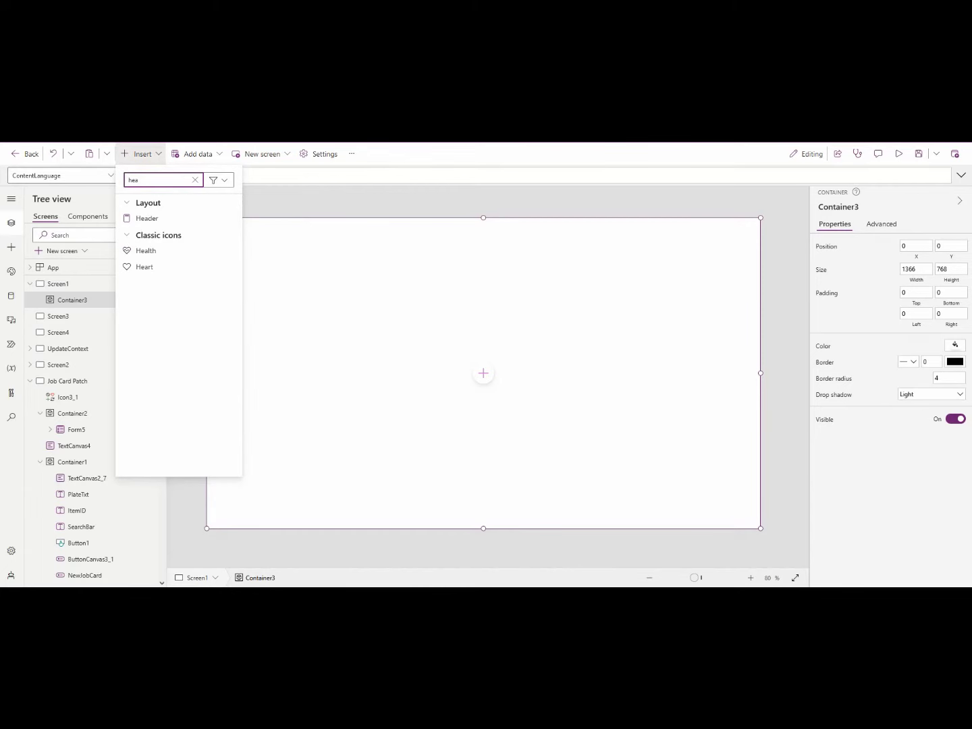
pyautogui.click(159, 217)
pyautogui.click(440, 258)
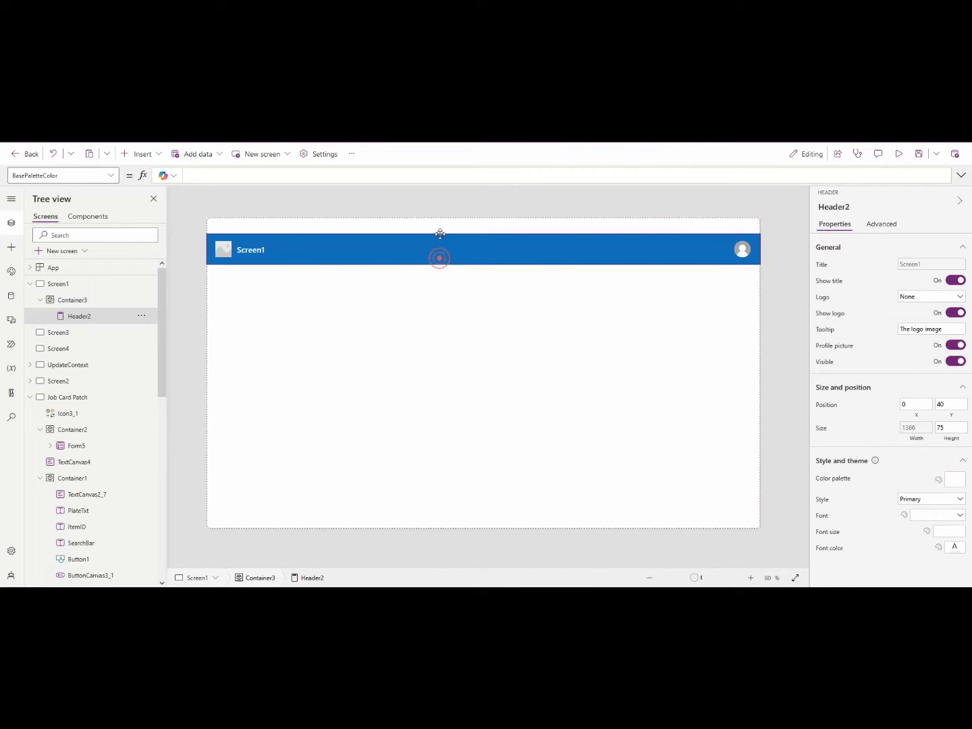
pyautogui.moveTo(441, 235); pyautogui.dragTo(443, 213)
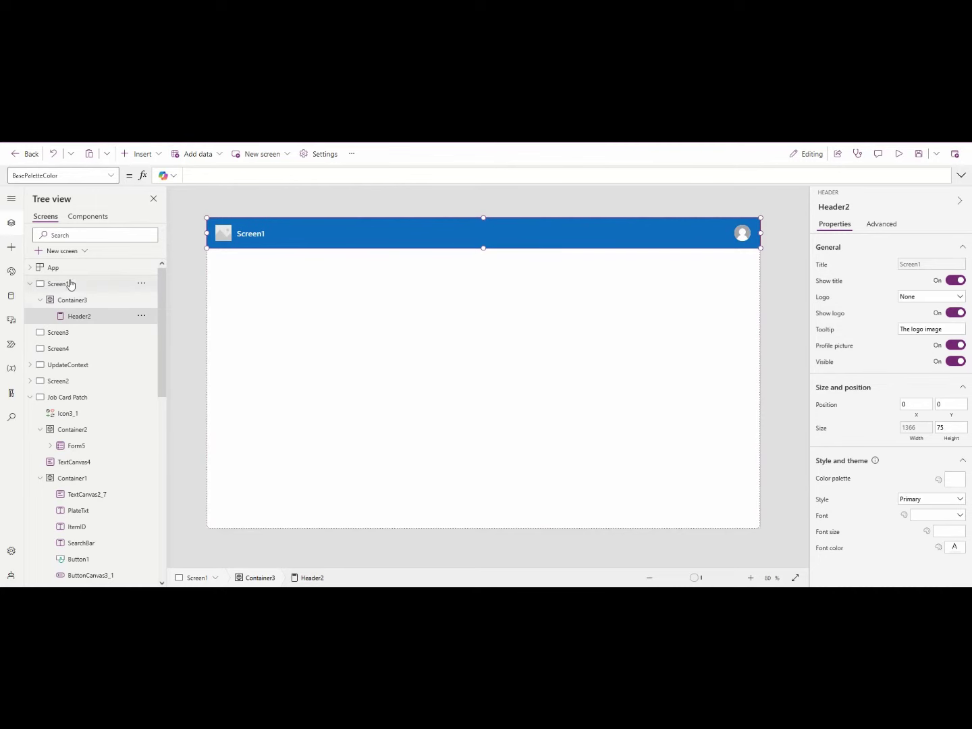
# Rename Screen1 as GarageHome
pyautogui.doubleClick(105, 282)
pyautogui.write('Home')
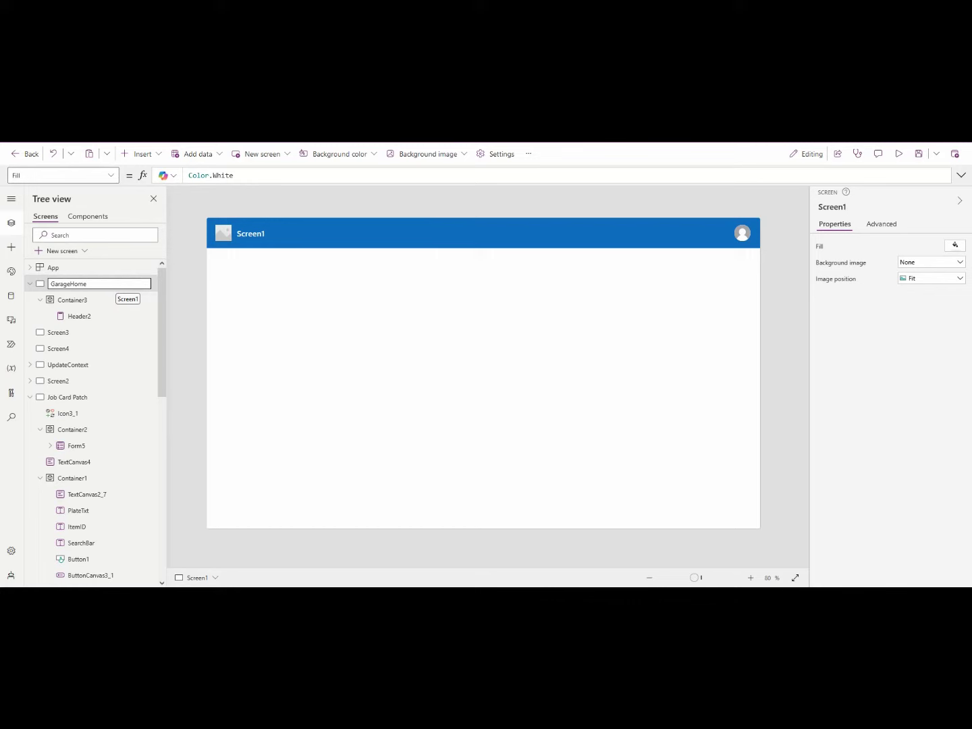
pyautogui.press('Return')
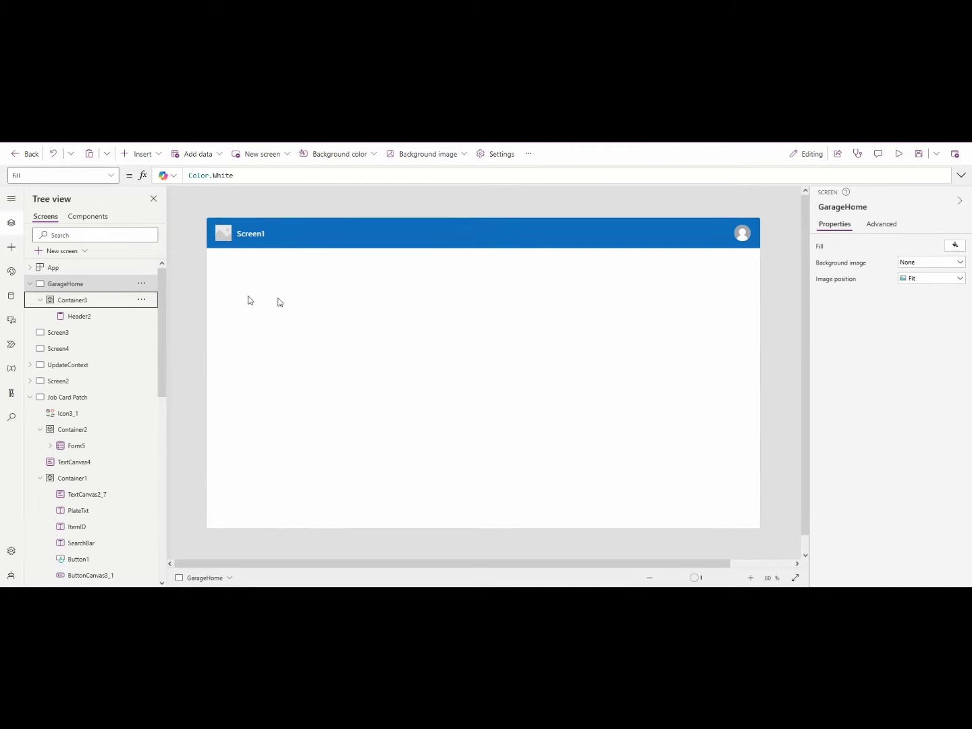
# Re-enter the header's Title formula as App.ActiveScreen.Name to refresh the displayed title
pyautogui.click(227, 238)
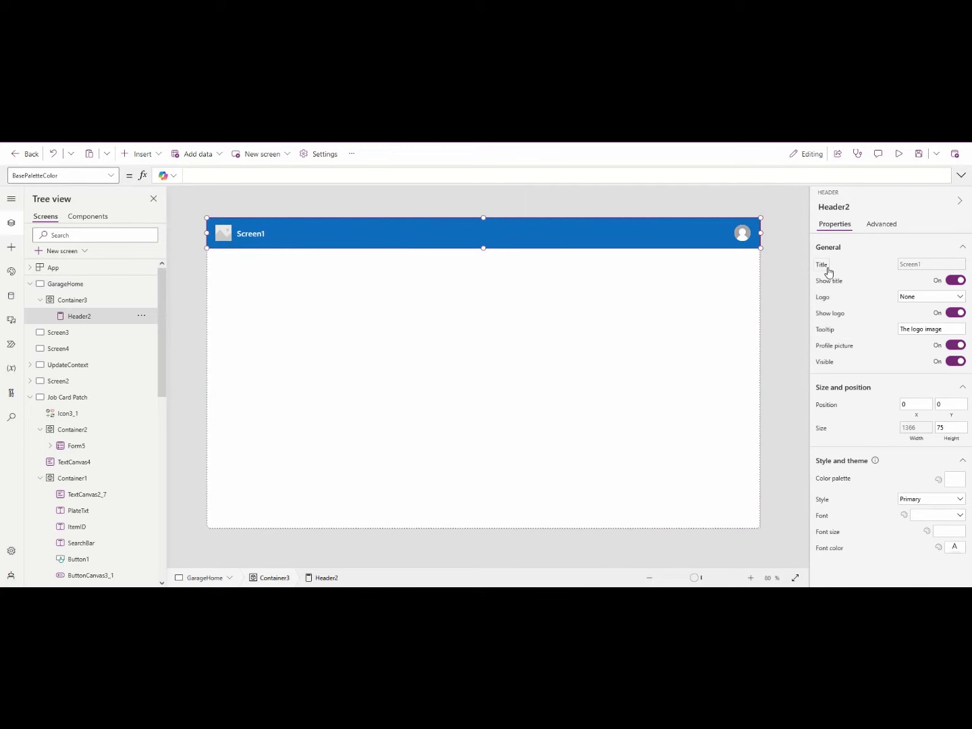
pyautogui.click(827, 266)
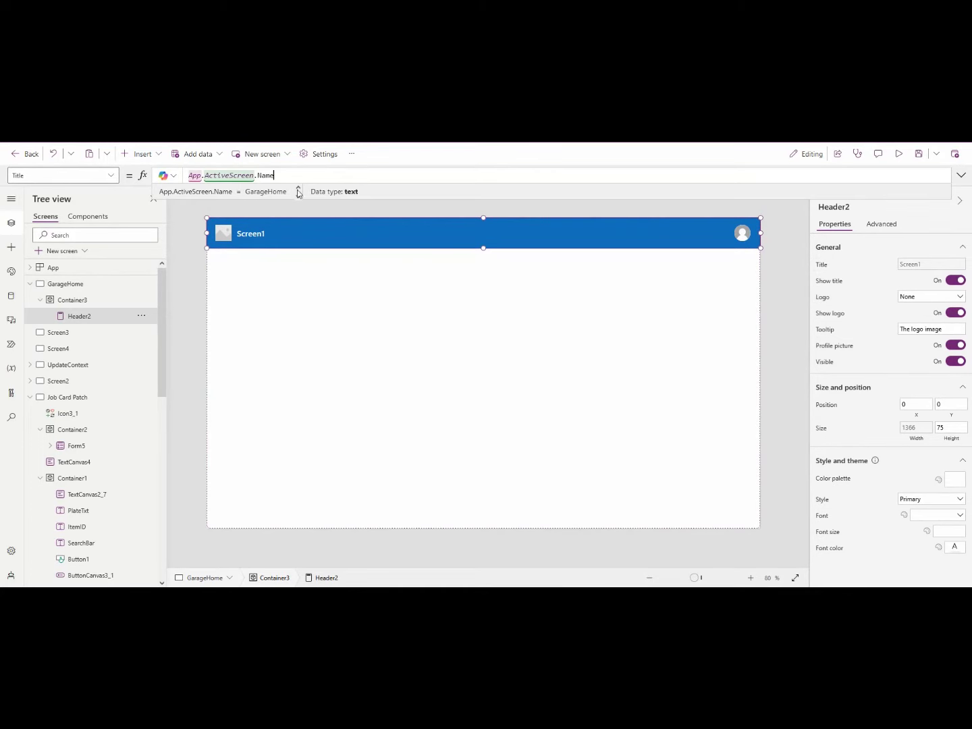
pyautogui.click(275, 174)
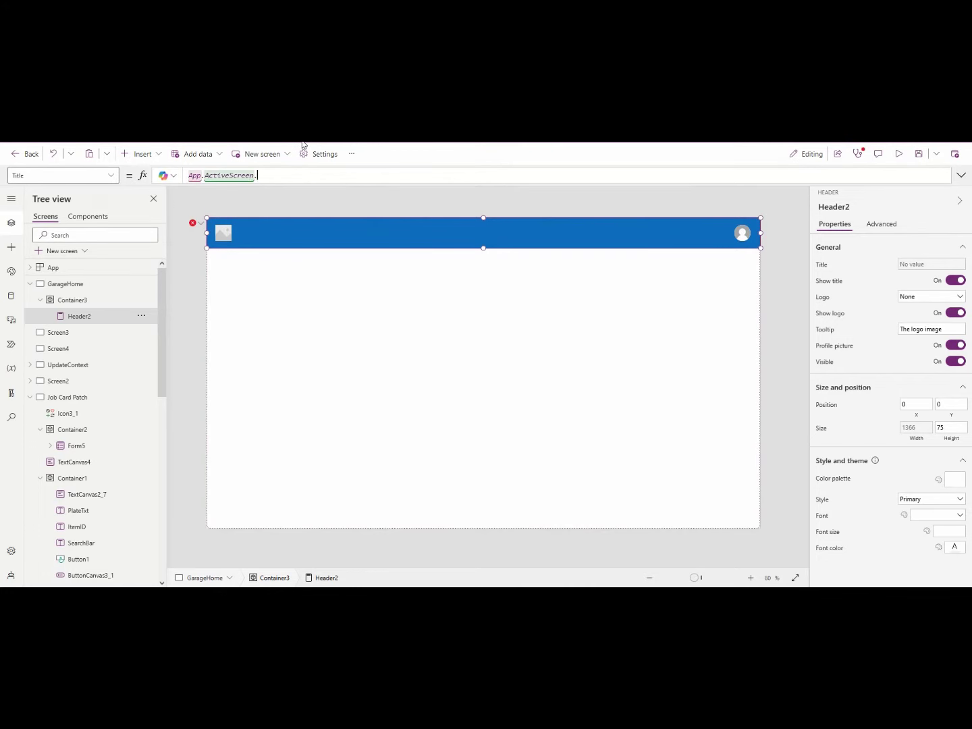
pyautogui.write('.Name')
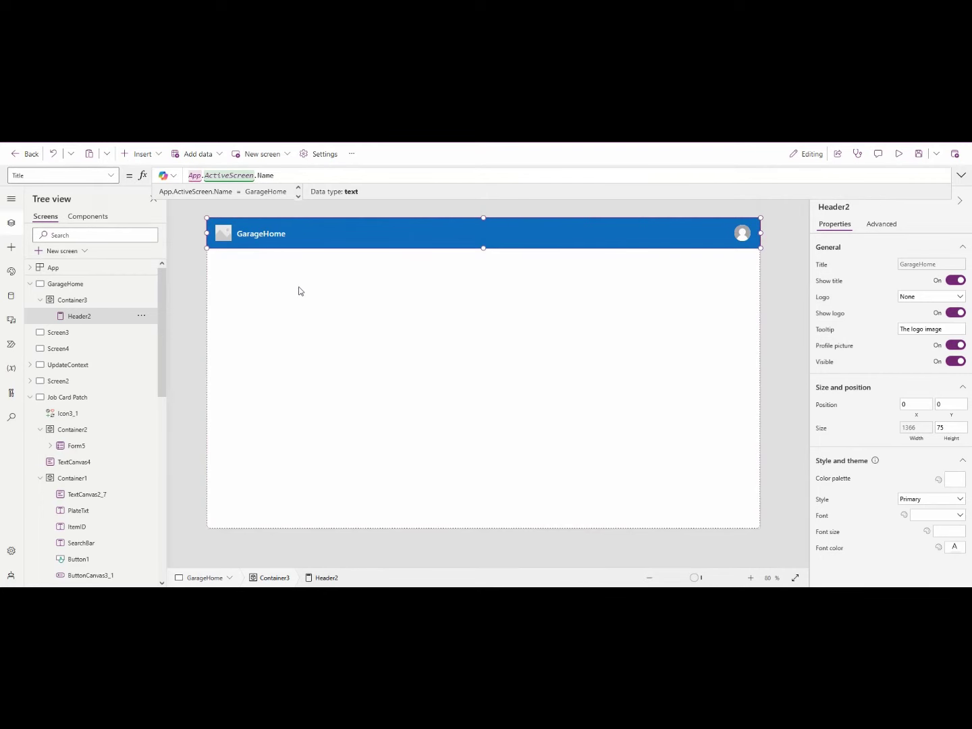
# Set the header's logo to the channels4_profile image
pyautogui.click(742, 234)
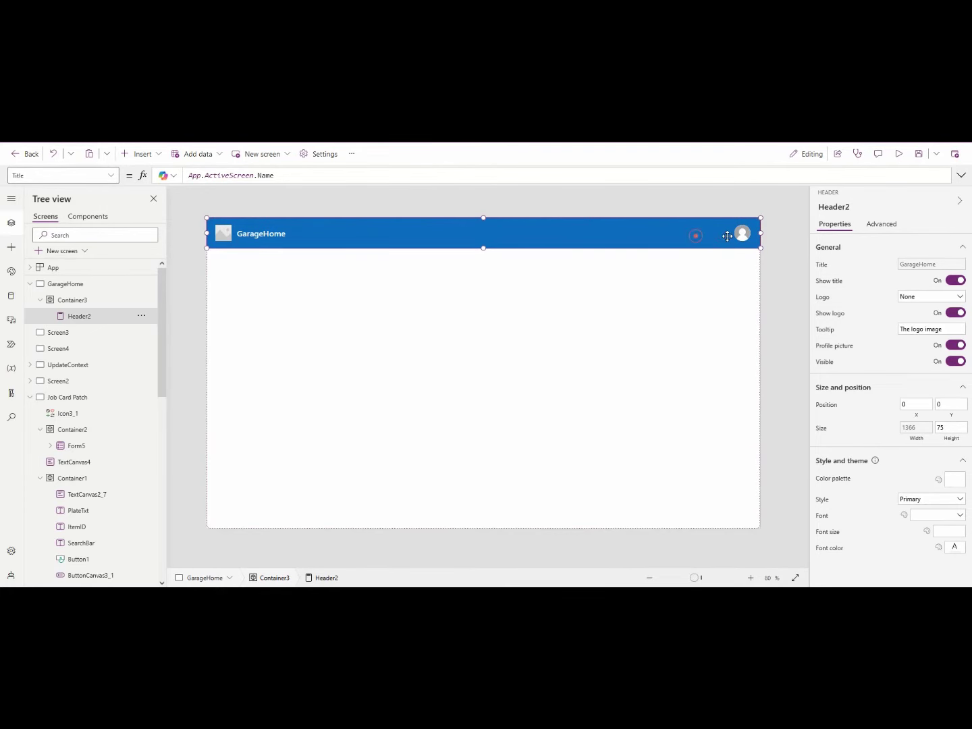
pyautogui.click(927, 297)
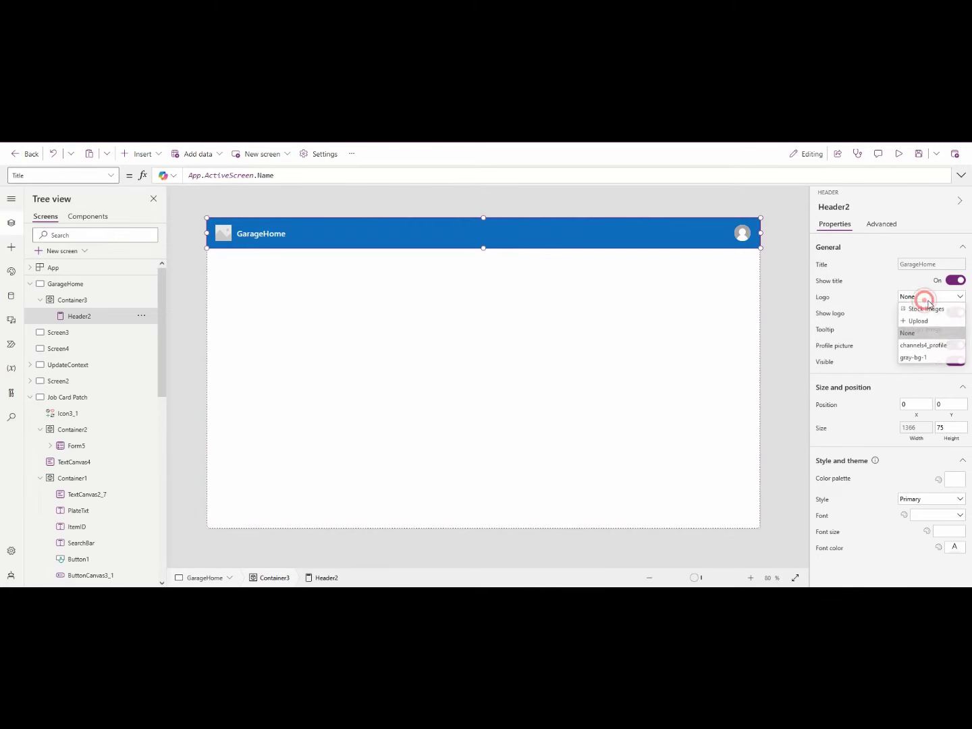
pyautogui.click(926, 349)
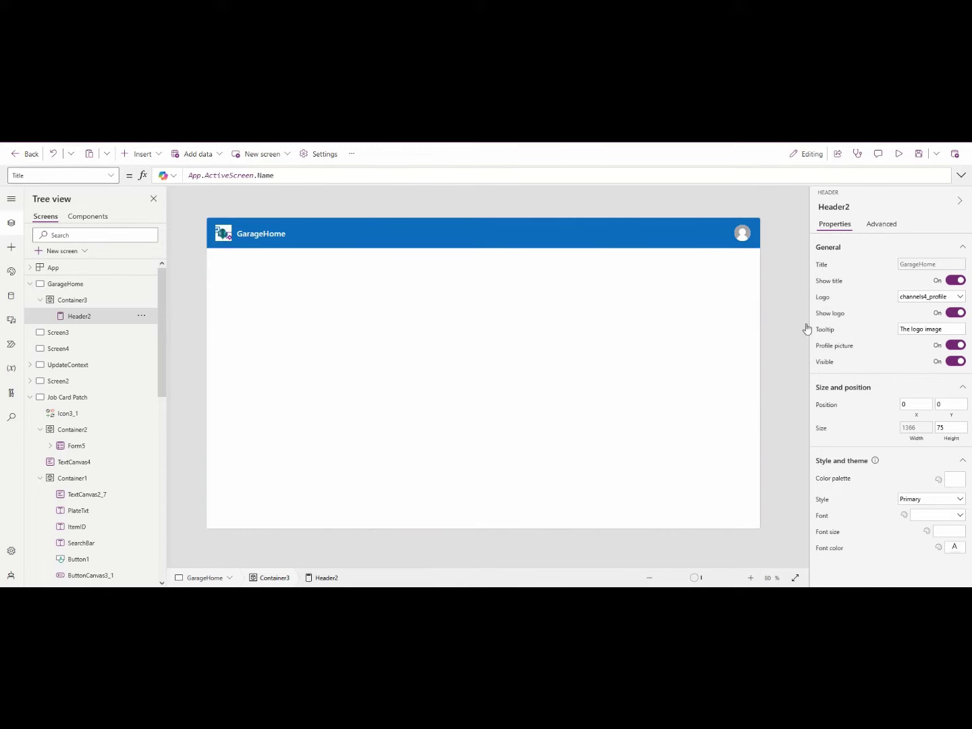
# Change the header logo's tooltip to "Garage Managemnet" and check it on the canvas
pyautogui.moveTo(228, 234)
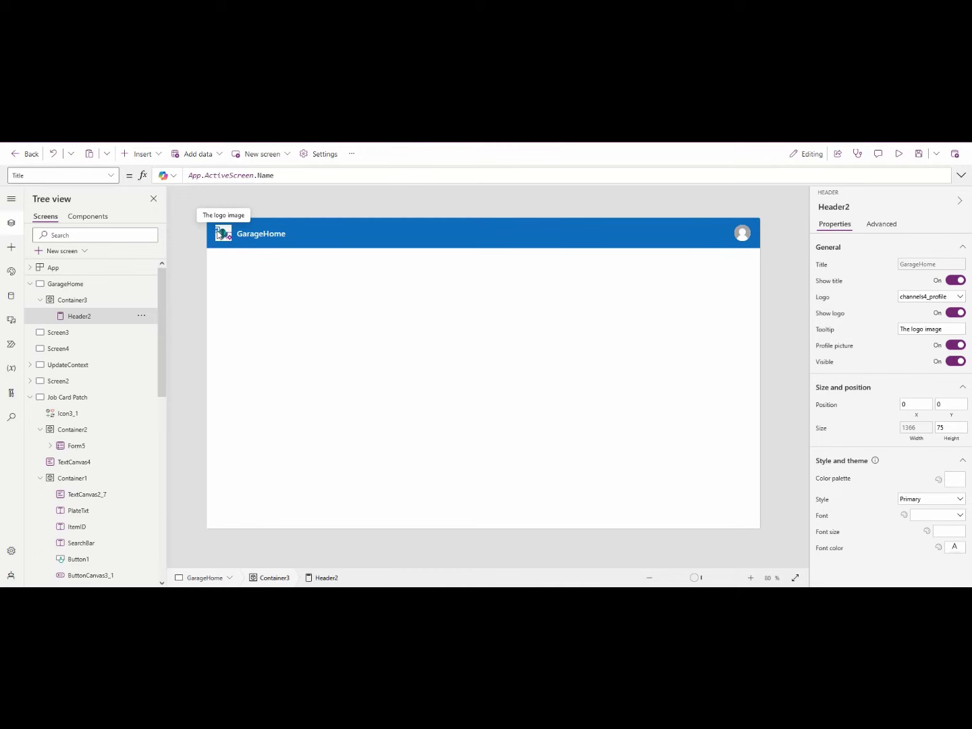
pyautogui.click(901, 329)
pyautogui.tripleClick(903, 331)
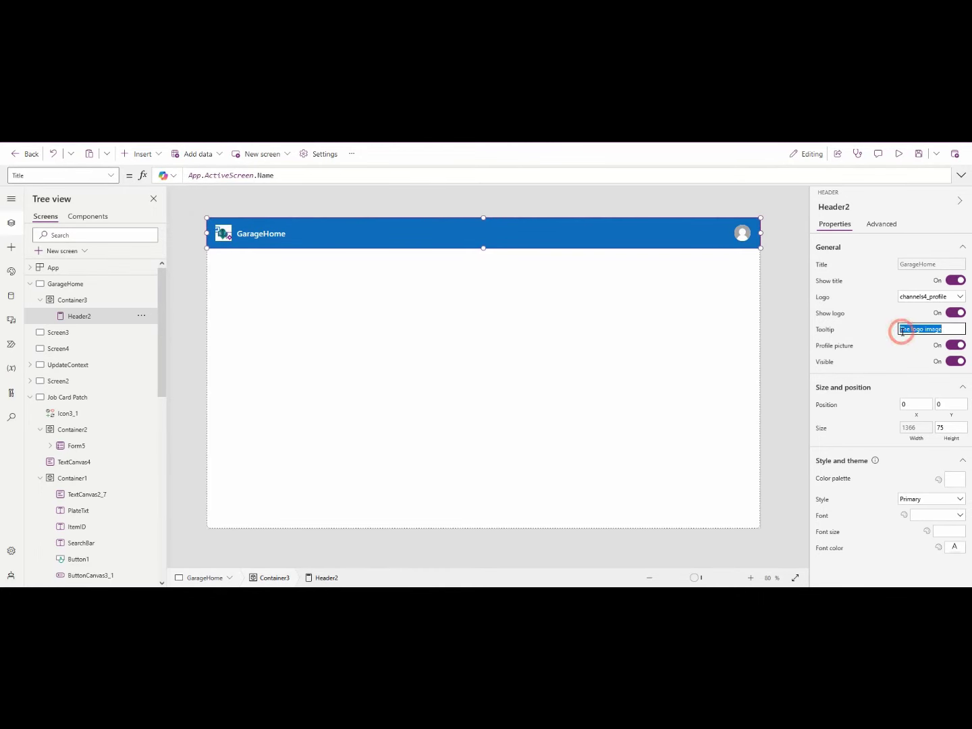
pyautogui.write('Garage Managemnet')
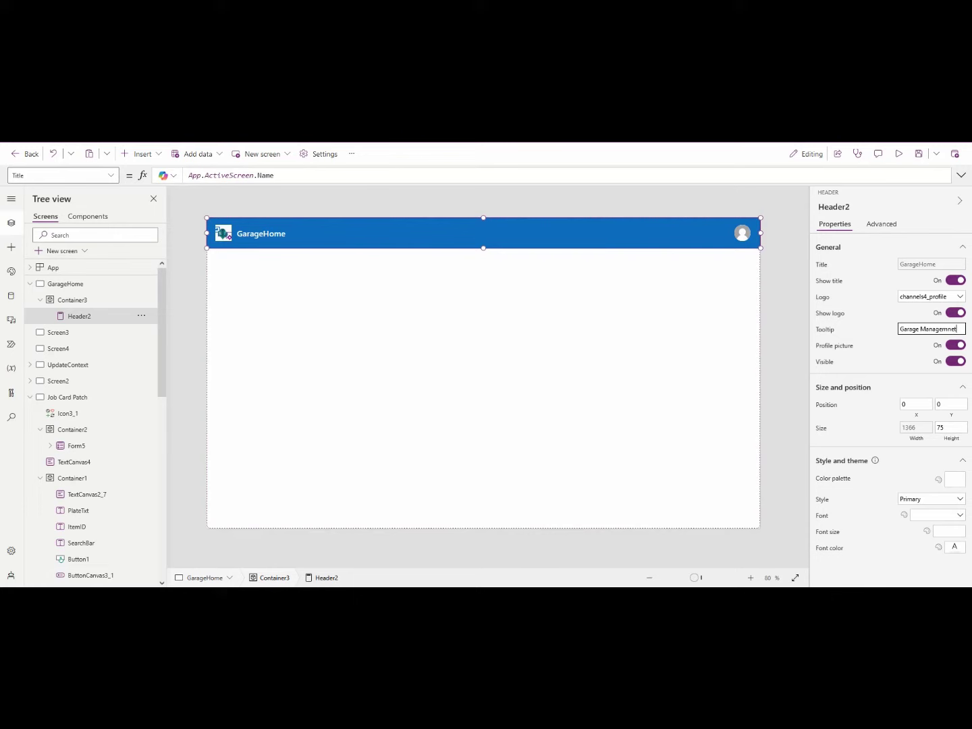
pyautogui.moveTo(225, 238)
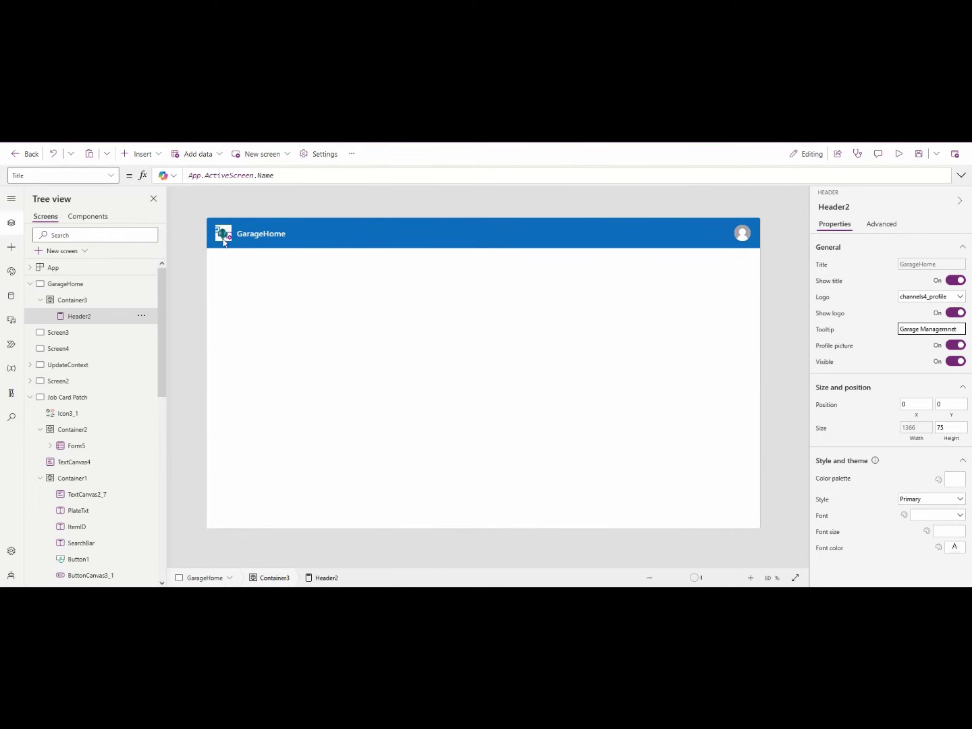
pyautogui.click(90, 284)
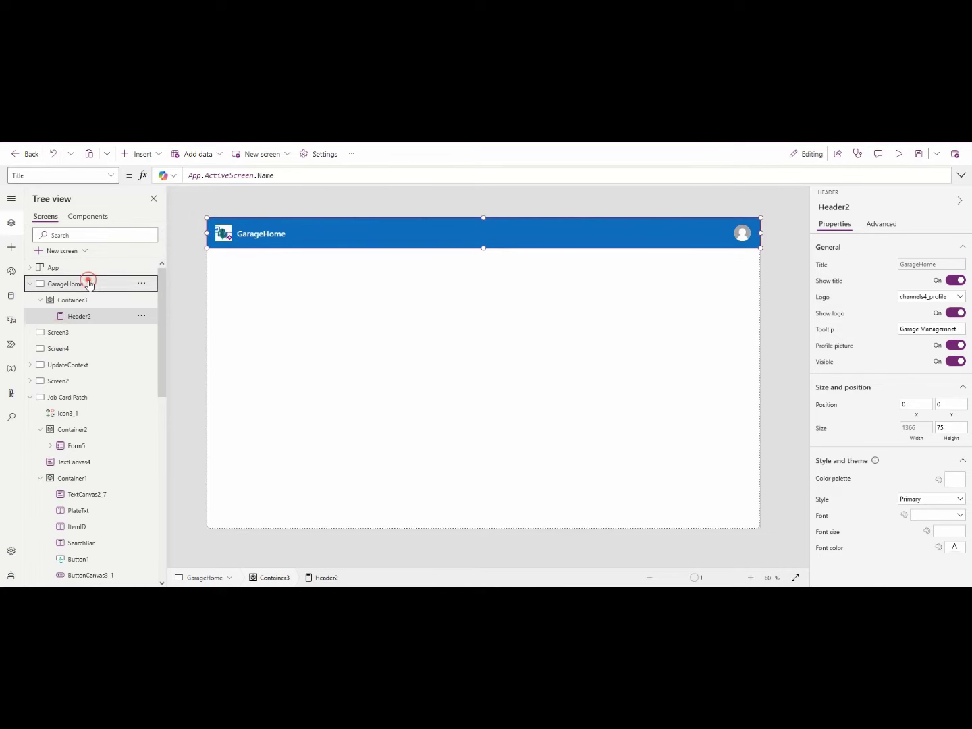
pyautogui.moveTo(226, 236)
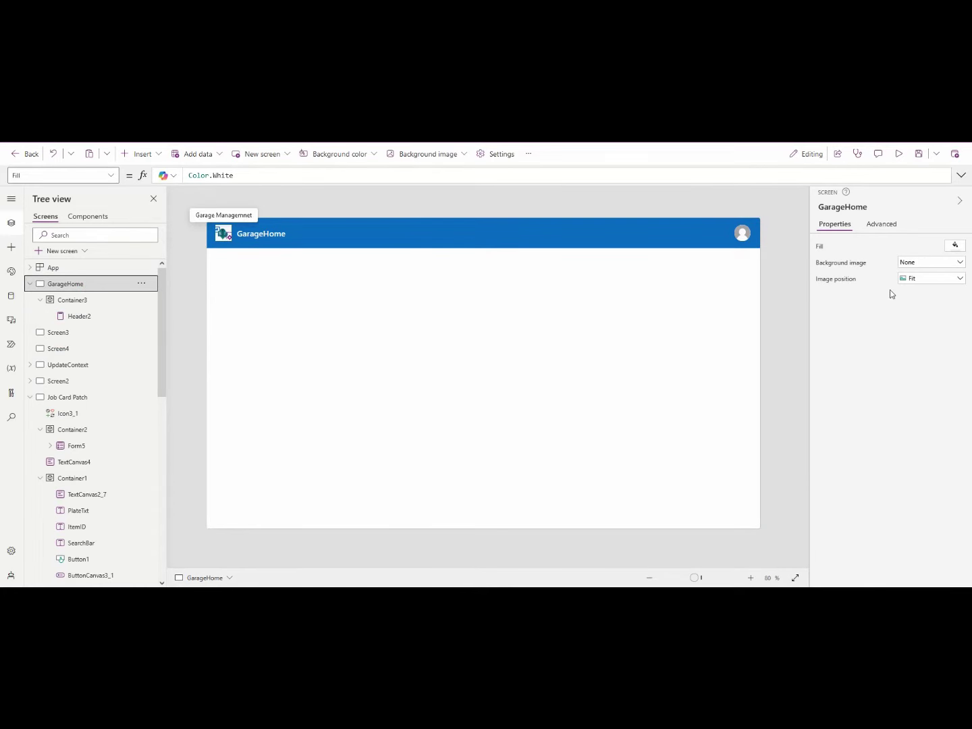
# Turn the header's profile picture off and back on
pyautogui.click(514, 236)
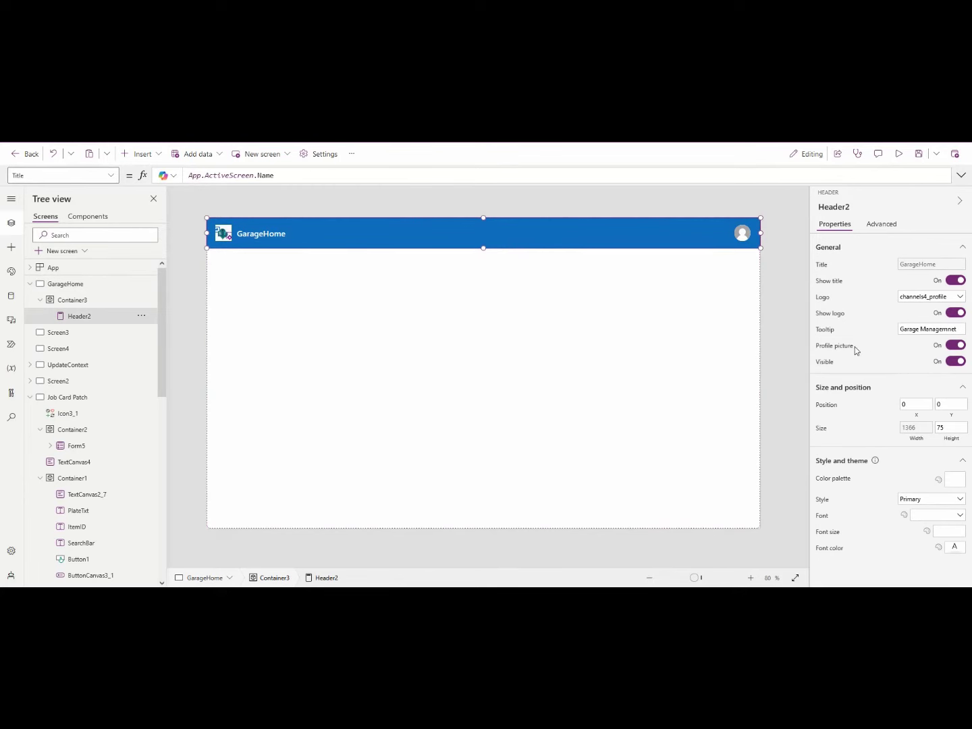
pyautogui.click(959, 346)
pyautogui.click(955, 346)
# Apply the standard blue color palette to the header
pyautogui.click(955, 483)
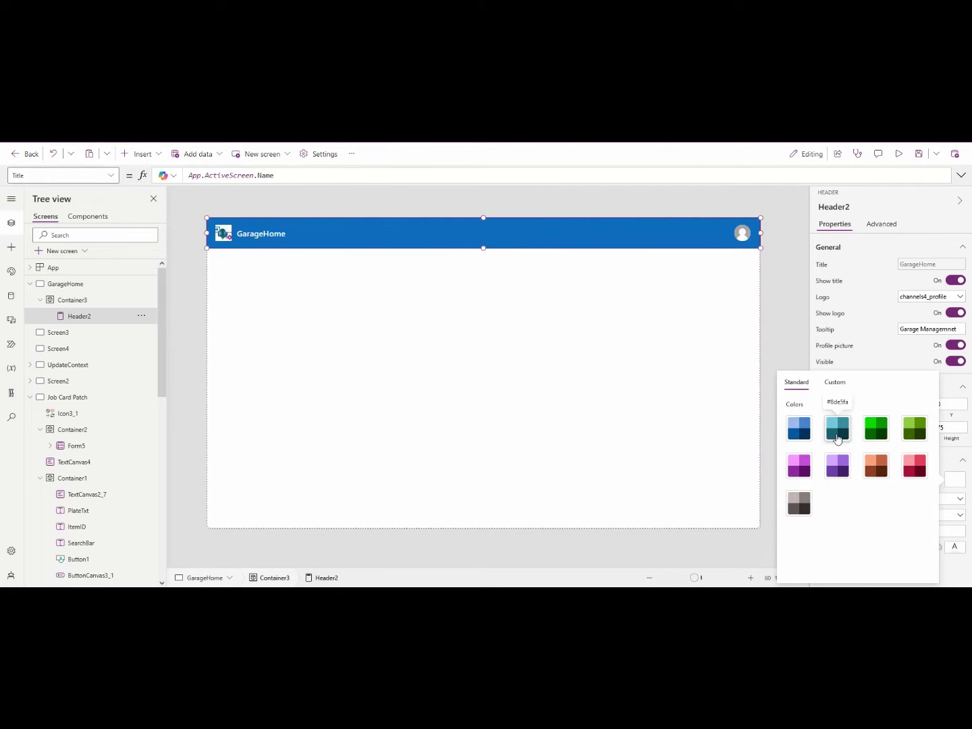
pyautogui.click(811, 432)
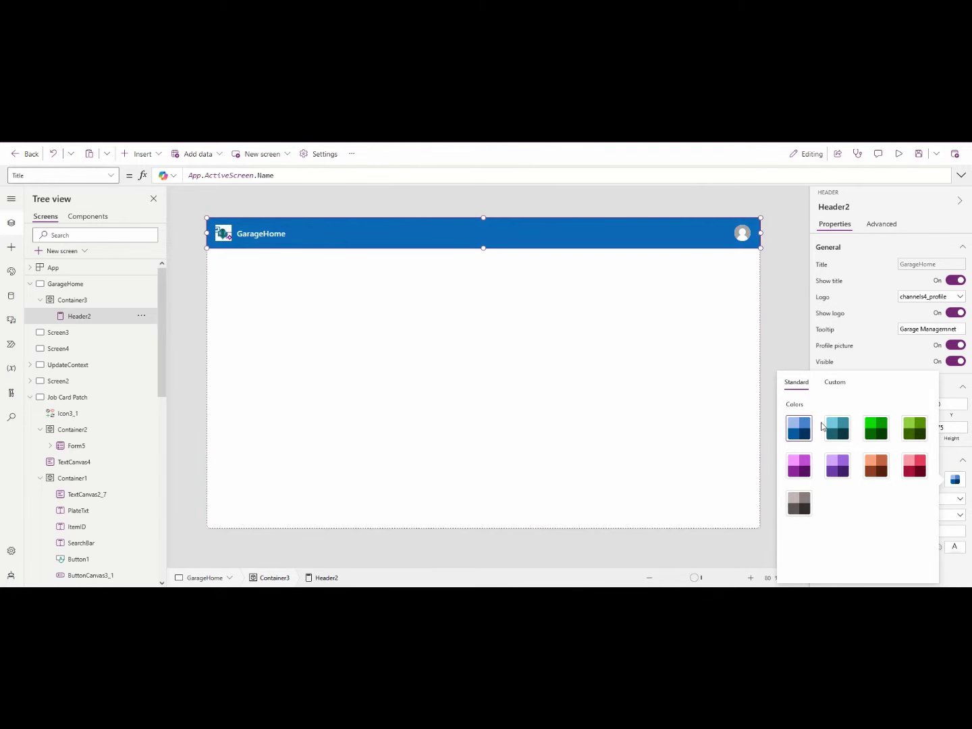
pyautogui.click(867, 363)
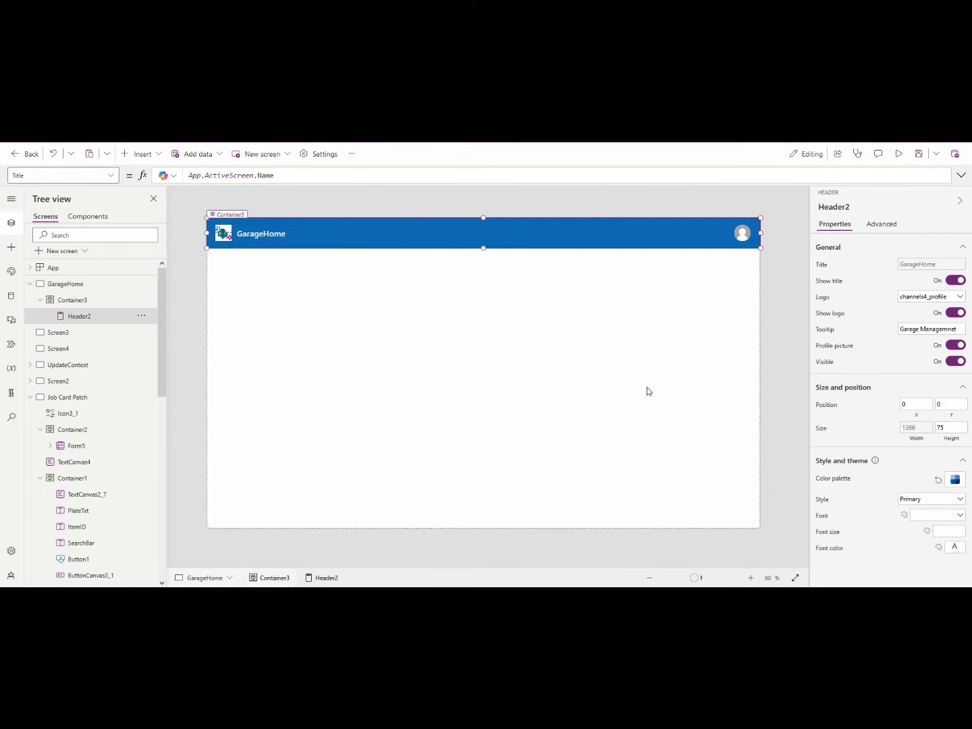
# Change the header's color palette to the standard teal palette, #8de5fa
pyautogui.click(957, 479)
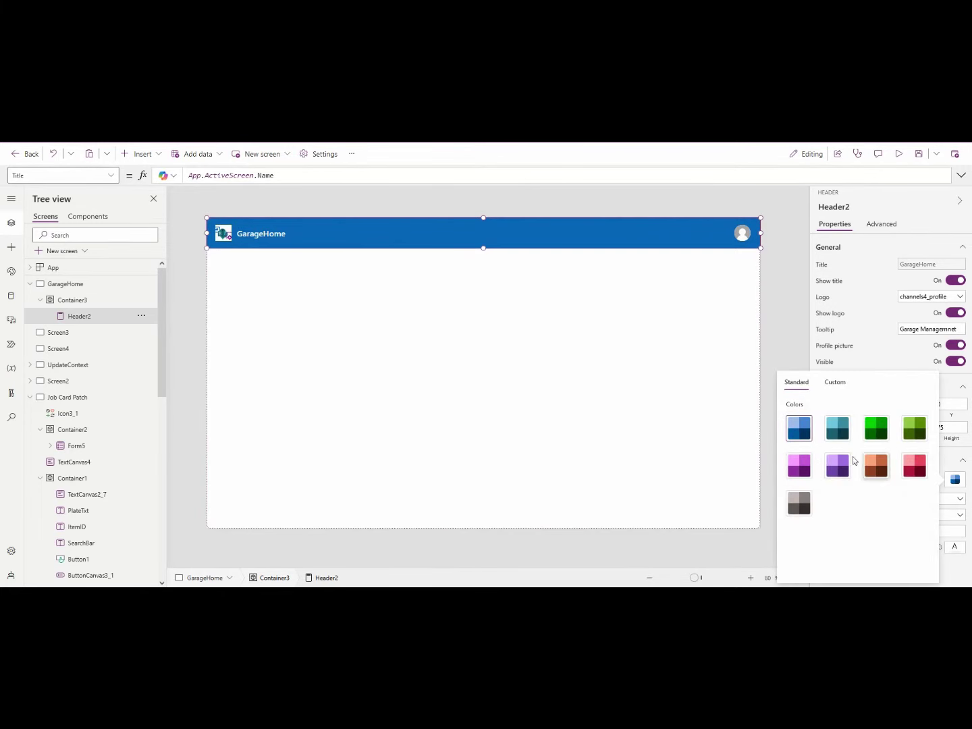
pyautogui.click(842, 434)
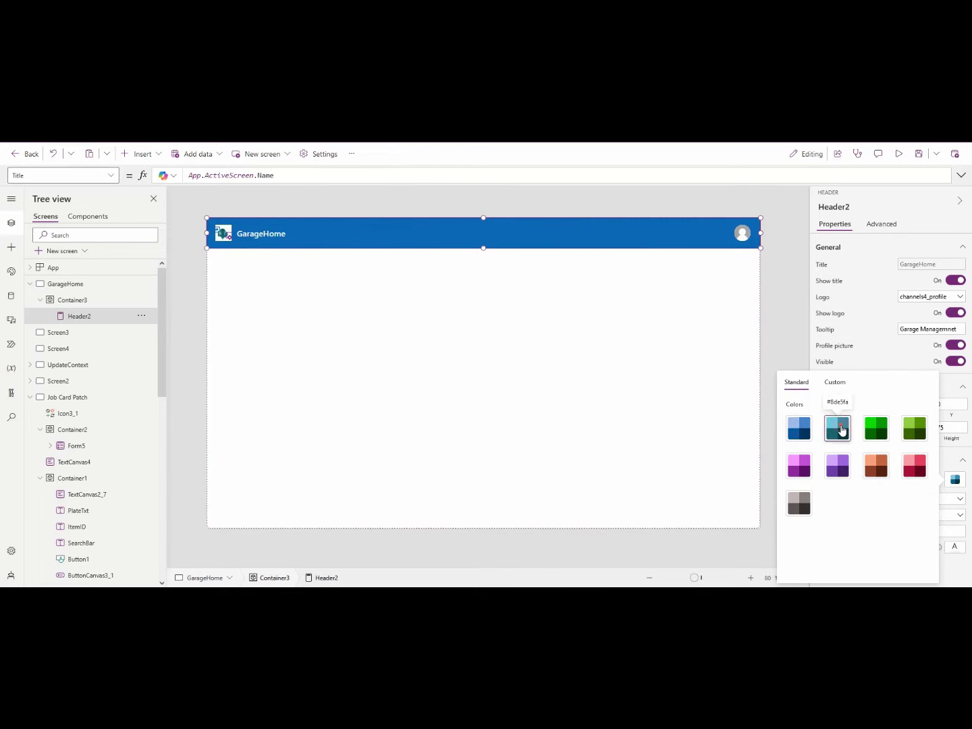
pyautogui.click(785, 330)
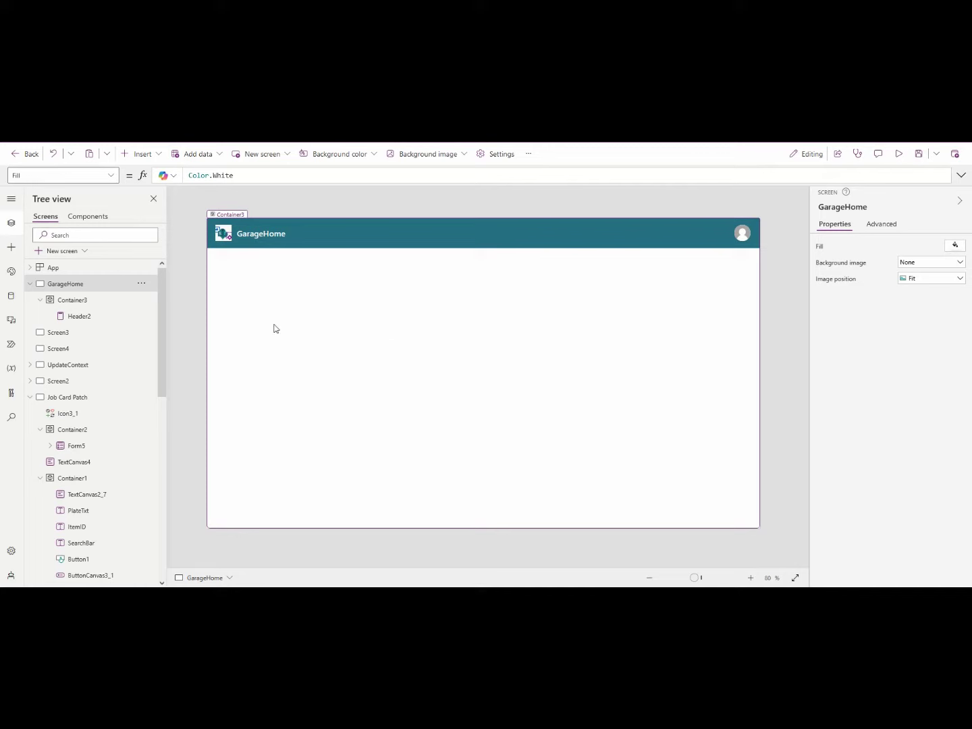
# Add a button to GarageHome below the header, at about X 496, Y 200, and enlarge it to about 324 by 108
pyautogui.click(157, 156)
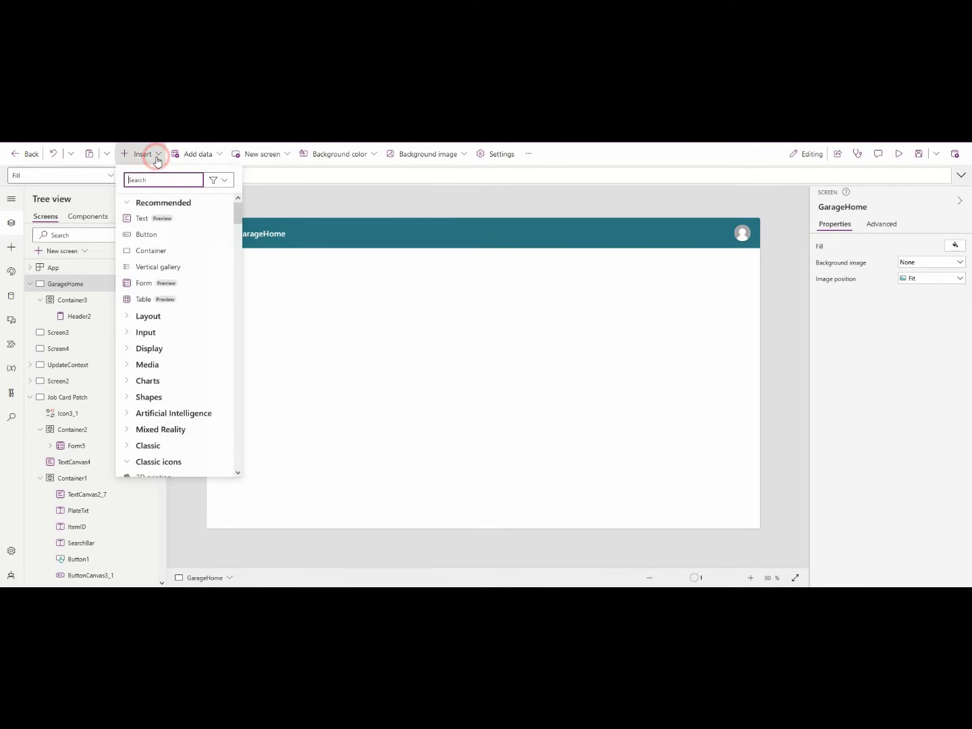
pyautogui.click(151, 234)
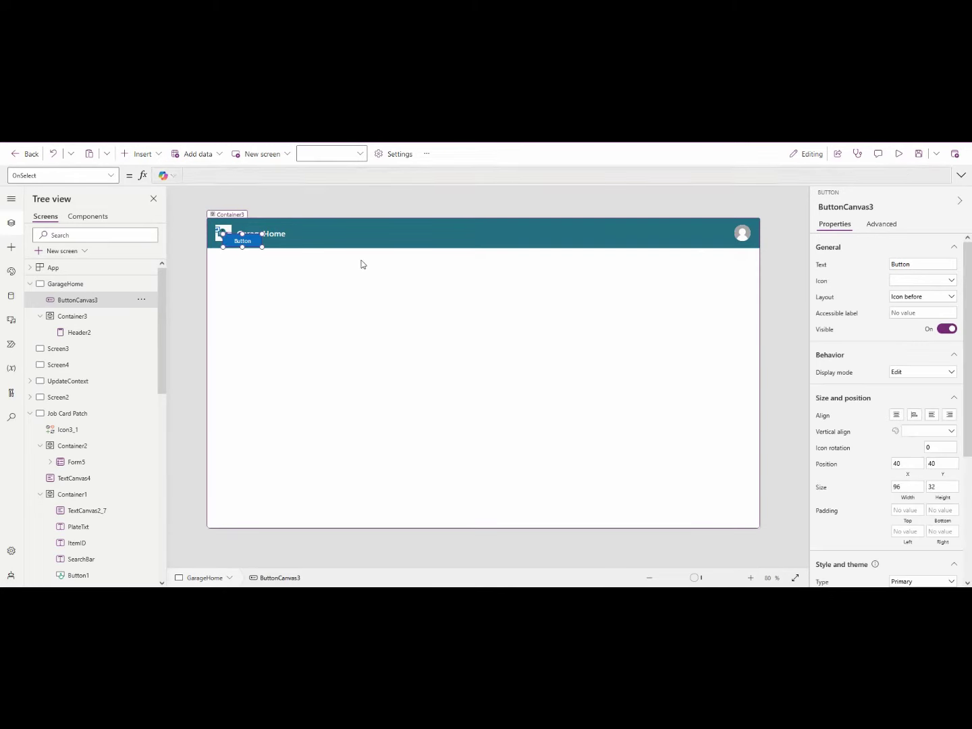
pyautogui.moveTo(243, 242); pyautogui.dragTo(469, 310)
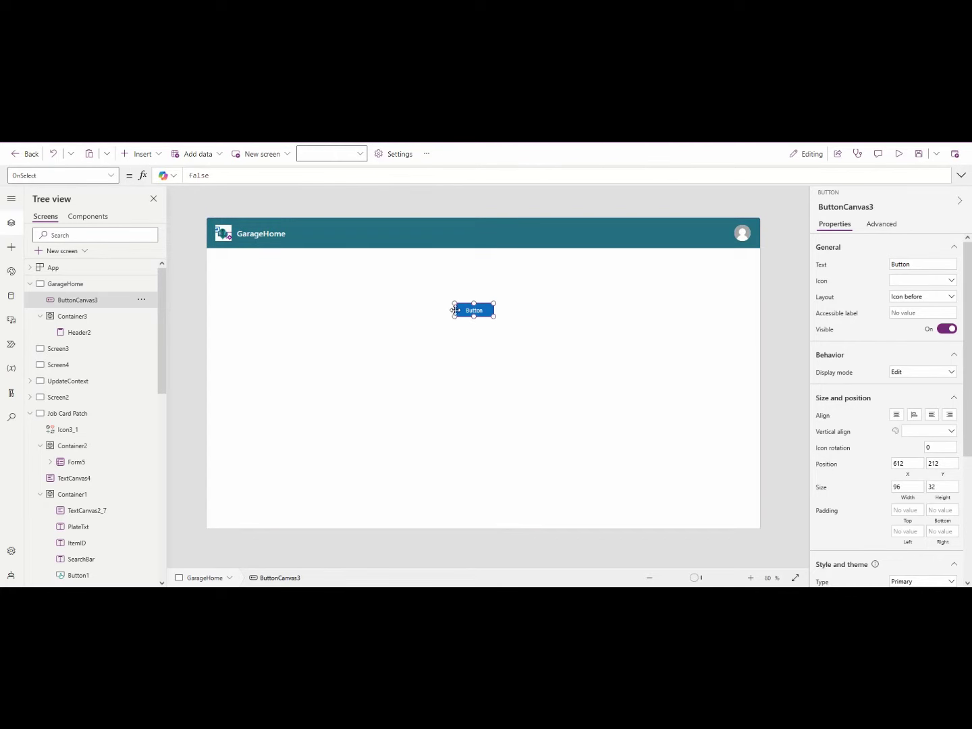
pyautogui.moveTo(454, 316); pyautogui.dragTo(495, 317)
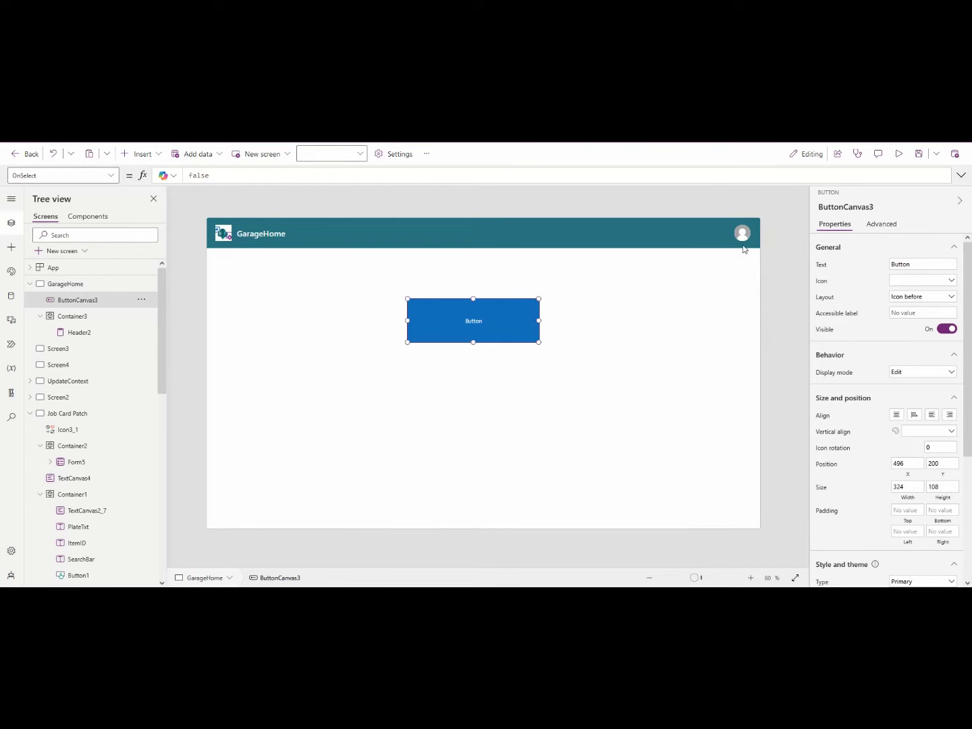
# Set the button's text to "All TEMS" and give it the orange-brown color palette
pyautogui.click(894, 264)
pyautogui.click(544, 284)
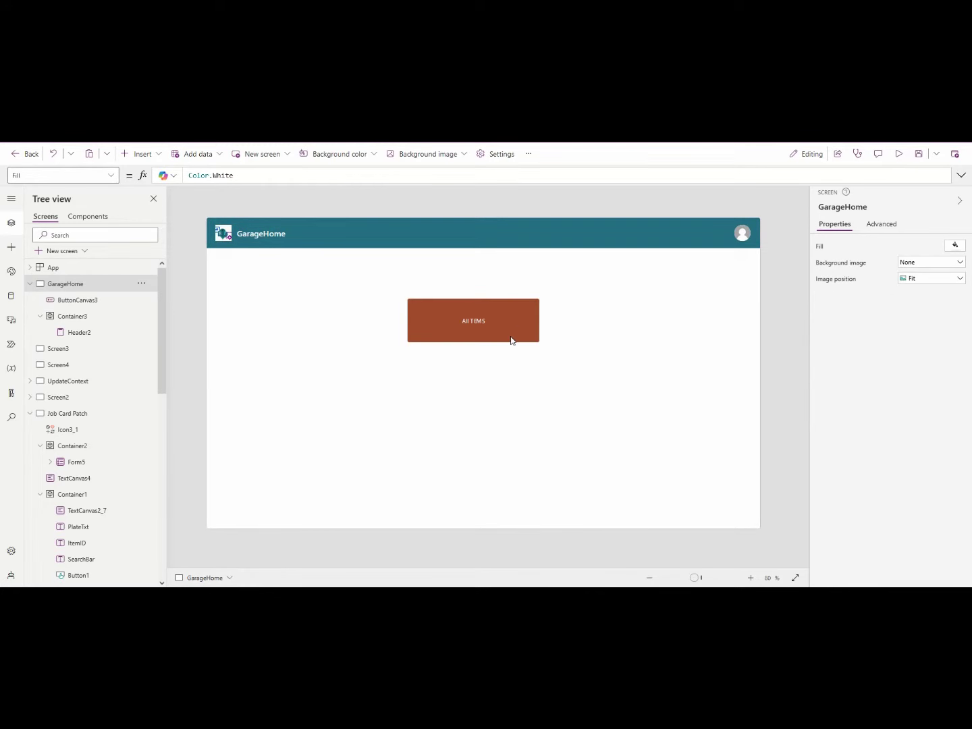
pyautogui.click(504, 319)
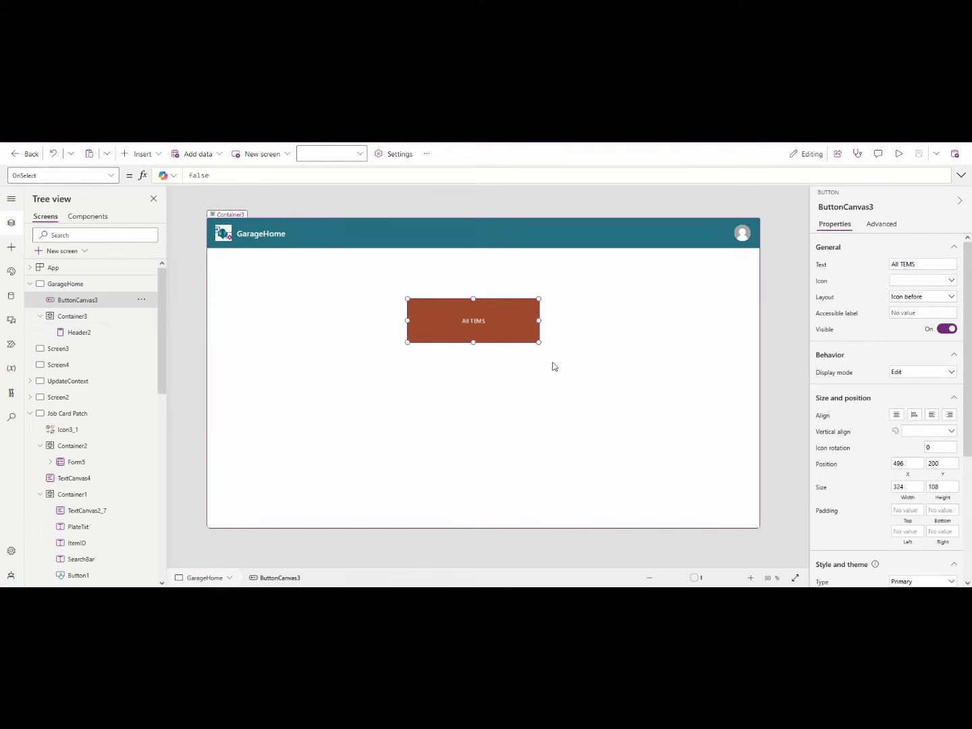
# Insert a vertical gallery on Screen3 and connect it to the CarDetails data source, keeping the suggested fields
pyautogui.click(30, 283)
pyautogui.click(63, 299)
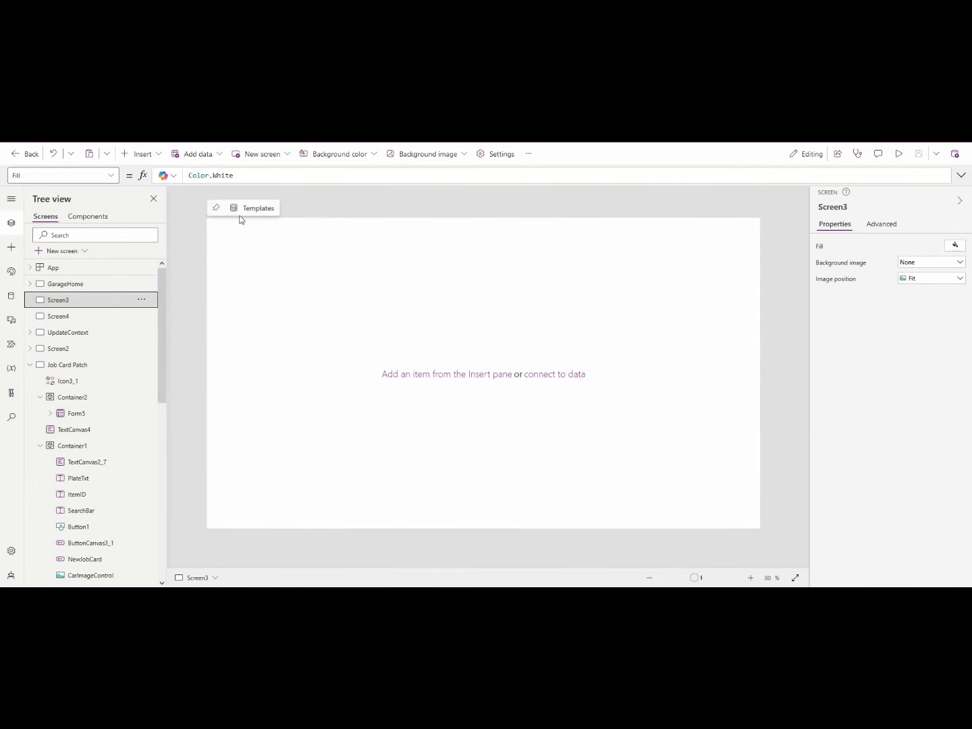
pyautogui.click(145, 155)
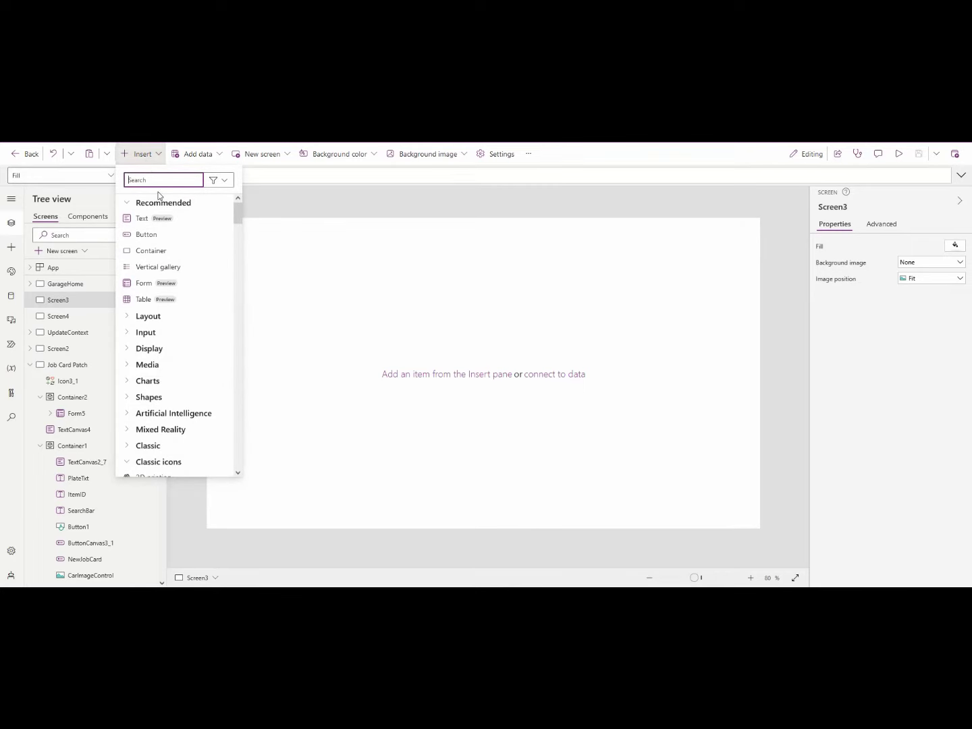
pyautogui.click(184, 267)
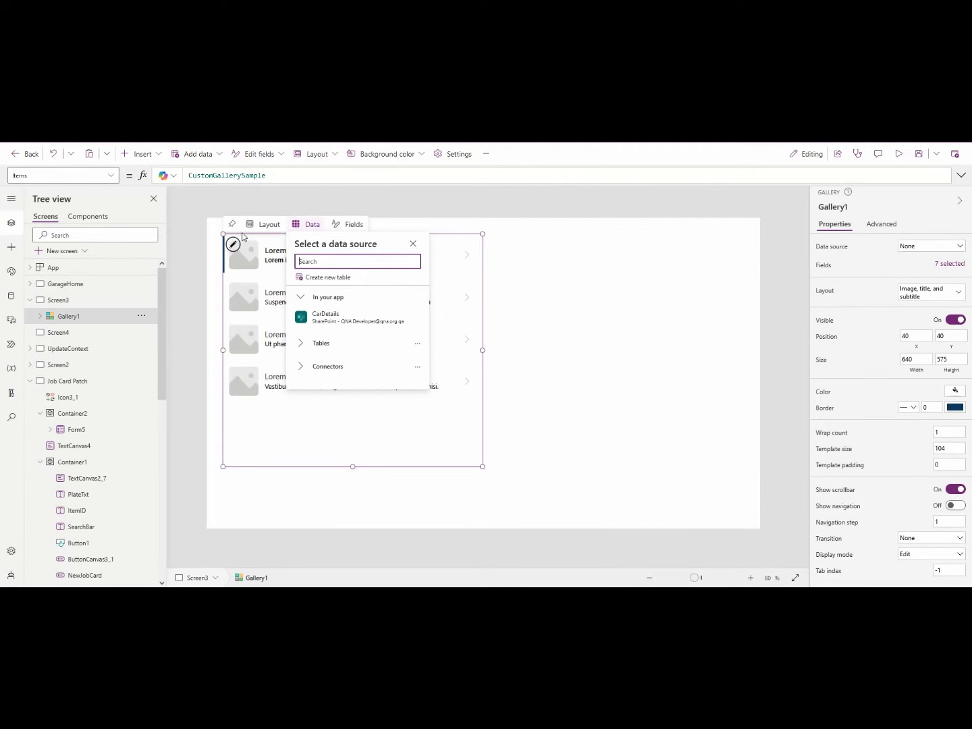
pyautogui.click(349, 320)
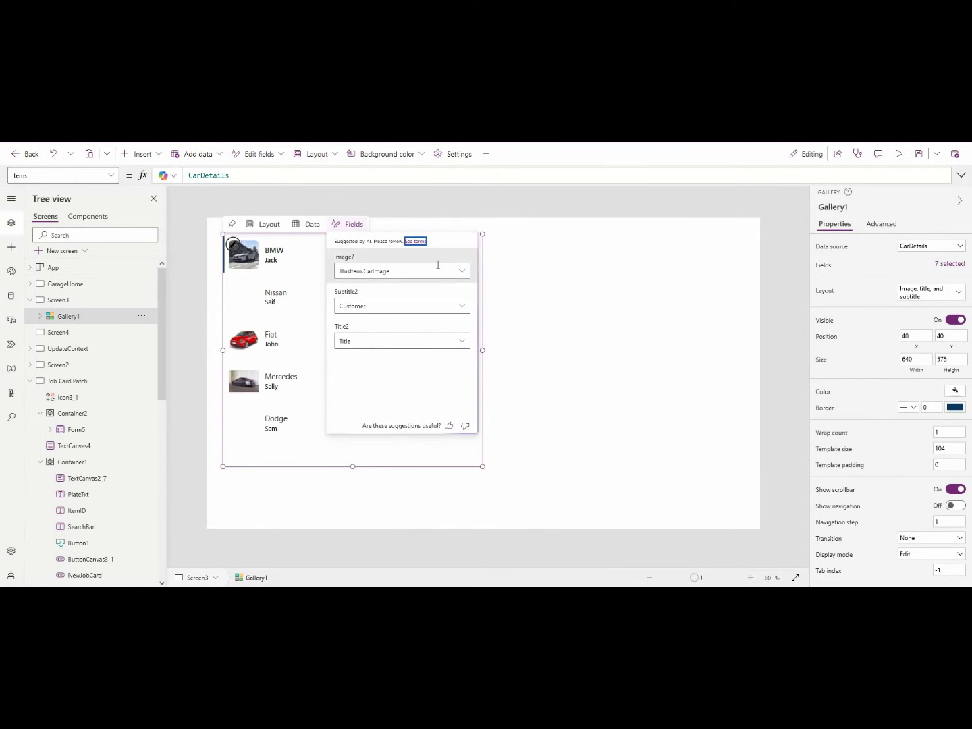
pyautogui.click(398, 483)
pyautogui.click(381, 403)
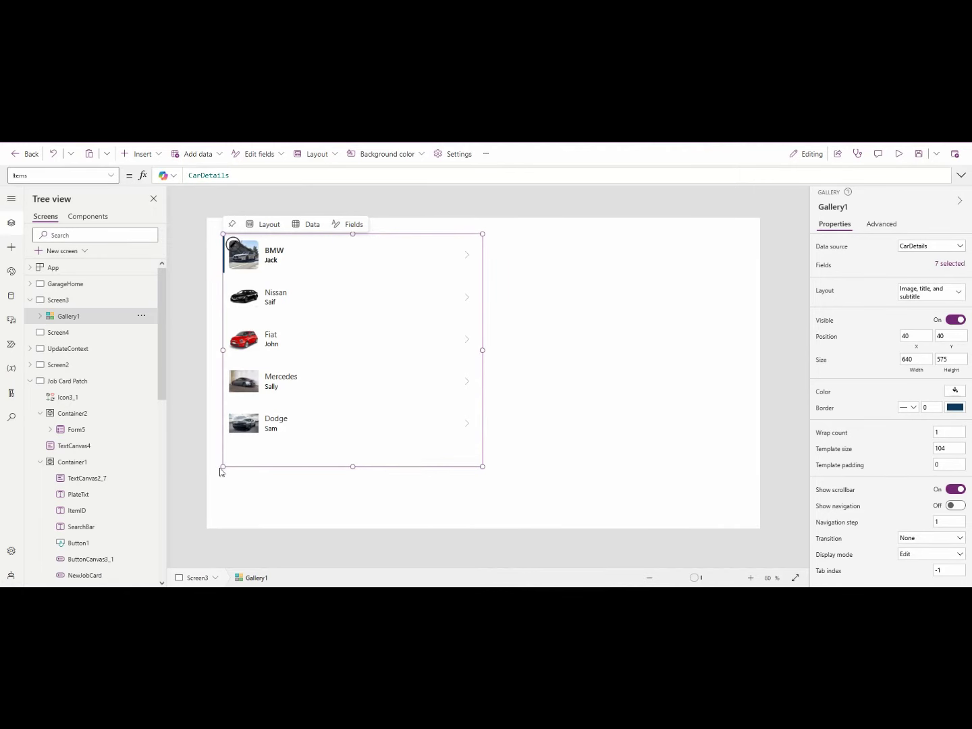
# Enlarge the gallery to about 1275 by 728, starting at the left edge of Screen3
pyautogui.moveTo(221, 476); pyautogui.dragTo(197, 543)
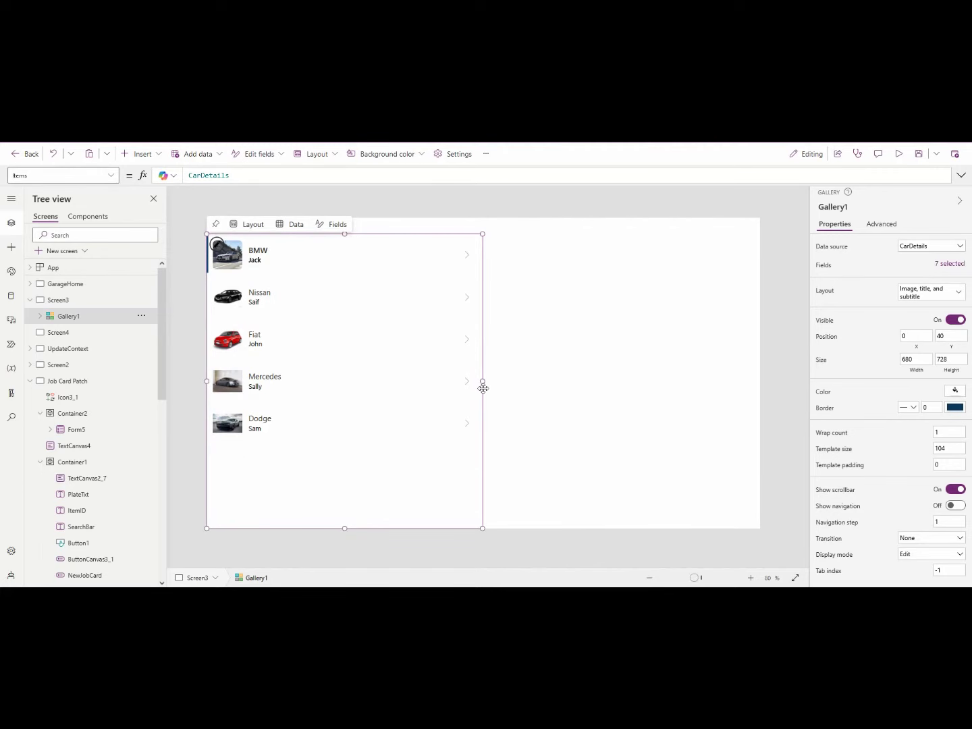
pyautogui.moveTo(484, 380); pyautogui.dragTo(718, 391)
# Insert a plain Container on Screen3
pyautogui.click(99, 301)
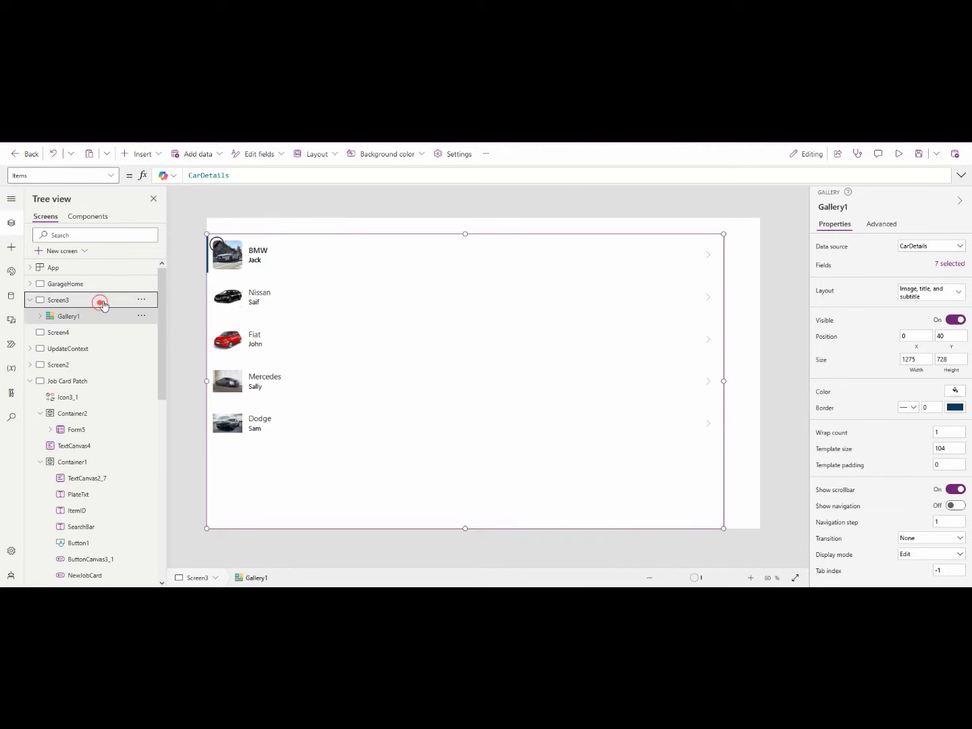
pyautogui.click(124, 154)
pyautogui.write('CONT')
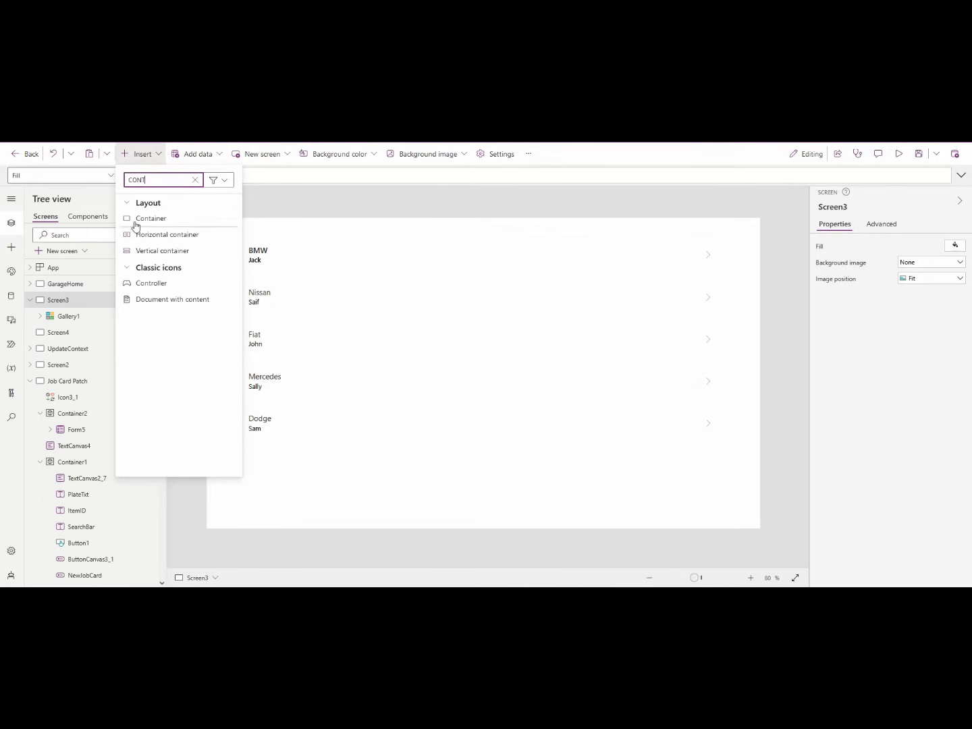
pyautogui.click(135, 220)
# Move the gallery from Screen3 into the new container by cutting and pasting it
pyautogui.click(432, 396)
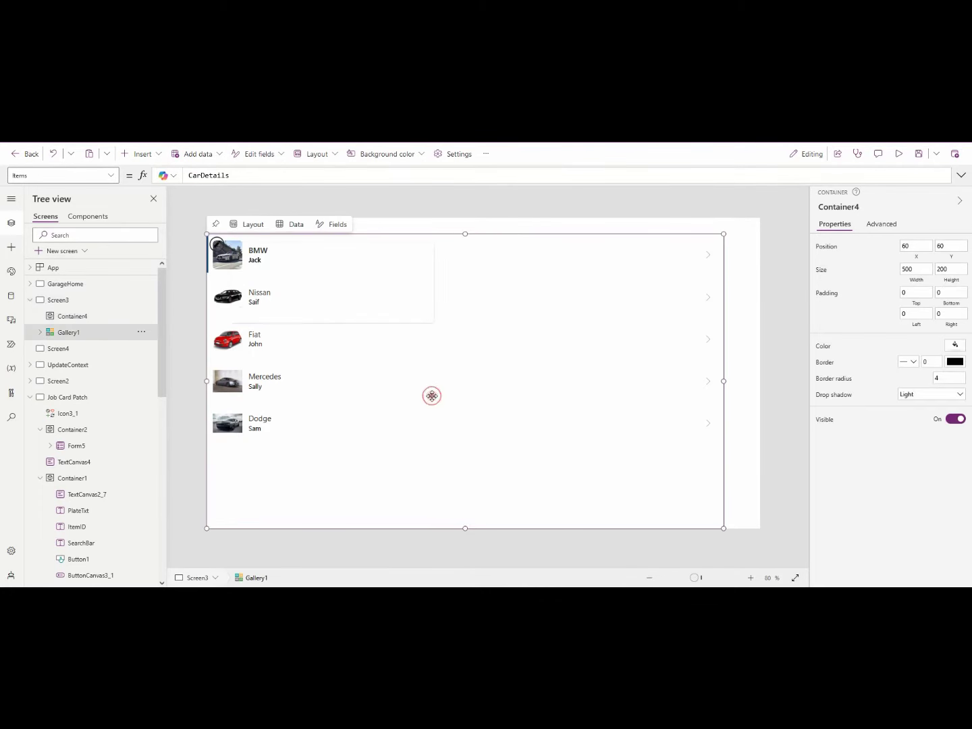
pyautogui.press('Delete')
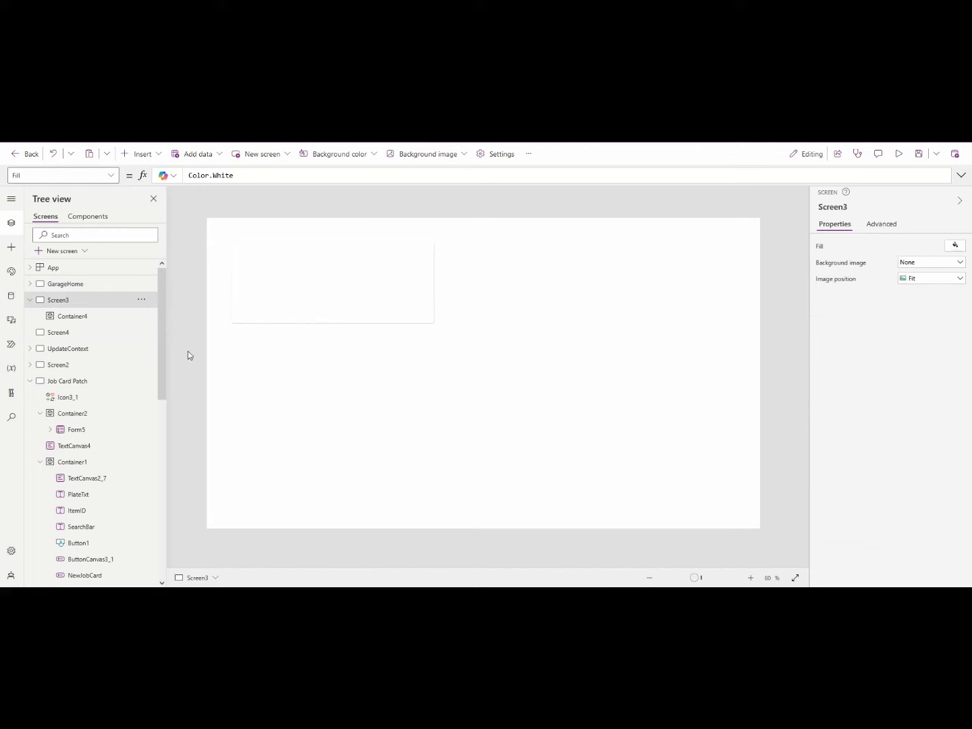
pyautogui.click(78, 315)
pyautogui.click(256, 265)
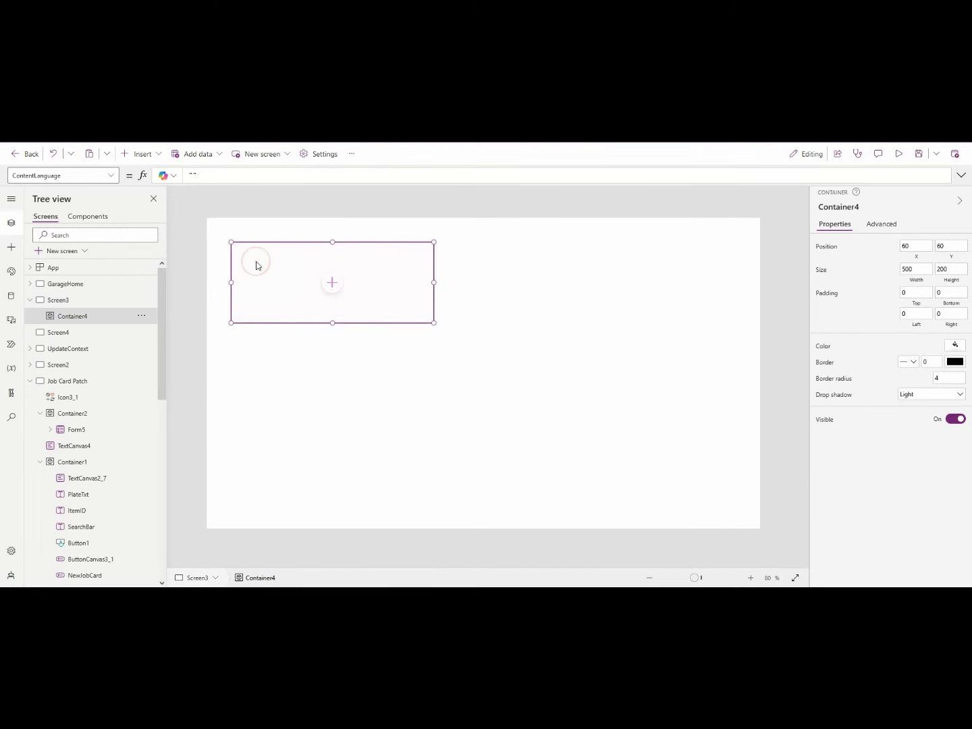
pyautogui.hotkey('ctrl', 'v')
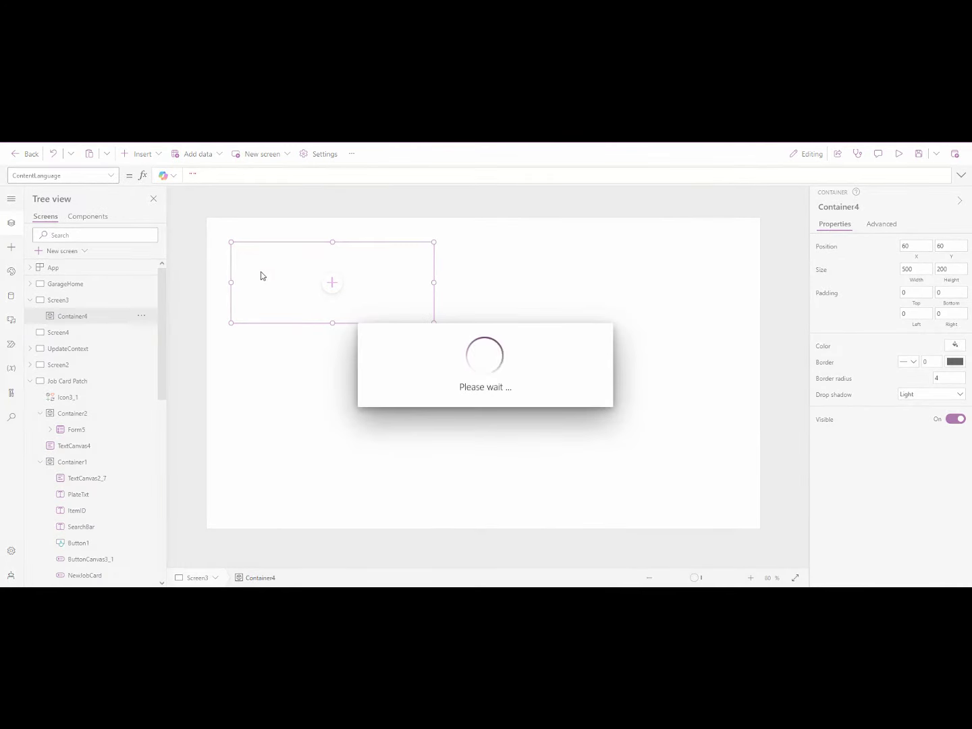
pyautogui.click(300, 400)
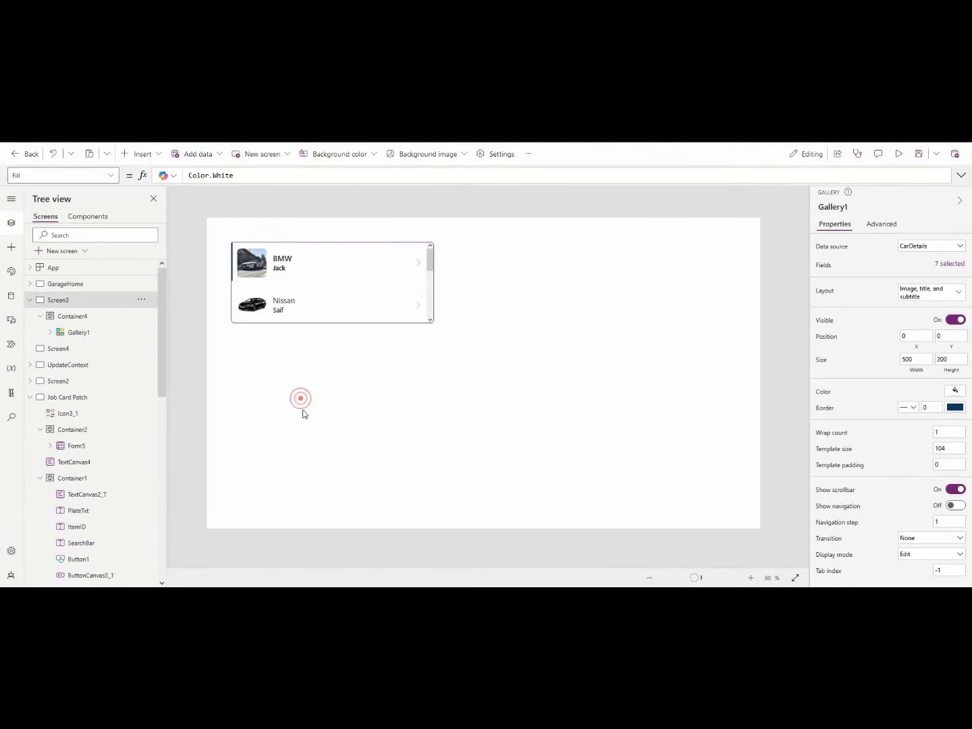
# Resize Container4 to about 1334 by 657 at X 12, Y 96, leaving space above it for a header
pyautogui.click(81, 317)
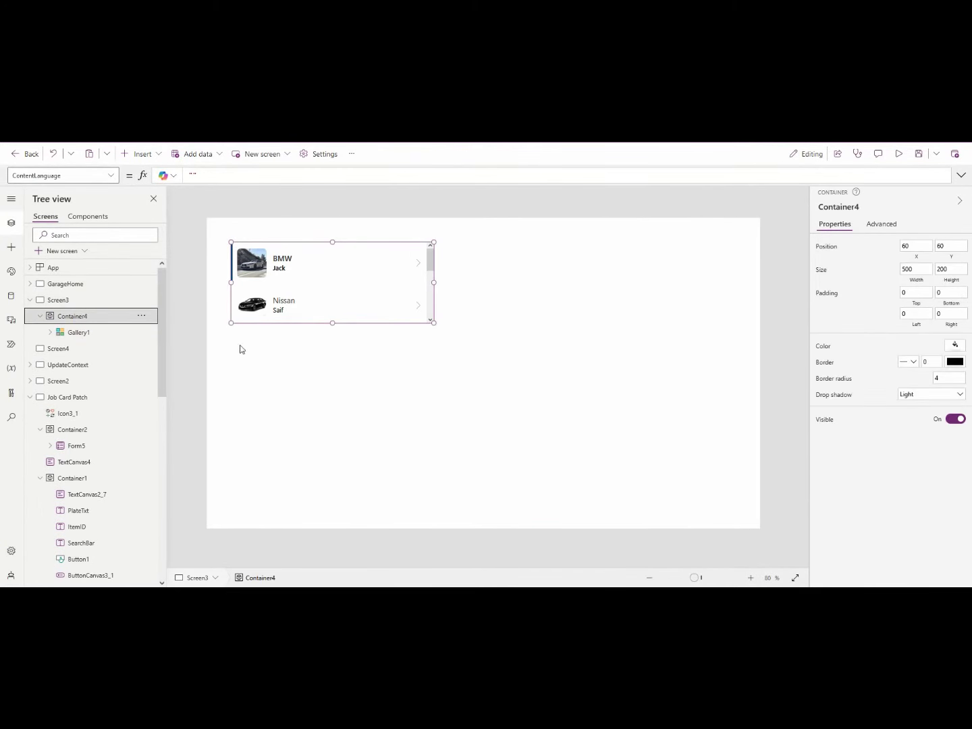
pyautogui.moveTo(434, 323); pyautogui.dragTo(753, 496)
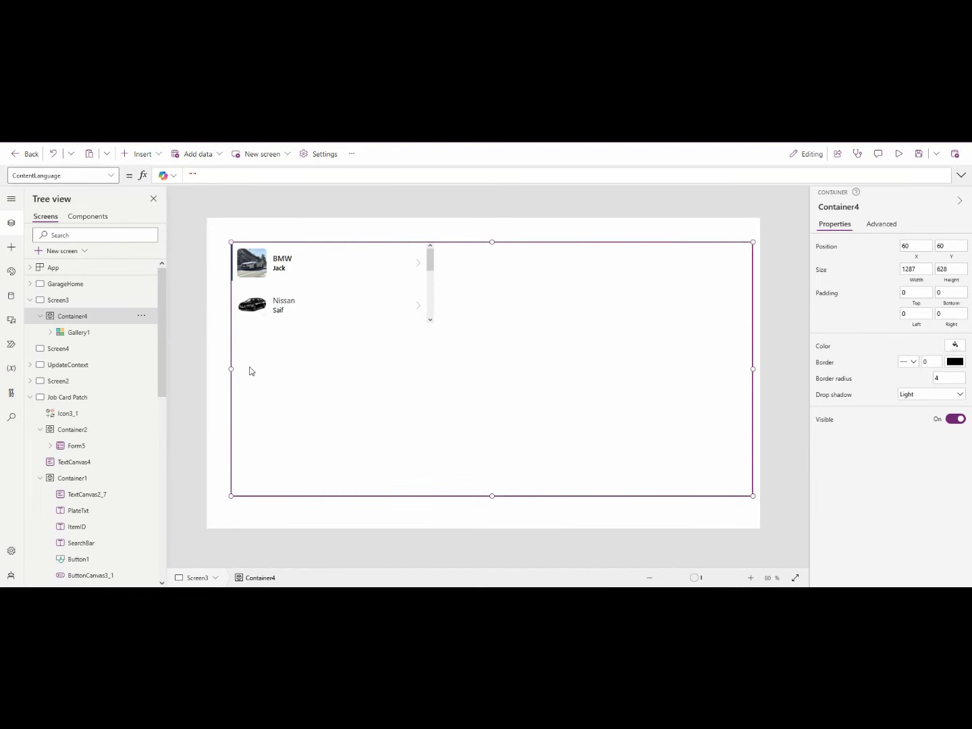
pyautogui.moveTo(232, 370); pyautogui.dragTo(212, 367)
pyautogui.moveTo(491, 497); pyautogui.dragTo(478, 526)
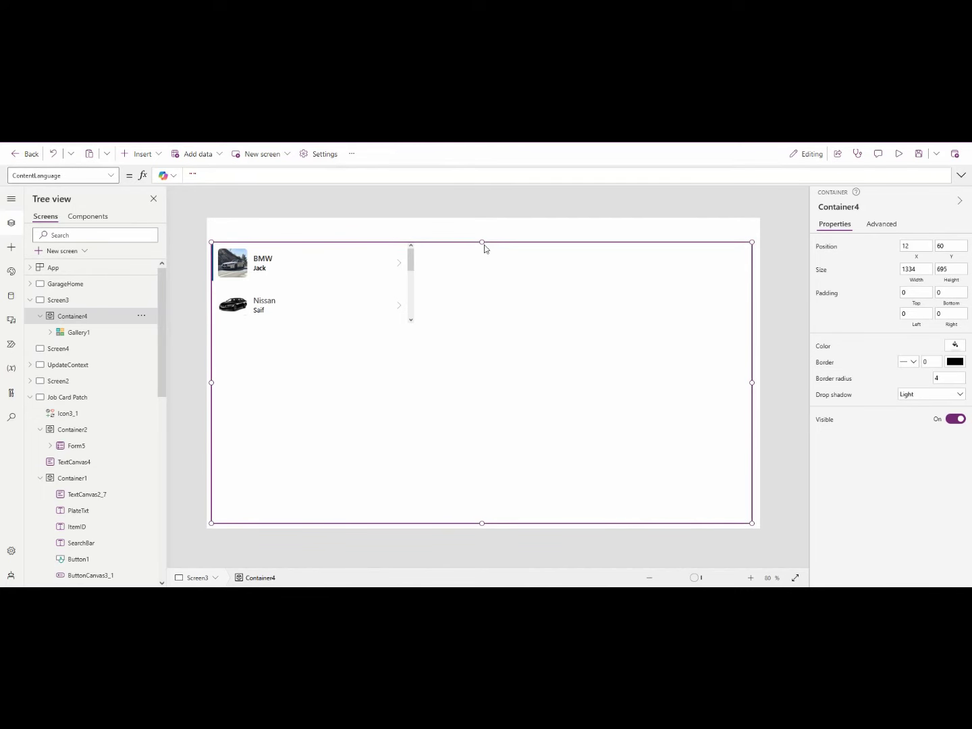
pyautogui.moveTo(483, 241); pyautogui.dragTo(490, 260)
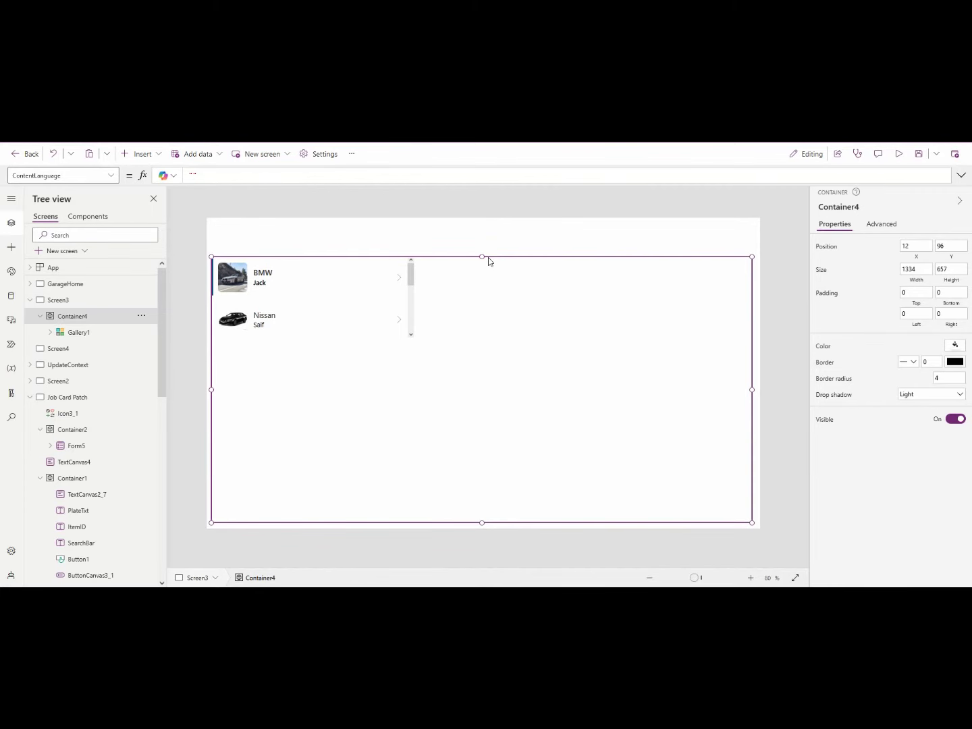
pyautogui.click(753, 390)
# Enlarge the gallery to about 1334 by 657 so it fills Container4
pyautogui.click(268, 296)
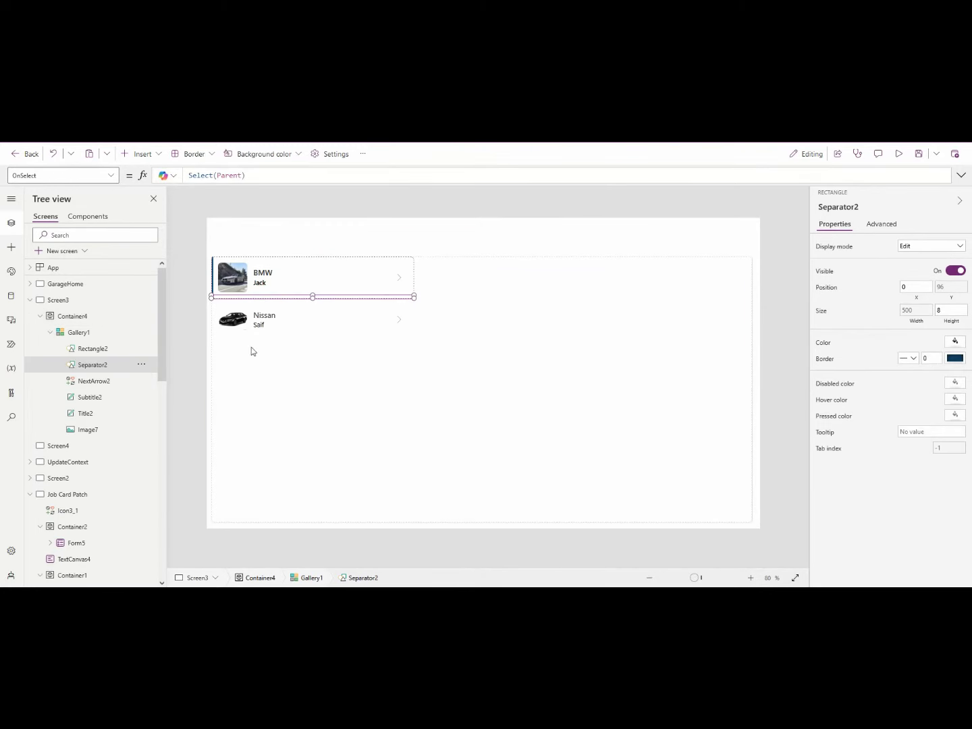
pyautogui.click(82, 331)
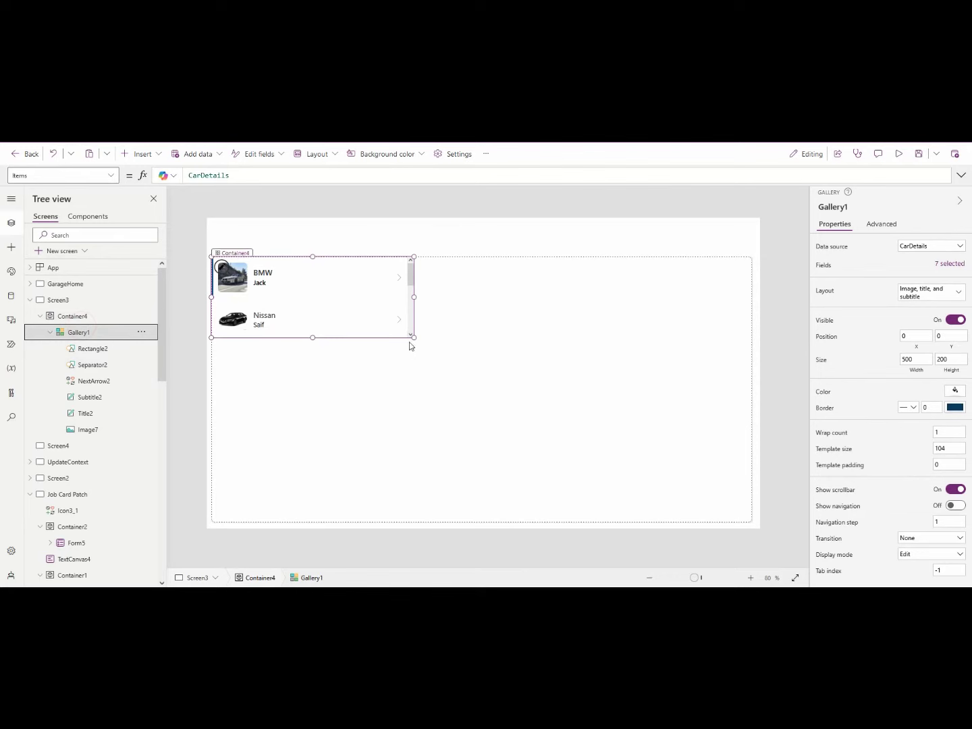
pyautogui.moveTo(414, 337); pyautogui.dragTo(798, 536)
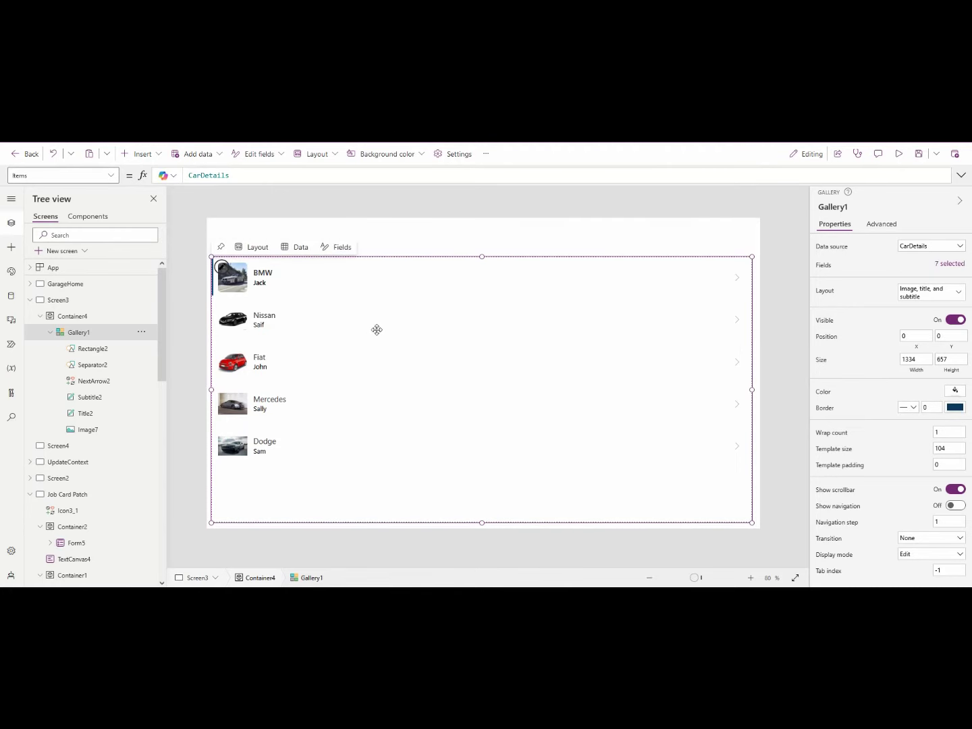
# Rename the gallery as ALLCardsGallery
pyautogui.click(106, 333)
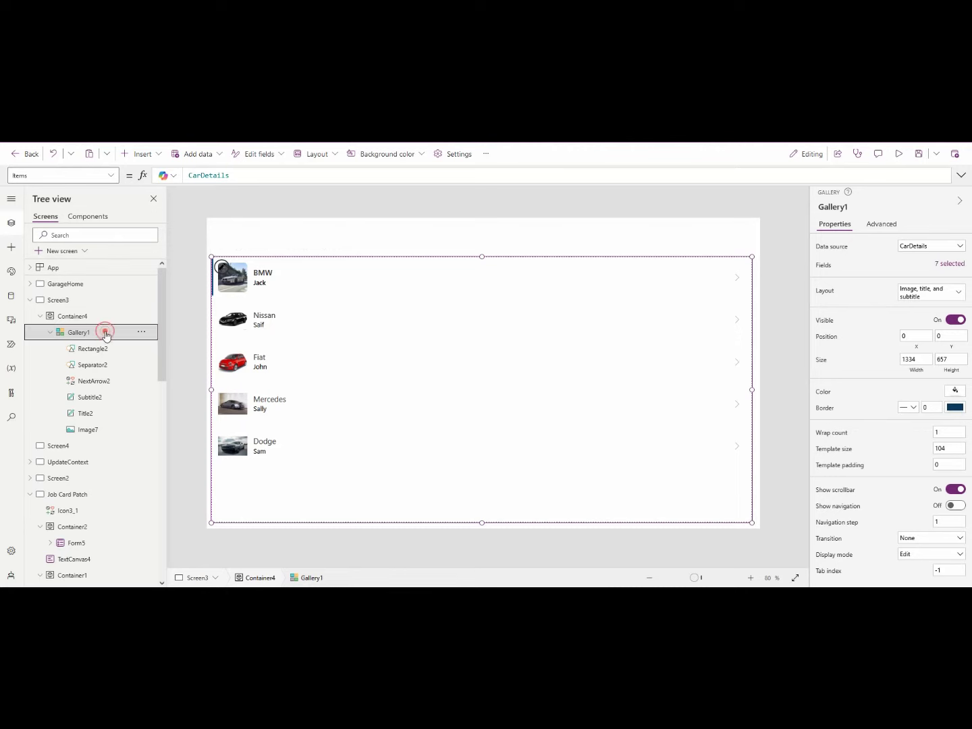
pyautogui.doubleClick(106, 331)
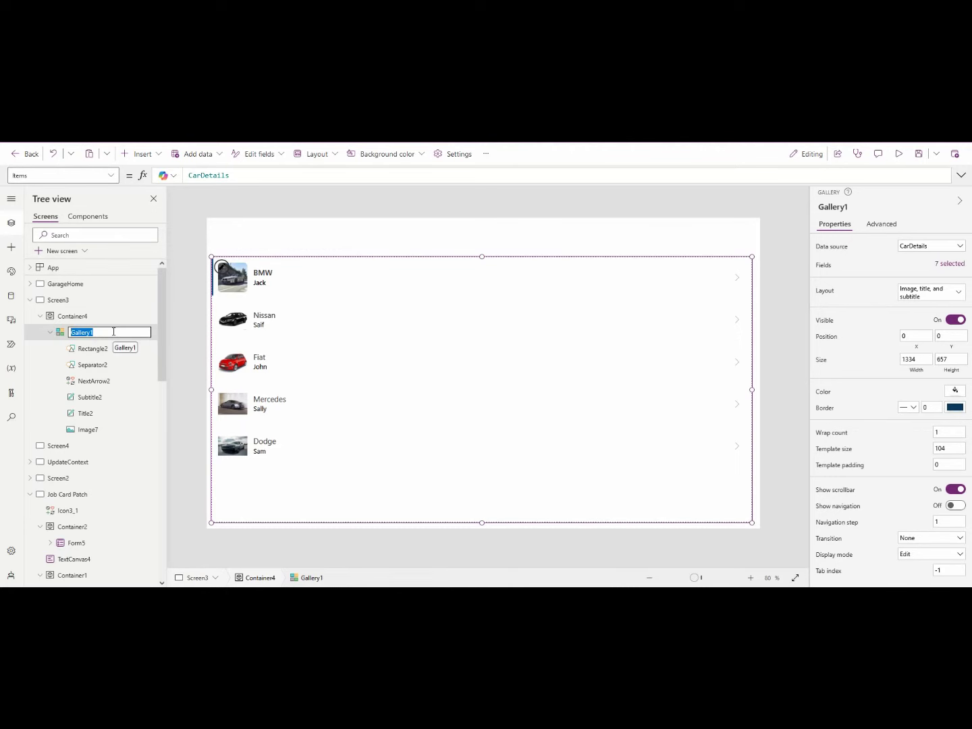
pyautogui.write('Al')
pyautogui.press('Return')
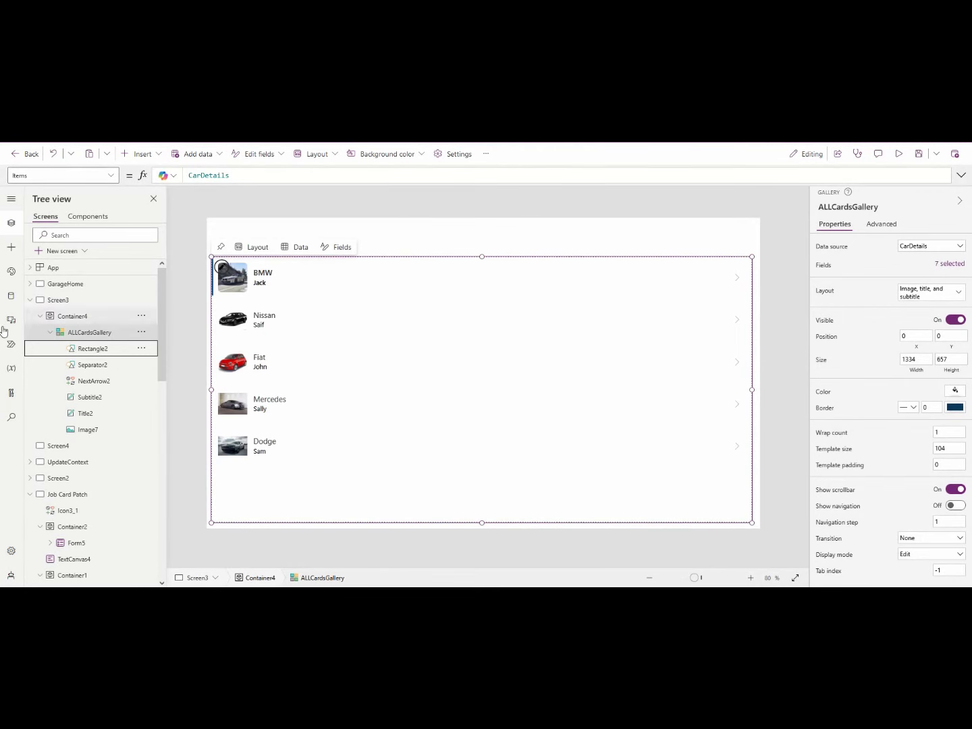
pyautogui.click(93, 320)
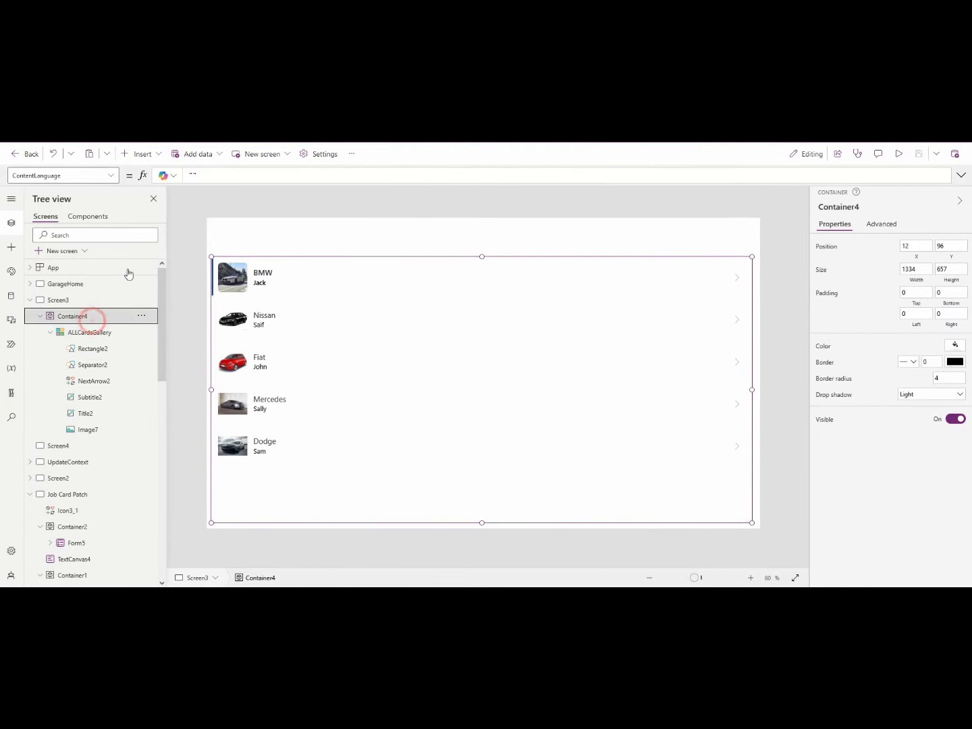
pyautogui.click(163, 154)
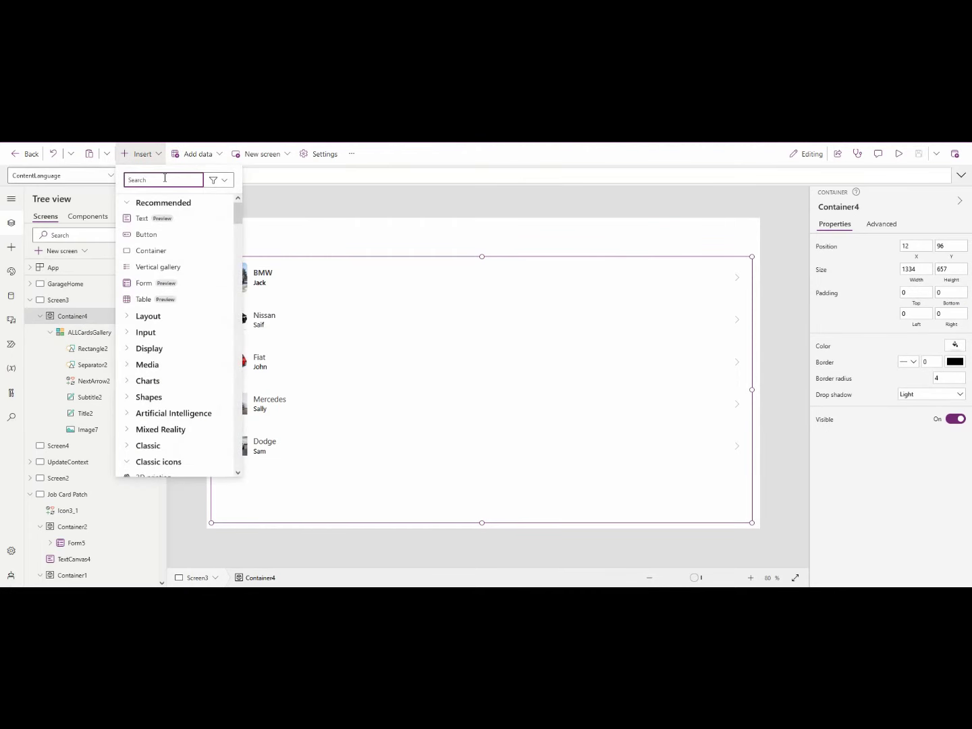
pyautogui.write('hea')
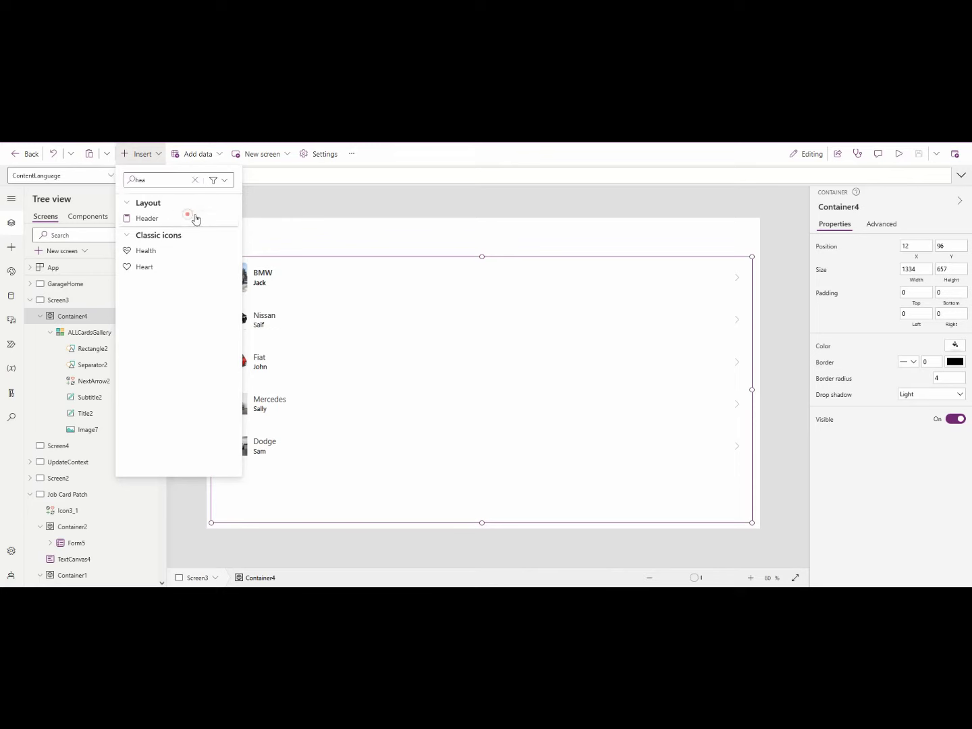
pyautogui.click(193, 218)
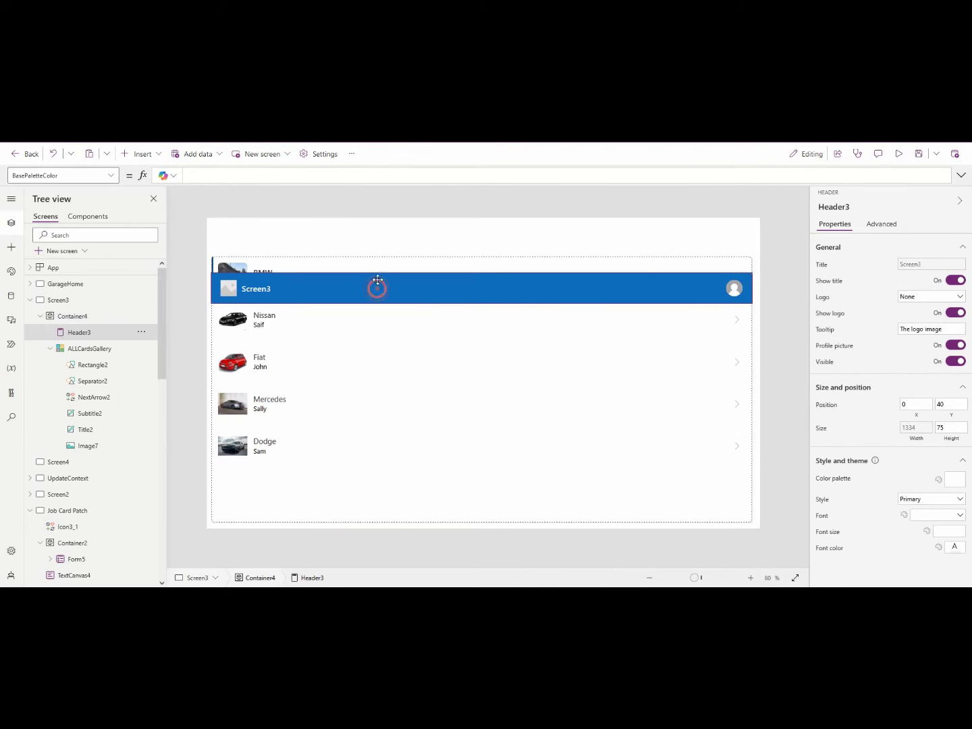
pyautogui.moveTo(377, 289); pyautogui.dragTo(377, 215)
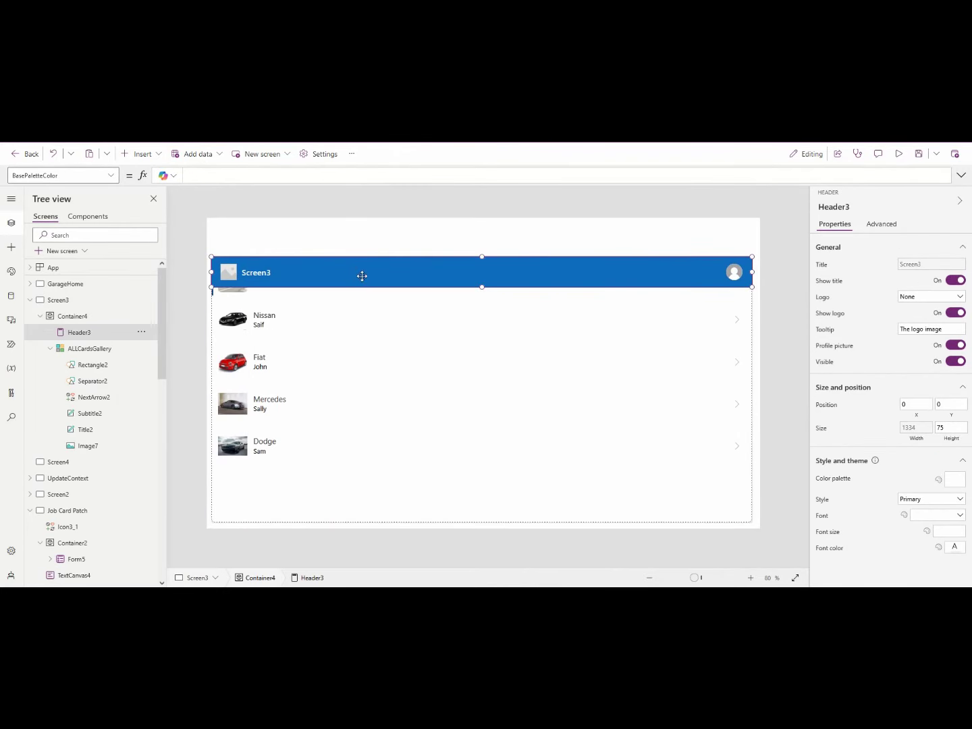
pyautogui.press('Delete')
# Insert a Header control directly on Screen3, outside Container4
pyautogui.click(75, 300)
pyautogui.click(95, 299)
pyautogui.click(139, 154)
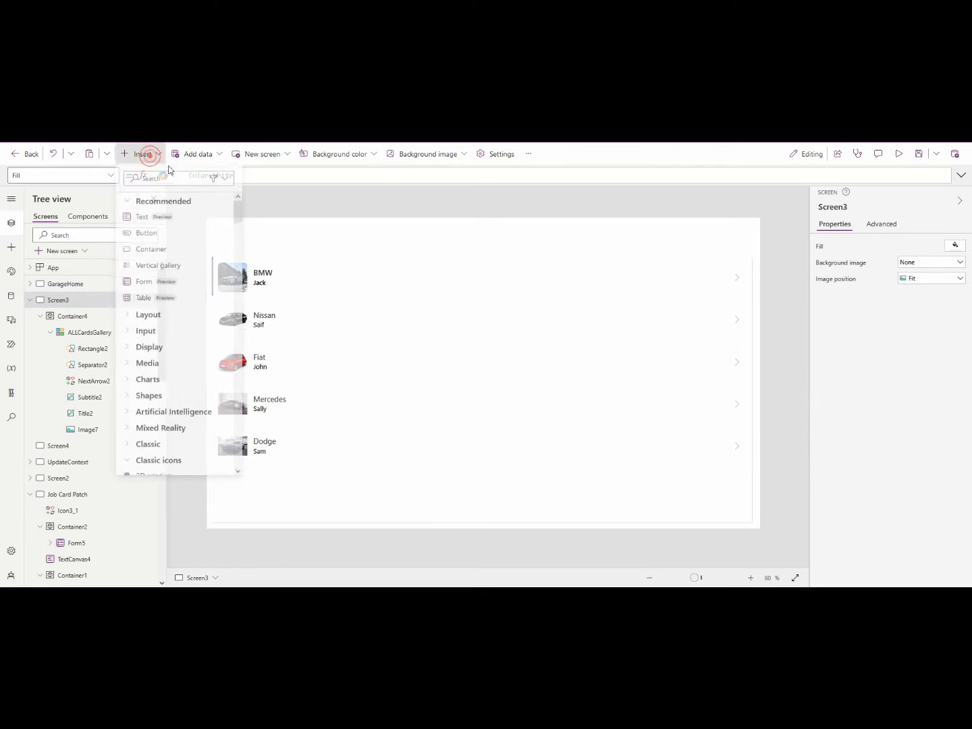
pyautogui.write('header')
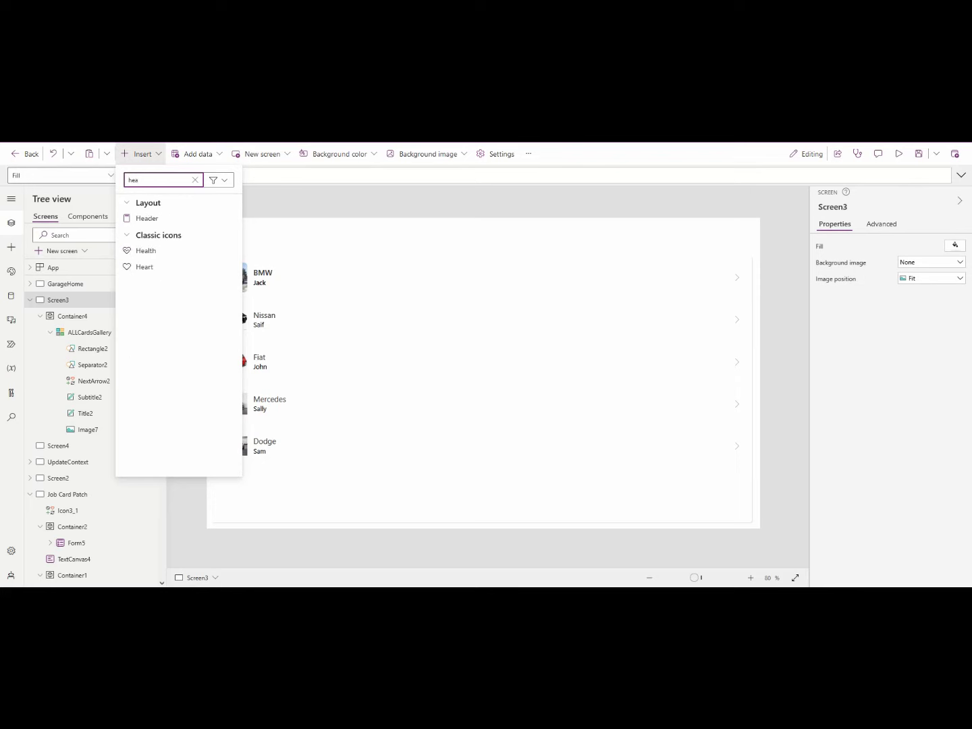
pyautogui.click(175, 219)
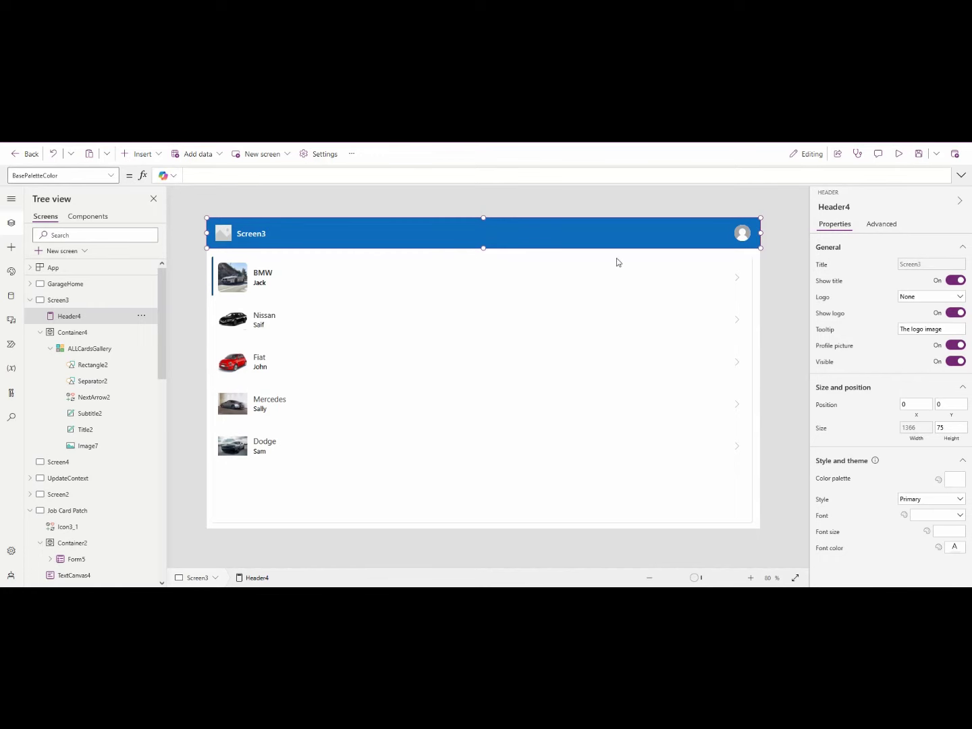
# Rename Screen3 as AllCardScreen
pyautogui.click(823, 265)
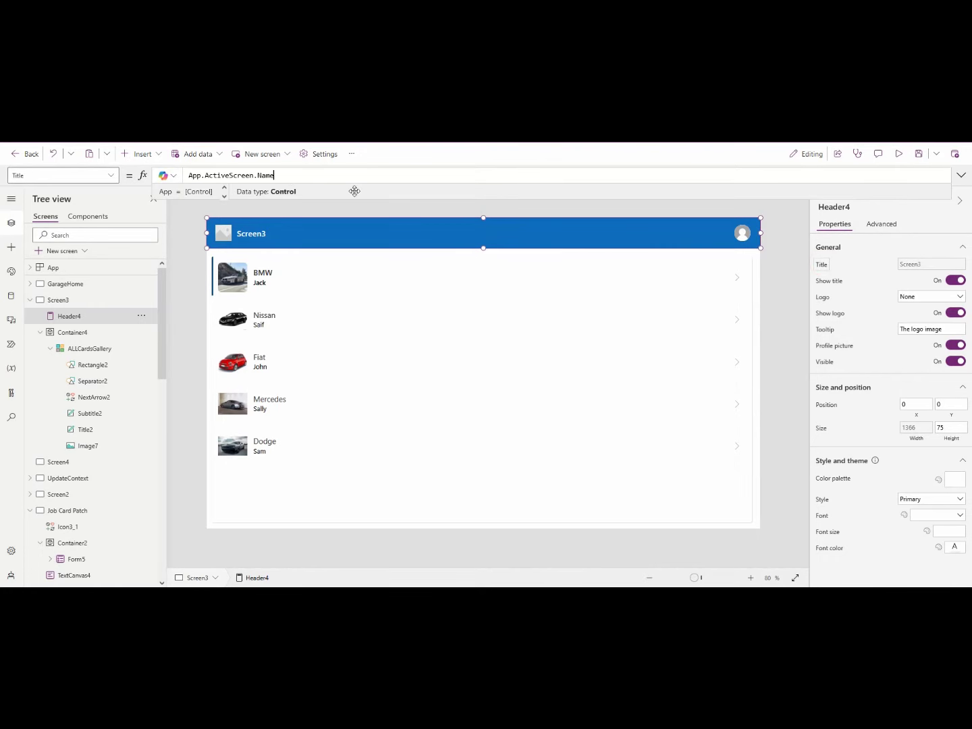
pyautogui.click(138, 300)
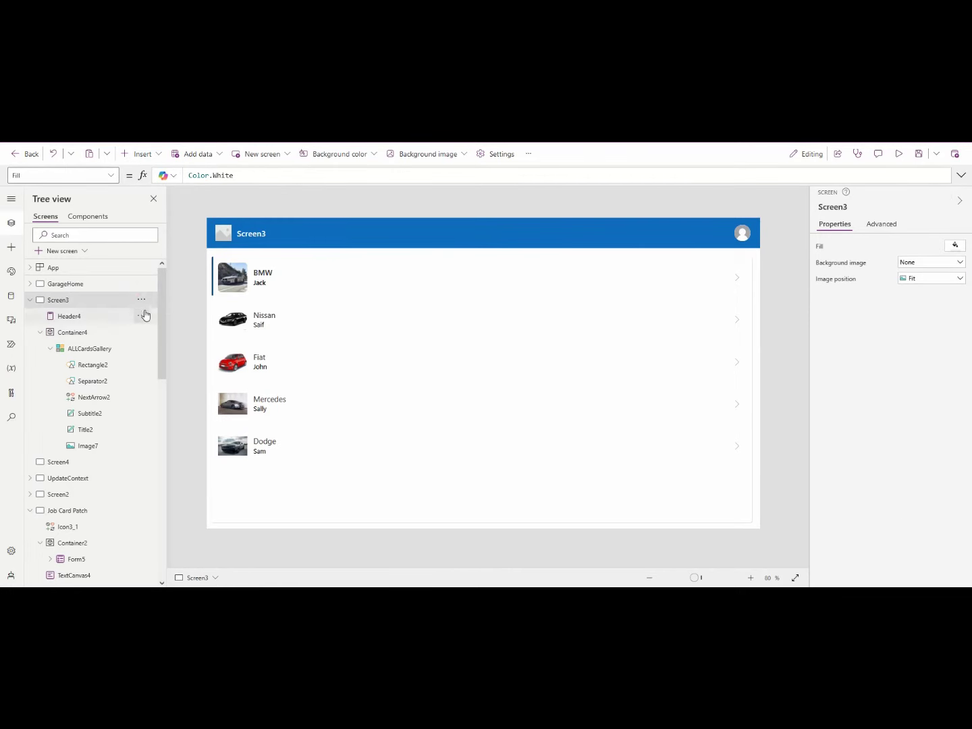
pyautogui.click(141, 300)
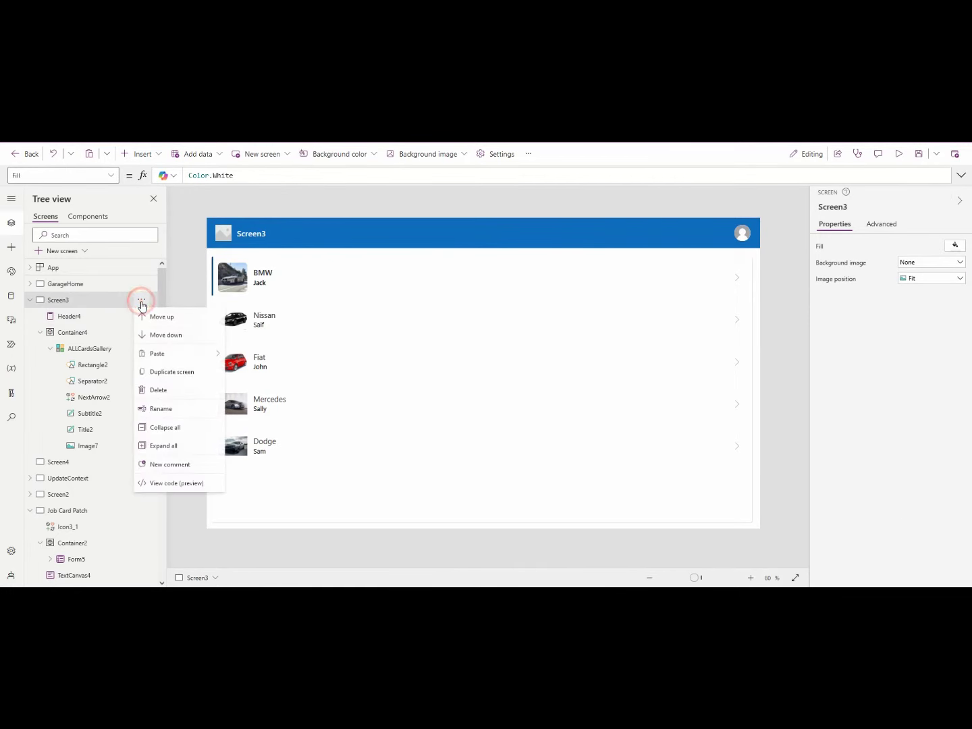
pyautogui.click(158, 409)
pyautogui.write('AllCardas')
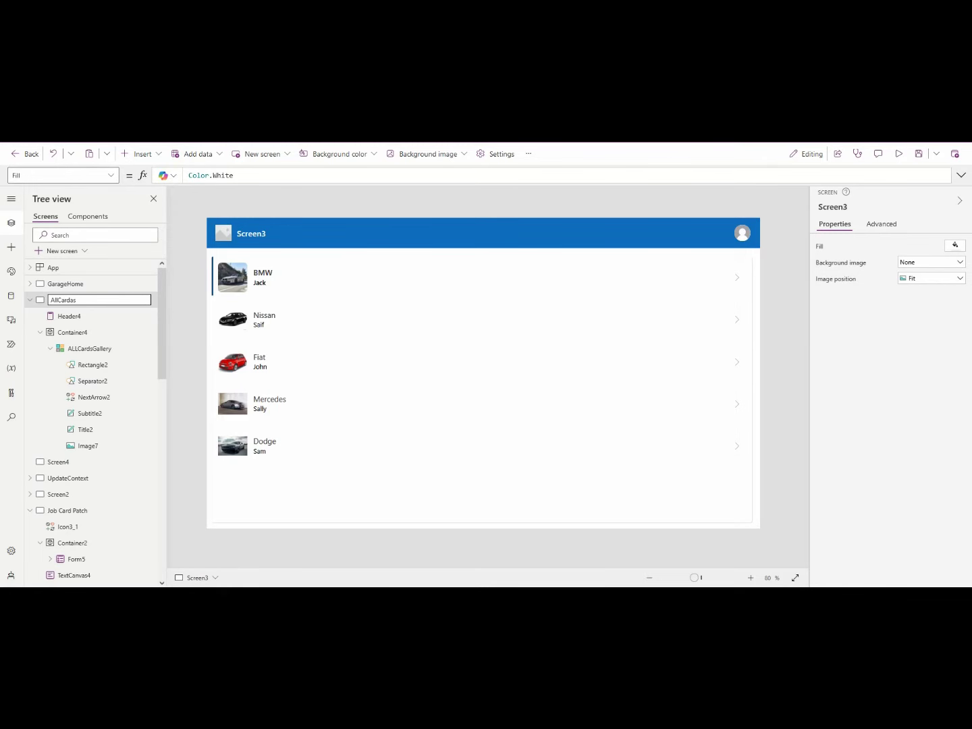
pyautogui.write('cree')
pyautogui.write('n')
pyautogui.press('Tab')
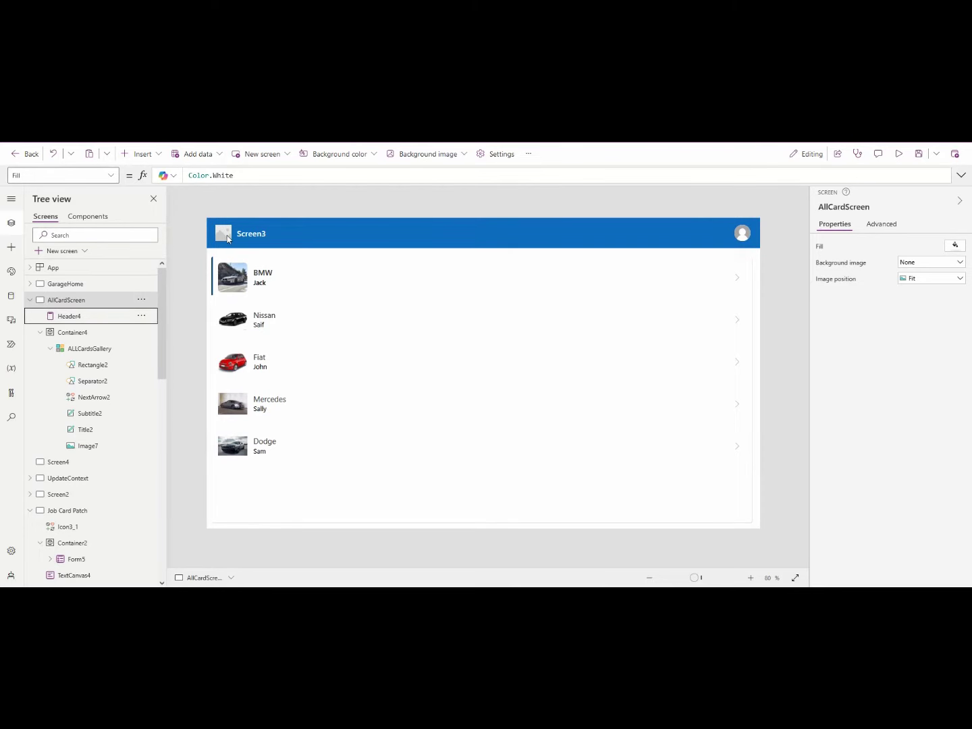
# Replace the title formula of the AllCardScreen header with the text "All Job Cards"
pyautogui.click(264, 236)
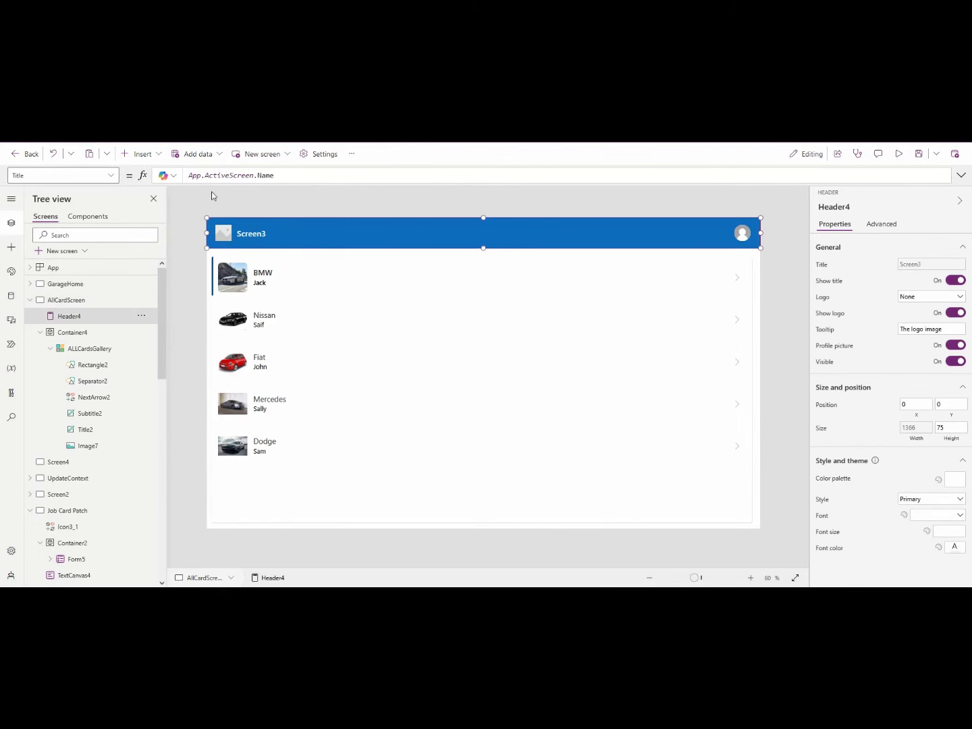
pyautogui.click(237, 177)
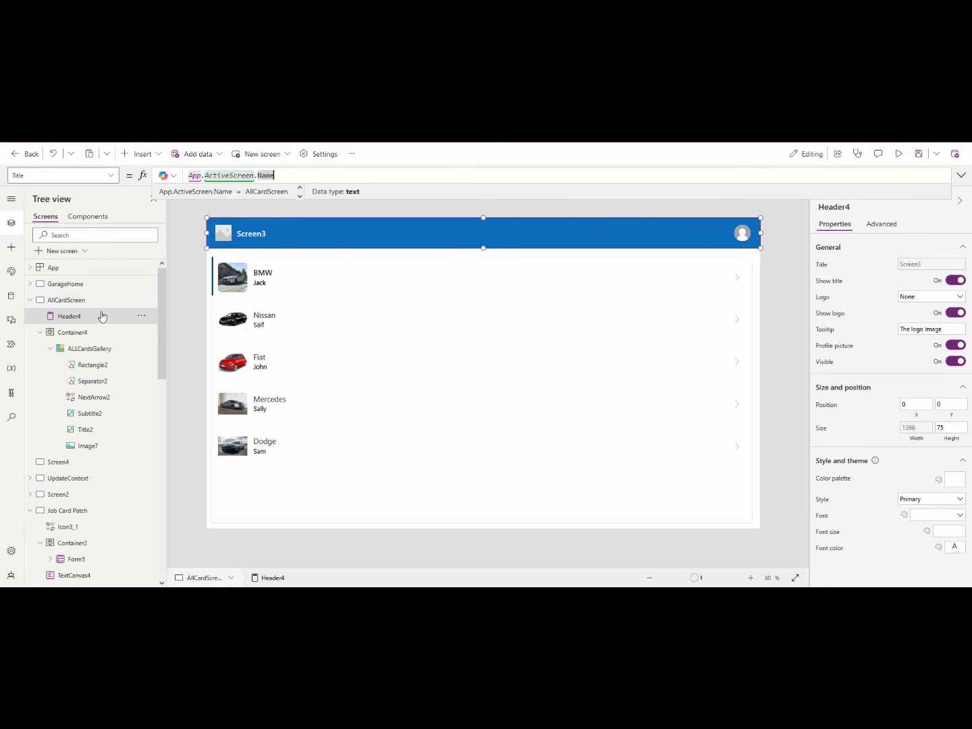
pyautogui.tripleClick(281, 176)
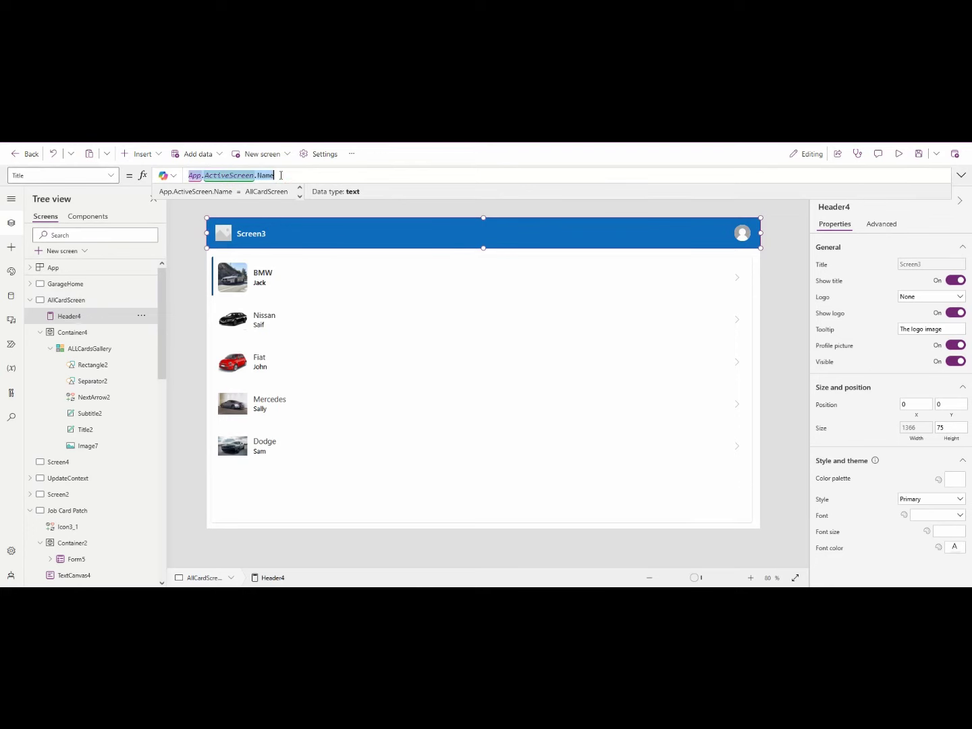
pyautogui.write('""')
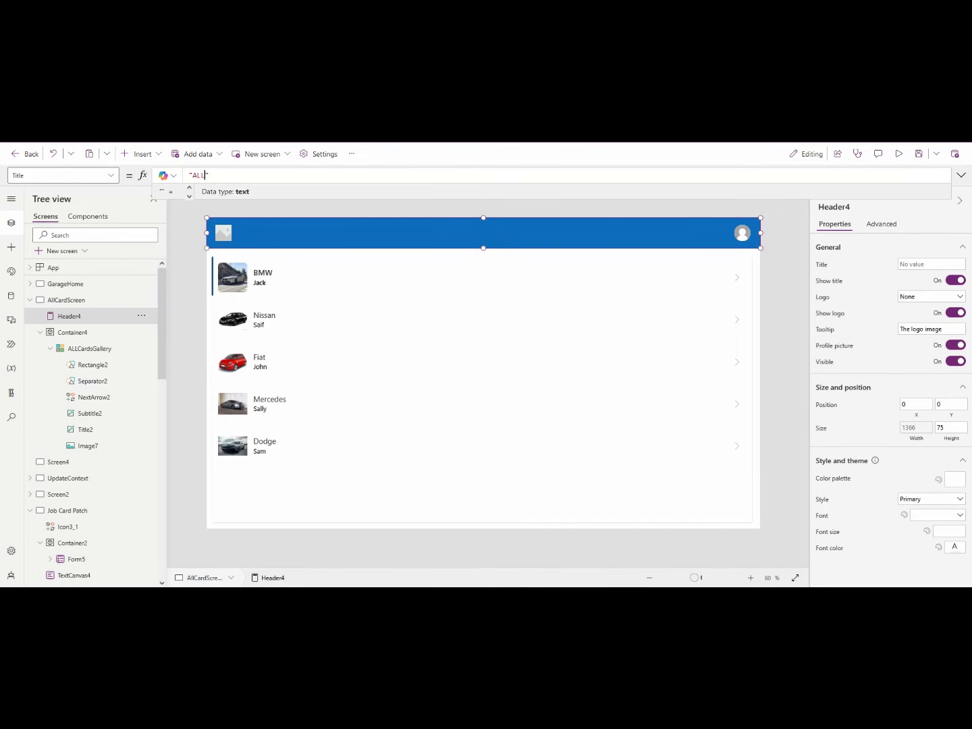
pyautogui.write('All ')
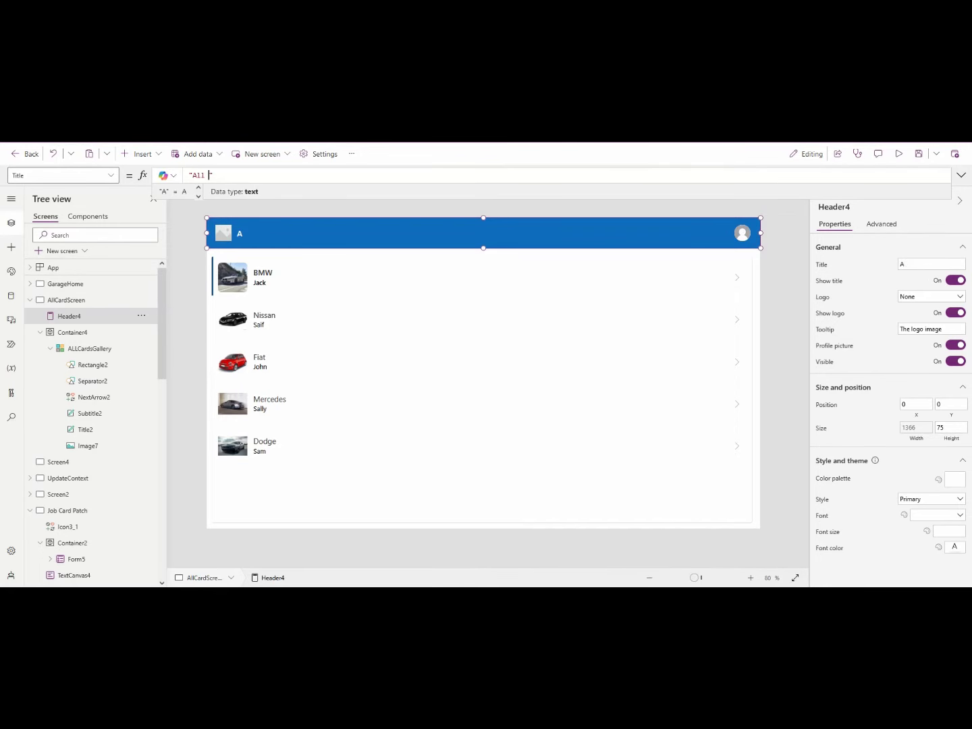
pyautogui.write('Job Cards')
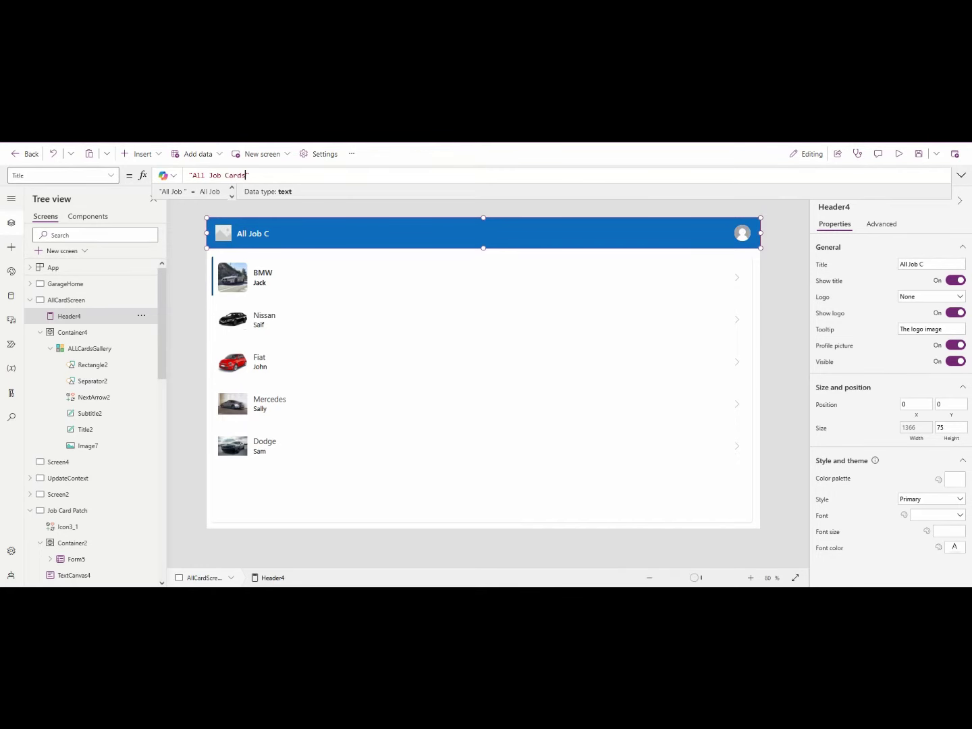
pyautogui.click(236, 214)
# Set the header's logo to the channels4_profile image
pyautogui.click(227, 235)
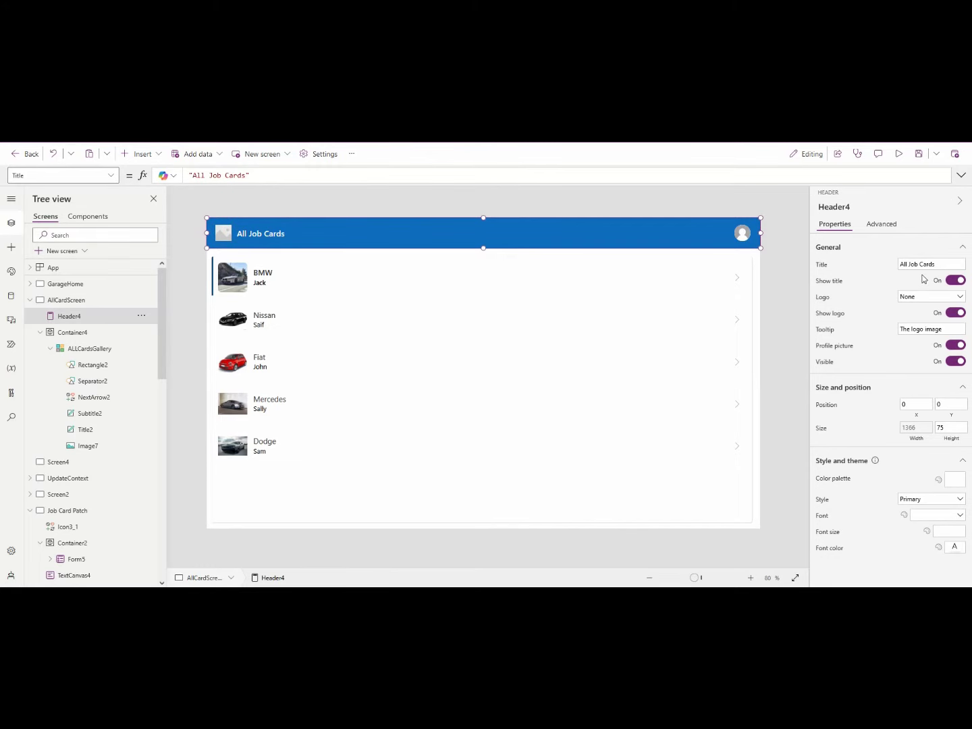
pyautogui.click(925, 297)
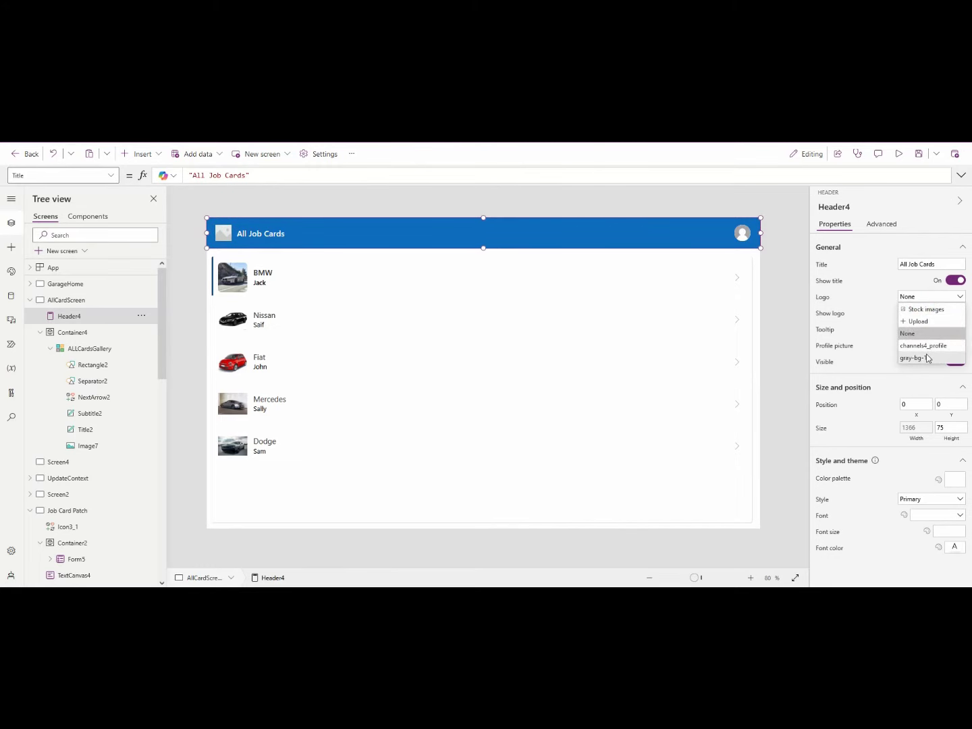
pyautogui.click(927, 346)
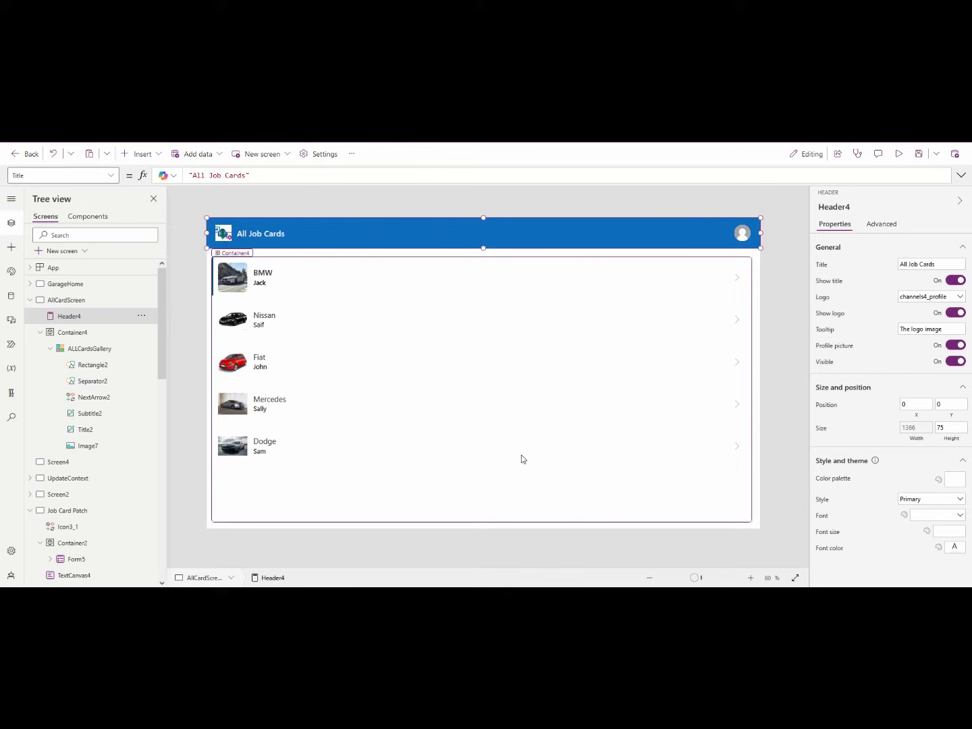
# Set Container4's drop shadow to Bold and lower its upper edge to about Y 136, making it about 618 high
pyautogui.click(448, 432)
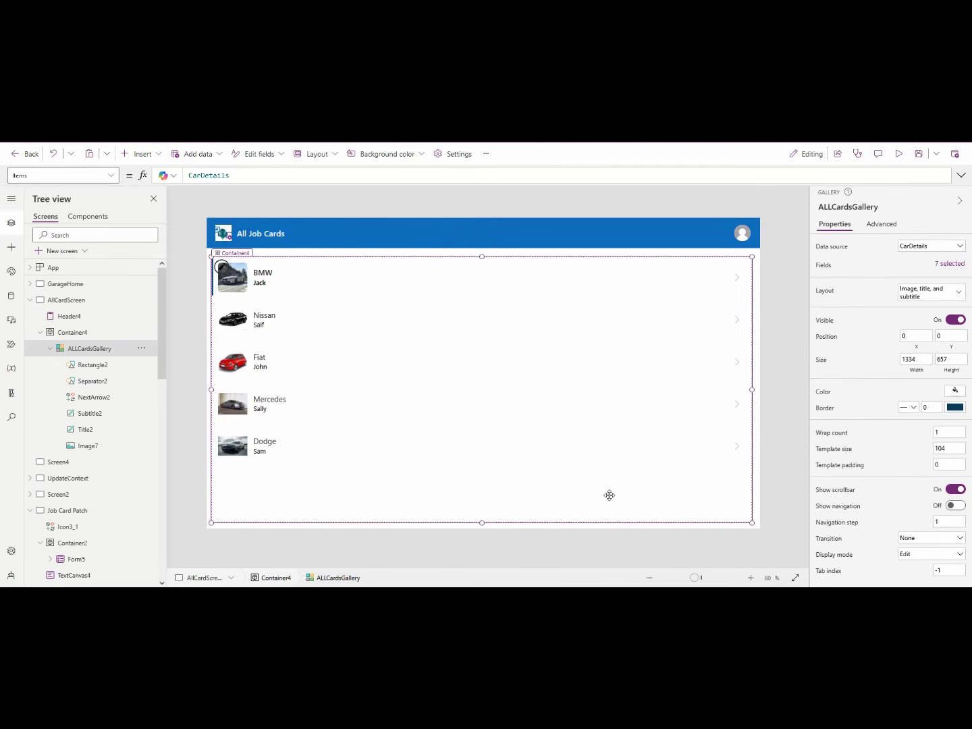
pyautogui.click(500, 560)
pyautogui.click(447, 322)
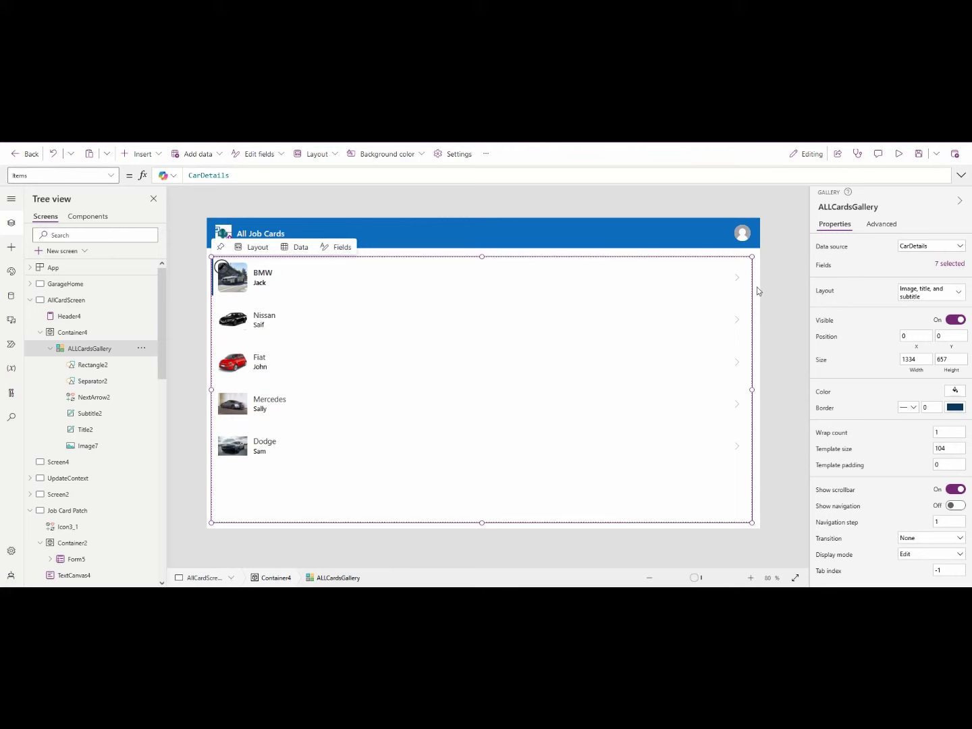
pyautogui.click(100, 318)
pyautogui.click(99, 336)
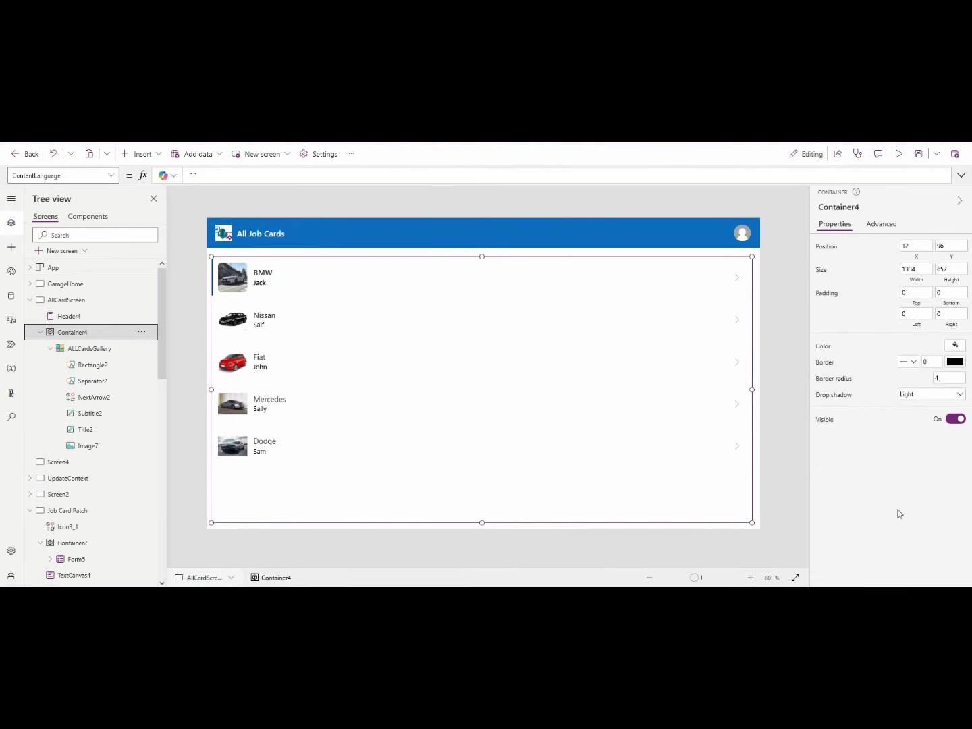
pyautogui.click(933, 398)
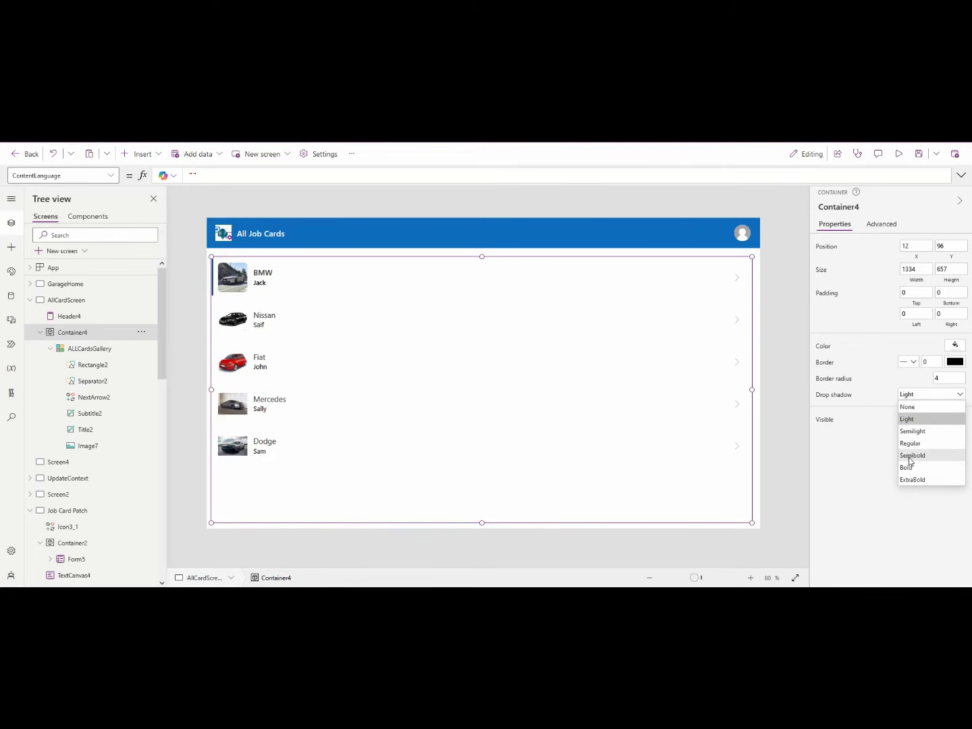
pyautogui.click(910, 454)
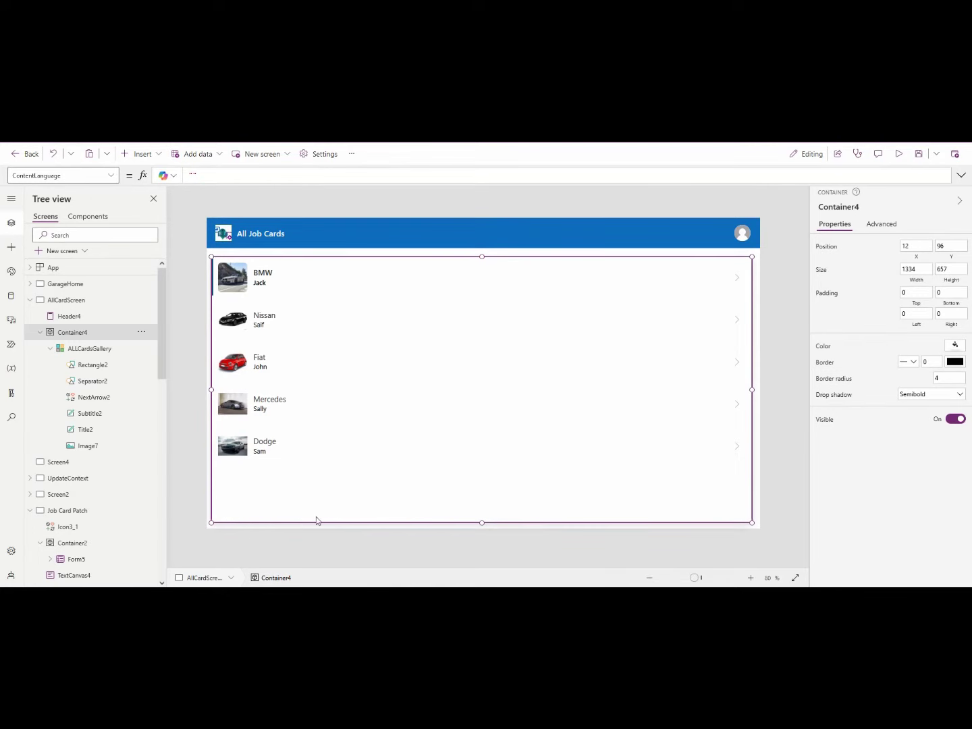
pyautogui.click(912, 396)
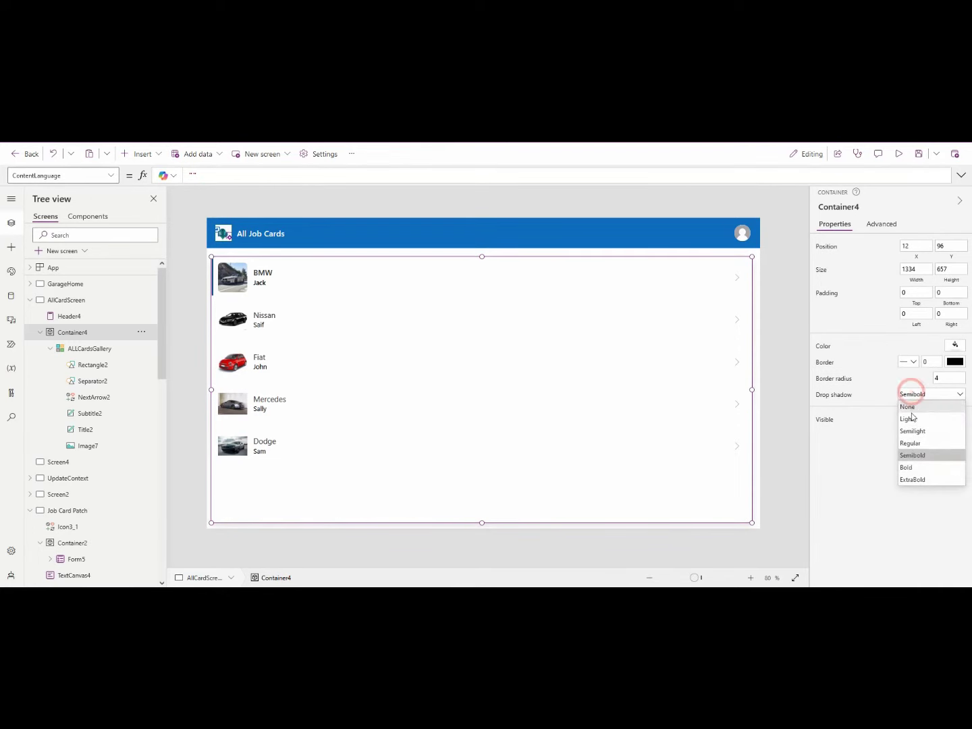
pyautogui.click(909, 466)
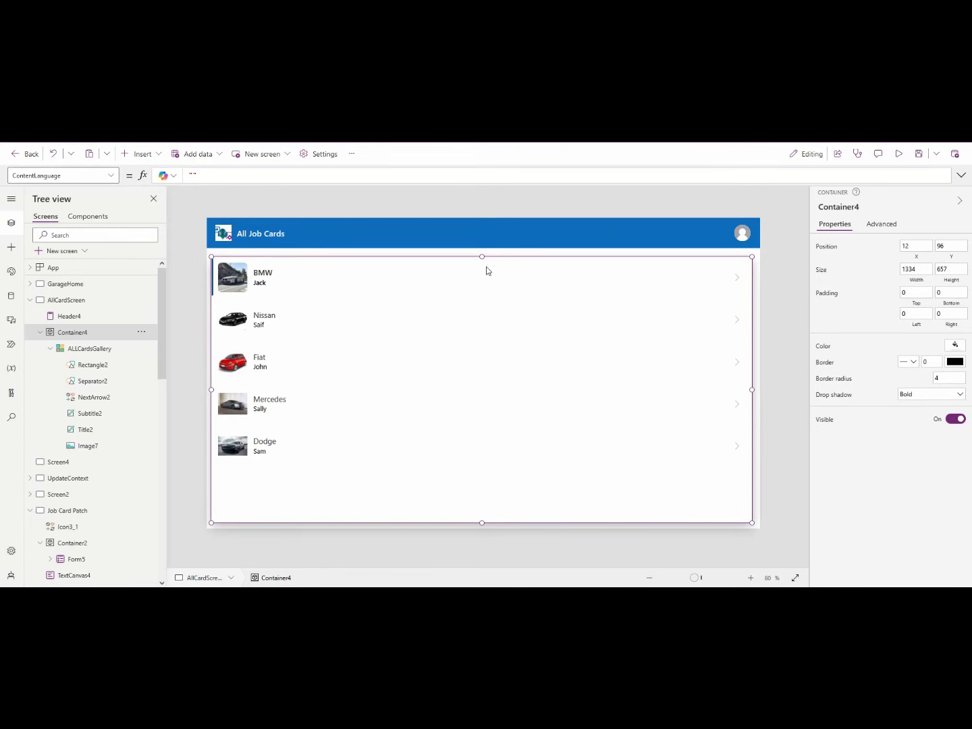
pyautogui.moveTo(482, 256); pyautogui.dragTo(491, 272)
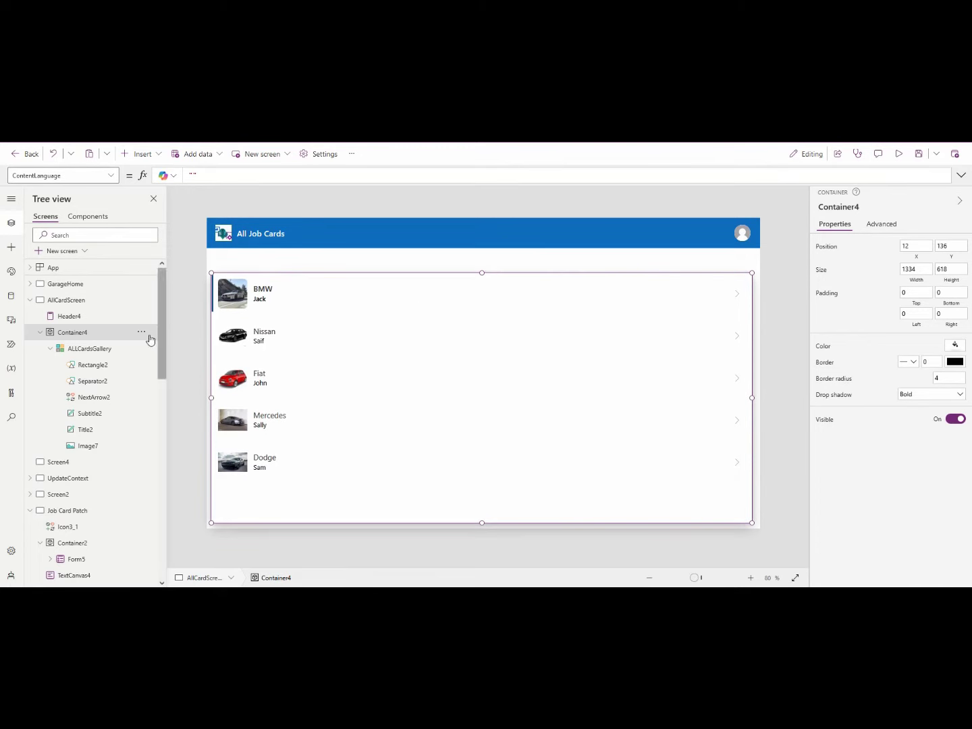
pyautogui.click(104, 331)
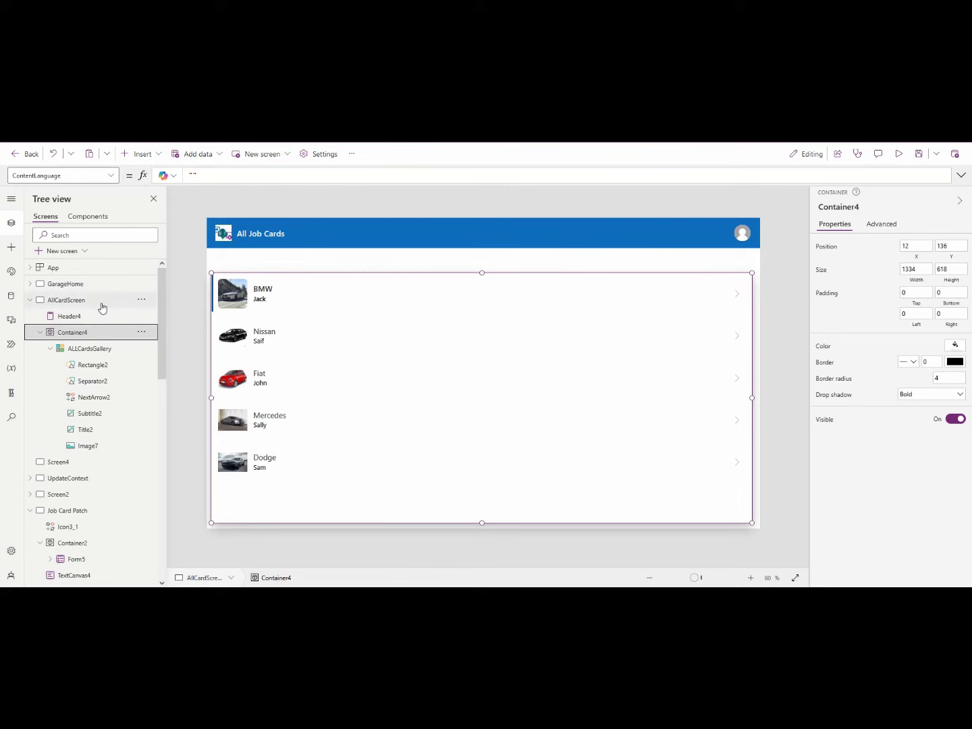
# Insert a rectangle on AllCardScreen and fit it directly below the header, about 1366 by 46 at X 0, Y 75
pyautogui.click(102, 303)
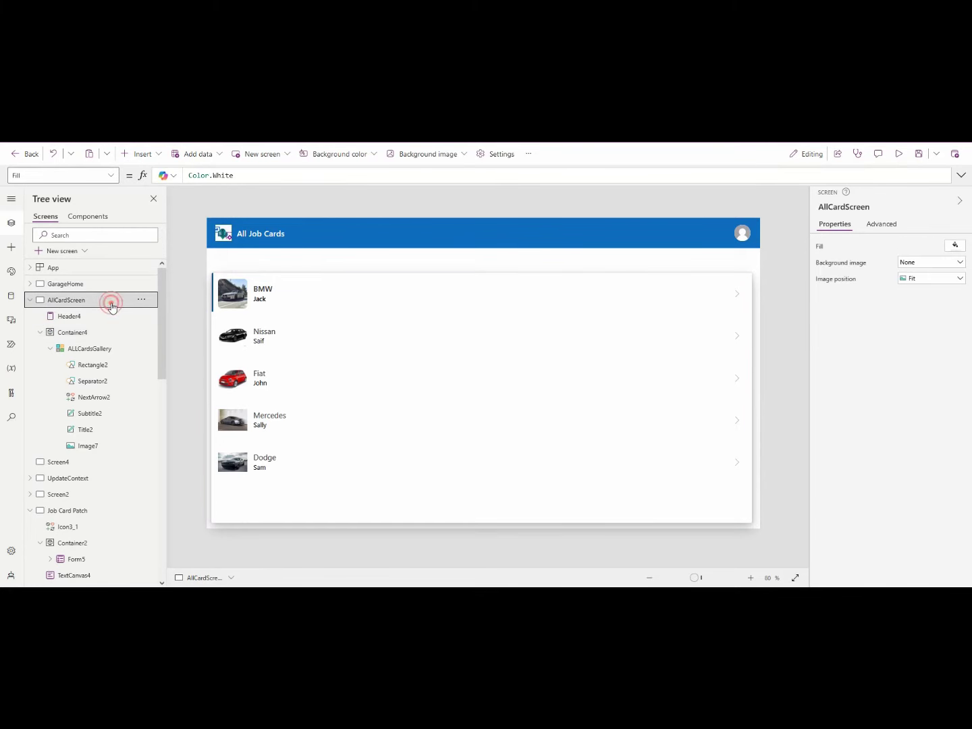
pyautogui.click(157, 159)
pyautogui.write('recta')
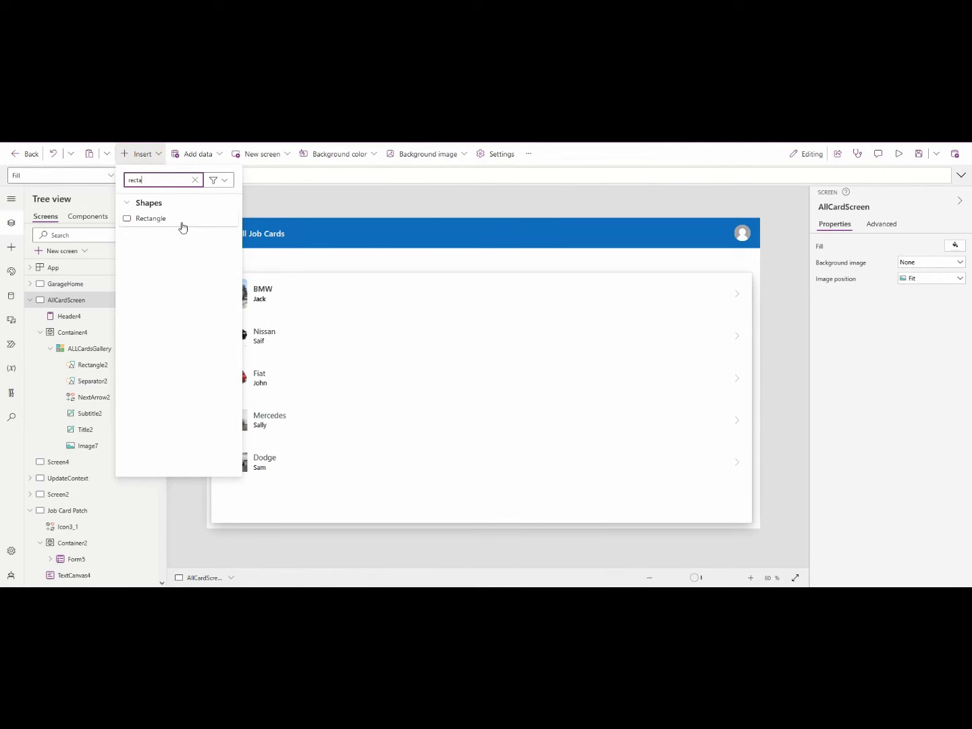
pyautogui.click(183, 223)
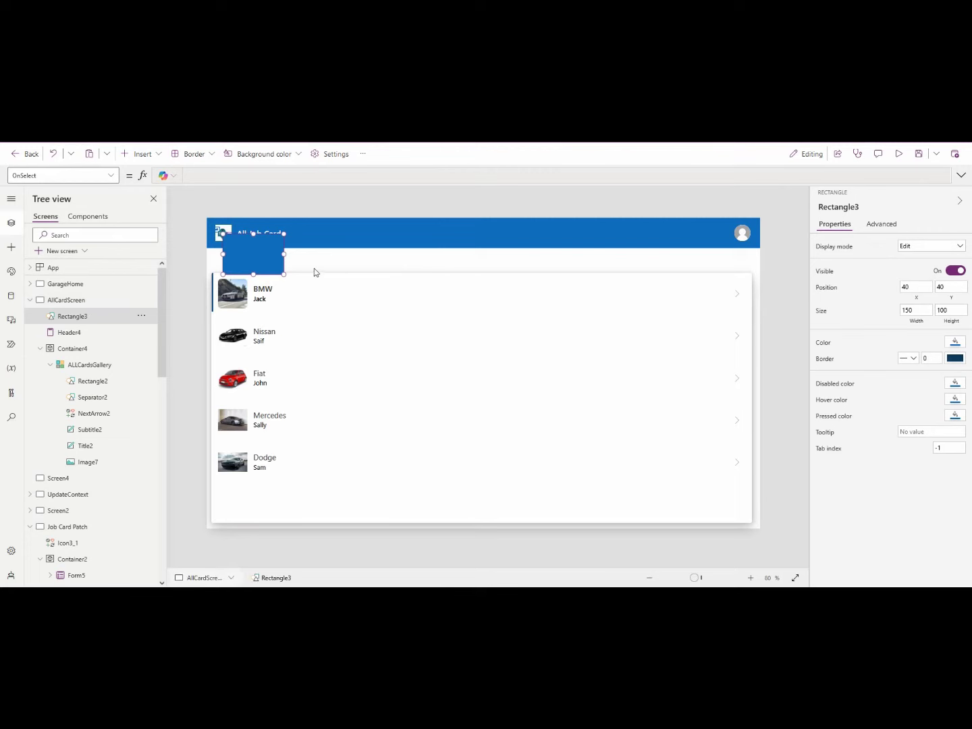
pyautogui.moveTo(252, 240); pyautogui.dragTo(756, 285)
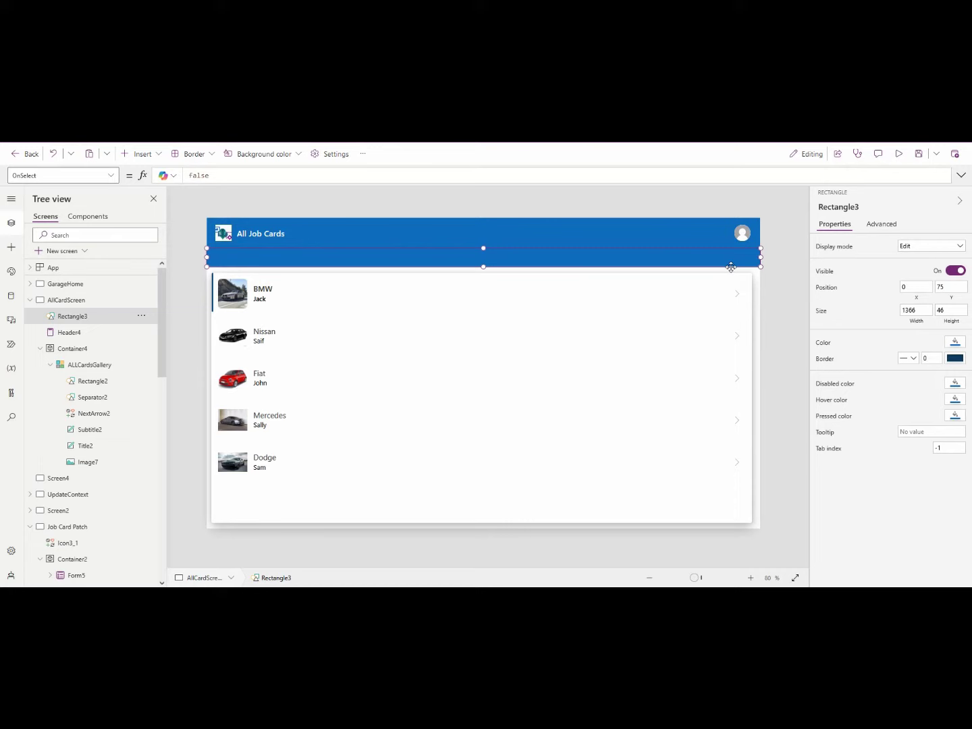
# Set the Y position of the rectangle below the All Job Cards header to 78, leaving a thin gap under the header
pyautogui.click(630, 252)
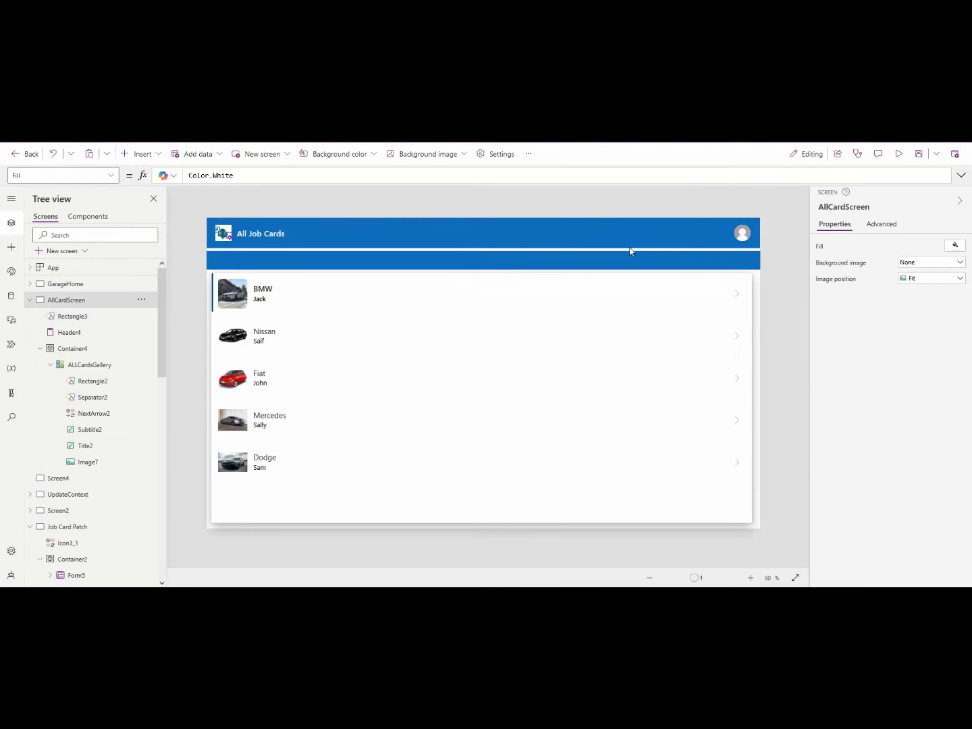
pyautogui.click(623, 262)
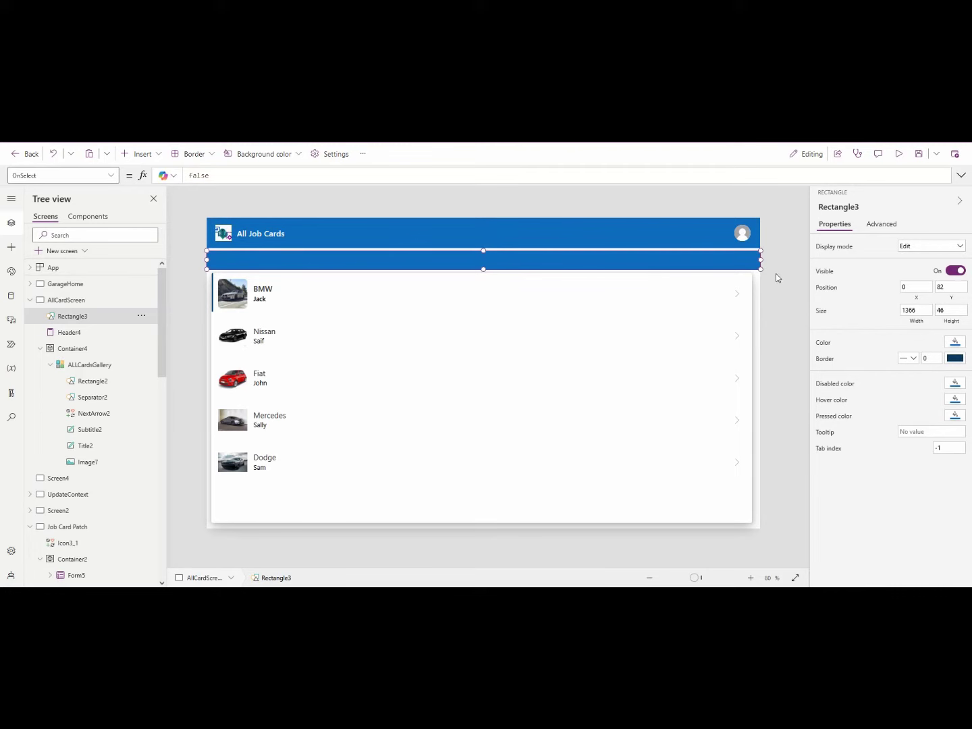
pyautogui.moveTo(730, 261); pyautogui.dragTo(730, 257)
pyautogui.hotkey('ctrl', 'z')
pyautogui.click(948, 288)
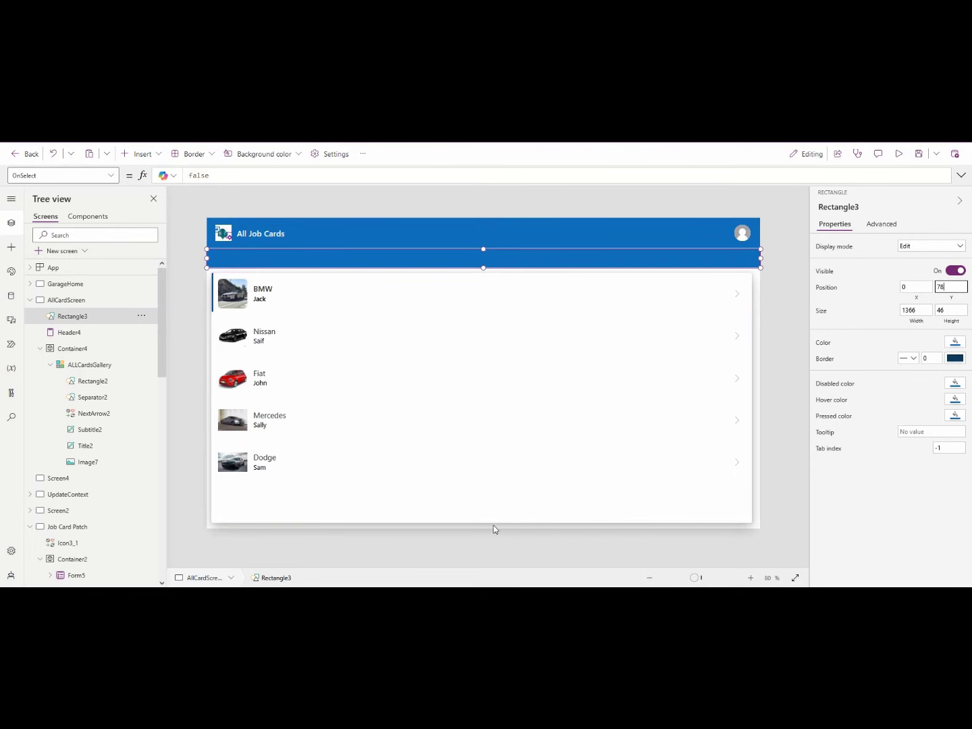
# Shorten ALLCardsGallery from its lower edge to a height of about 613 so it fits inside Container4
pyautogui.click(470, 461)
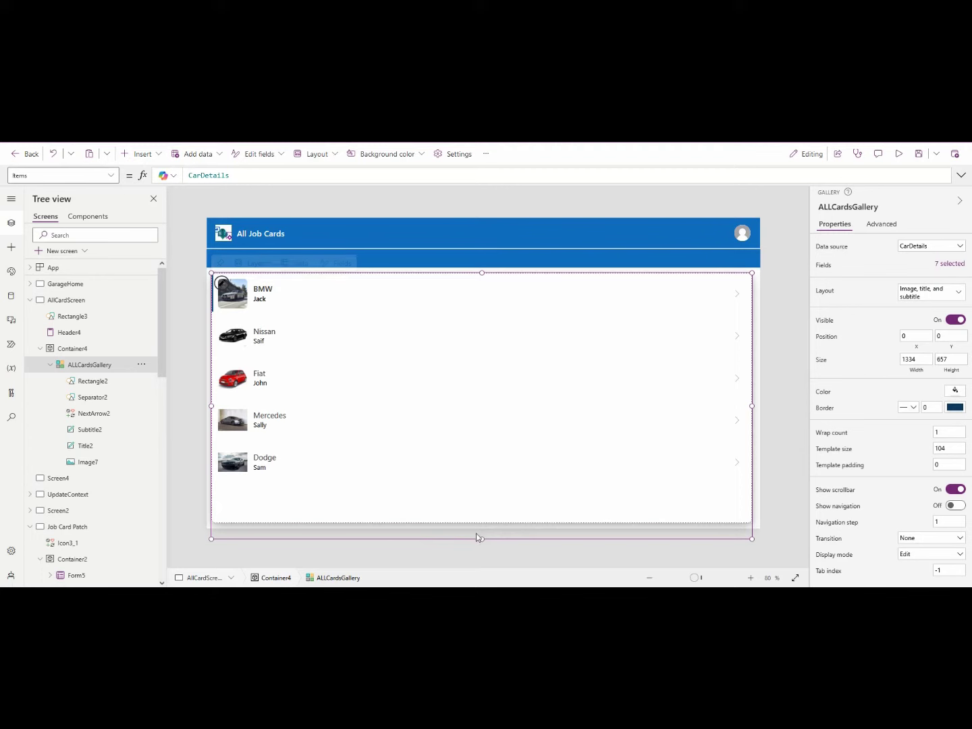
pyautogui.moveTo(480, 537); pyautogui.dragTo(481, 526)
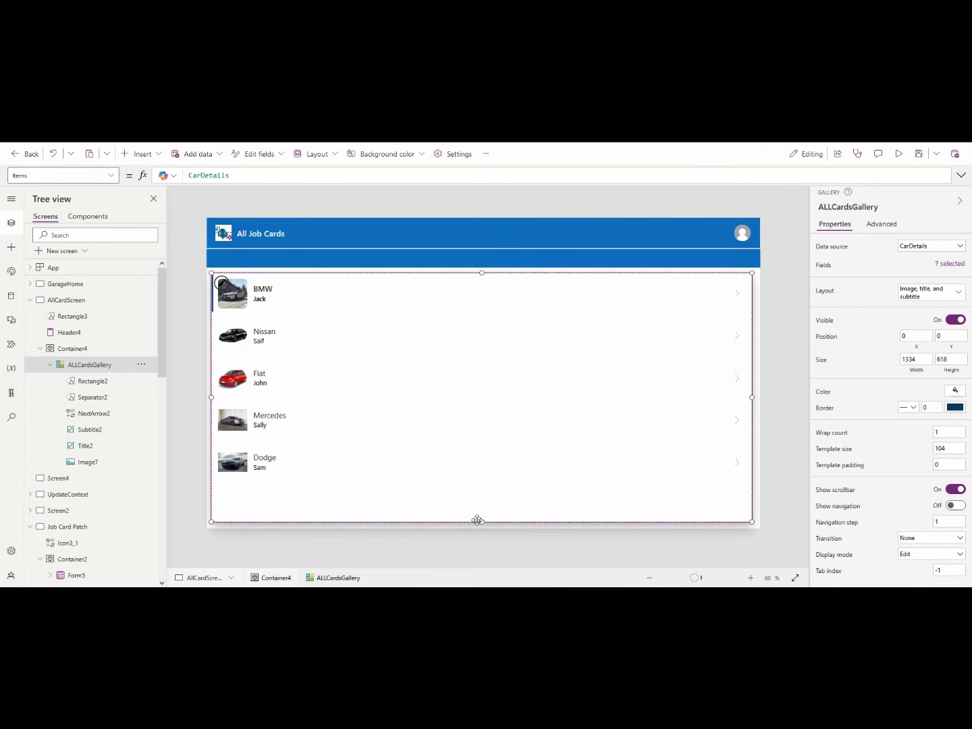
pyautogui.moveTo(475, 523); pyautogui.dragTo(474, 520)
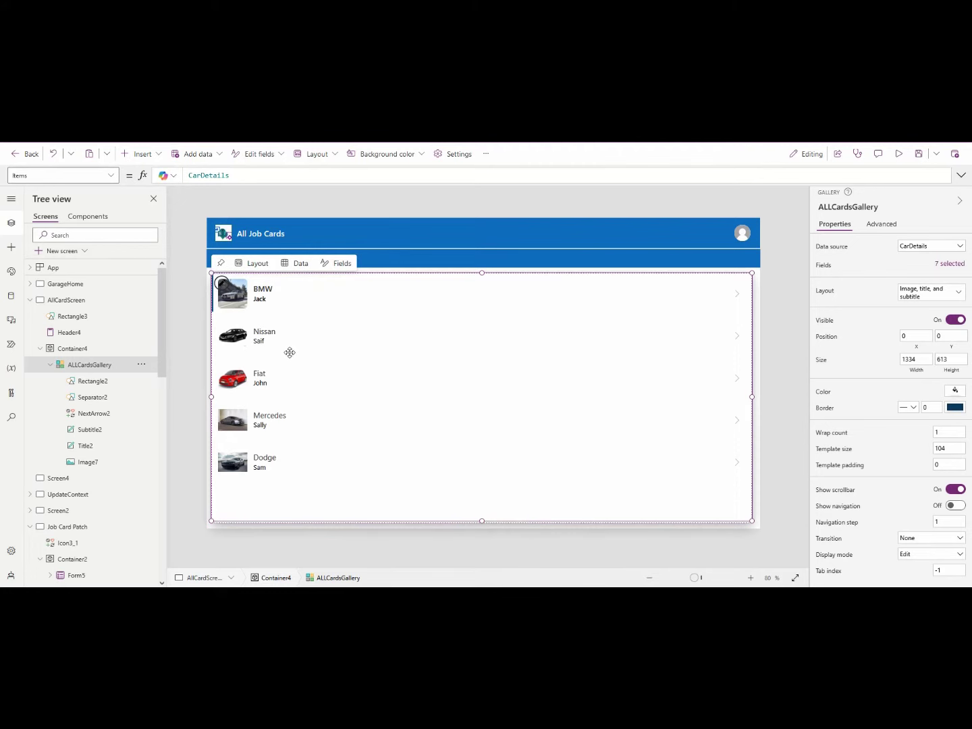
pyautogui.click(123, 365)
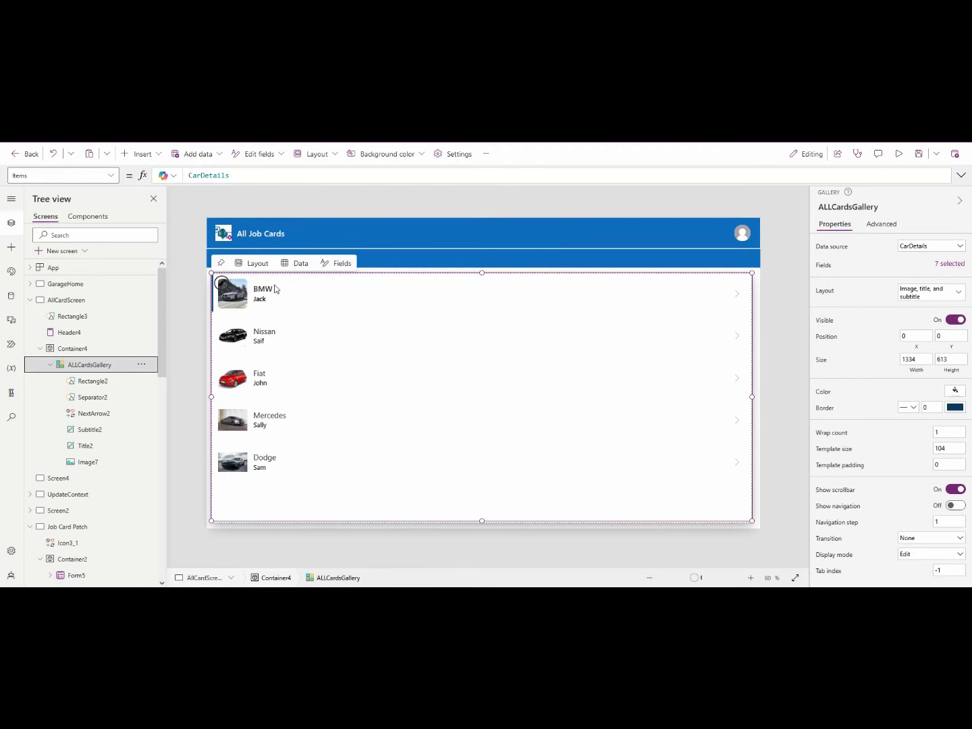
pyautogui.click(95, 362)
pyautogui.click(143, 155)
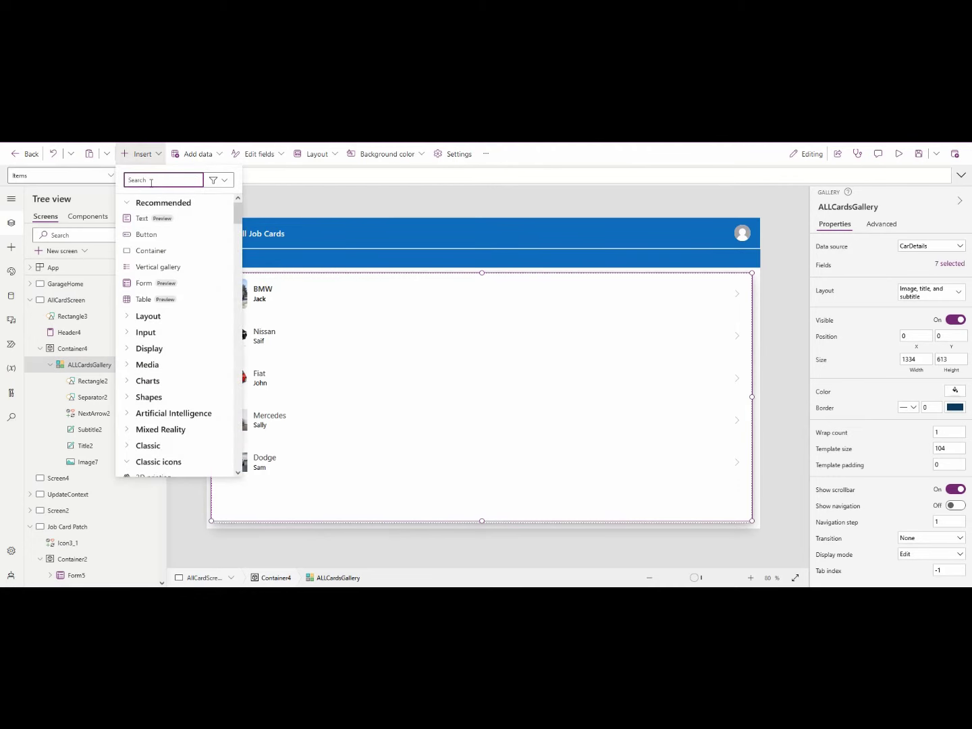
pyautogui.click(75, 365)
pyautogui.click(224, 288)
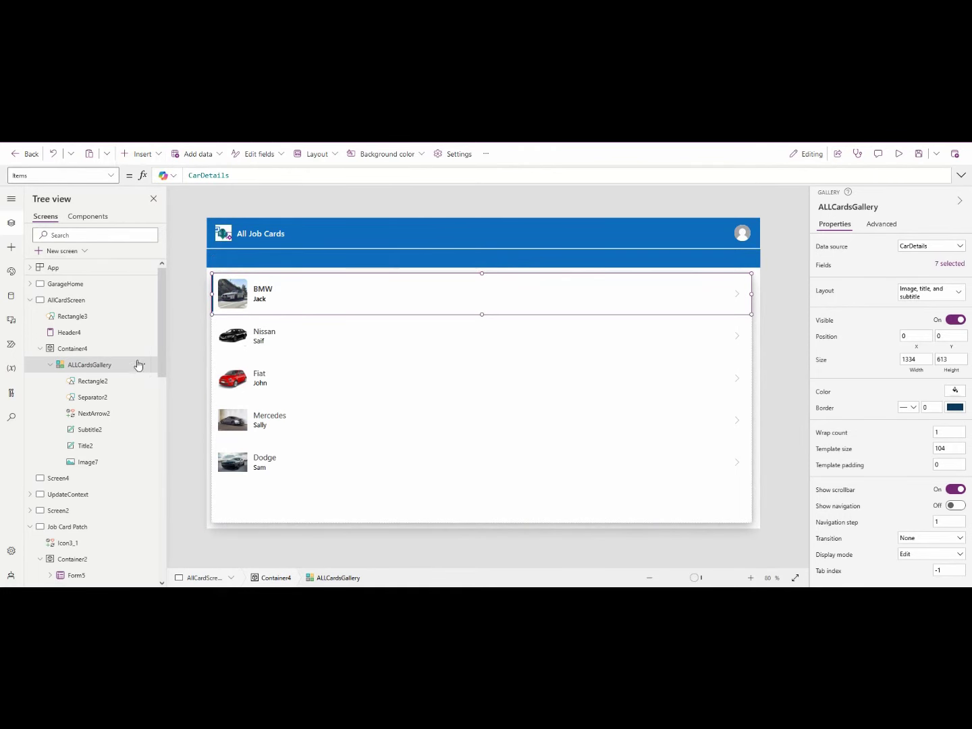
pyautogui.click(407, 510)
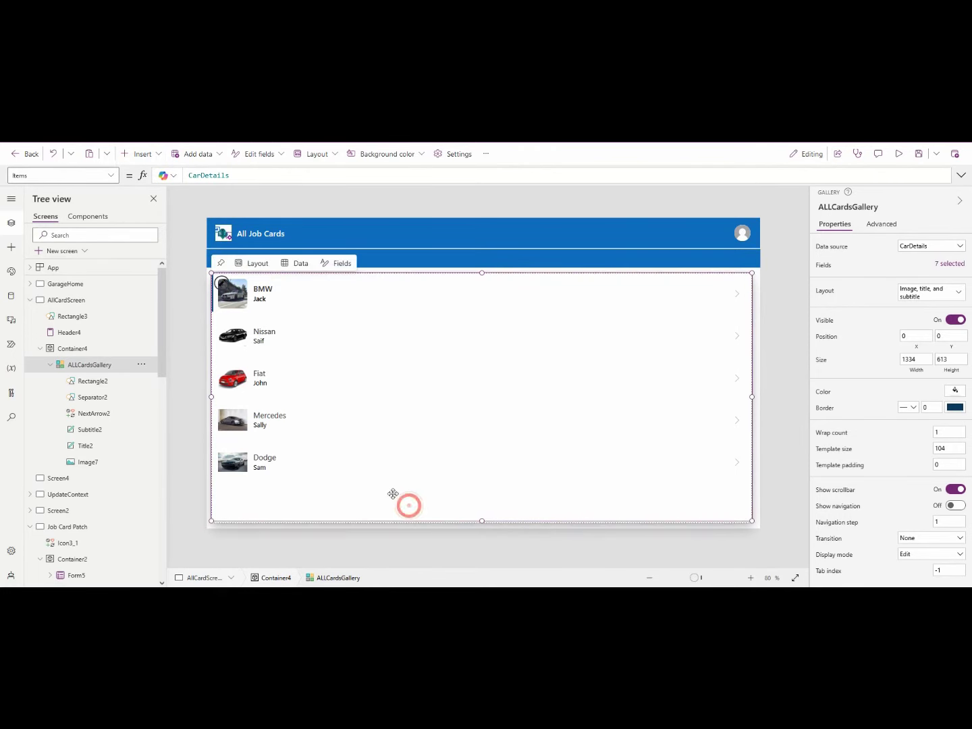
pyautogui.click(477, 247)
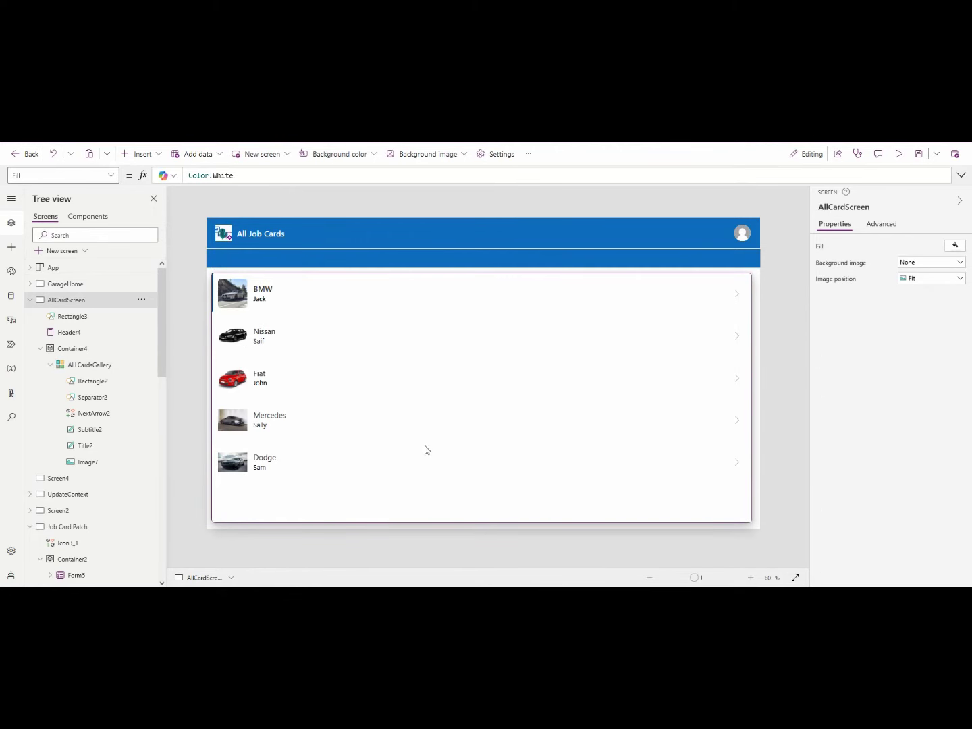
pyautogui.click(150, 153)
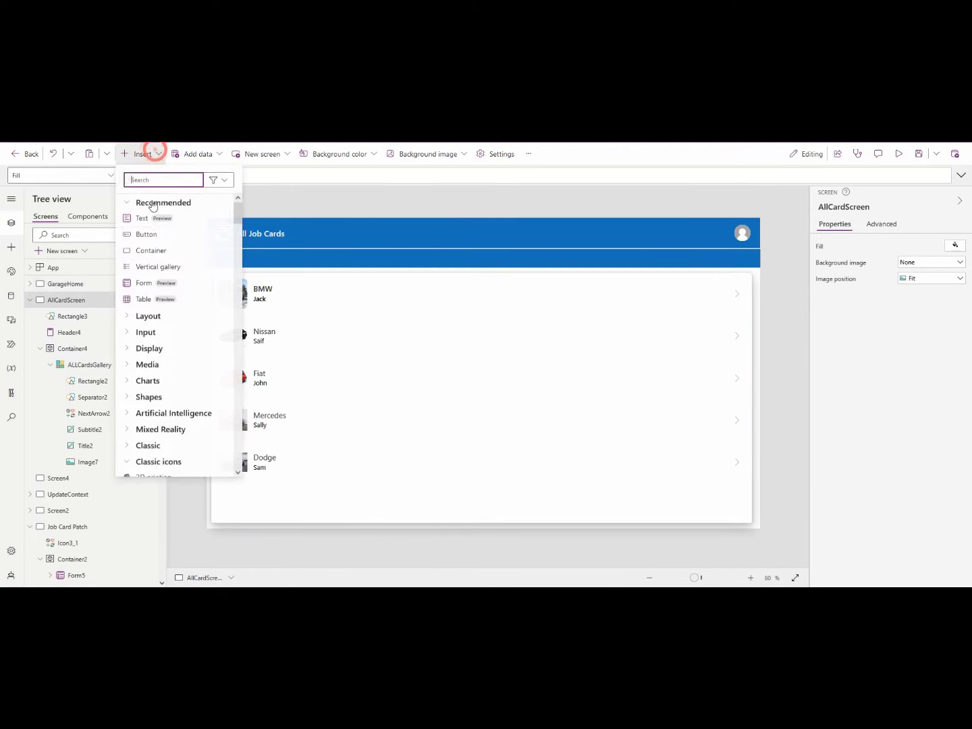
pyautogui.click(168, 236)
pyautogui.hotkey('ctrl', 'v')
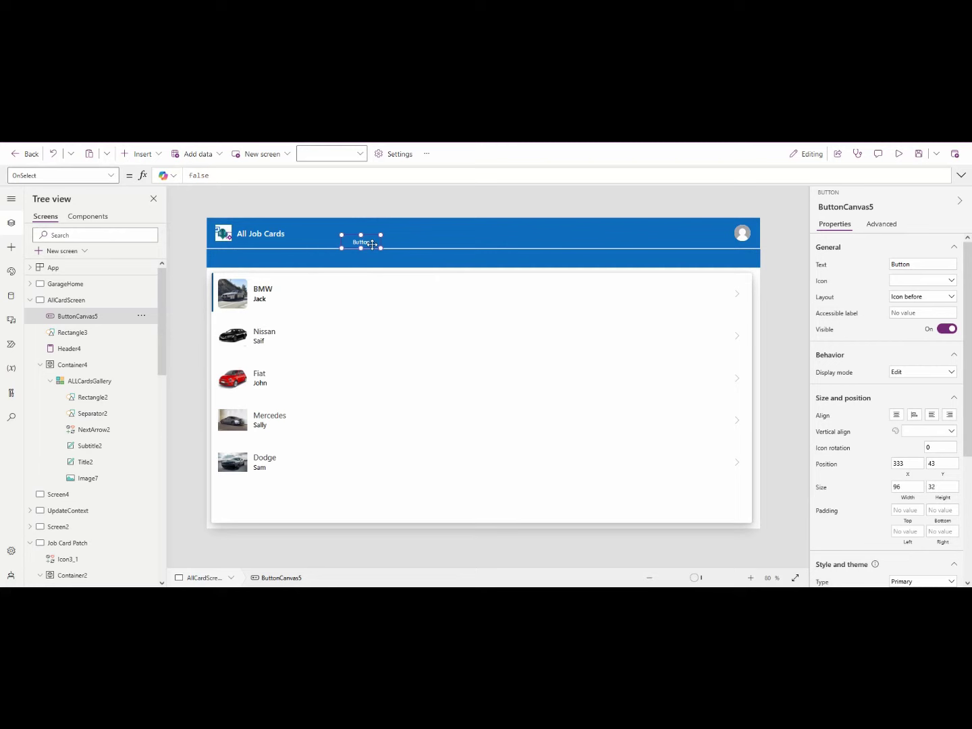
pyautogui.press('Delete')
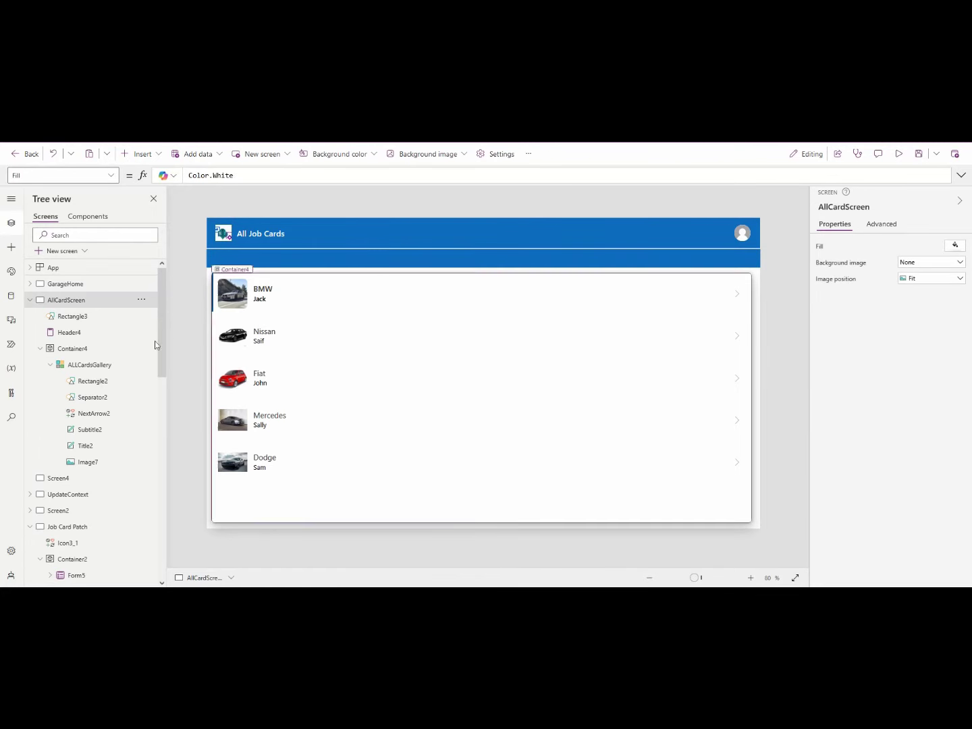
# Insert a progress bar into the ALLCardsGallery item template and fit it along the item's lower edge, about 1334 by 16 at X 0, Y 88
pyautogui.click(112, 368)
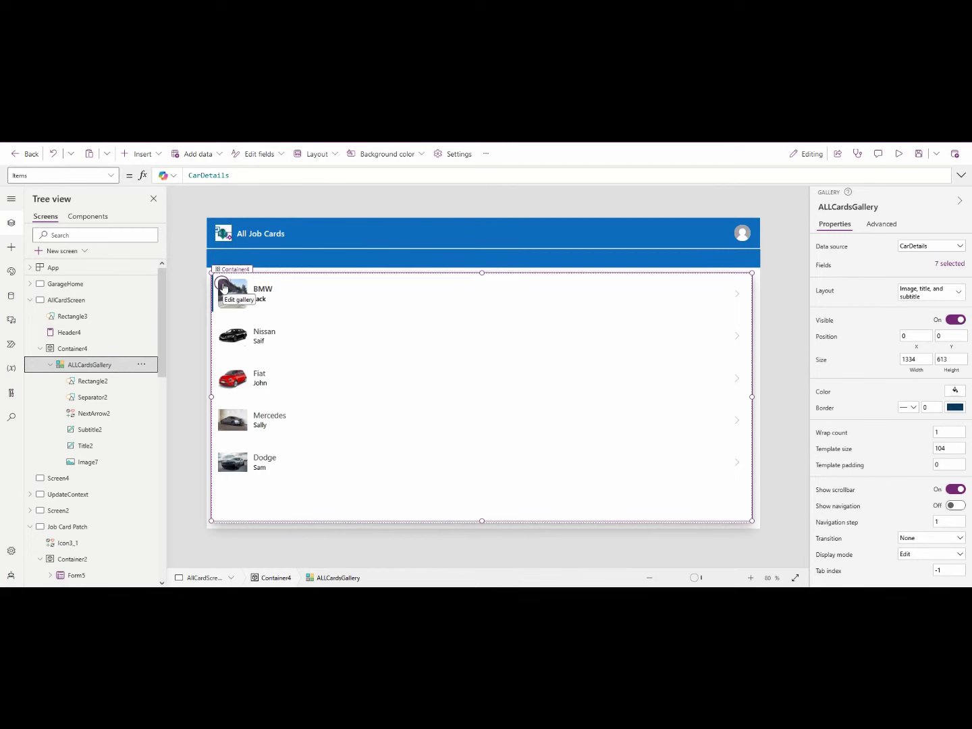
pyautogui.click(222, 287)
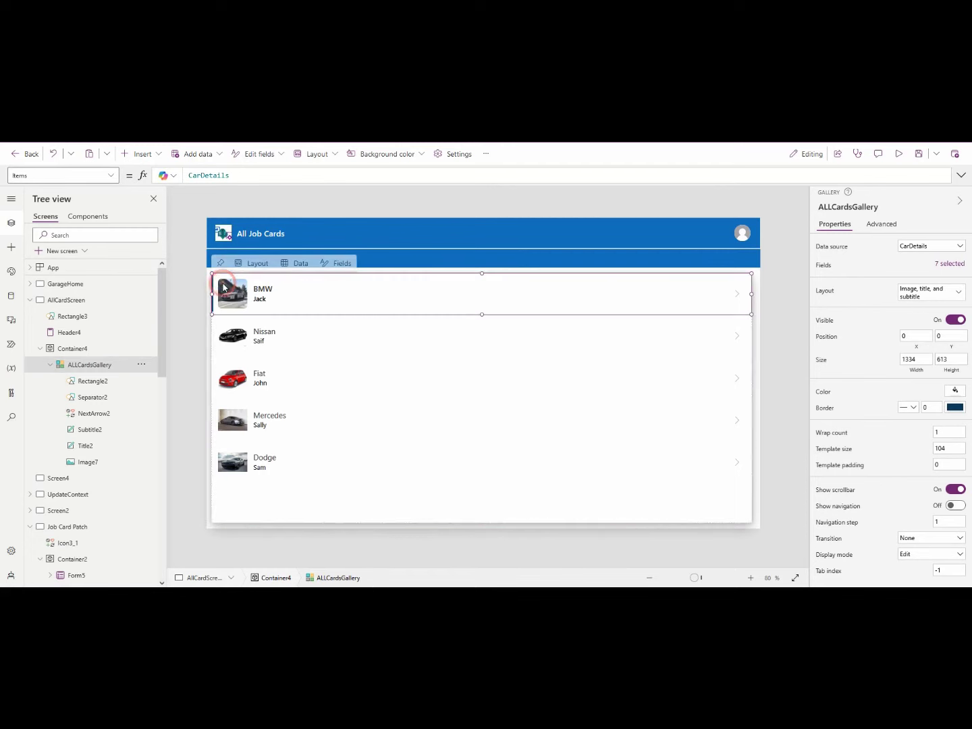
pyautogui.click(158, 155)
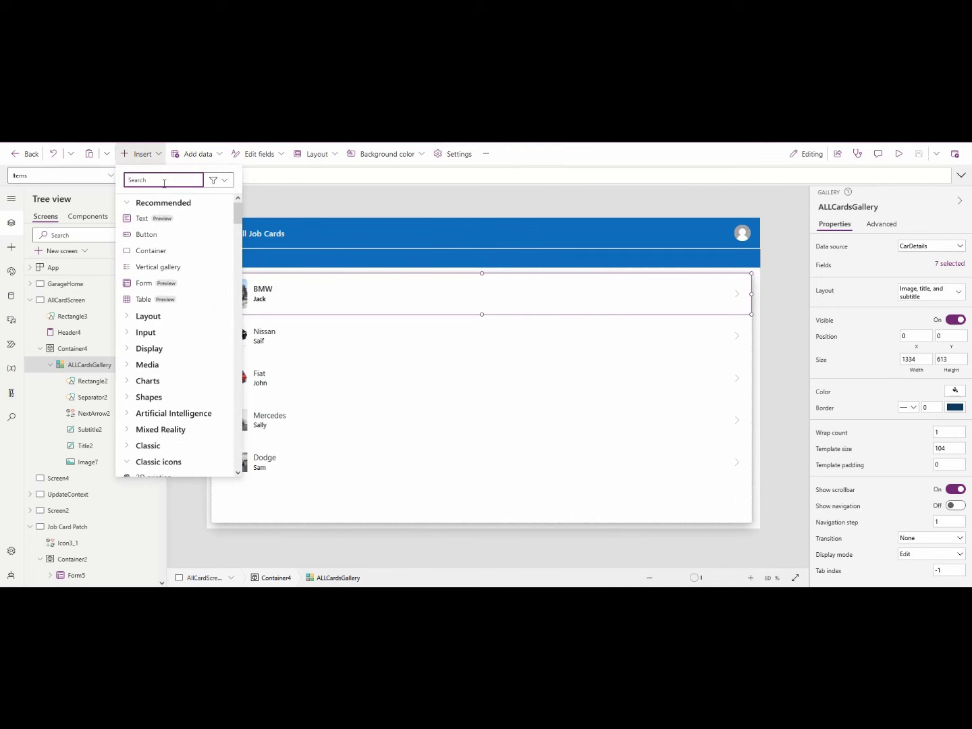
pyautogui.write('prog')
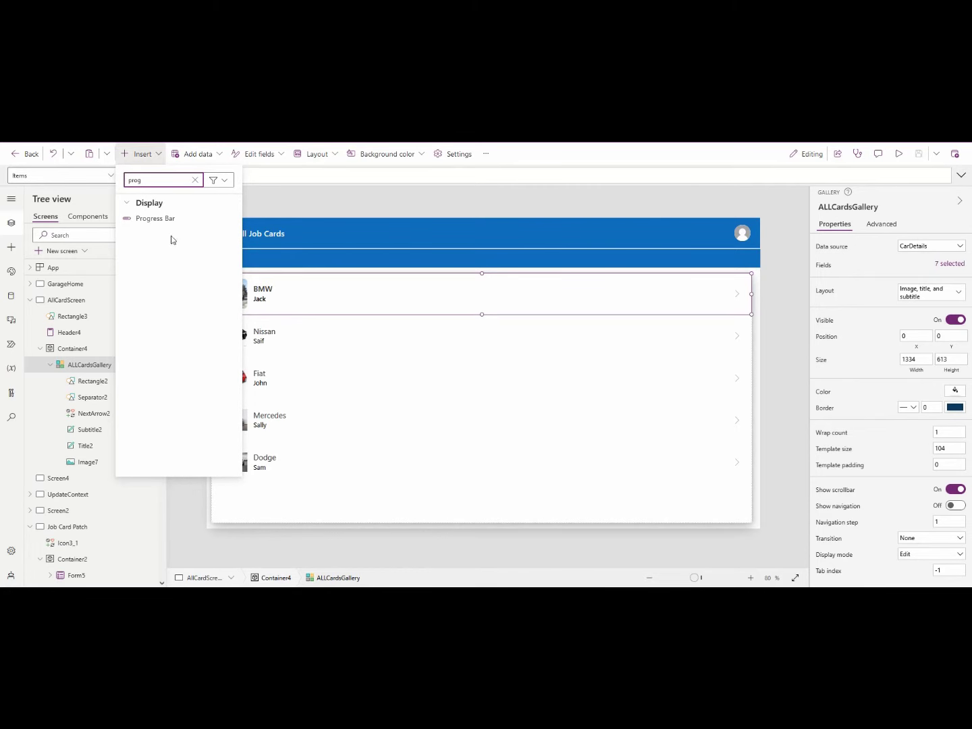
pyautogui.click(198, 222)
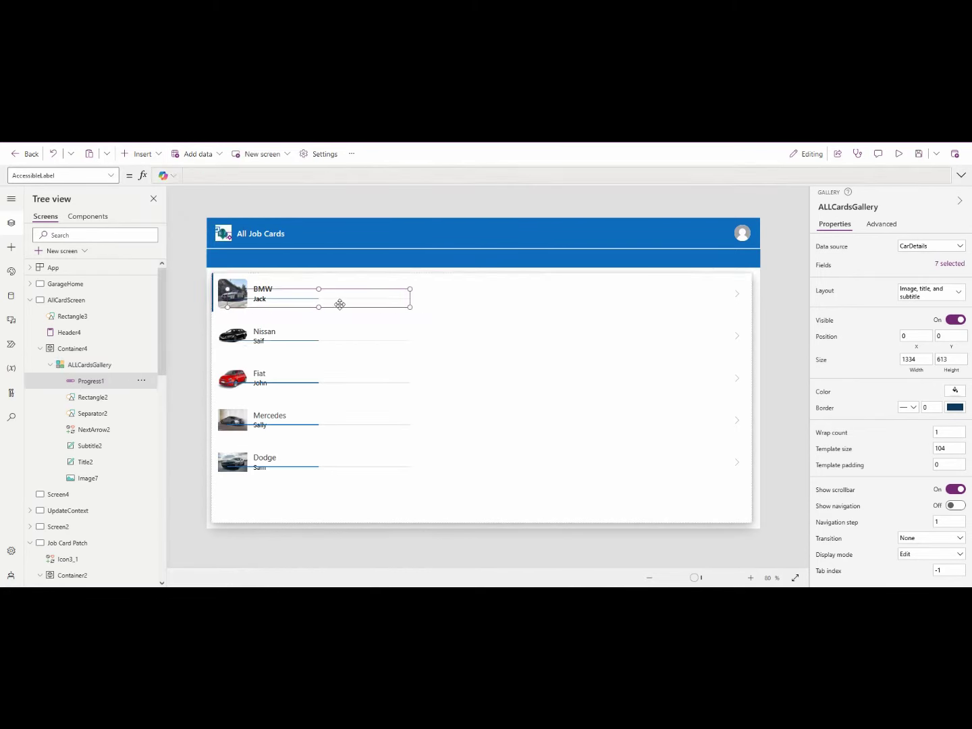
pyautogui.moveTo(296, 310)
pyautogui.mouseDown()
pyautogui.moveTo(280, 324)
pyautogui.moveTo(278, 310)
pyautogui.moveTo(301, 307)
pyautogui.mouseUp()
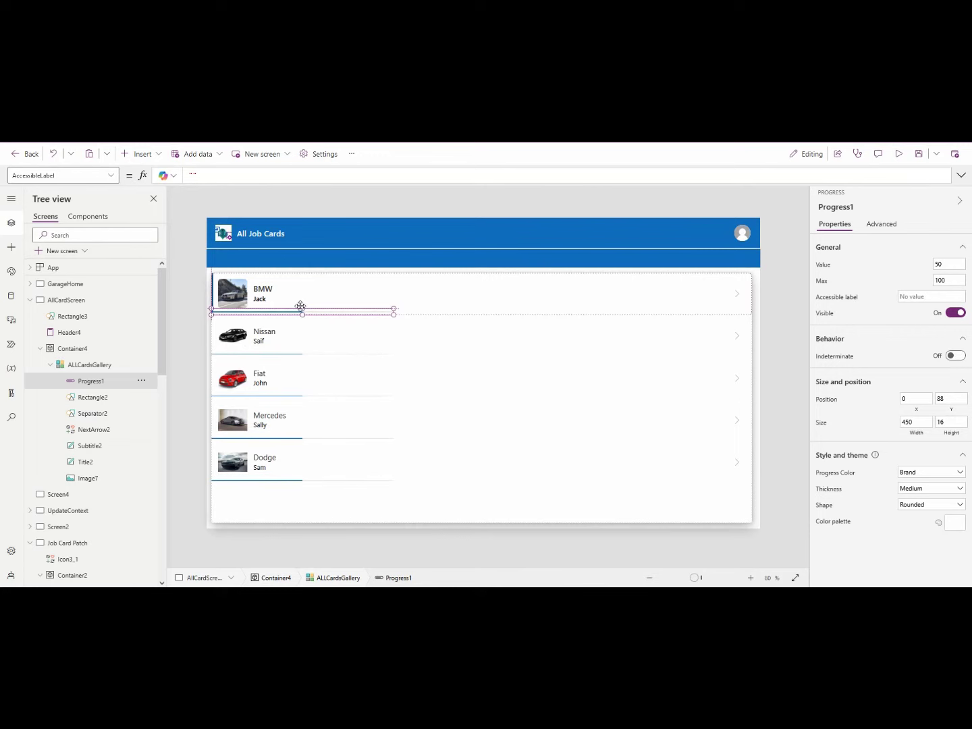
pyautogui.moveTo(465, 319); pyautogui.dragTo(583, 313)
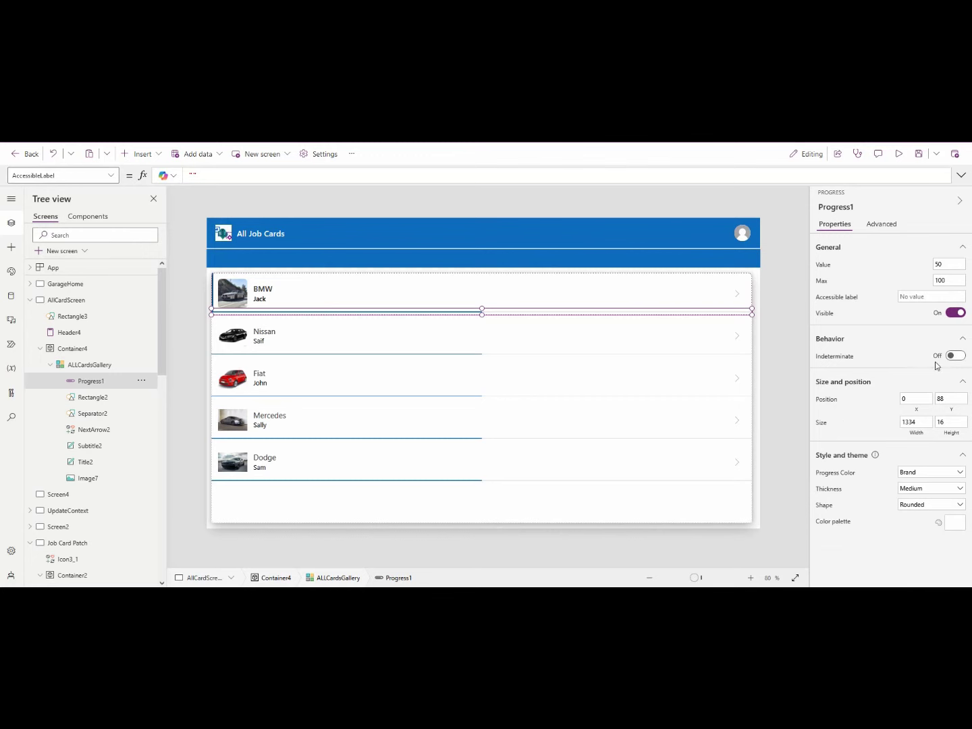
# Make the gallery's progress bar indeterminate and preview the screen
pyautogui.click(953, 356)
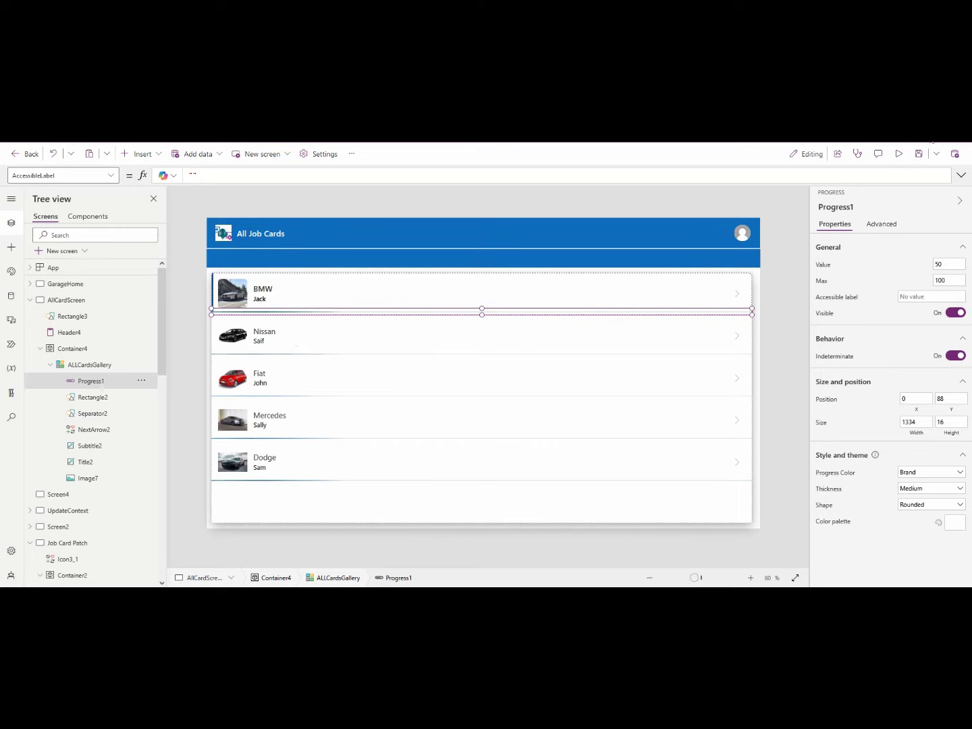
pyautogui.click(898, 154)
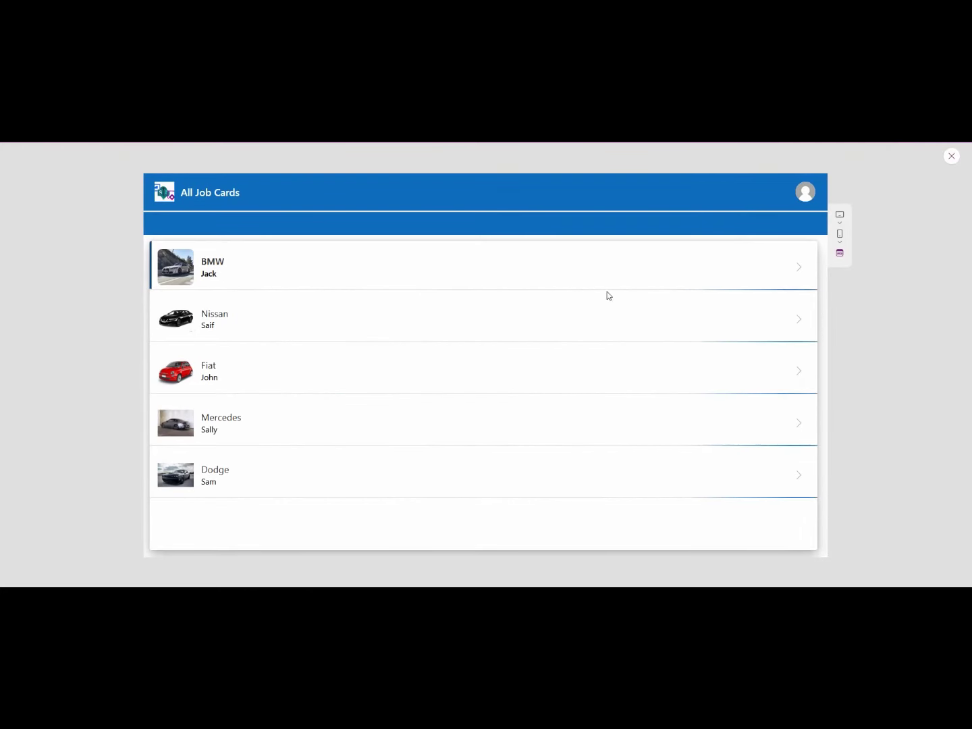
pyautogui.click(952, 157)
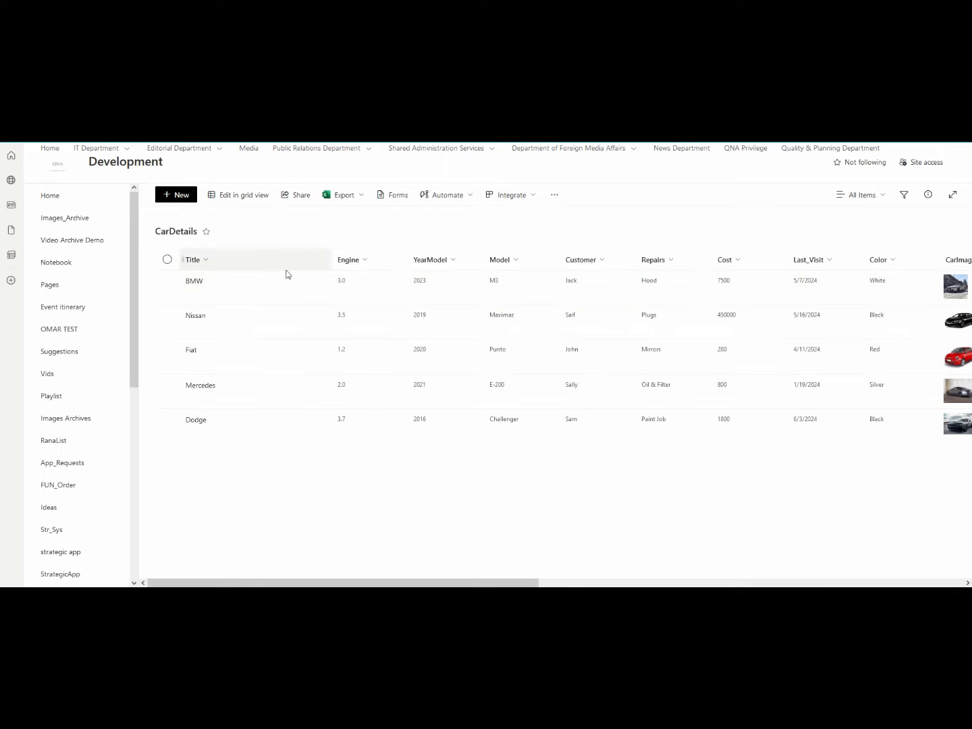
# Insert a badge into the ALLCardsGallery item template and place it beside the car title at about X 208, Y 27
pyautogui.moveTo(316, 581); pyautogui.dragTo(271, 560)
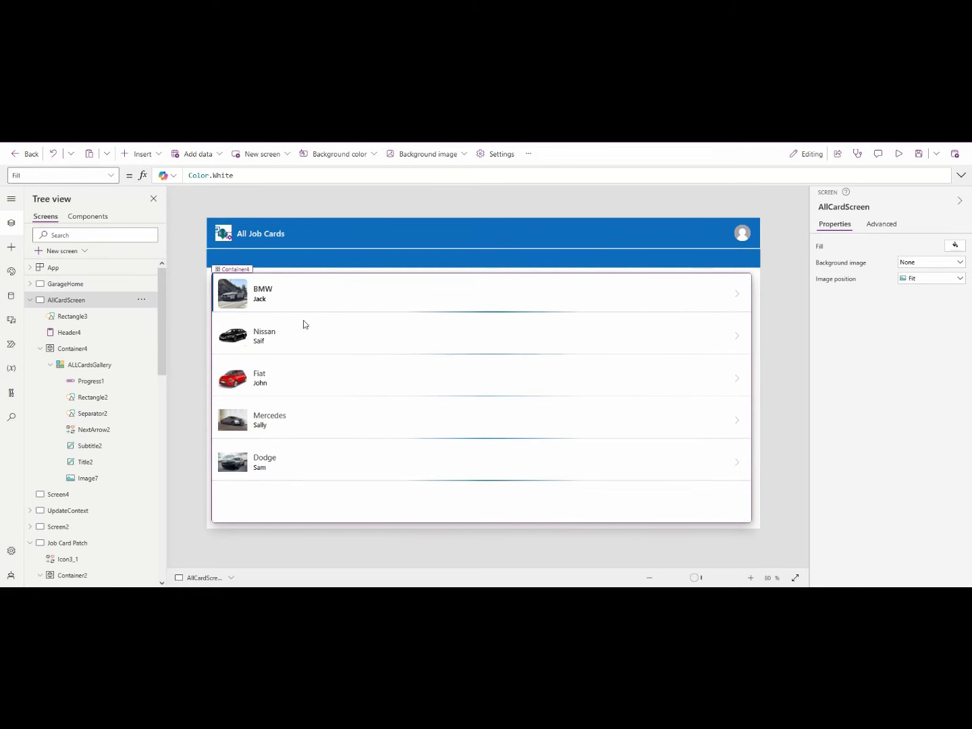
pyautogui.click(299, 301)
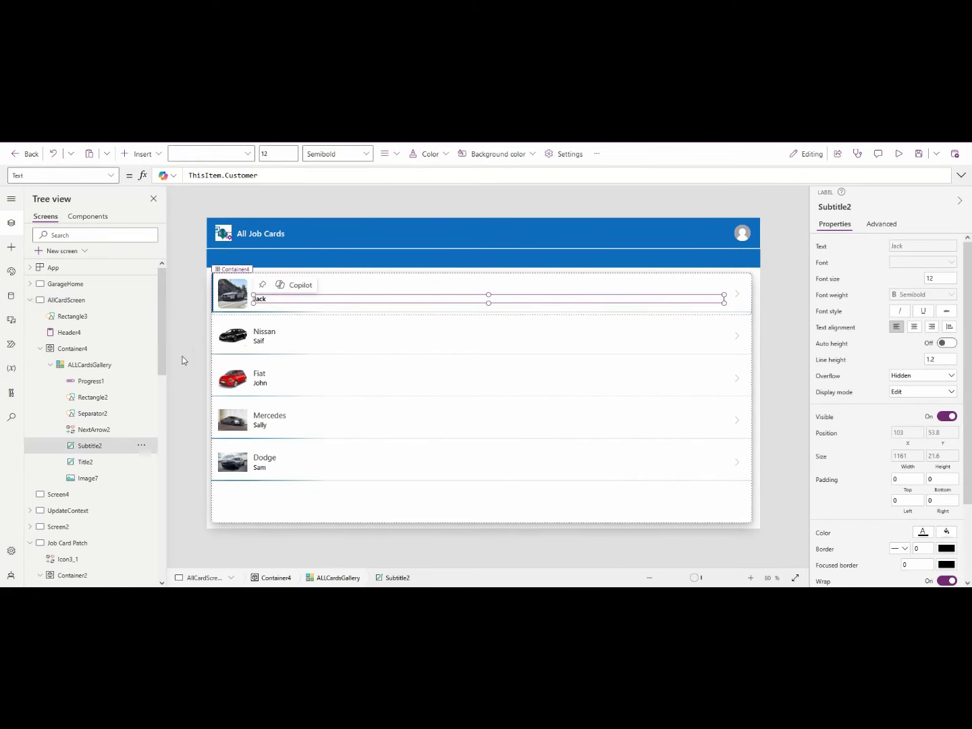
pyautogui.click(93, 366)
pyautogui.click(222, 284)
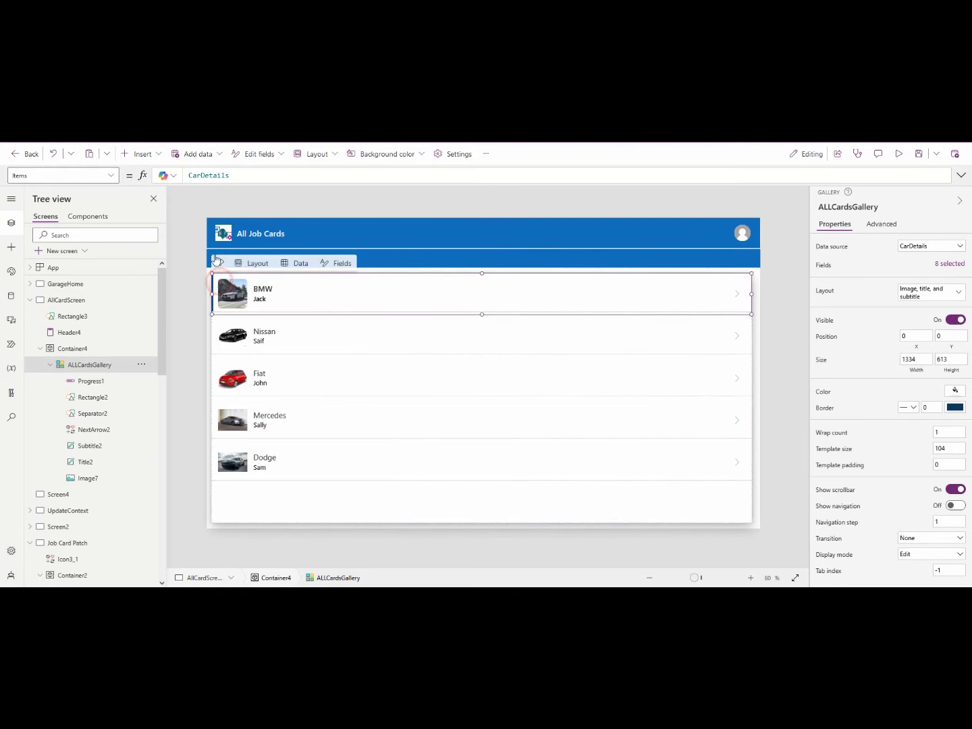
pyautogui.click(149, 156)
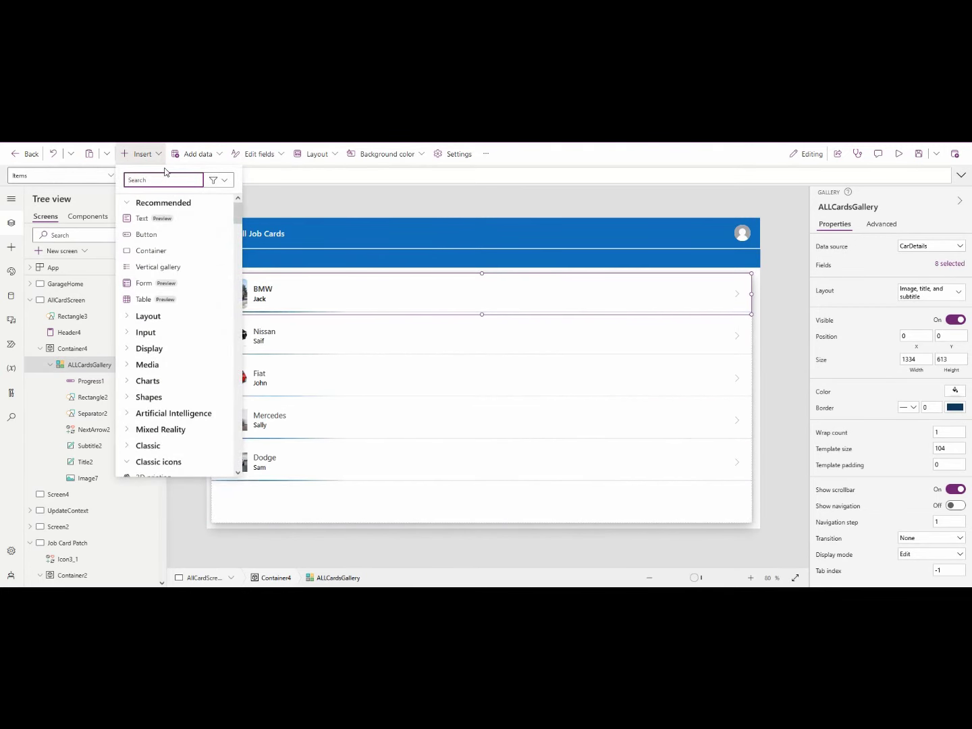
pyautogui.write('badg')
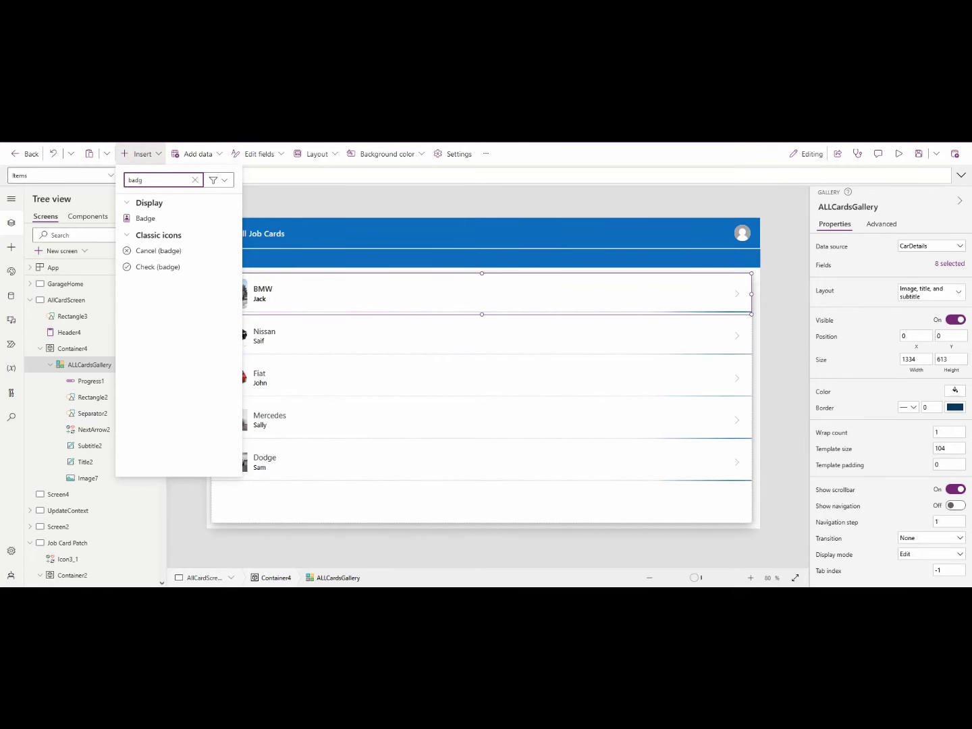
pyautogui.click(163, 214)
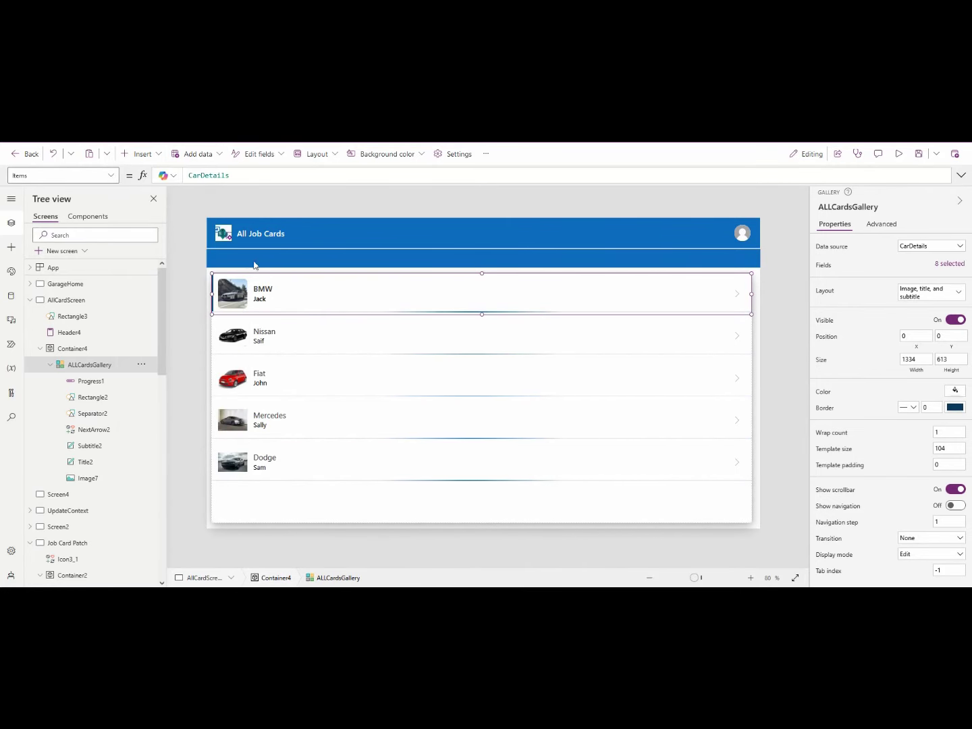
pyautogui.moveTo(234, 295); pyautogui.dragTo(302, 291)
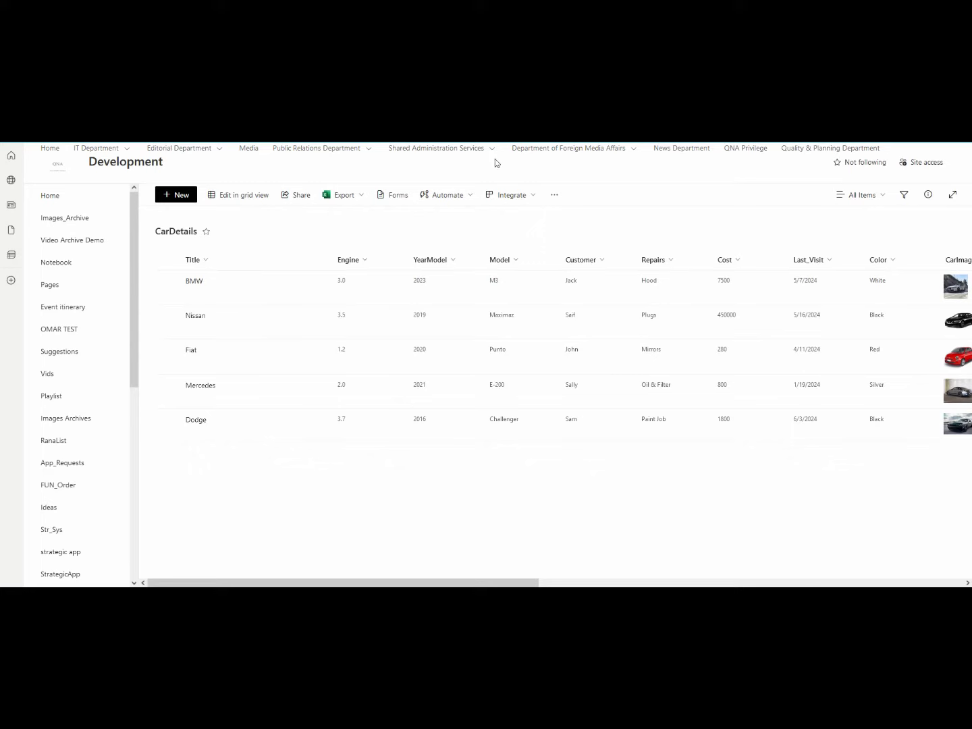
# Check the CarDetails list in SharePoint, return to Power Apps and resize the badge to about 92 by 26
pyautogui.moveTo(406, 584); pyautogui.dragTo(401, 533)
pyautogui.moveTo(464, 585); pyautogui.dragTo(464, 557)
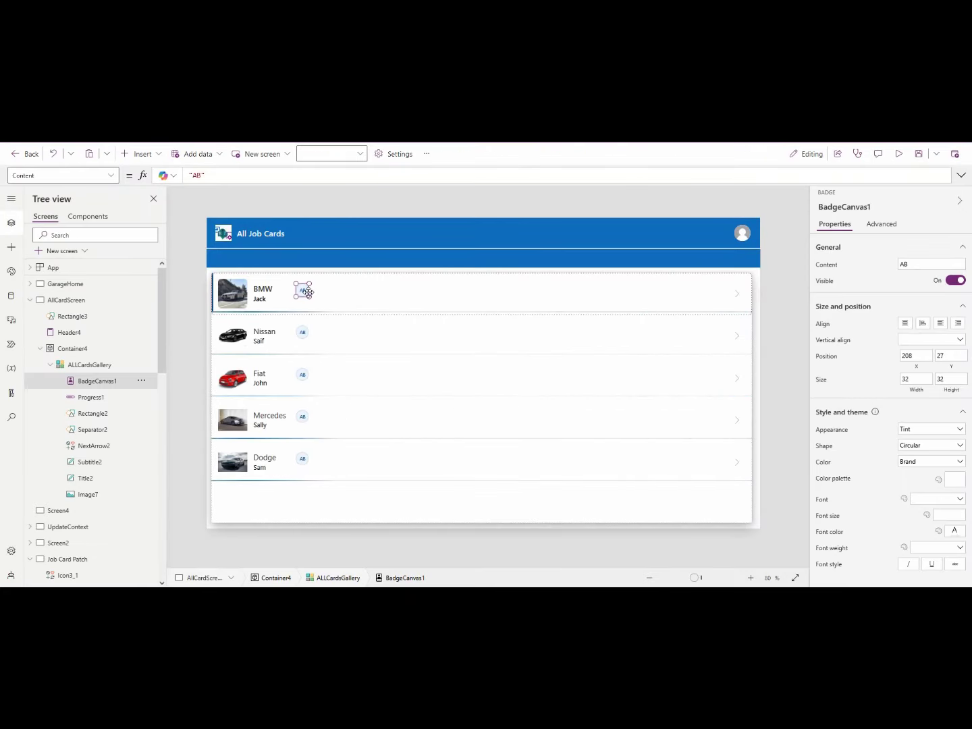
pyautogui.moveTo(309, 297); pyautogui.dragTo(336, 295)
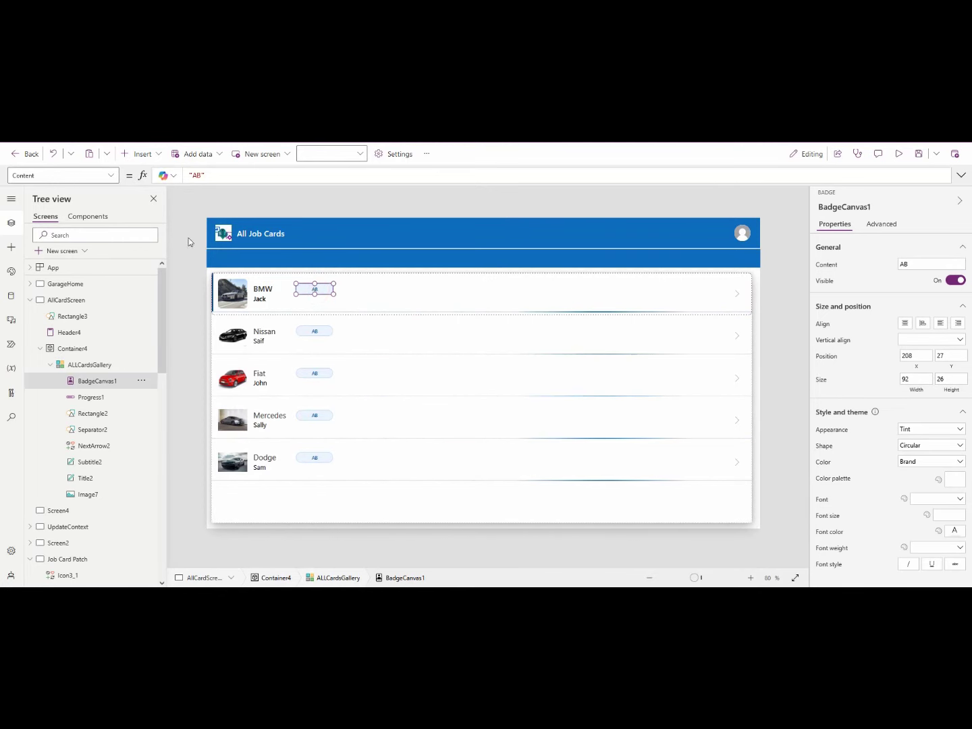
# Set the gallery badge's content to ThisItem.RepairStatus.Value
pyautogui.click(51, 176)
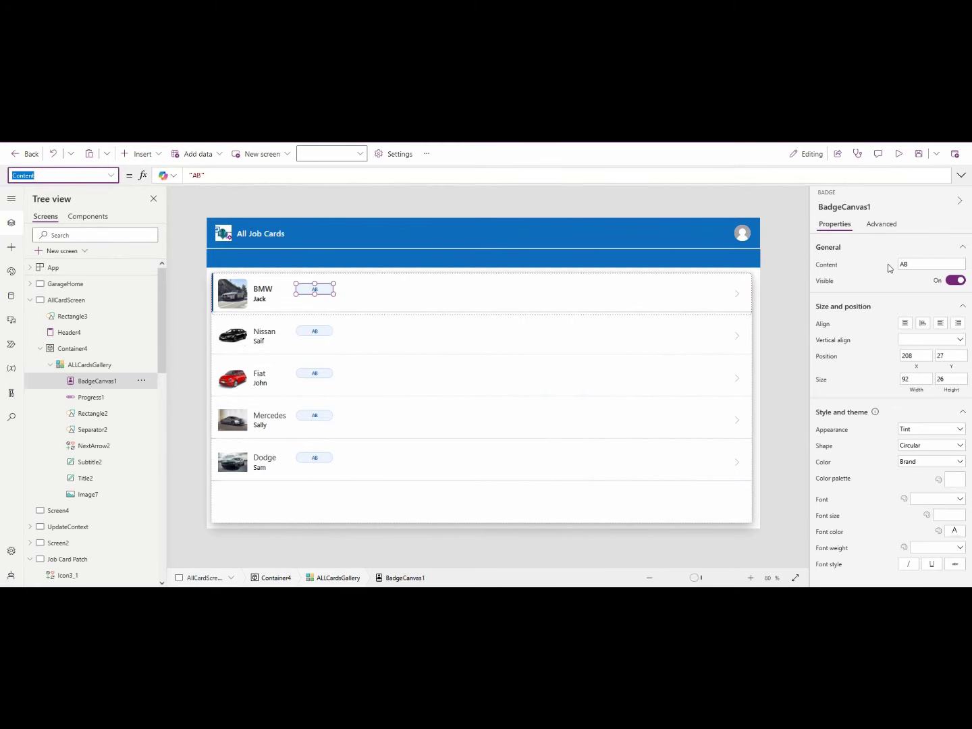
pyautogui.click(924, 264)
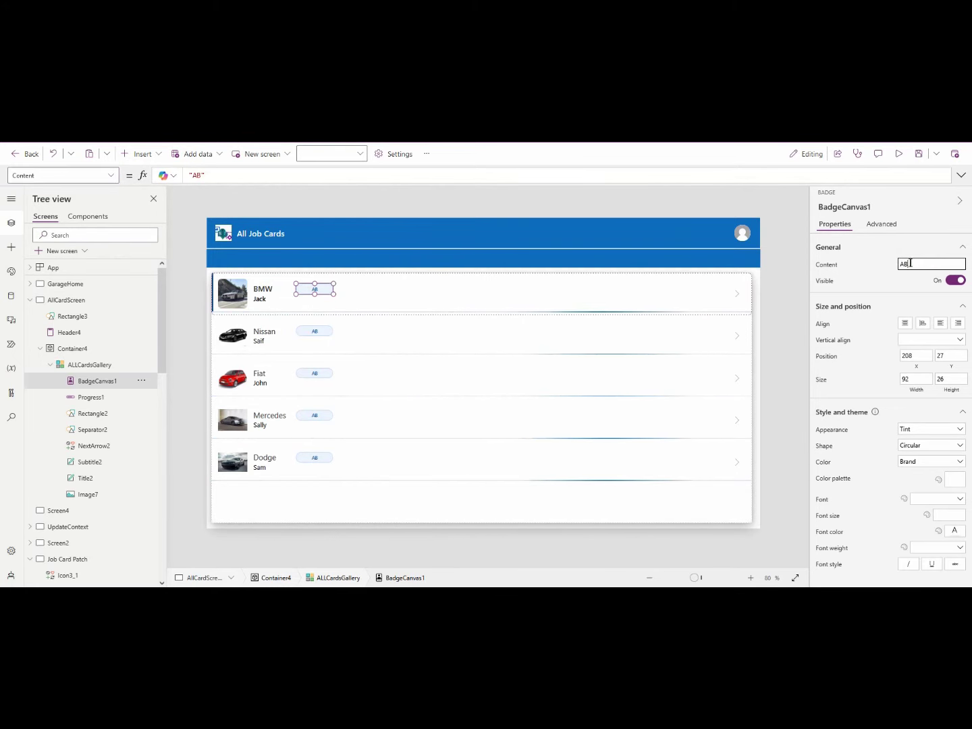
pyautogui.click(195, 175)
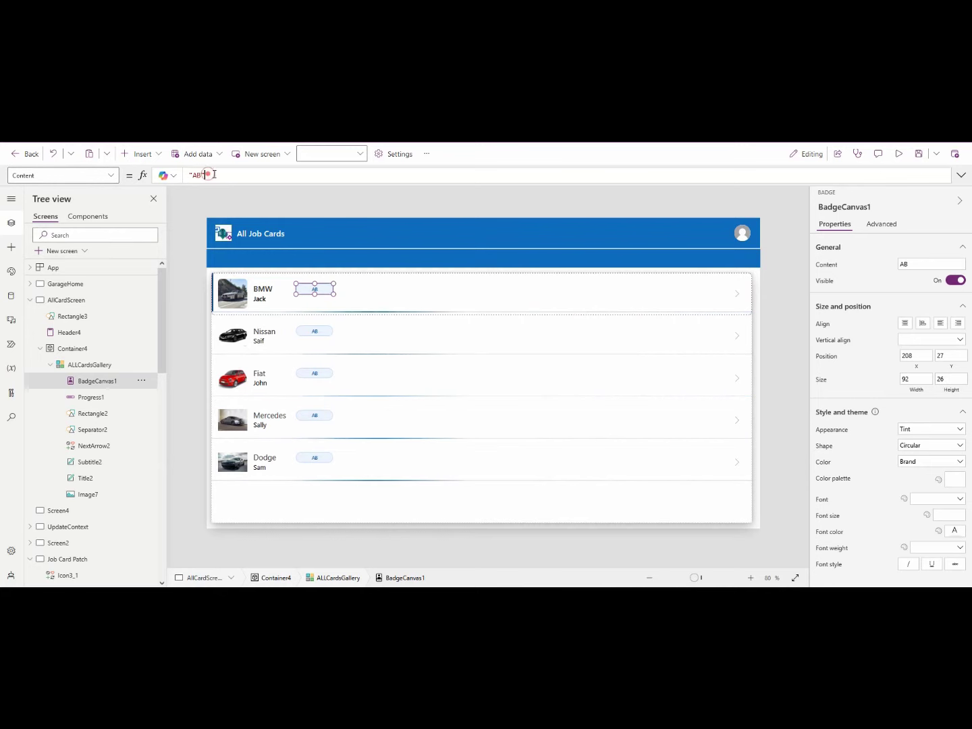
pyautogui.write('this')
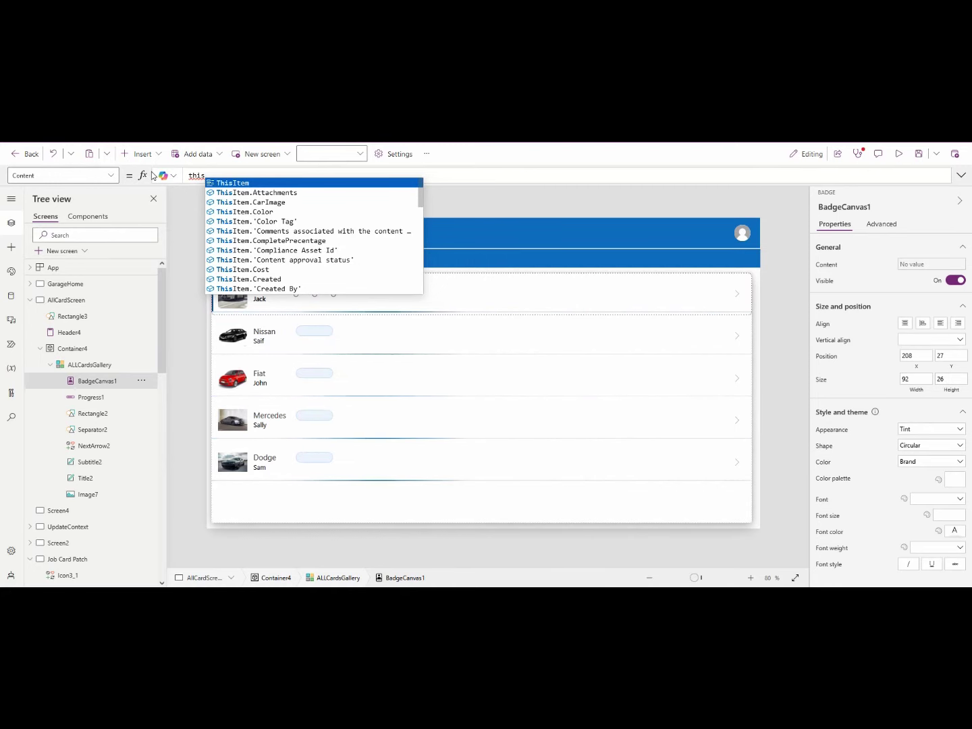
pyautogui.press('Tab')
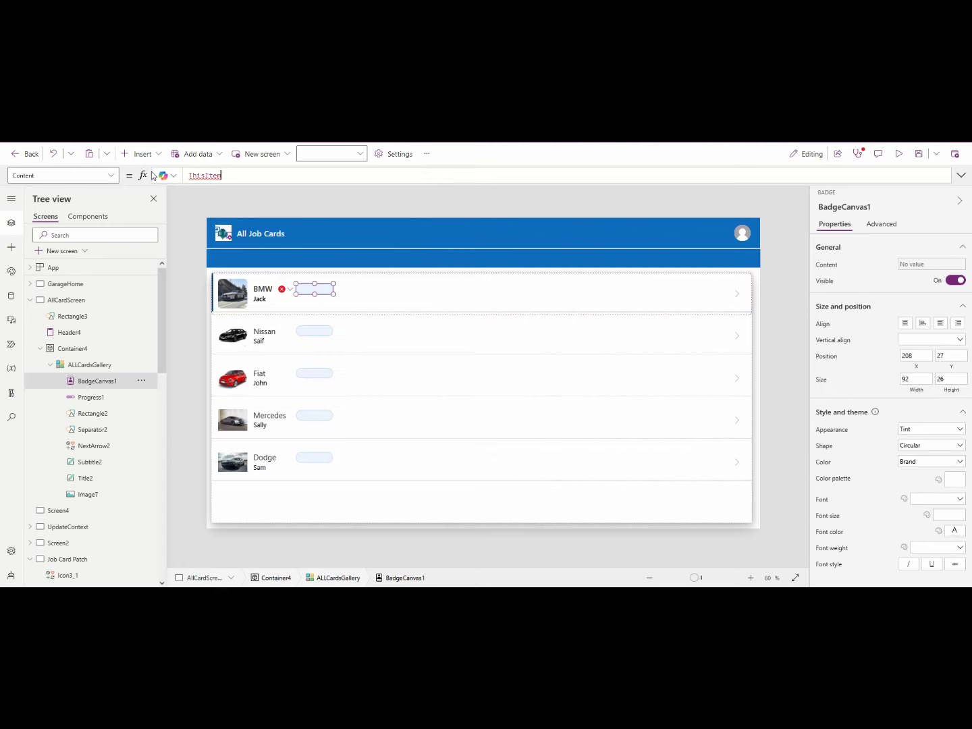
pyautogui.write('.')
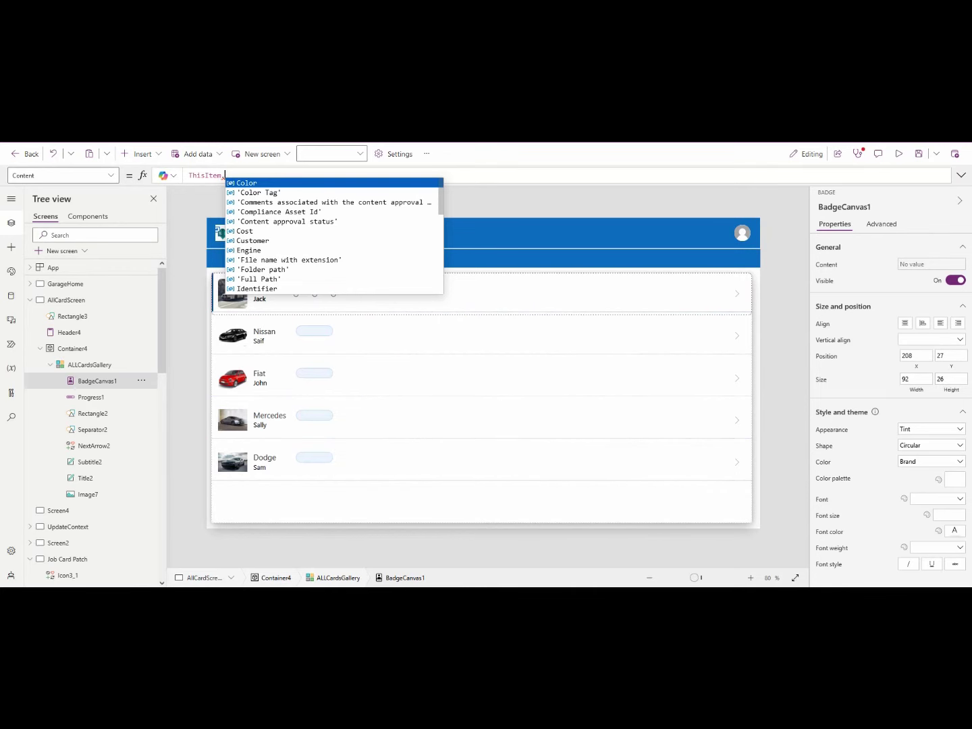
pyautogui.write('rep')
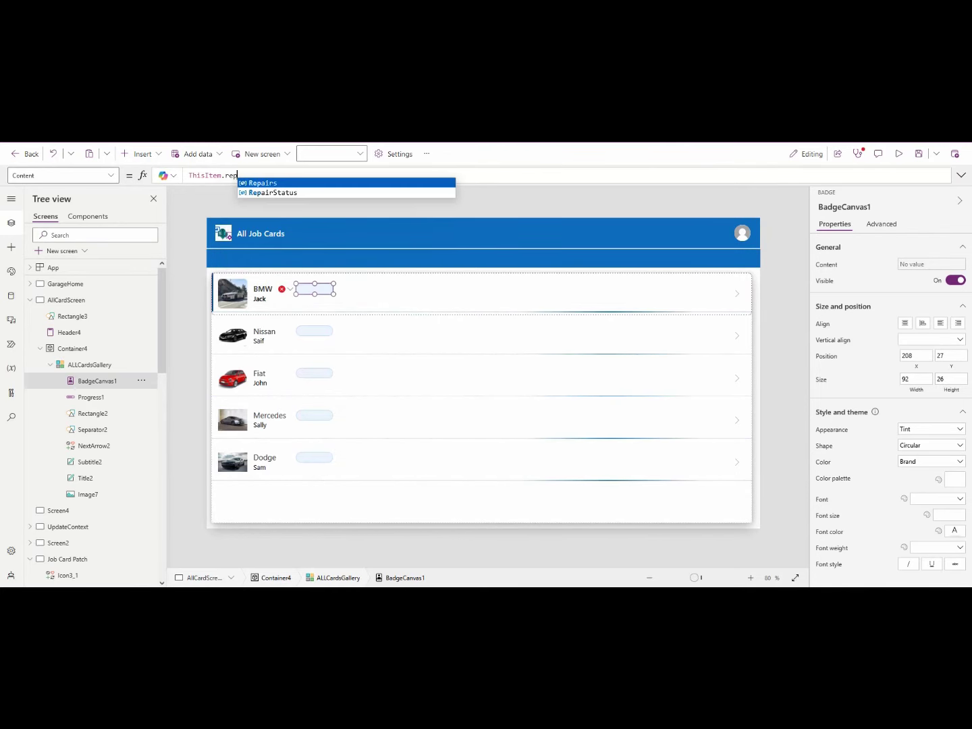
pyautogui.press('Down')
pyautogui.press('Tab')
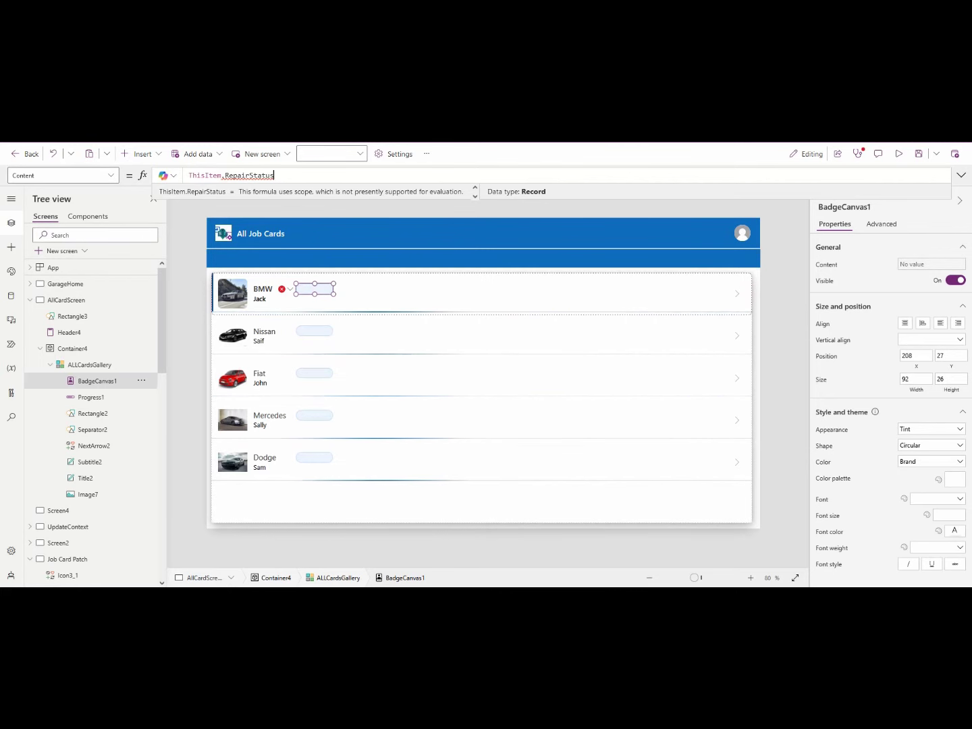
pyautogui.write('.')
pyautogui.press('Tab')
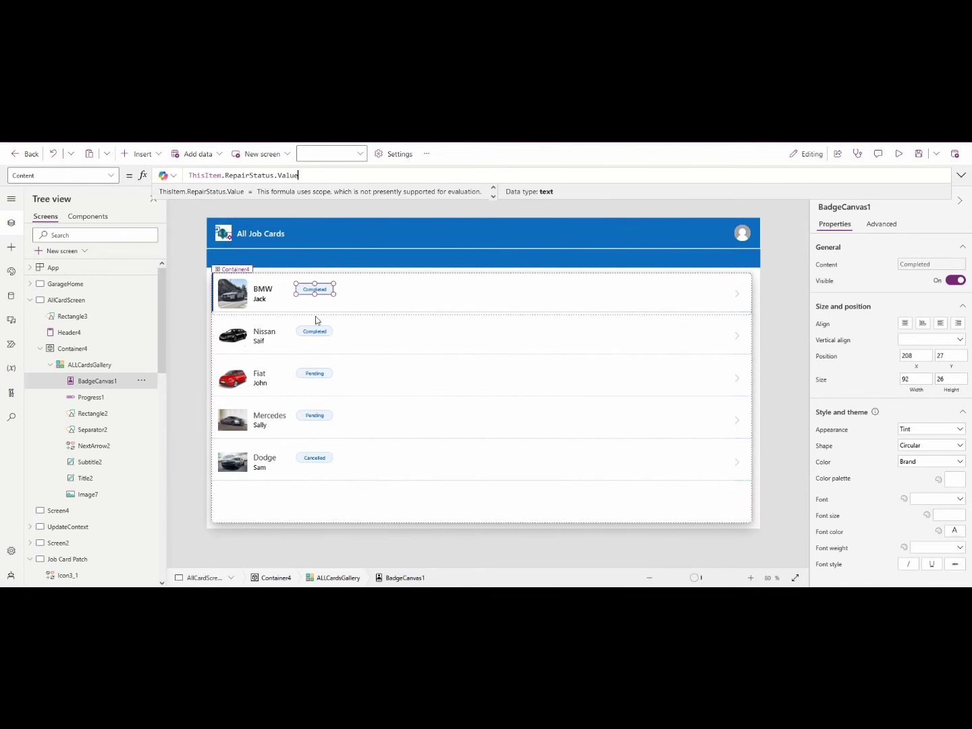
# Move the repair status badge horizontally away from the car title to about X 229
pyautogui.click(314, 290)
pyautogui.click(316, 289)
pyautogui.press('Right')
pyautogui.press('Right')
pyautogui.press('Right')
pyautogui.press('Right')
pyautogui.press('Right')
pyautogui.press('Right')
pyautogui.press('Right')
pyautogui.press('Right')
pyautogui.press('Right')
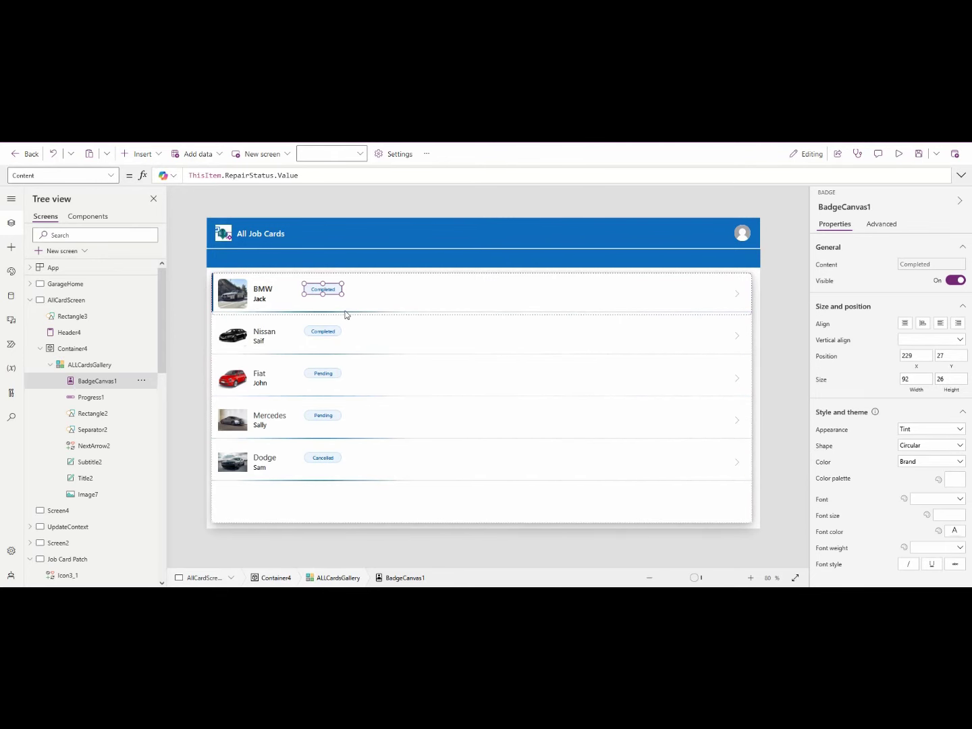
# Duplicate the repair status badge and place the copy in line with it at about X 392, Y 27
pyautogui.hotkey('ctrl', 'v')
pyautogui.moveTo(322, 285); pyautogui.dragTo(397, 288)
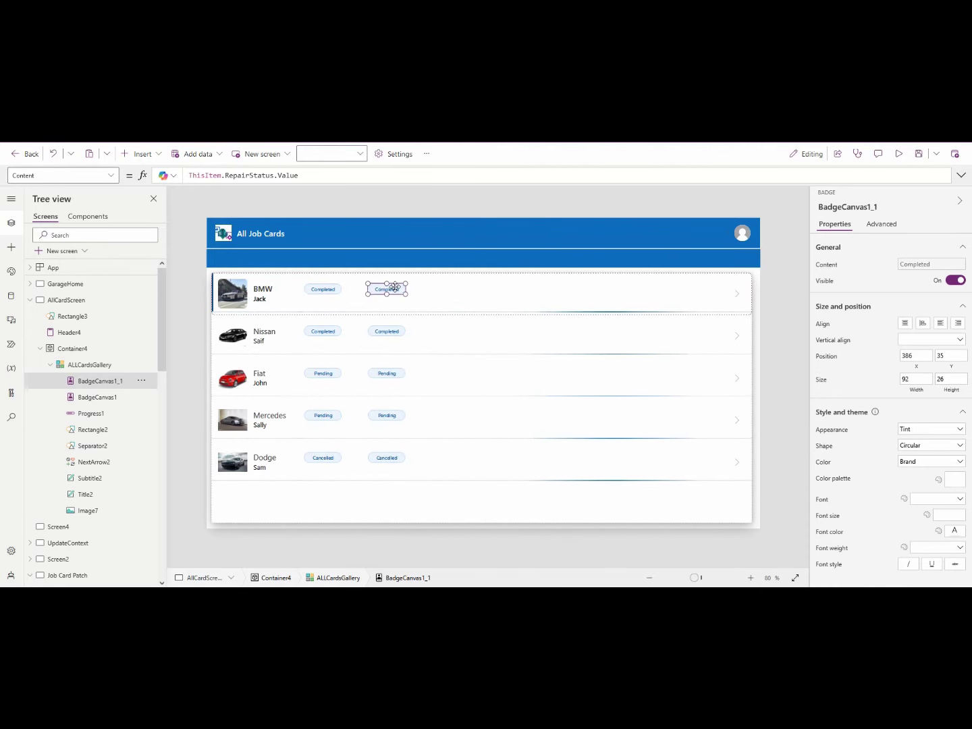
pyautogui.click(329, 294)
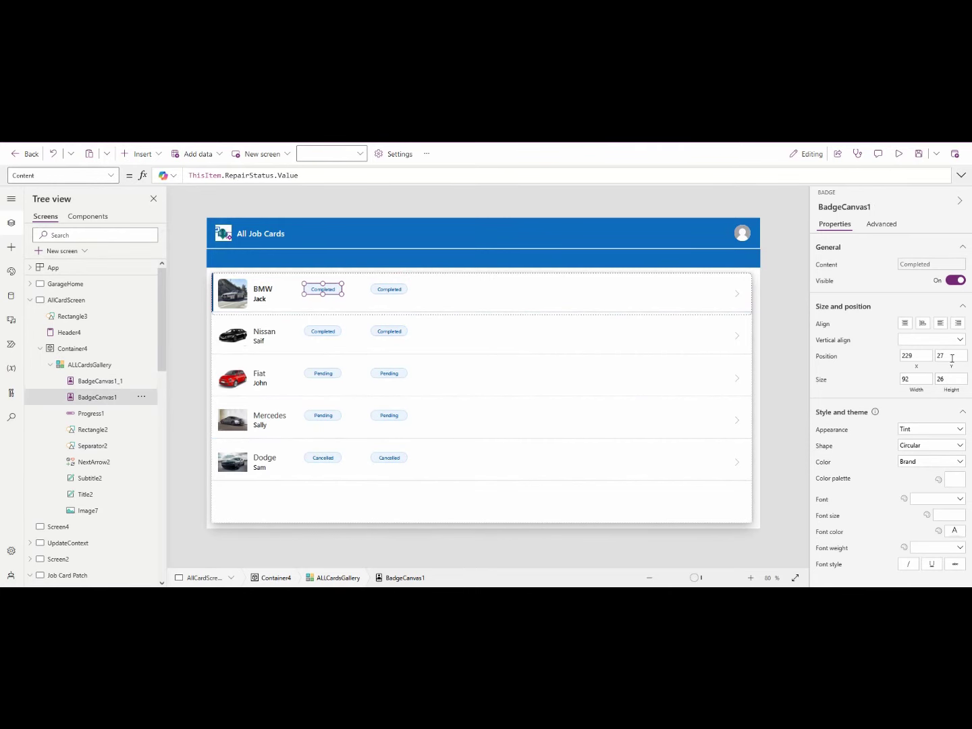
pyautogui.click(388, 288)
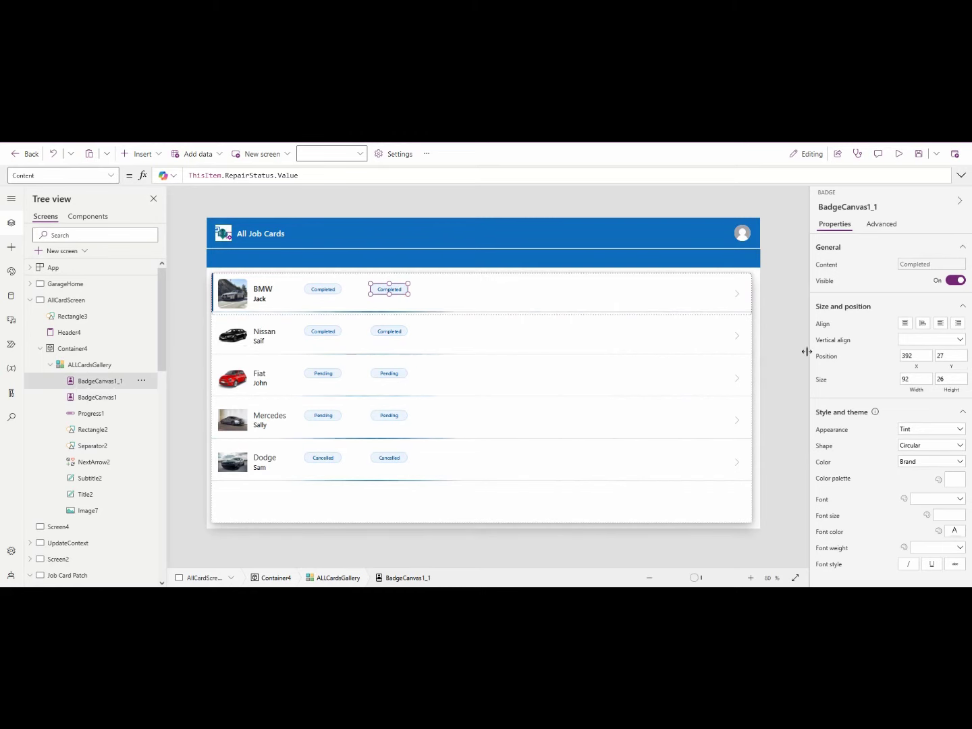
# Check the CarDetails columns in SharePoint, return to Power Apps and set the second badge's content to ThisItem.Model
pyautogui.click(319, 176)
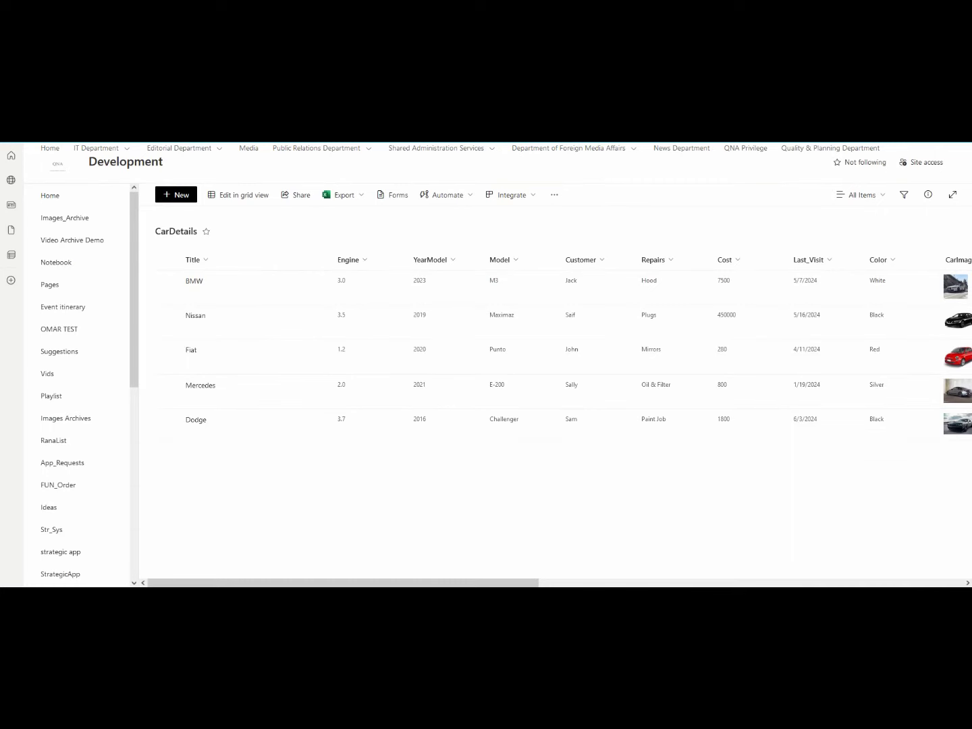
pyautogui.moveTo(409, 581); pyautogui.dragTo(460, 580)
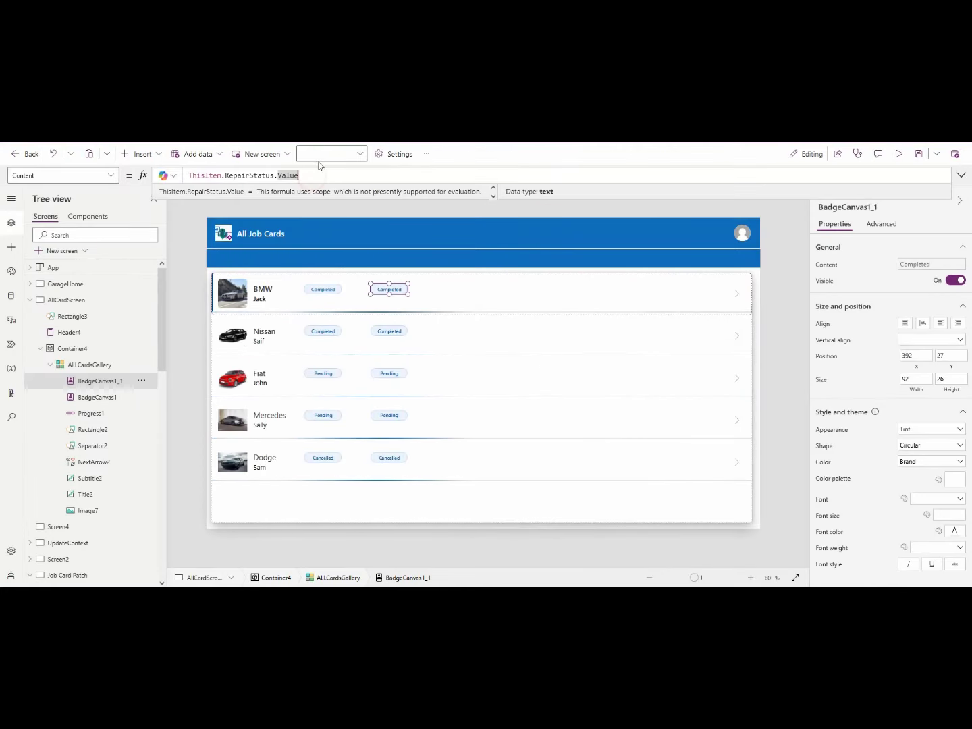
pyautogui.press('BackSpace')
pyautogui.press('BackSpace')
pyautogui.press('BackSpace')
pyautogui.press('BackSpace')
pyautogui.press('BackSpace')
pyautogui.press('BackSpace')
pyautogui.press('BackSpace')
pyautogui.press('BackSpace')
pyautogui.press('BackSpace')
pyautogui.press('BackSpace')
pyautogui.press('BackSpace')
pyautogui.press('BackSpace')
pyautogui.press('BackSpace')
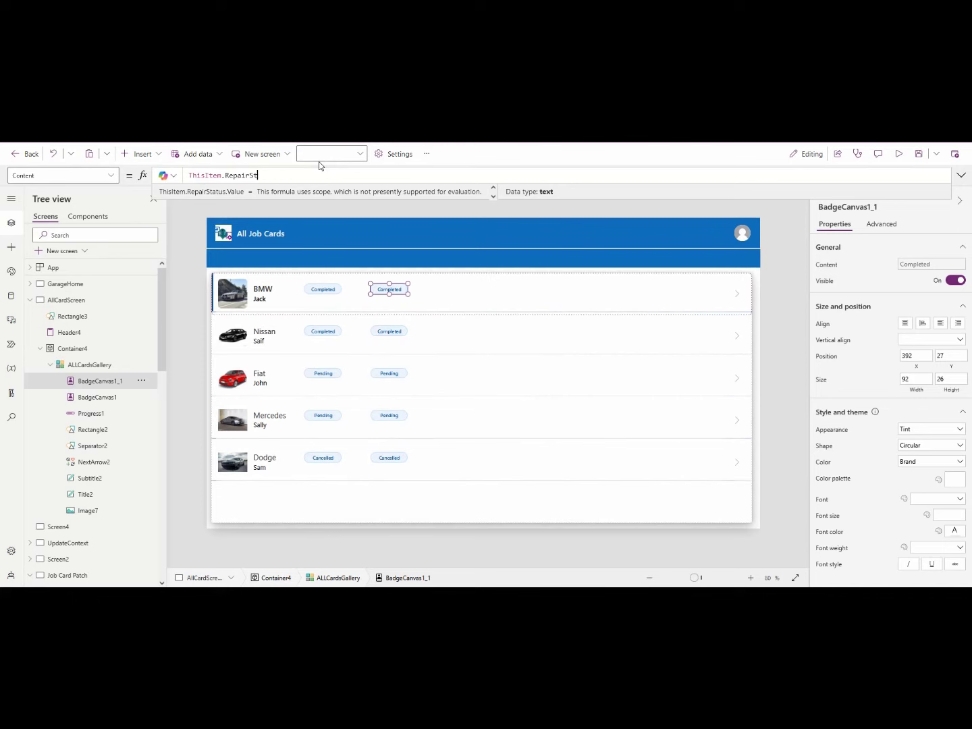
pyautogui.press('BackSpace')
pyautogui.press('BackSpace')
pyautogui.write('m.Model')
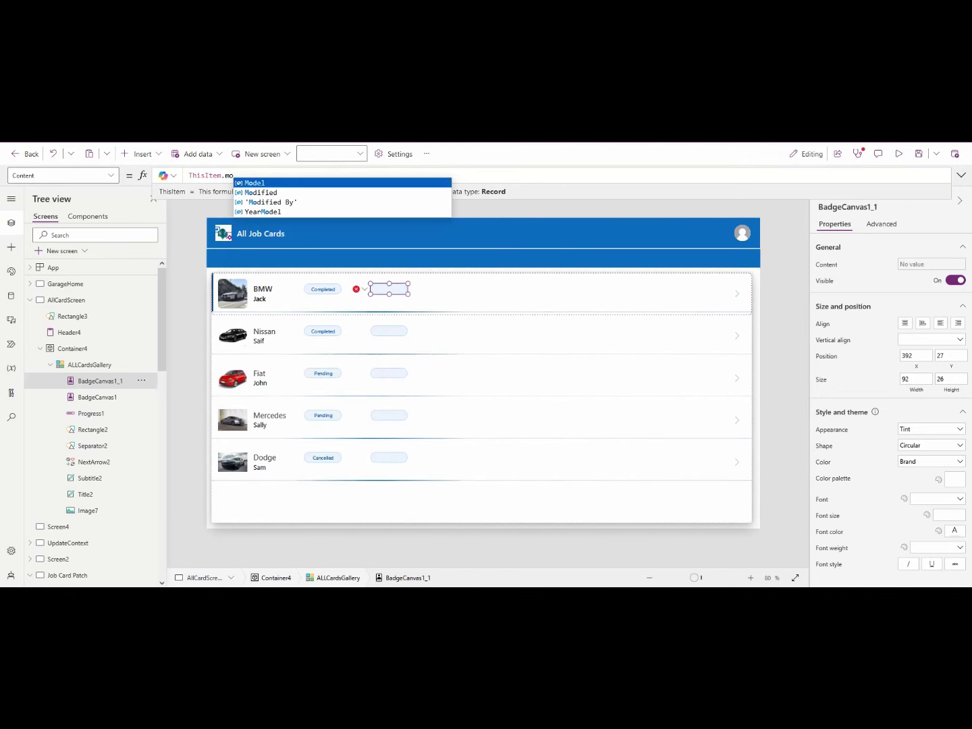
pyautogui.press('Tab')
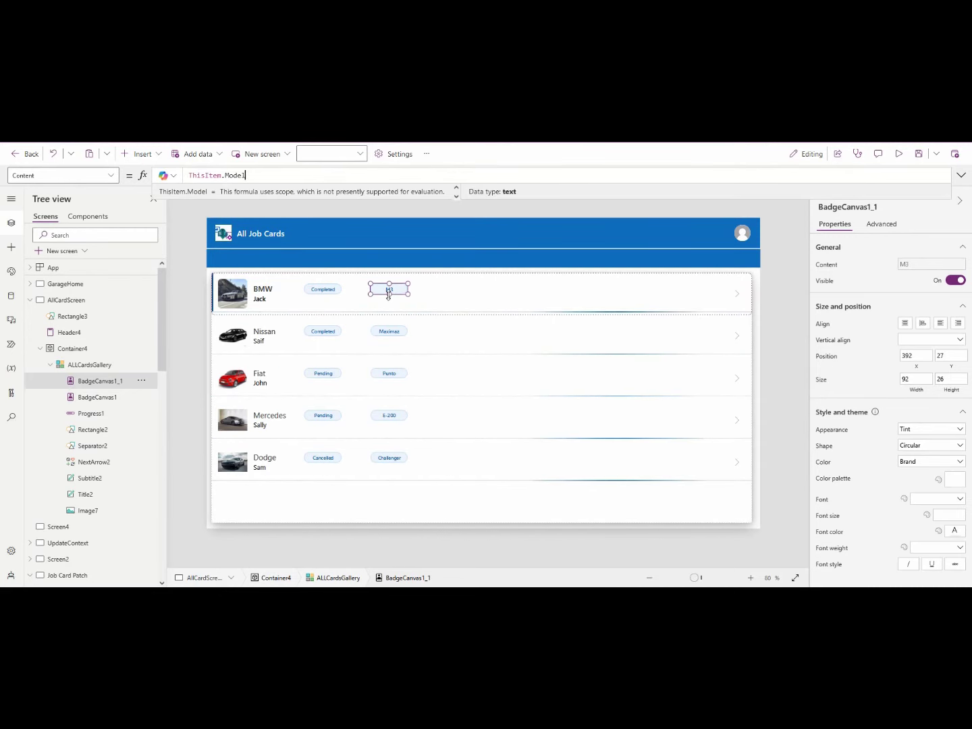
pyautogui.write('ThisItem.Model')
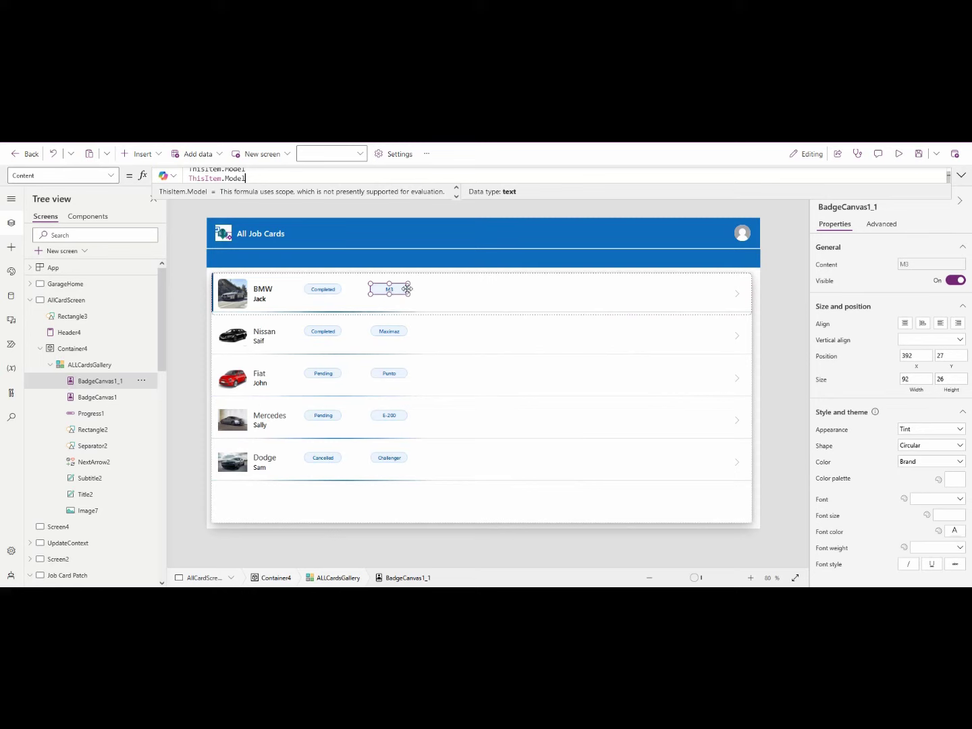
pyautogui.click(391, 289)
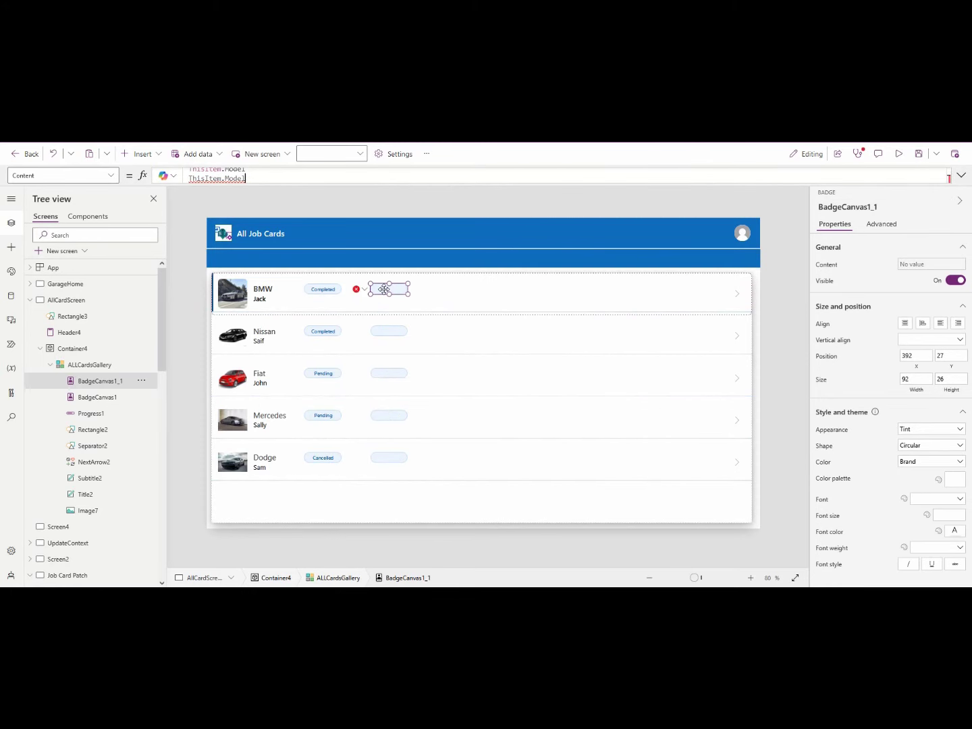
pyautogui.hotkey('ctrl', 'z')
# Duplicate the model badge and place the copy in line with the others at about X 545, Y 27
pyautogui.click(394, 293)
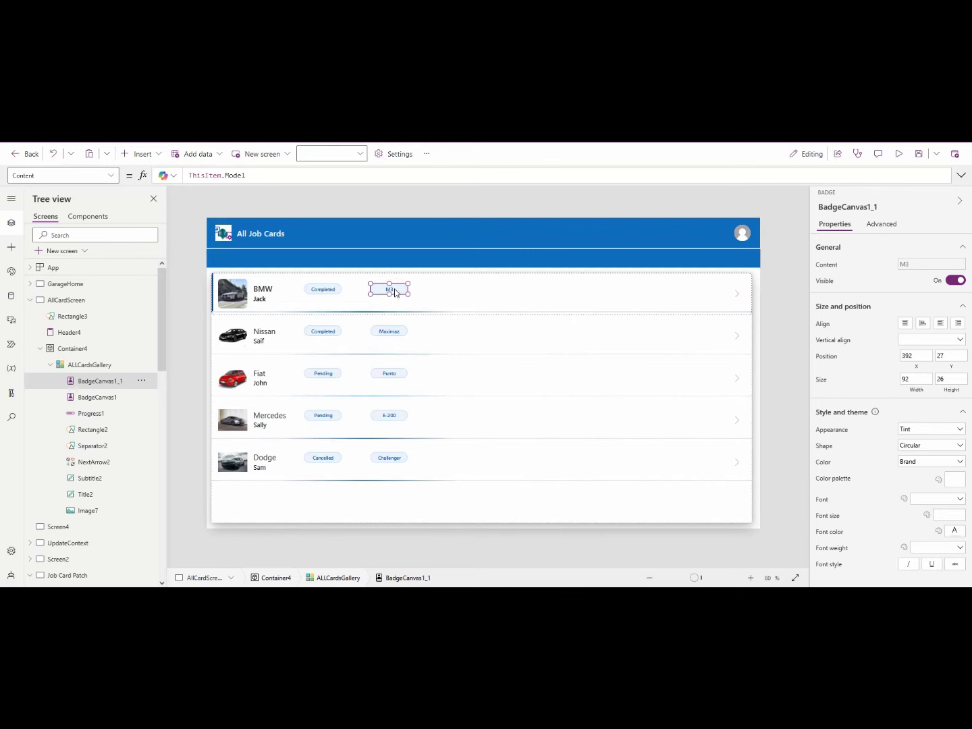
pyautogui.hotkey('ctrl', 'c')
pyautogui.hotkey('ctrl', 'v')
pyautogui.moveTo(249, 294); pyautogui.dragTo(390, 290)
pyautogui.moveTo(450, 294); pyautogui.dragTo(459, 289)
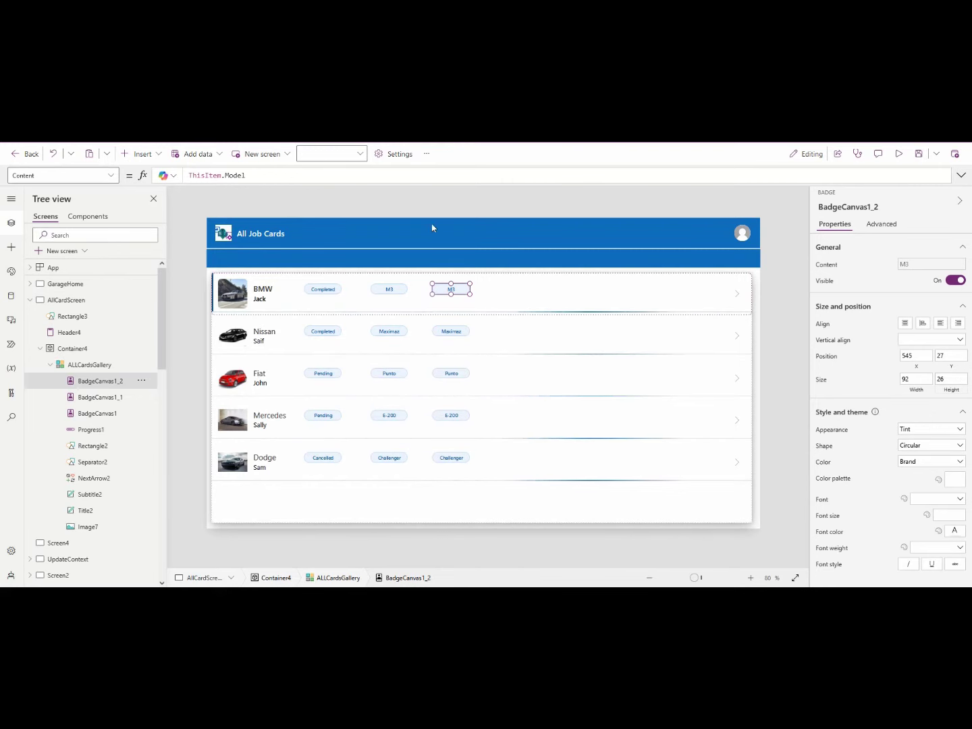
# Set the third badge's content to ThisItem.YearModel
pyautogui.click(279, 180)
pyautogui.press('BackSpace')
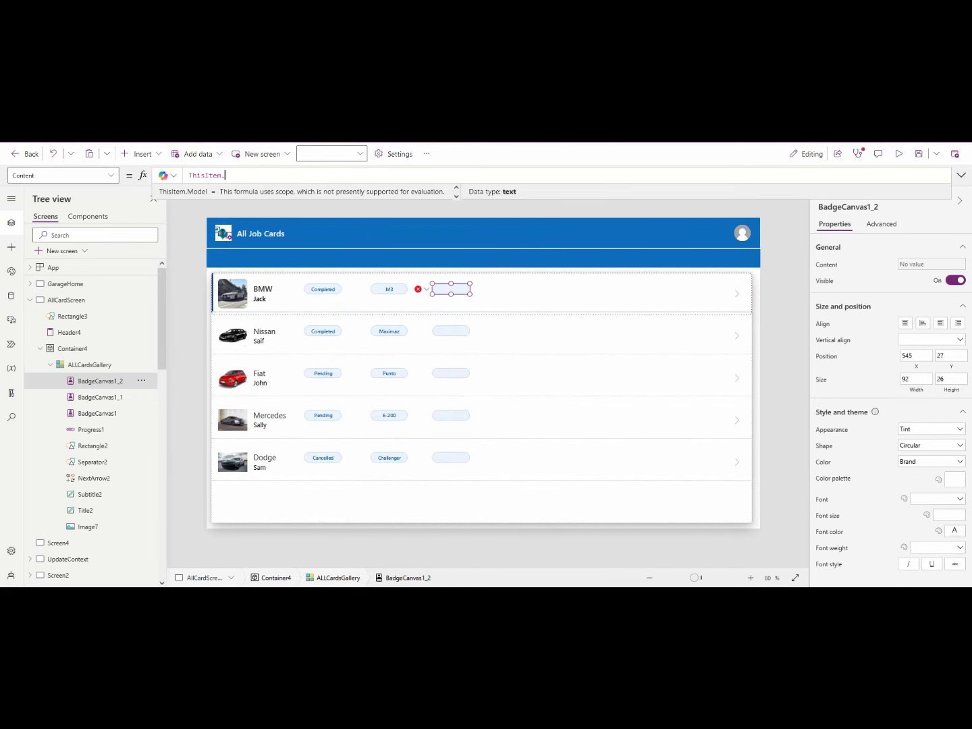
pyautogui.write('y')
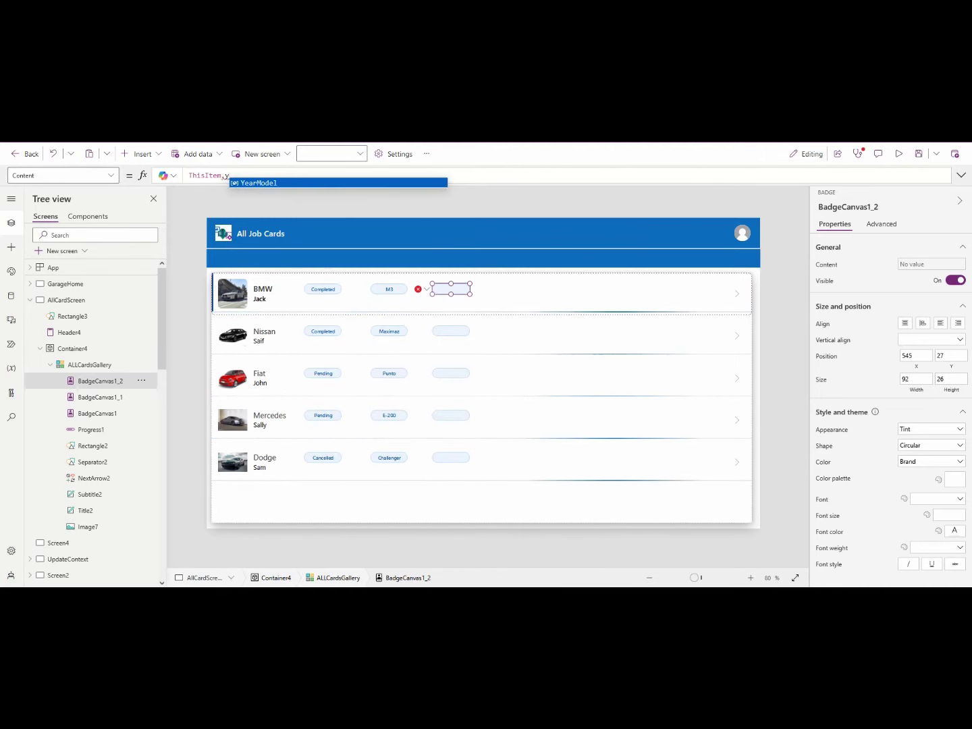
pyautogui.press('Tab')
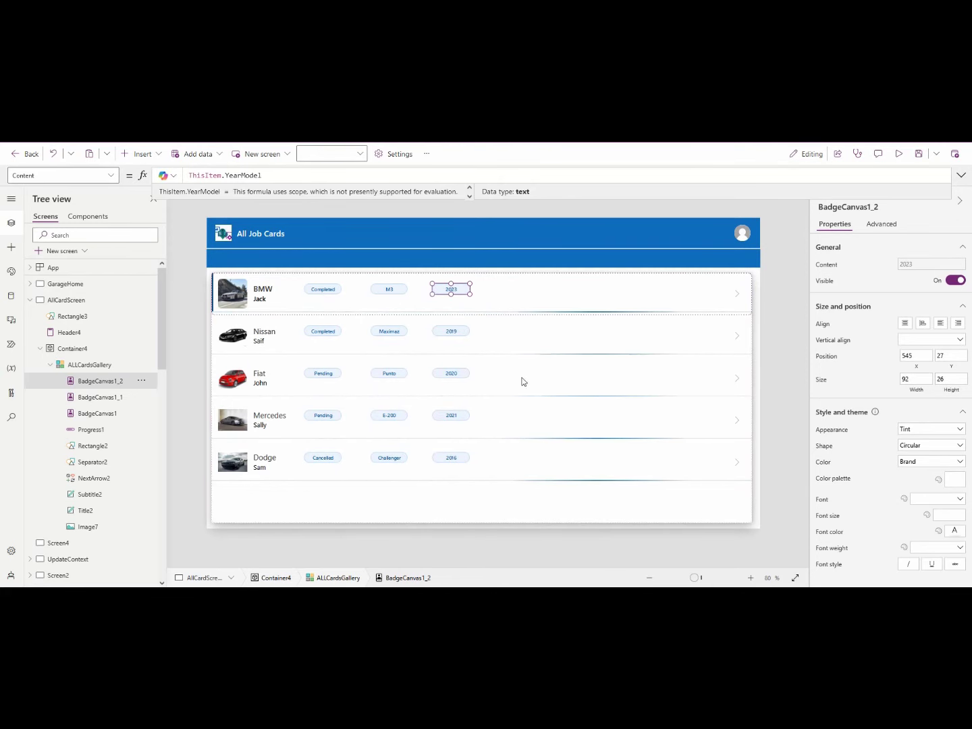
# Check the remaining CarDetails columns in SharePoint, return to Power Apps and start an If formula for the repair status badge's BasePaletteColor
pyautogui.click(329, 294)
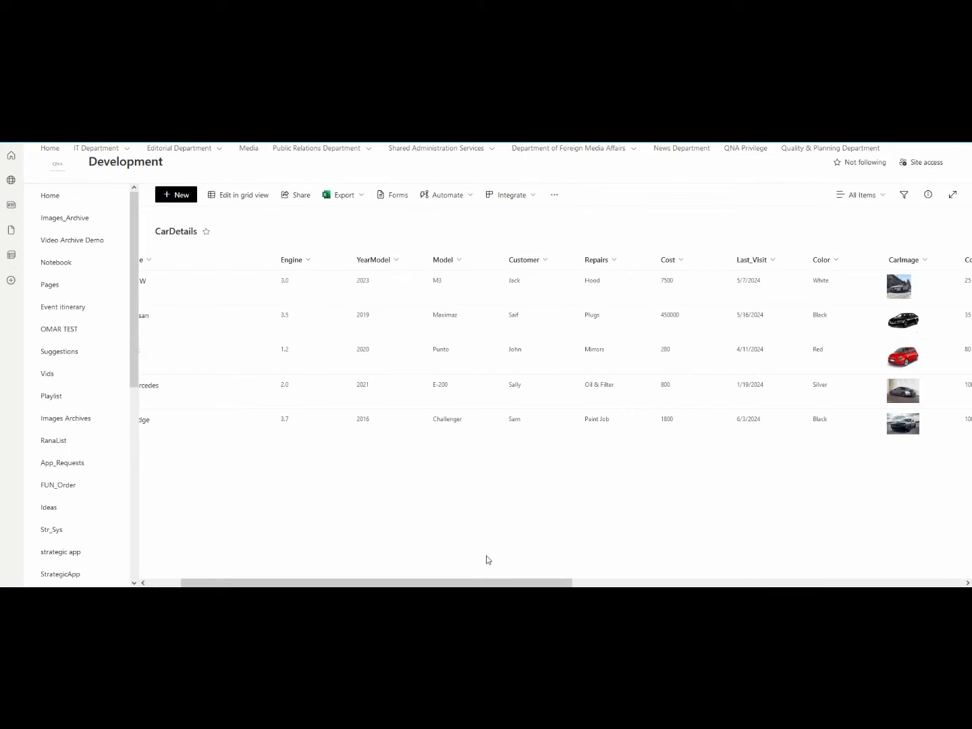
pyautogui.moveTo(500, 582); pyautogui.dragTo(842, 583)
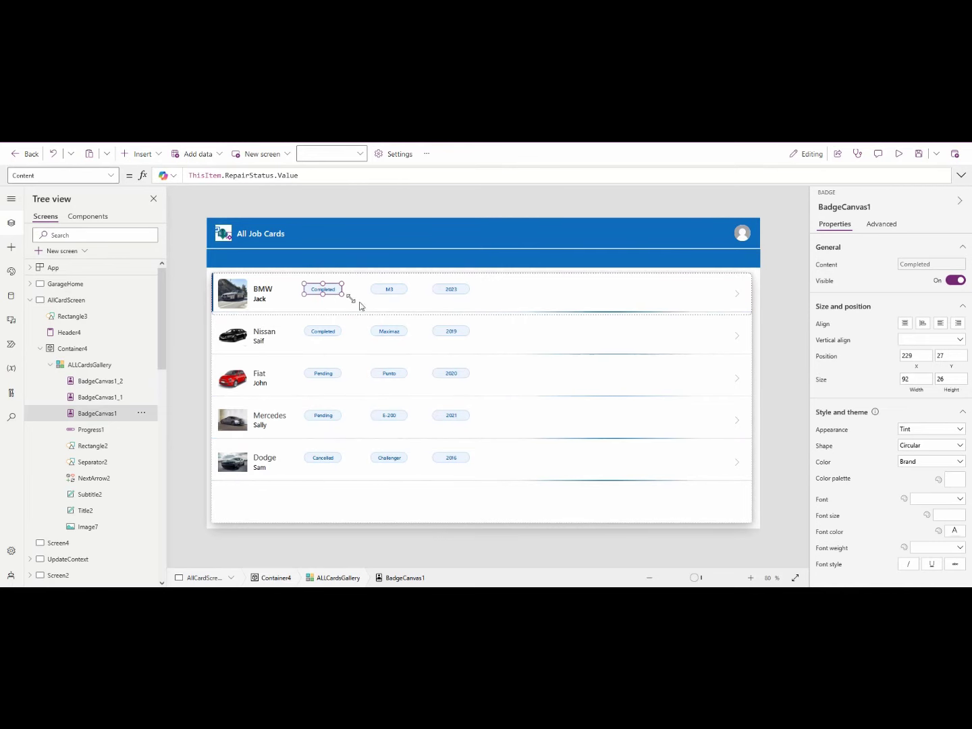
pyautogui.click(842, 482)
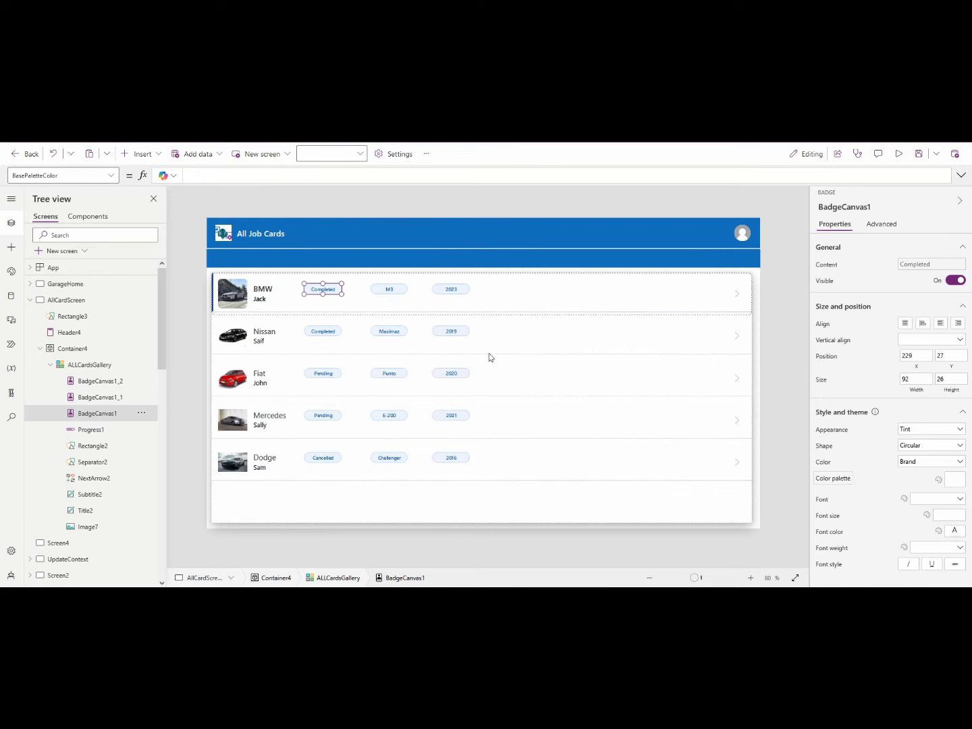
pyautogui.click(216, 173)
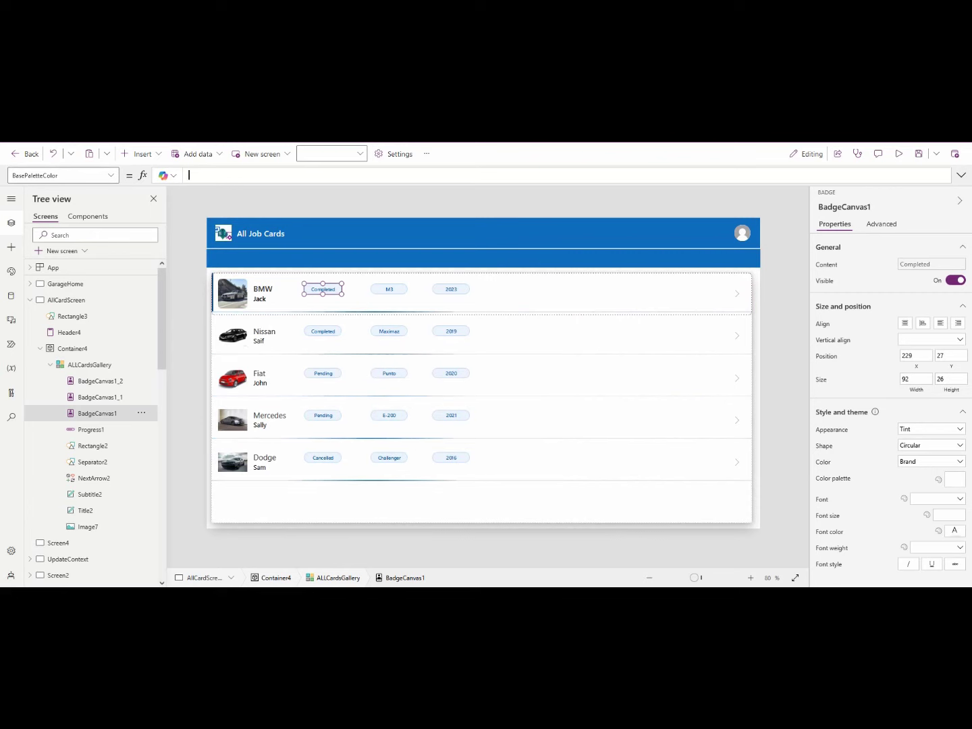
pyautogui.write('if')
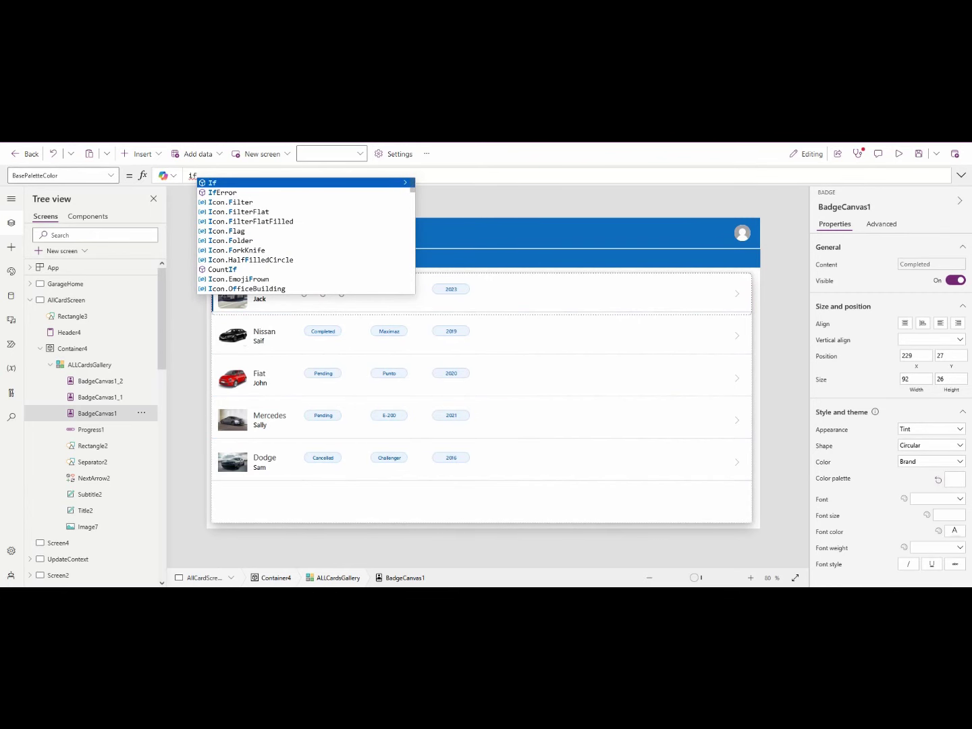
pyautogui.write('(')
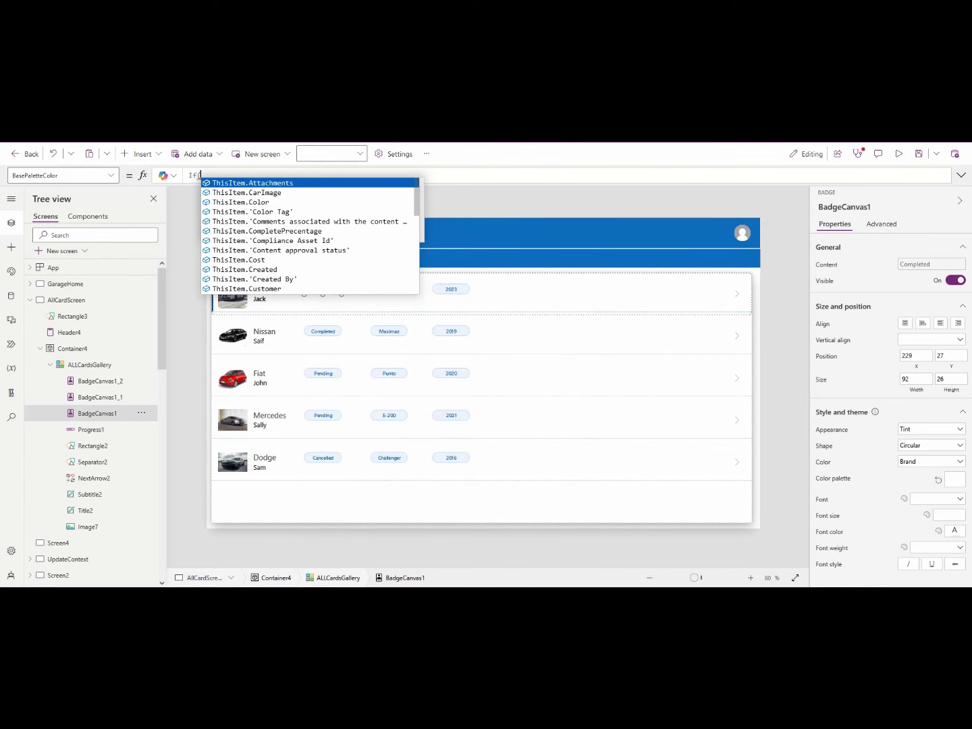
pyautogui.press('Down')
pyautogui.press('Down')
pyautogui.press('Down')
pyautogui.press('Down')
pyautogui.press('Down')
pyautogui.press('Down')
pyautogui.press('Down')
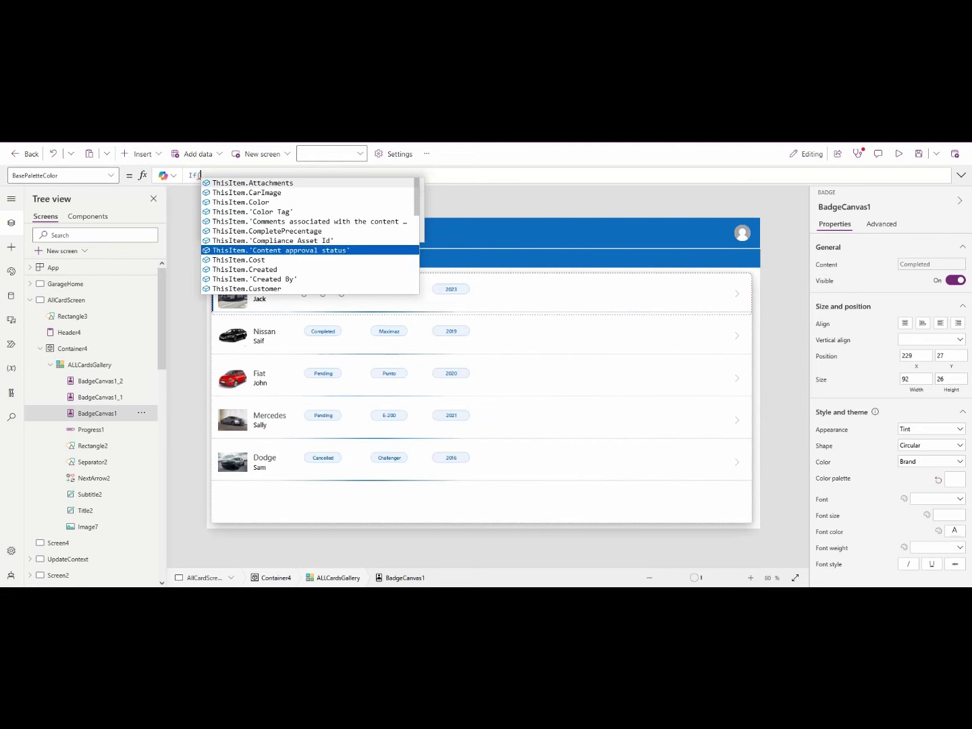
pyautogui.press('Escape')
# Enter ThisItem.RepairStatus.Value = "Completed" as the first condition of the status badge's BasePaletteColor formula
pyautogui.write('this')
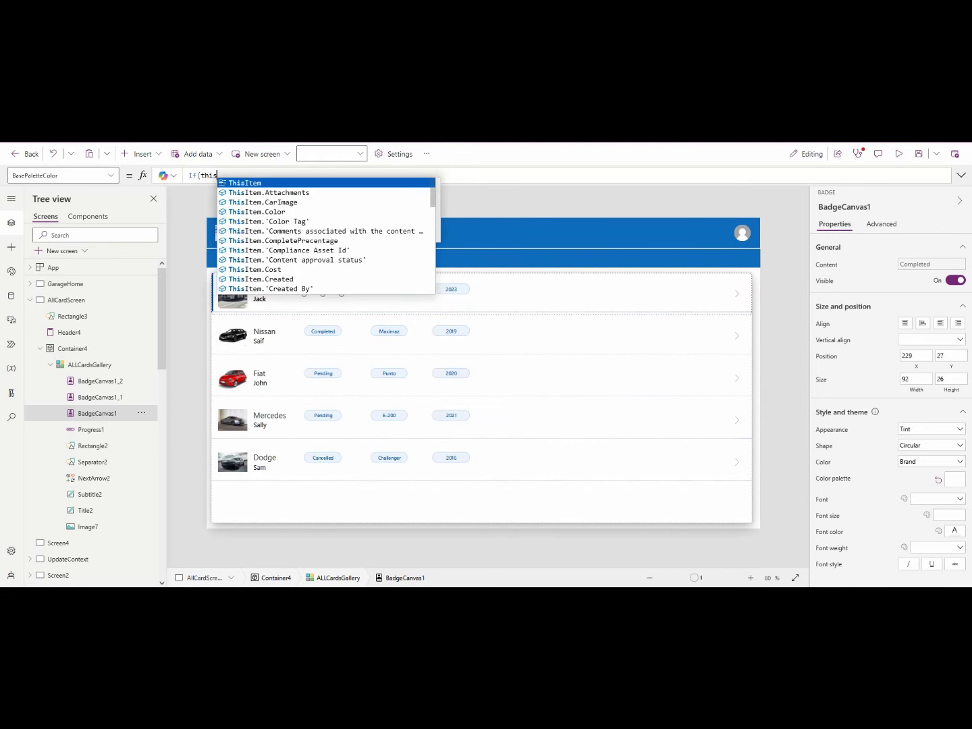
pyautogui.press('Tab')
pyautogui.write('.re')
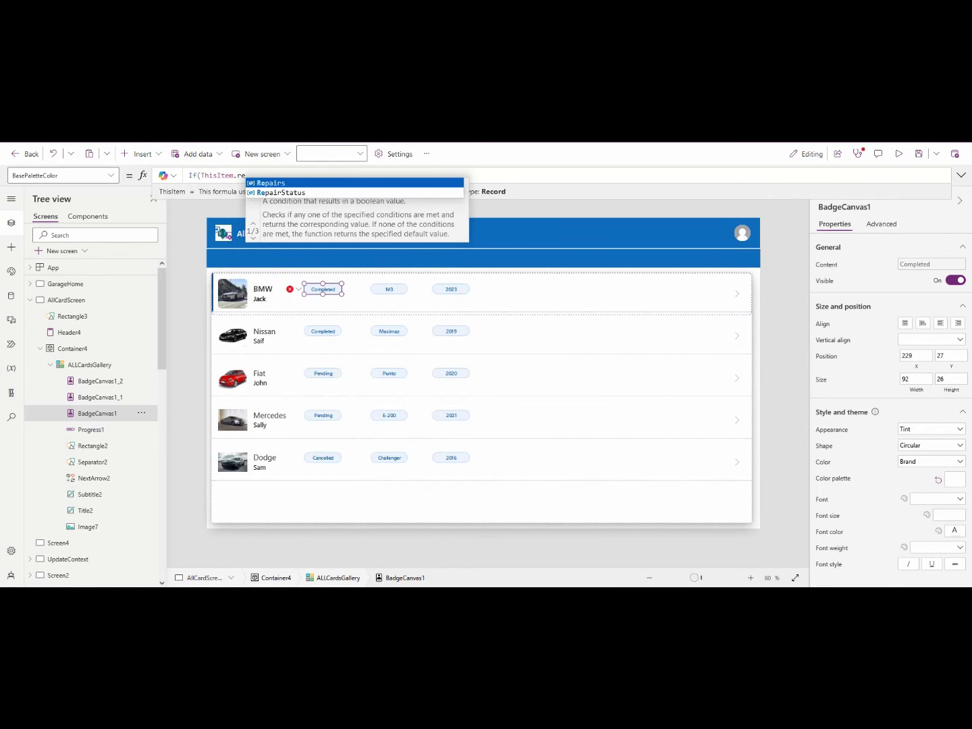
pyautogui.press('Down')
pyautogui.press('Tab')
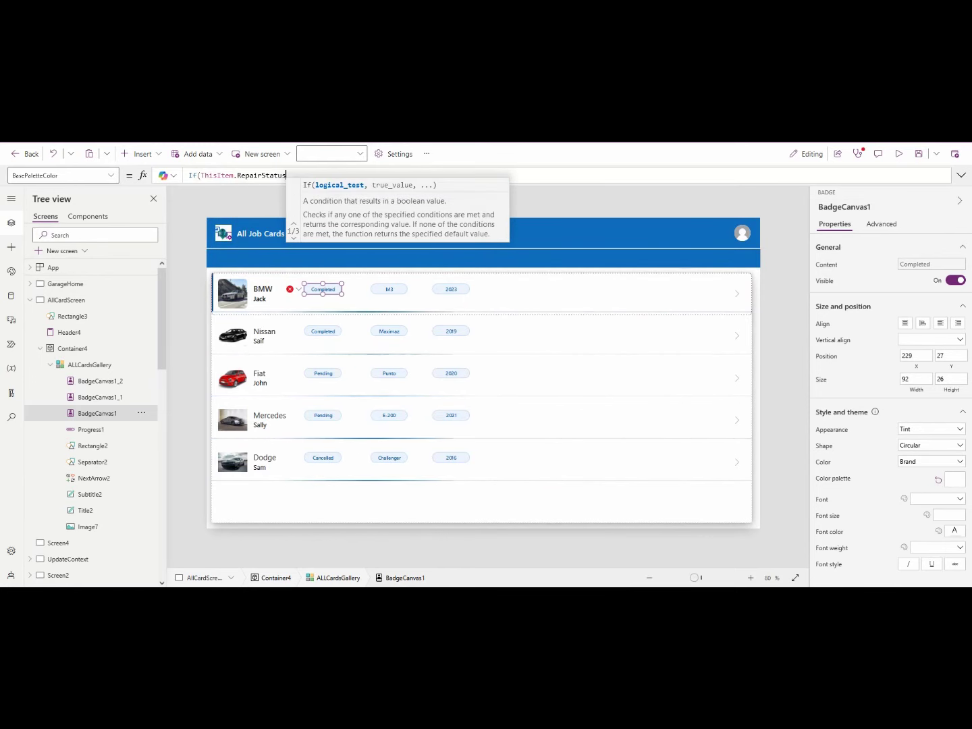
pyautogui.write('.v')
pyautogui.press('Tab')
pyautogui.write('= ""')
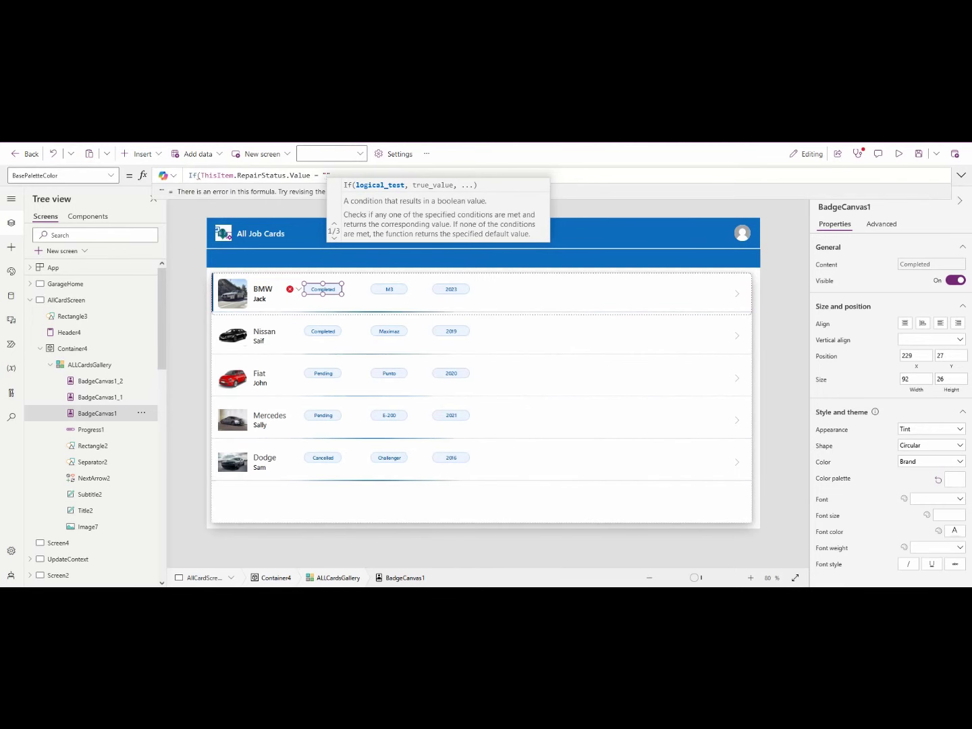
pyautogui.write('C')
pyautogui.write('omp')
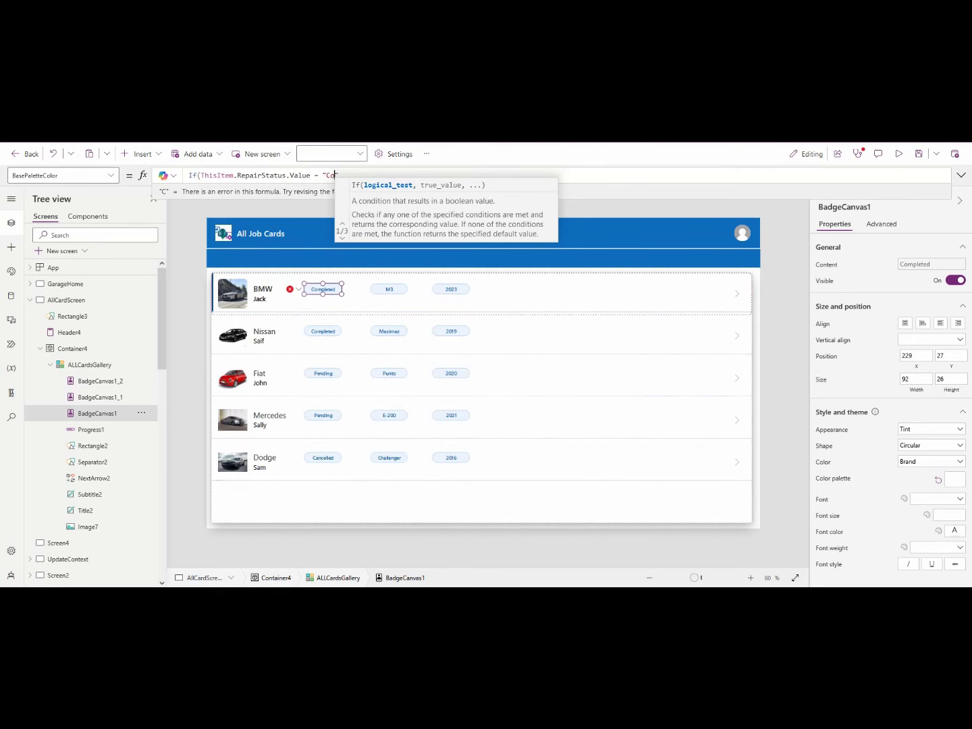
pyautogui.write('leted')
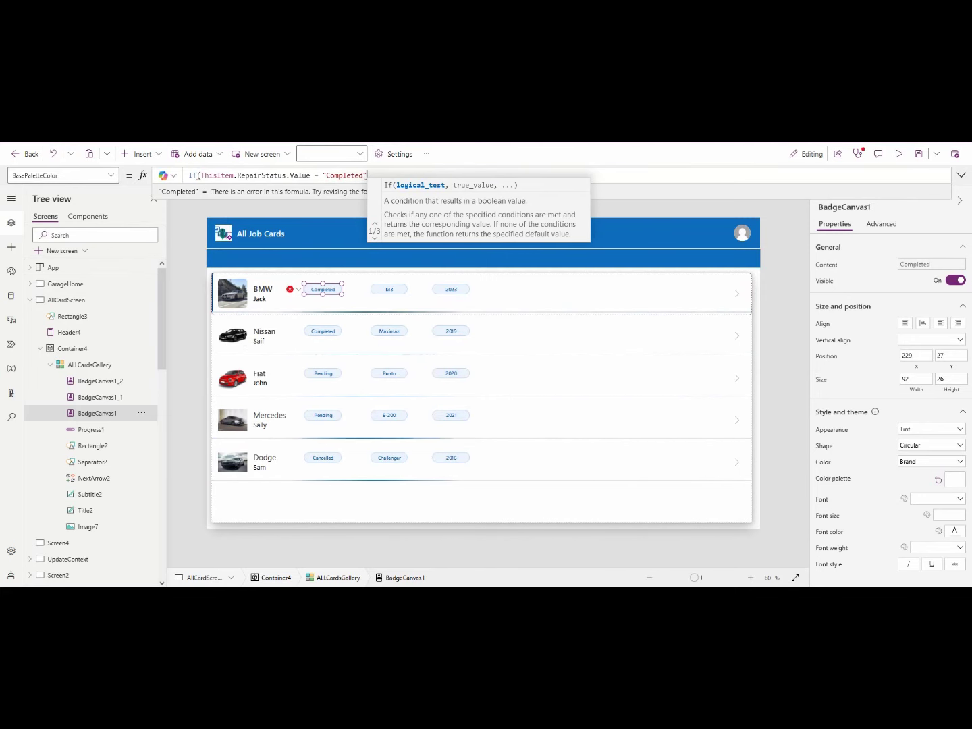
# Make the formula return Color.Green for the "Completed" condition and close the If expression
pyautogui.write(',')
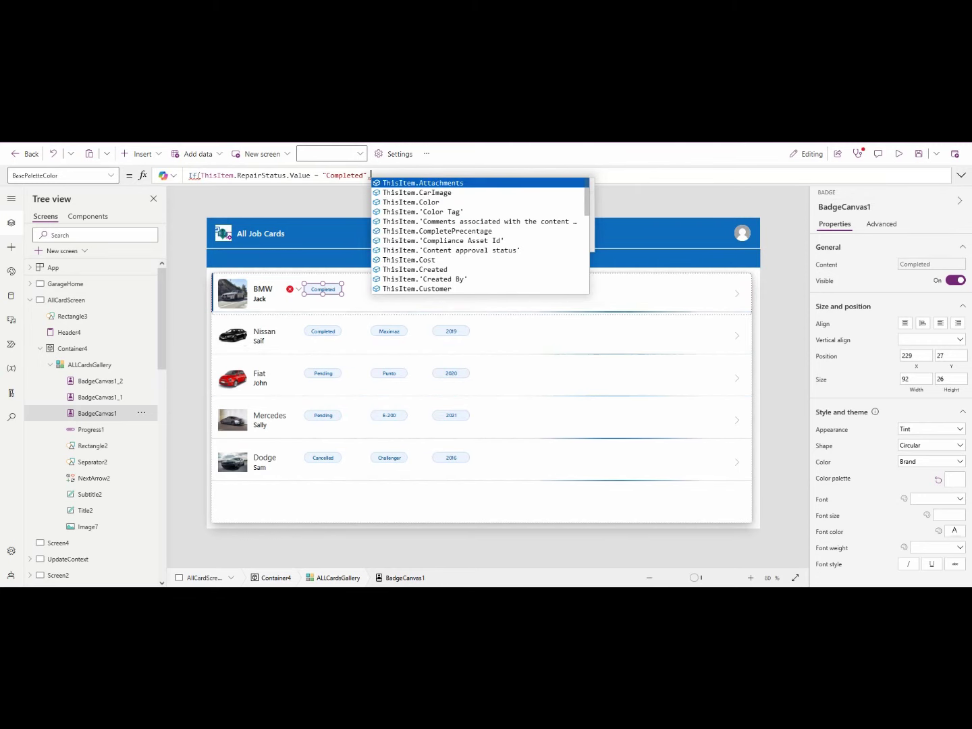
pyautogui.write('Col')
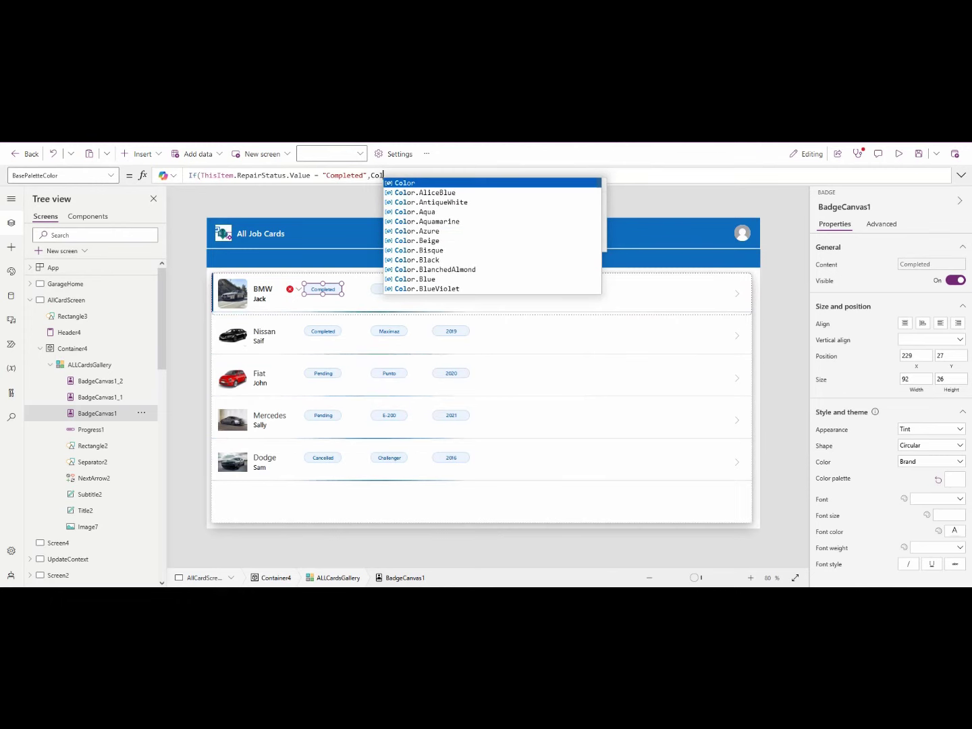
pyautogui.write('or.g')
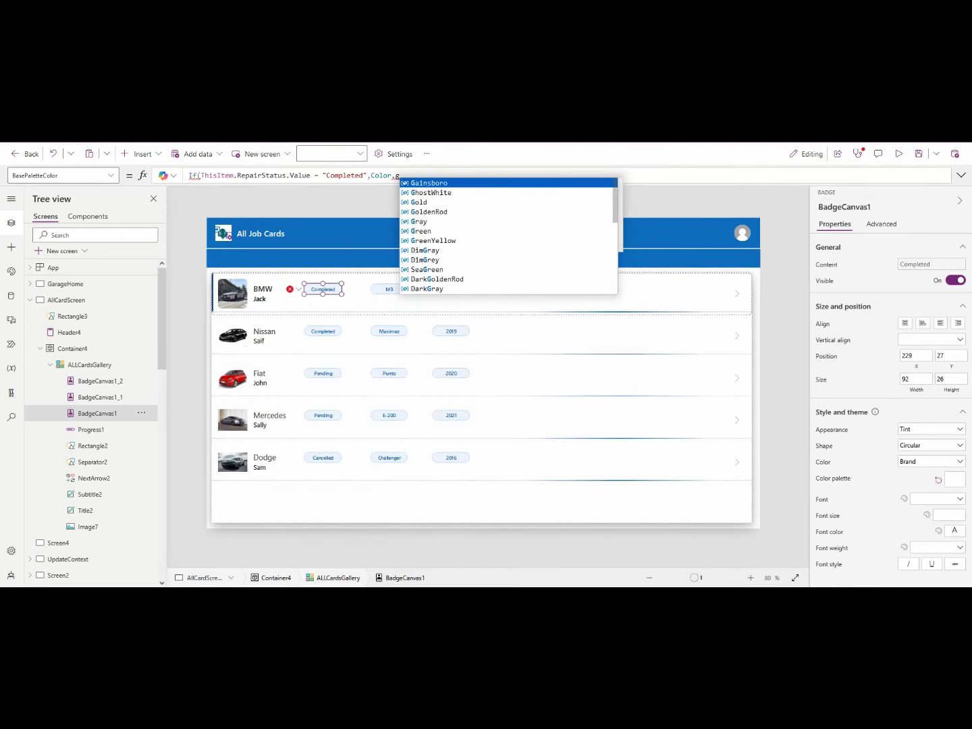
pyautogui.write('reen')
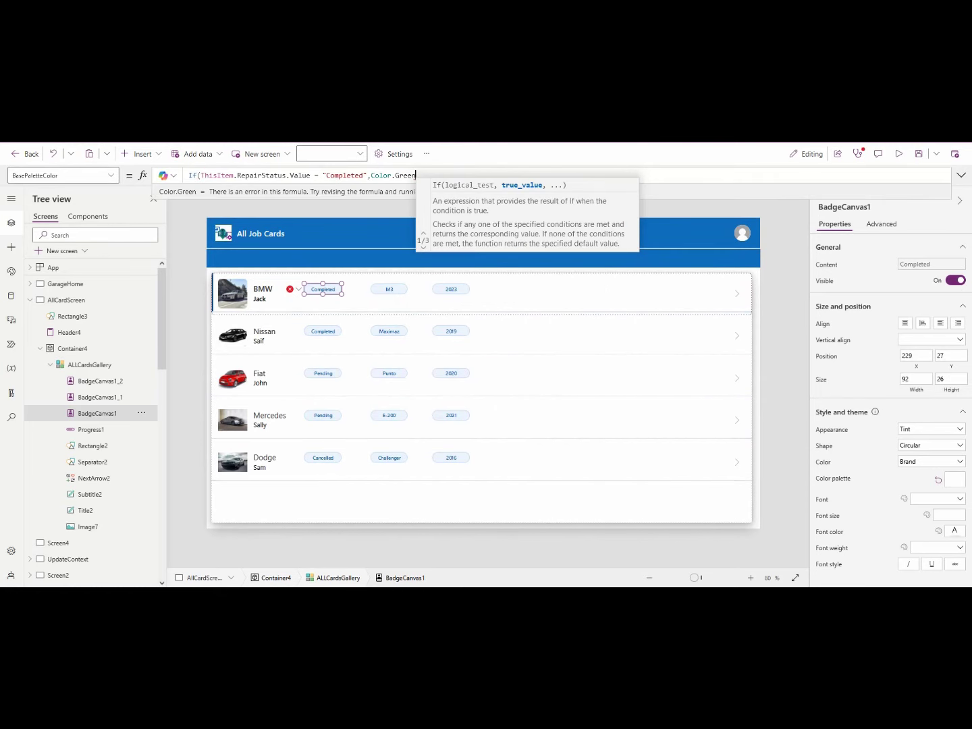
pyautogui.write(')')
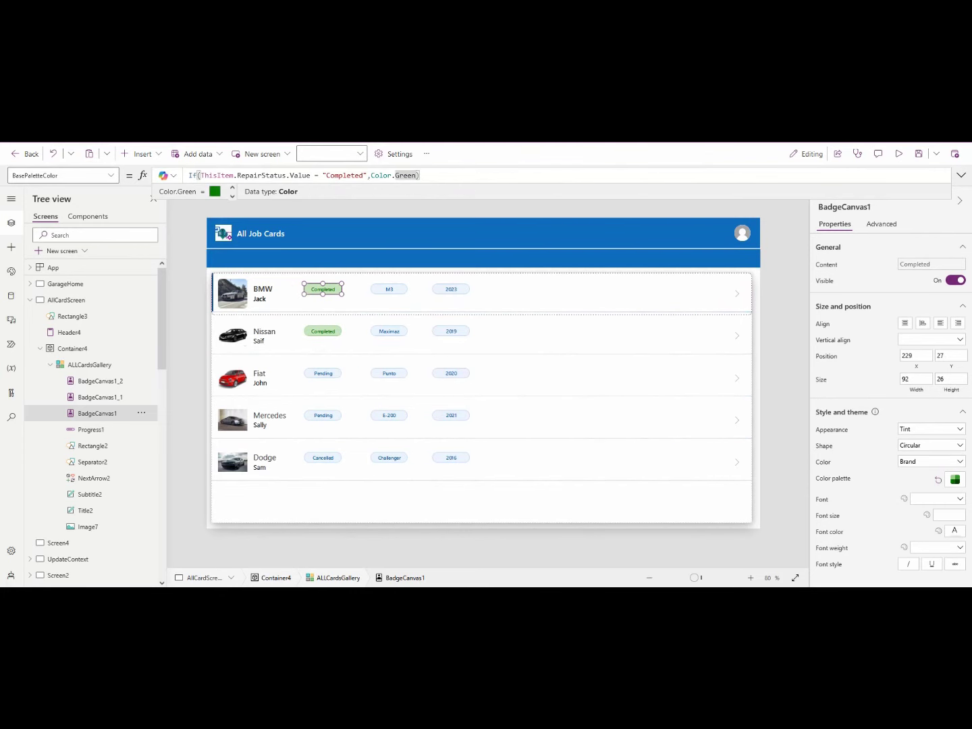
# Extend the badge's color formula with a second condition, ThisItem.RepairStatus.Value = "Pending"
pyautogui.write(',')
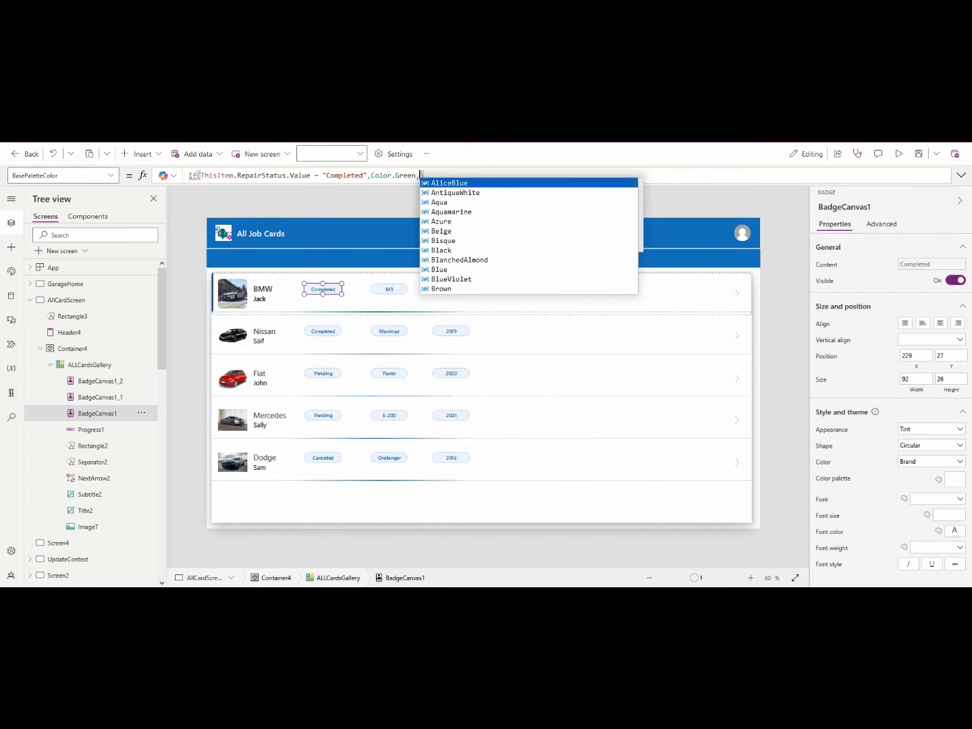
pyautogui.write('this')
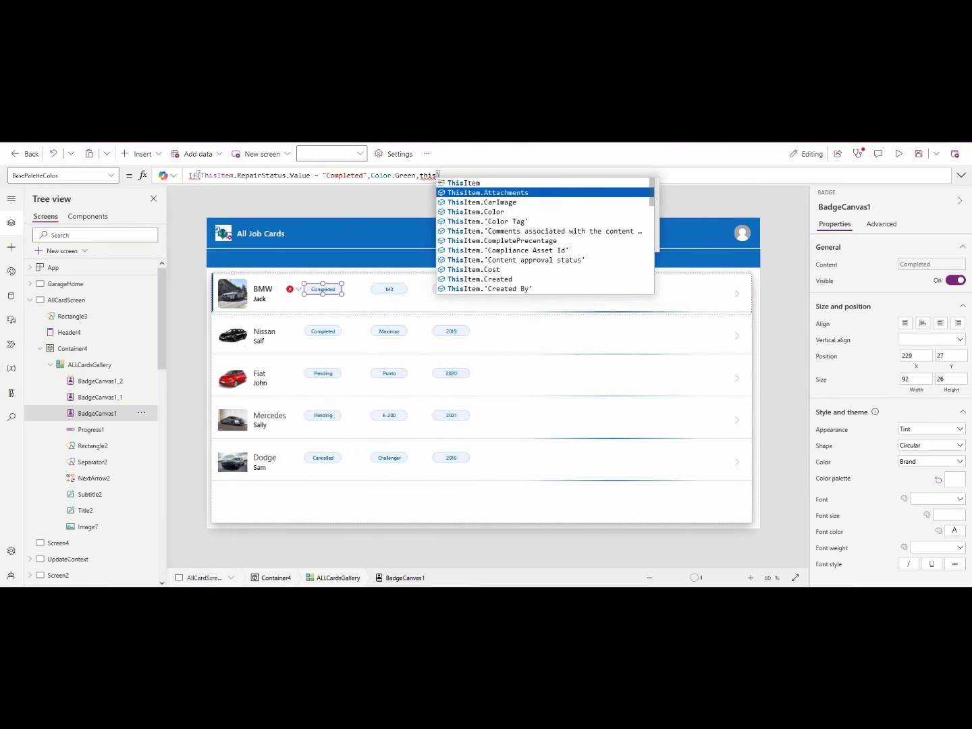
pyautogui.write('Item.')
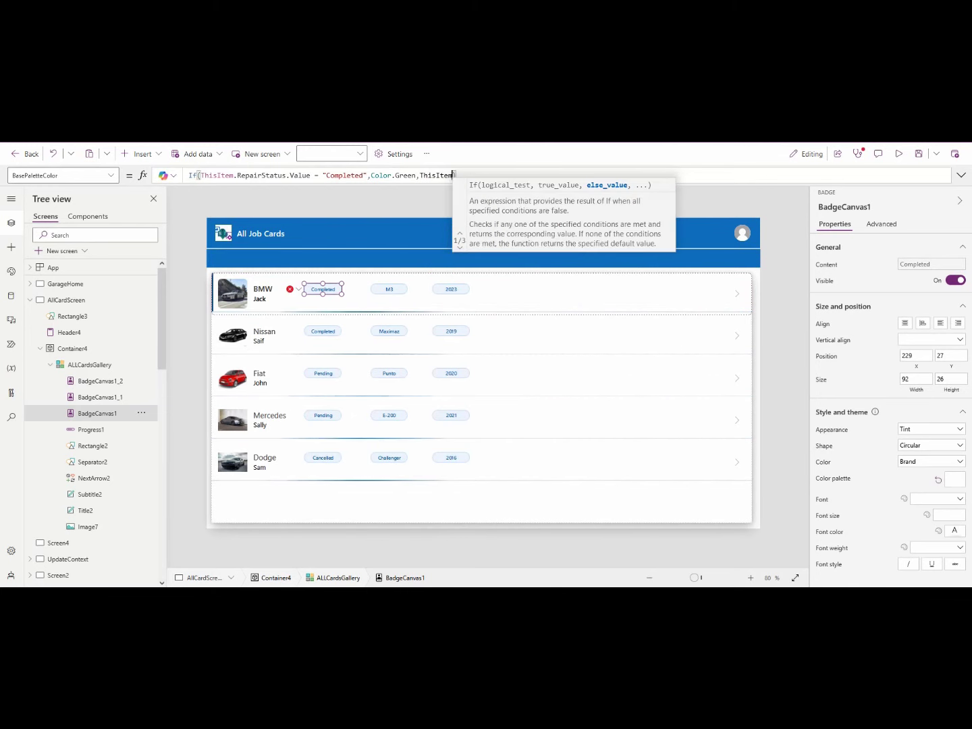
pyautogui.write('RepairStatus')
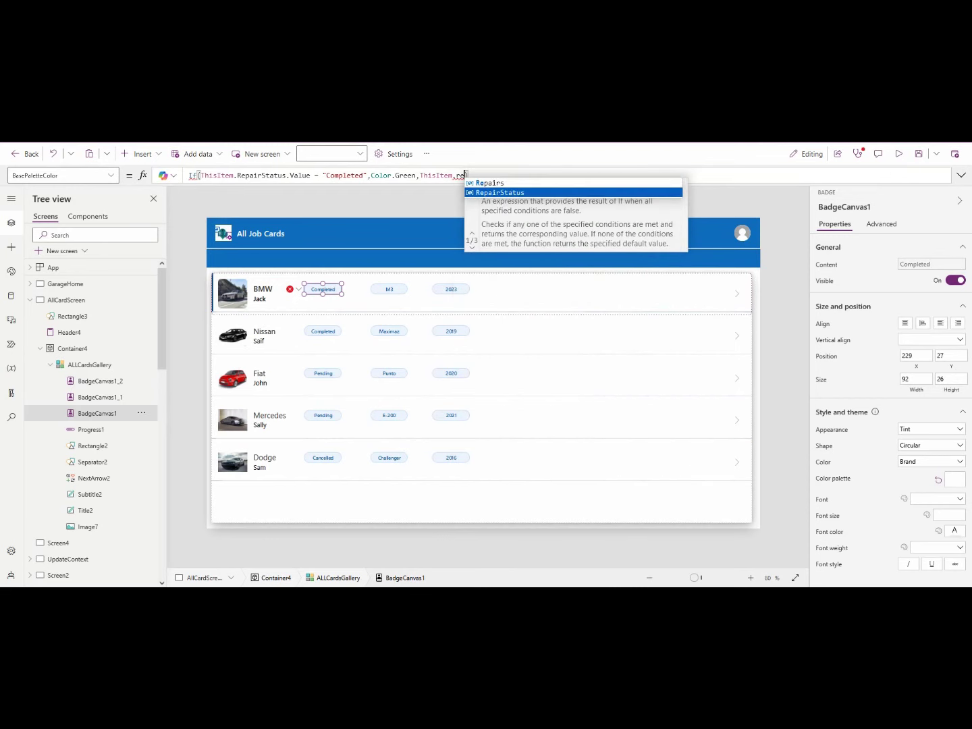
pyautogui.write('.Value ')
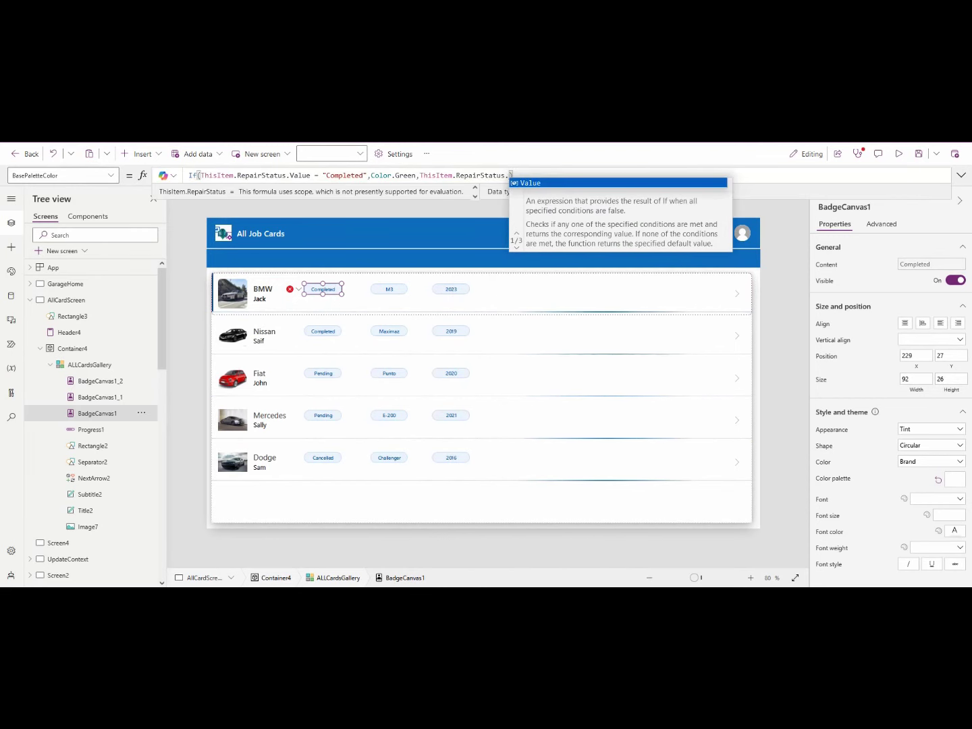
pyautogui.write('= ')
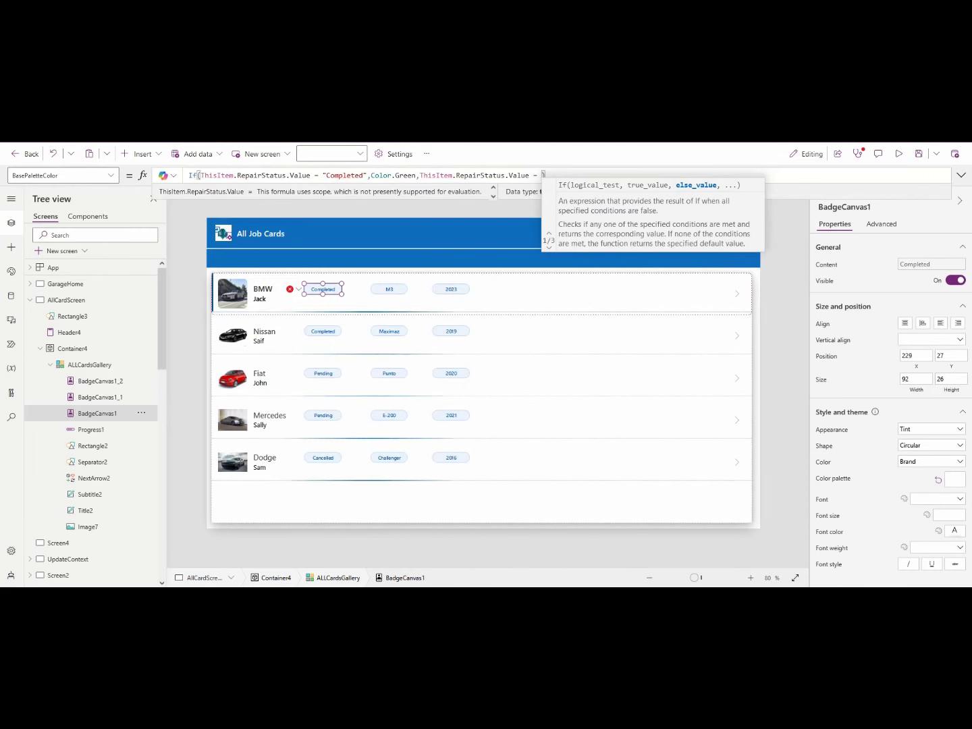
pyautogui.write('"Pending"')
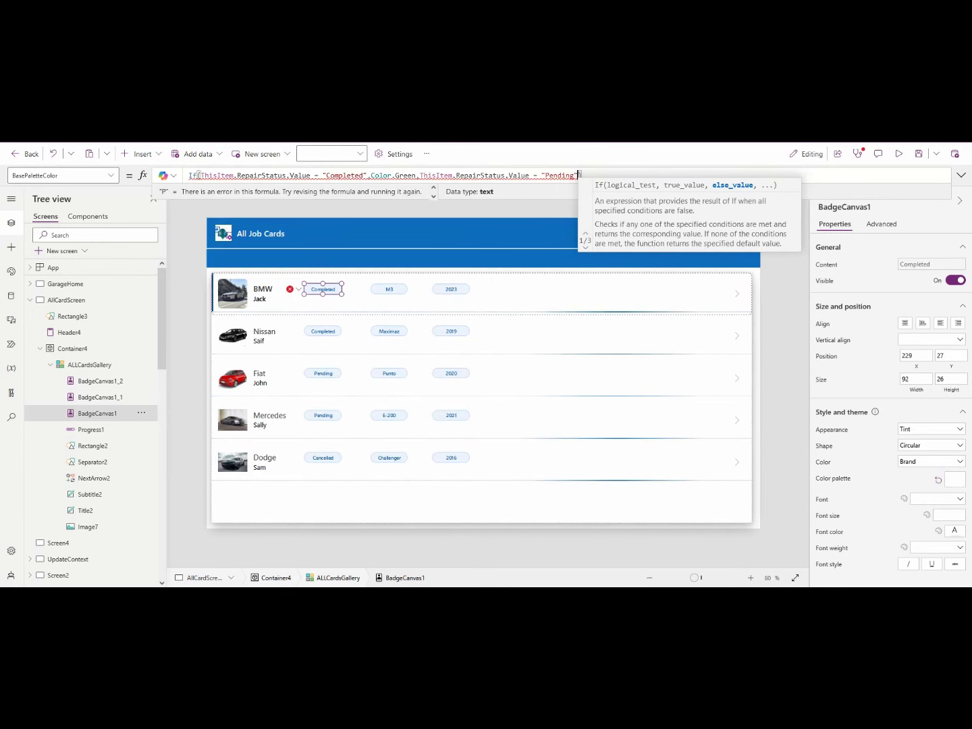
# Make the formula return Color.Gold for the "Pending" condition
pyautogui.write(',')
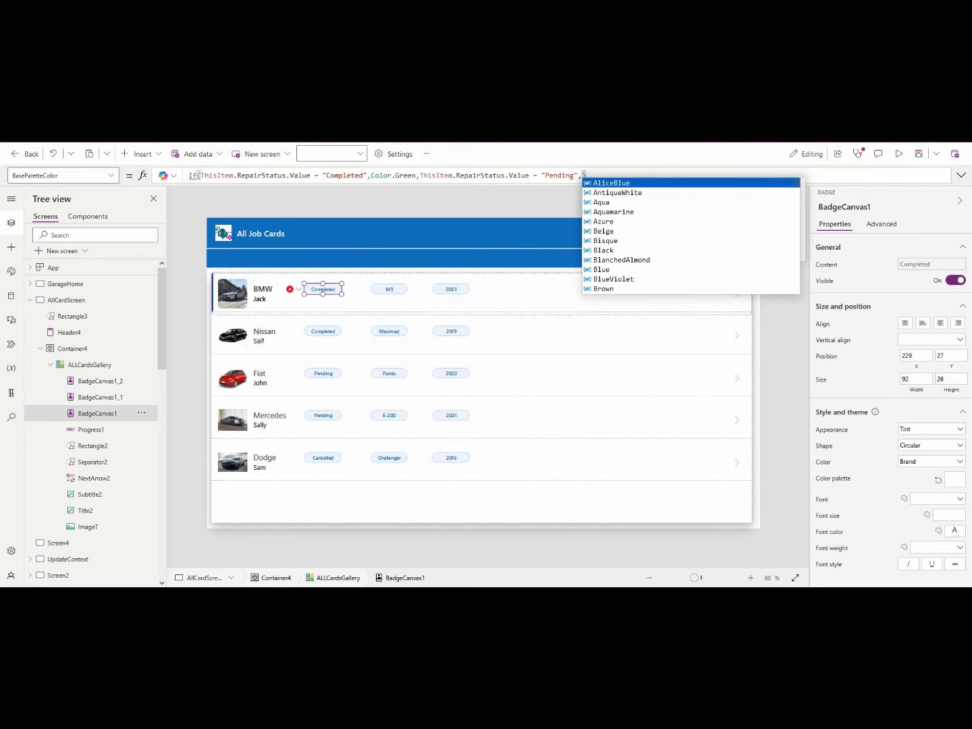
pyautogui.write('c')
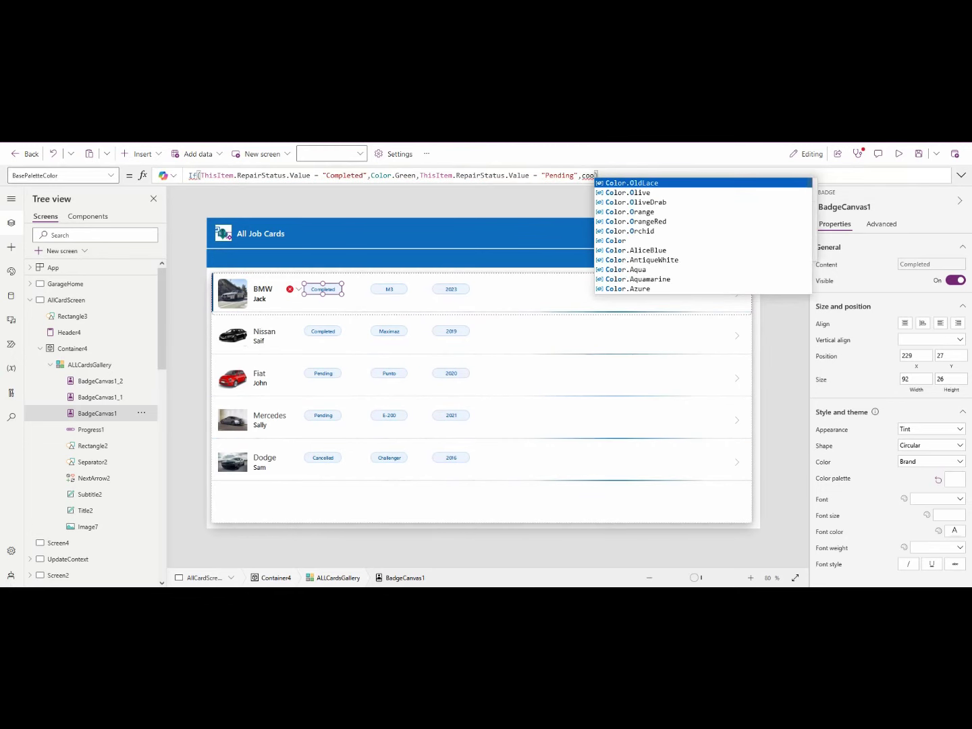
pyautogui.write('olor.')
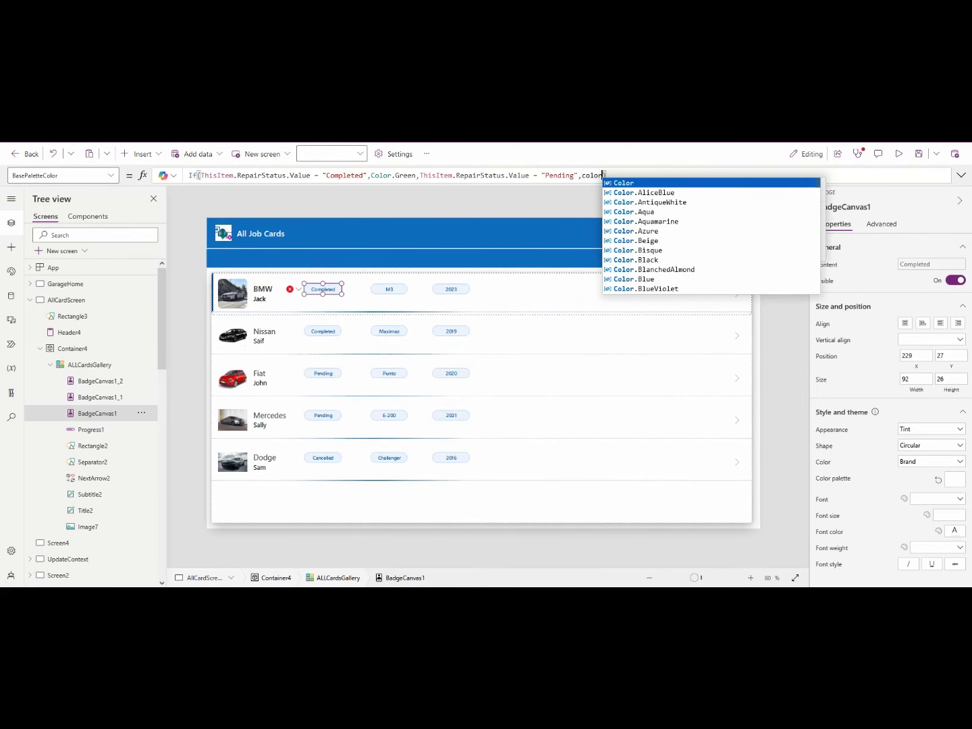
pyautogui.write('yel')
pyautogui.press('BackSpace')
pyautogui.press('BackSpace')
pyautogui.press('BackSpace')
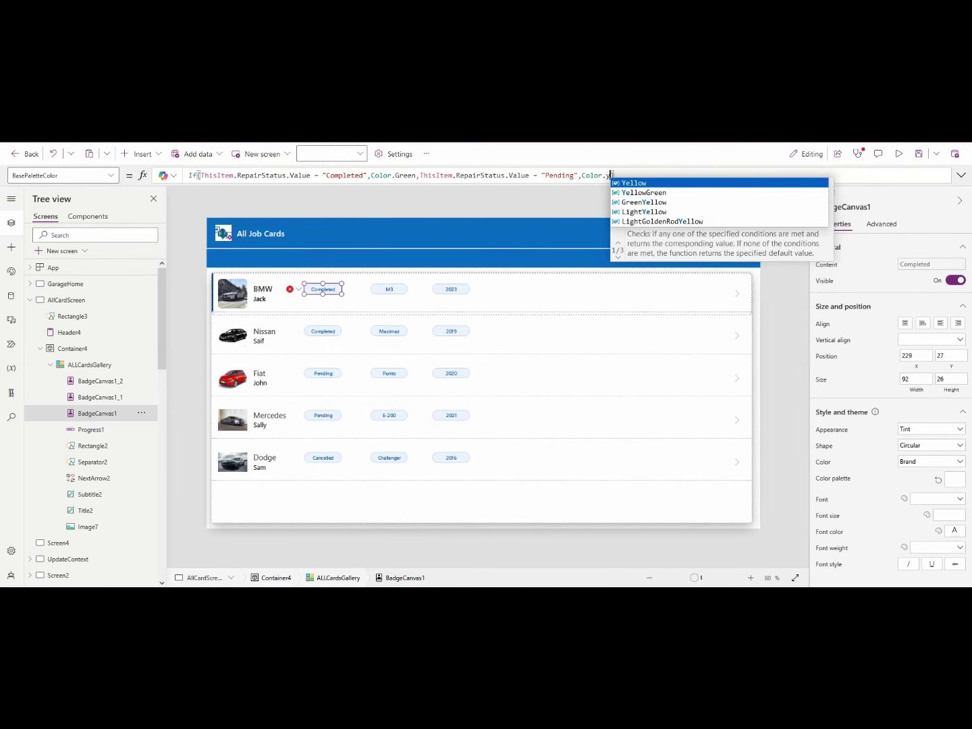
pyautogui.write('gold')
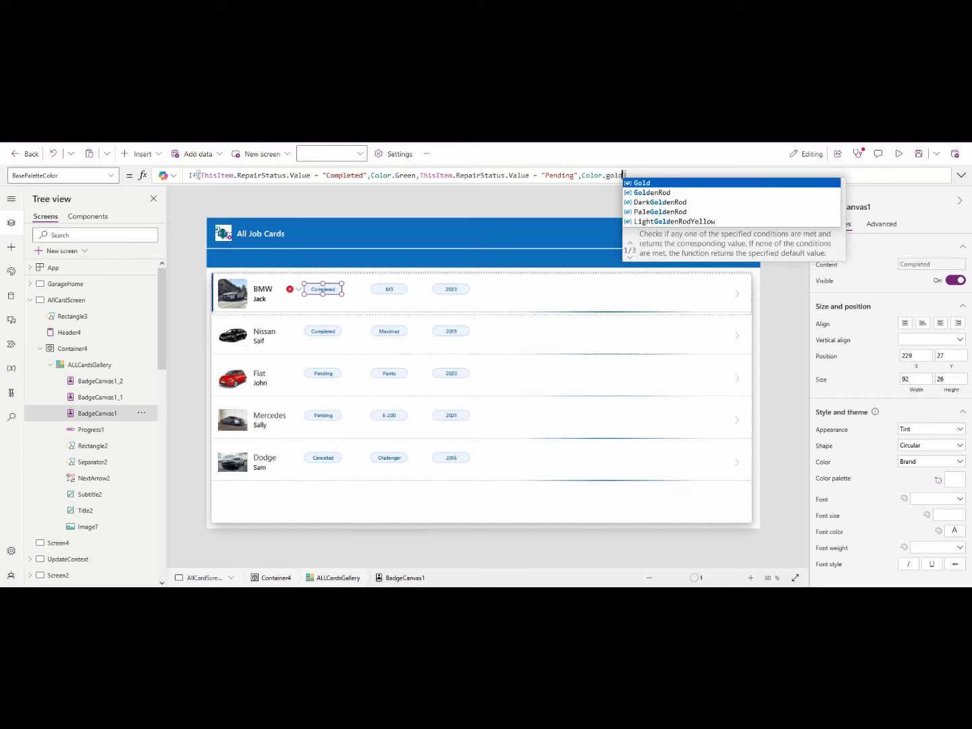
pyautogui.press('Tab')
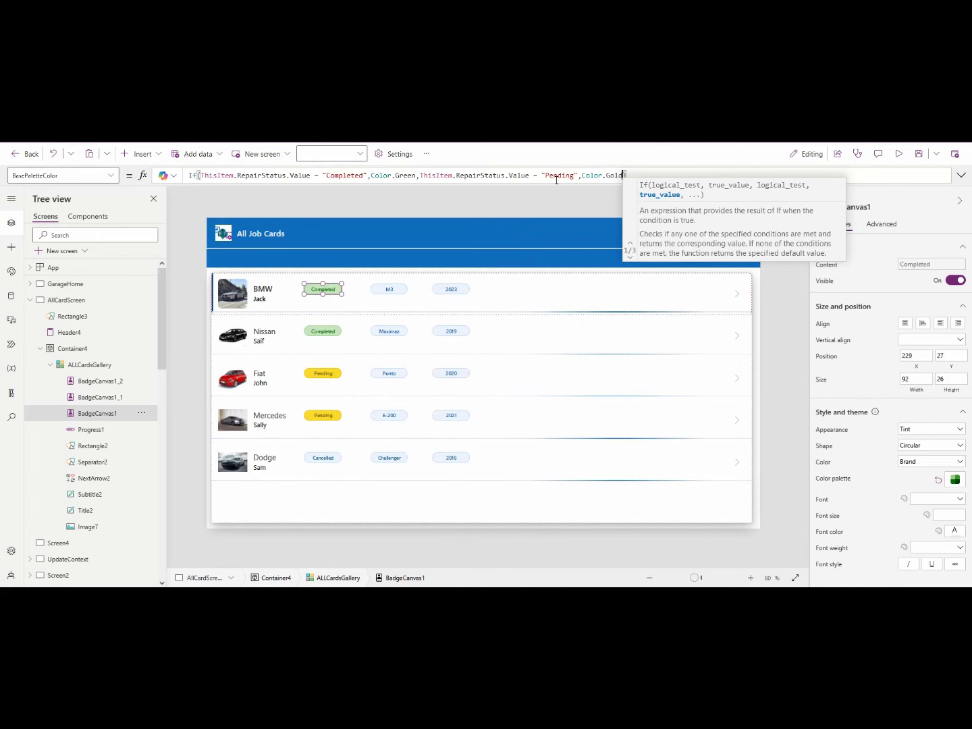
# Extend the status badge's BasePaletteColor formula with a third condition, ThisItem.RepairStatus.Value="Cancelled"
pyautogui.write(',thisit')
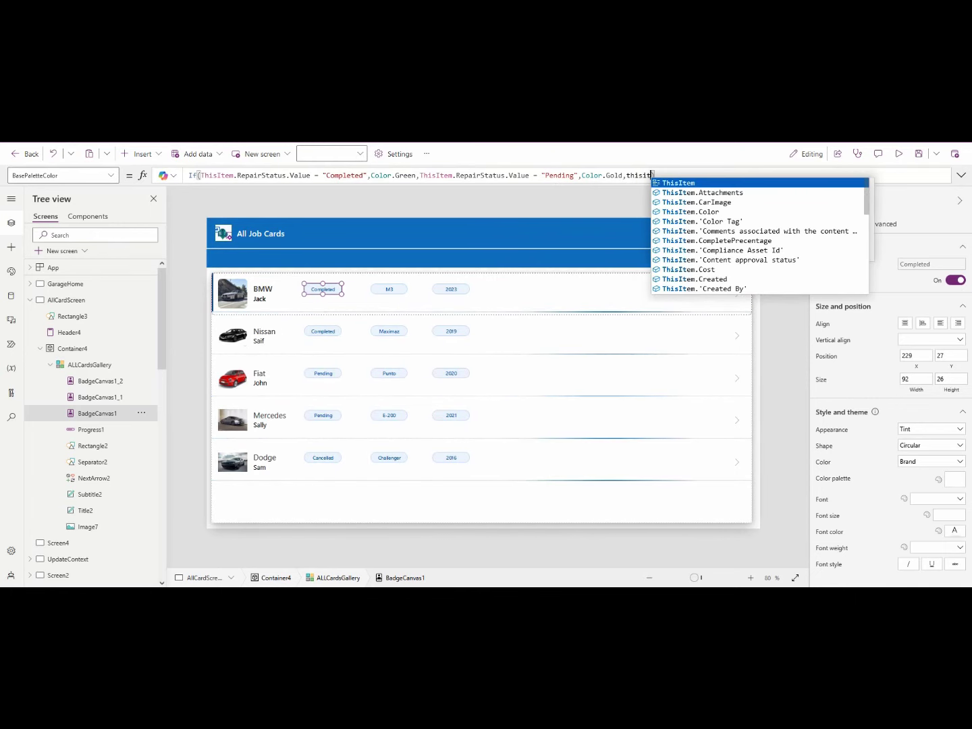
pyautogui.press('Tab')
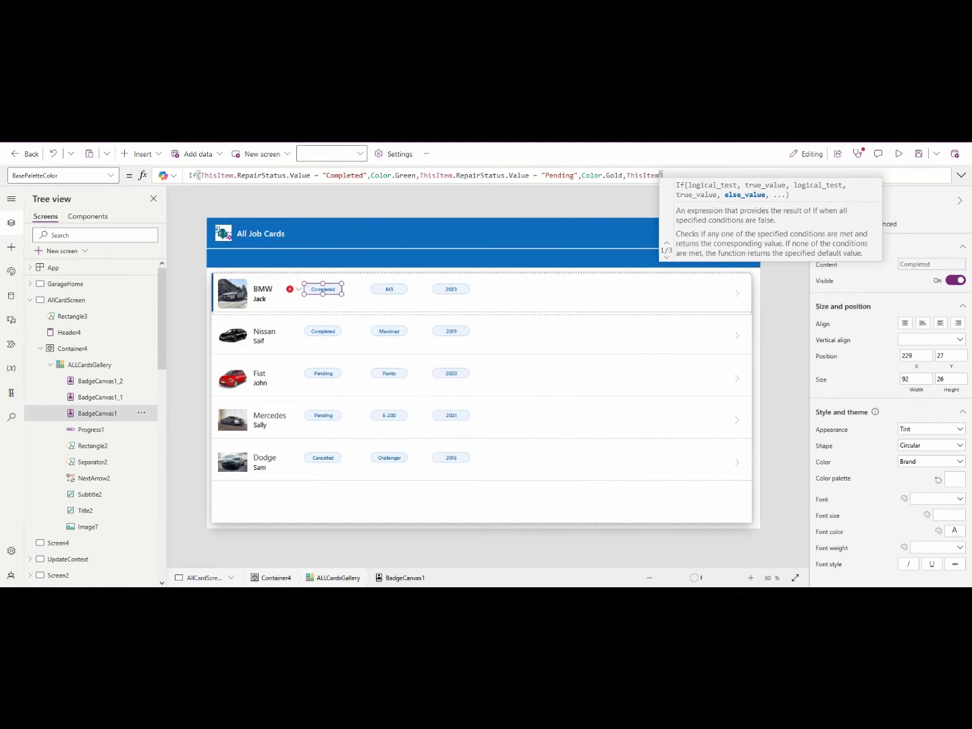
pyautogui.write('.rep')
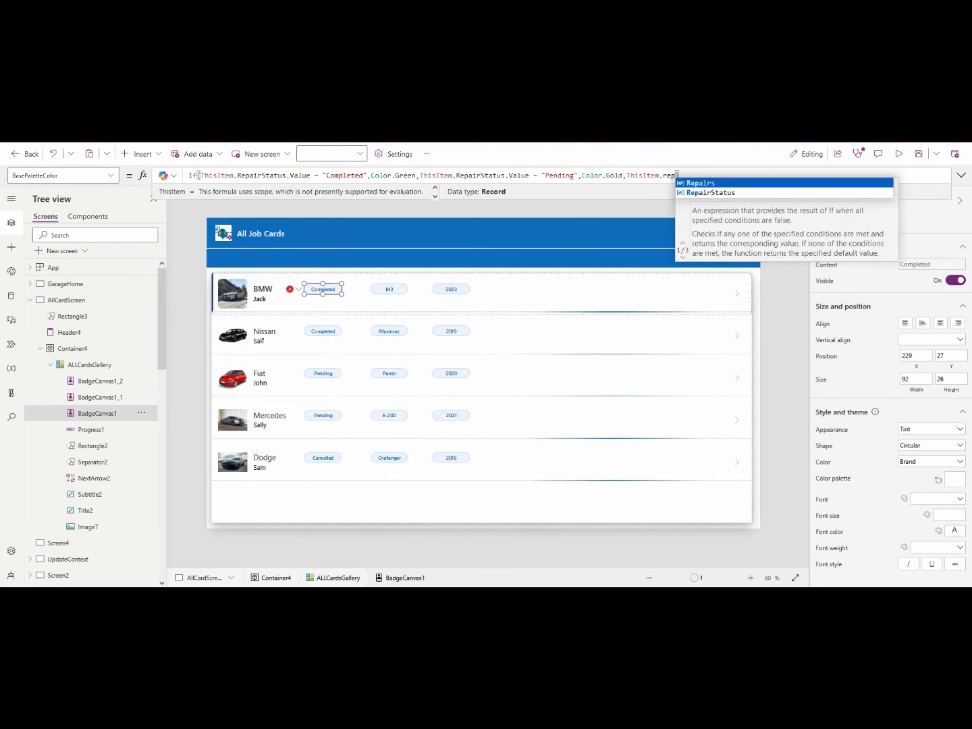
pyautogui.press('Down')
pyautogui.press('Tab')
pyautogui.write('.v')
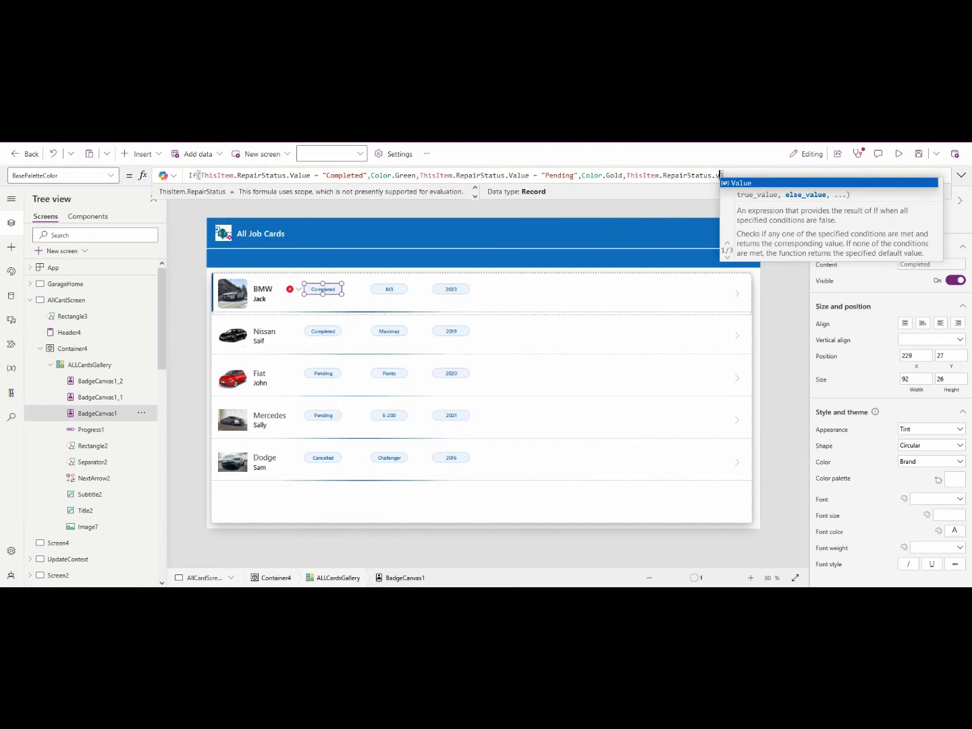
pyautogui.press('Tab')
pyautogui.write('=')
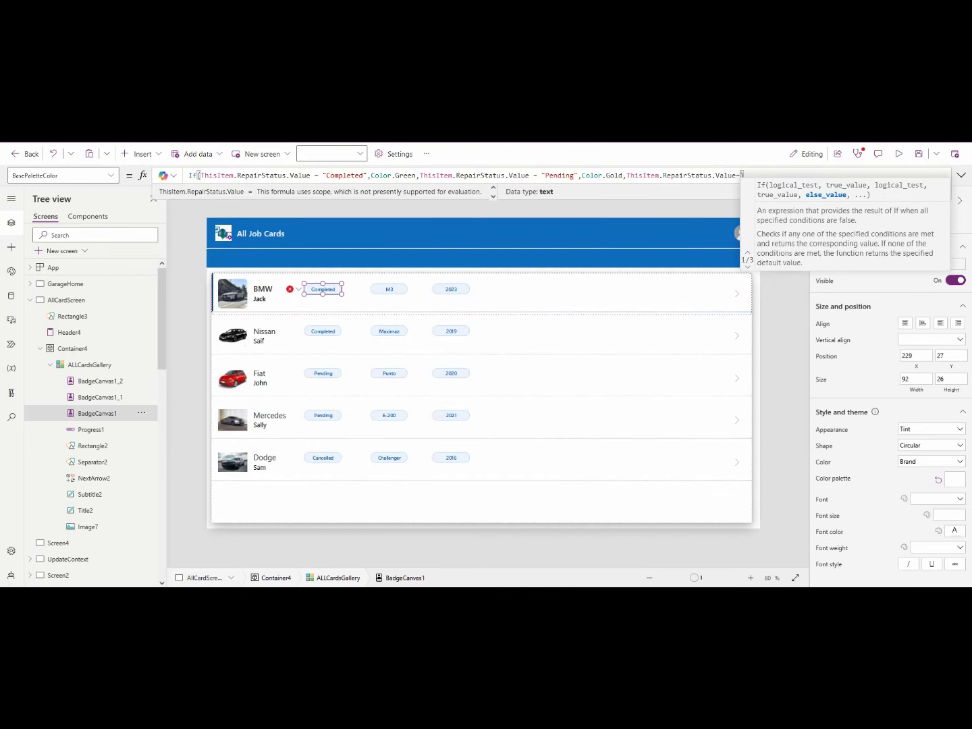
pyautogui.write('"Cancelled')
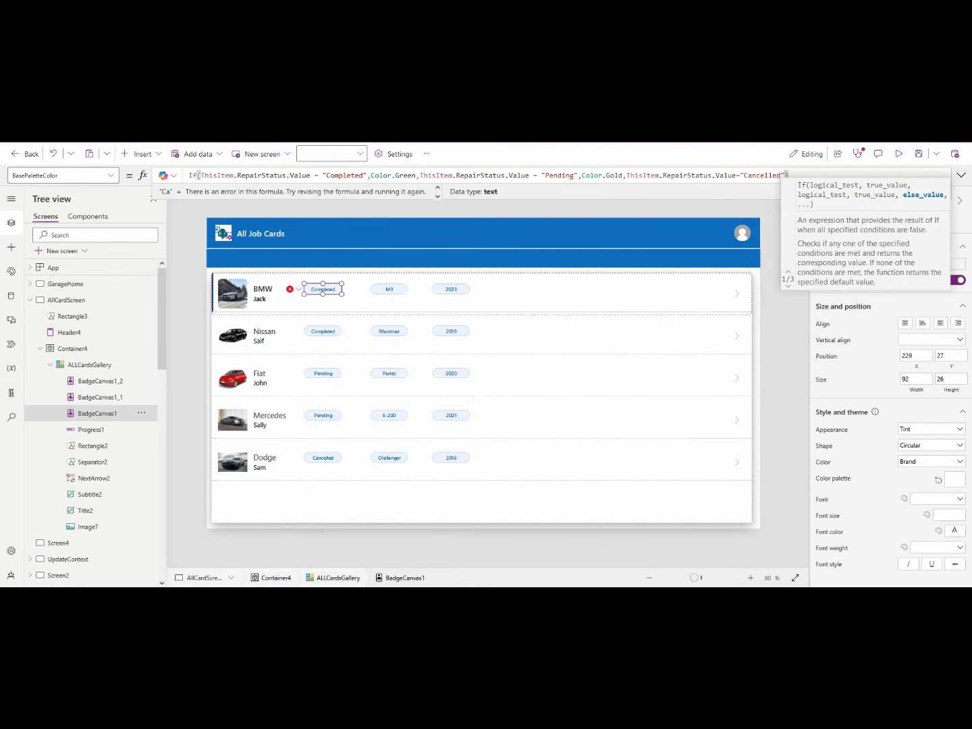
pyautogui.write('",')
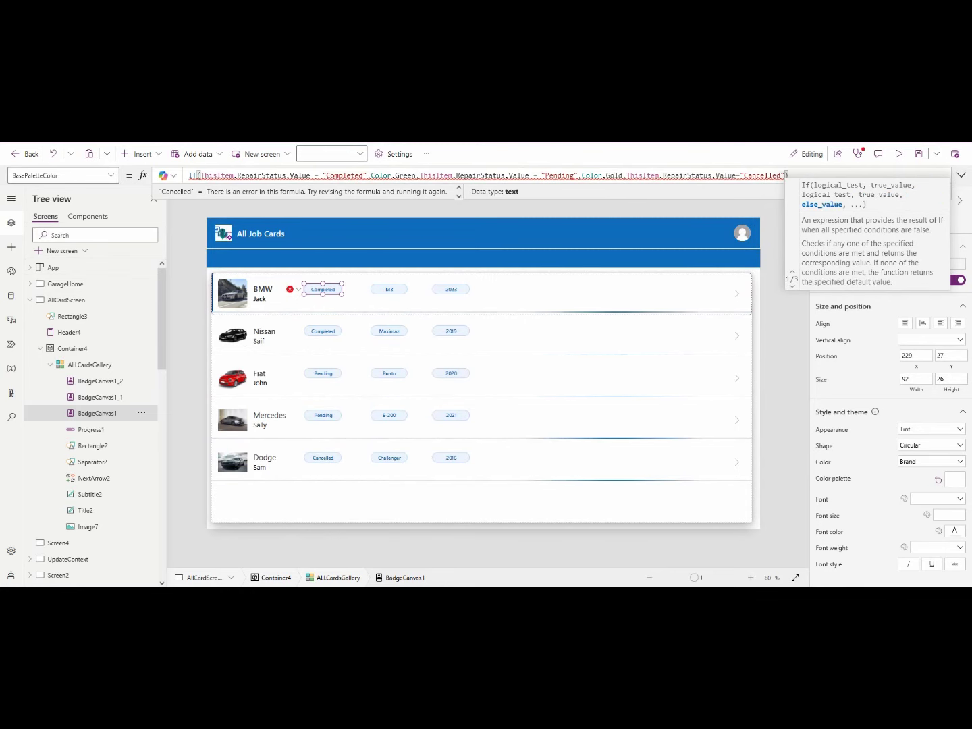
# Make the formula return Color.Red for the "Cancelled" condition
pyautogui.write('C')
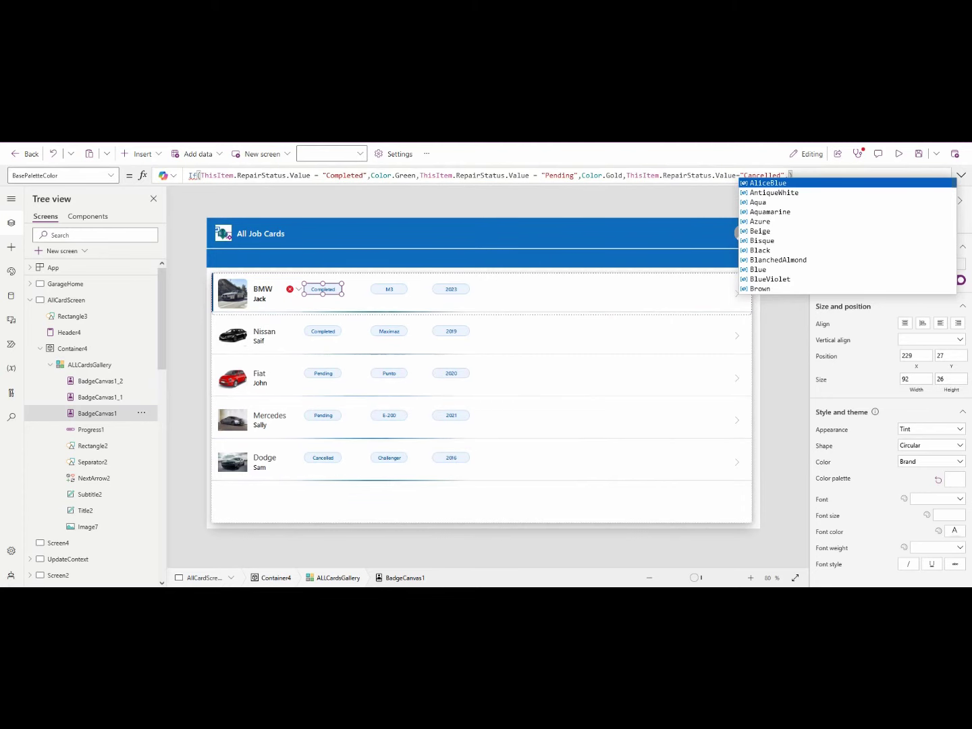
pyautogui.write('olor.')
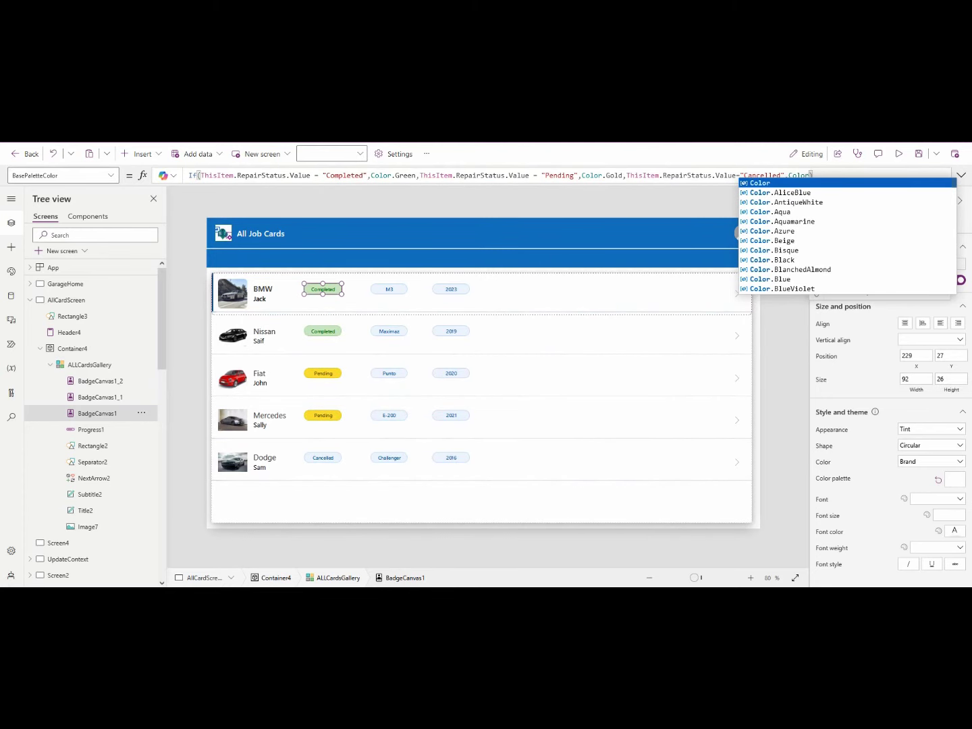
pyautogui.write('Red')
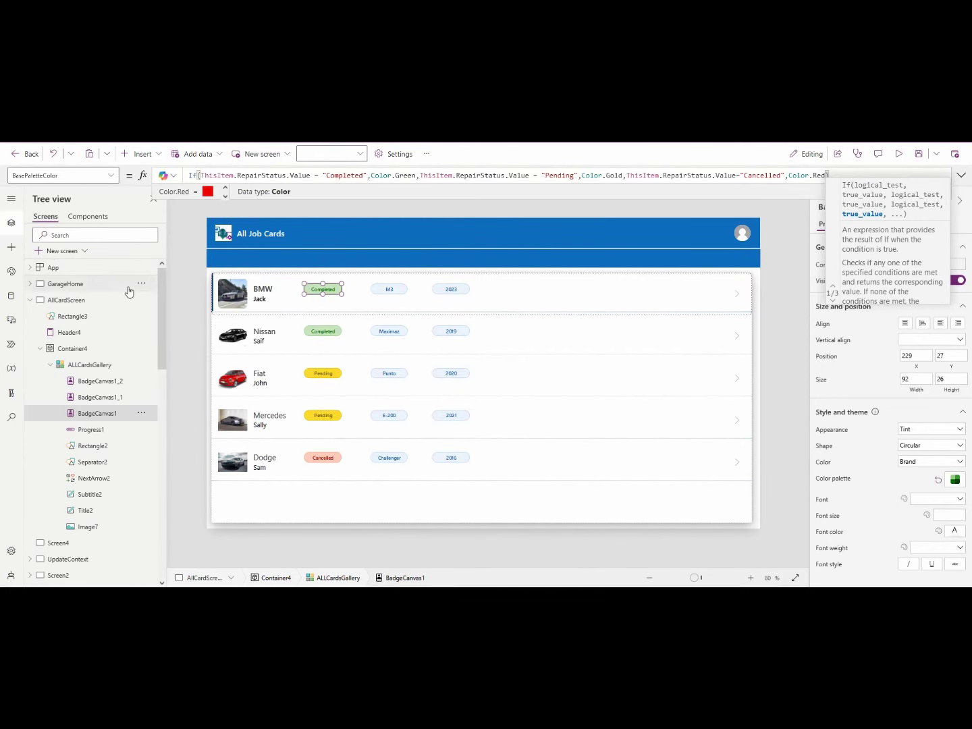
pyautogui.click(226, 176)
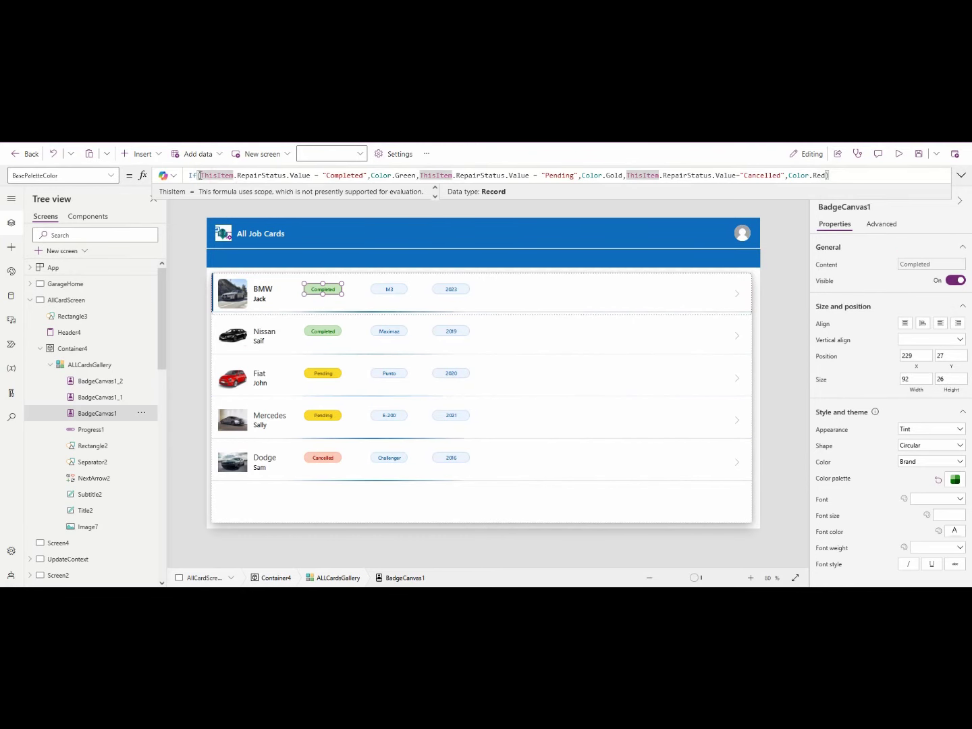
pyautogui.doubleClick(196, 175)
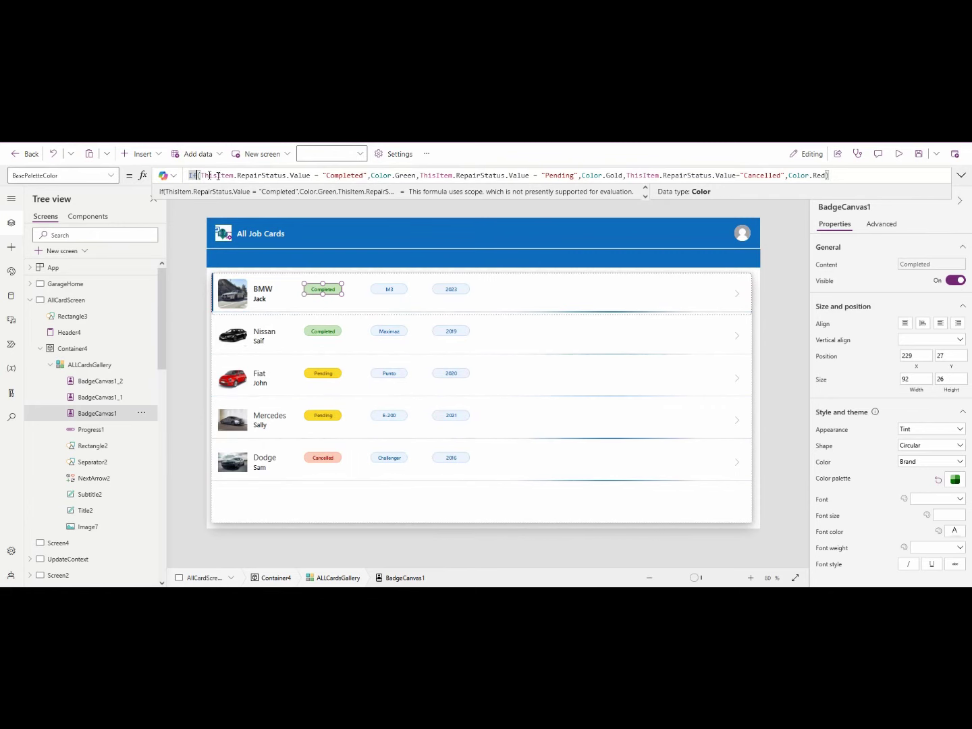
pyautogui.click(250, 175)
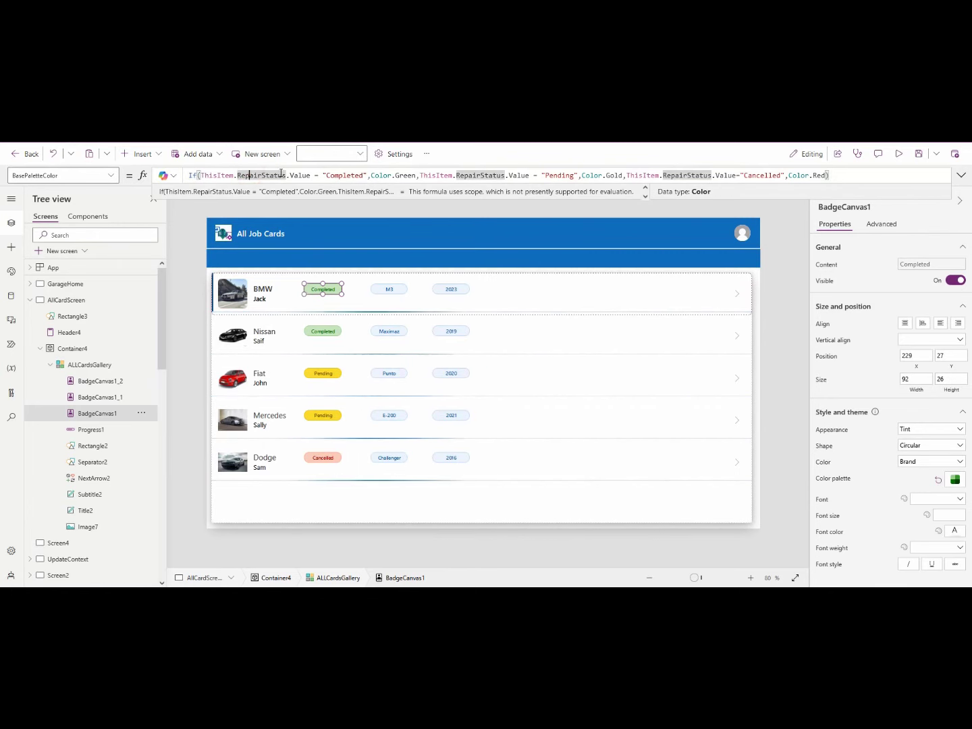
pyautogui.doubleClick(329, 175)
pyautogui.moveTo(370, 179); pyautogui.dragTo(536, 177)
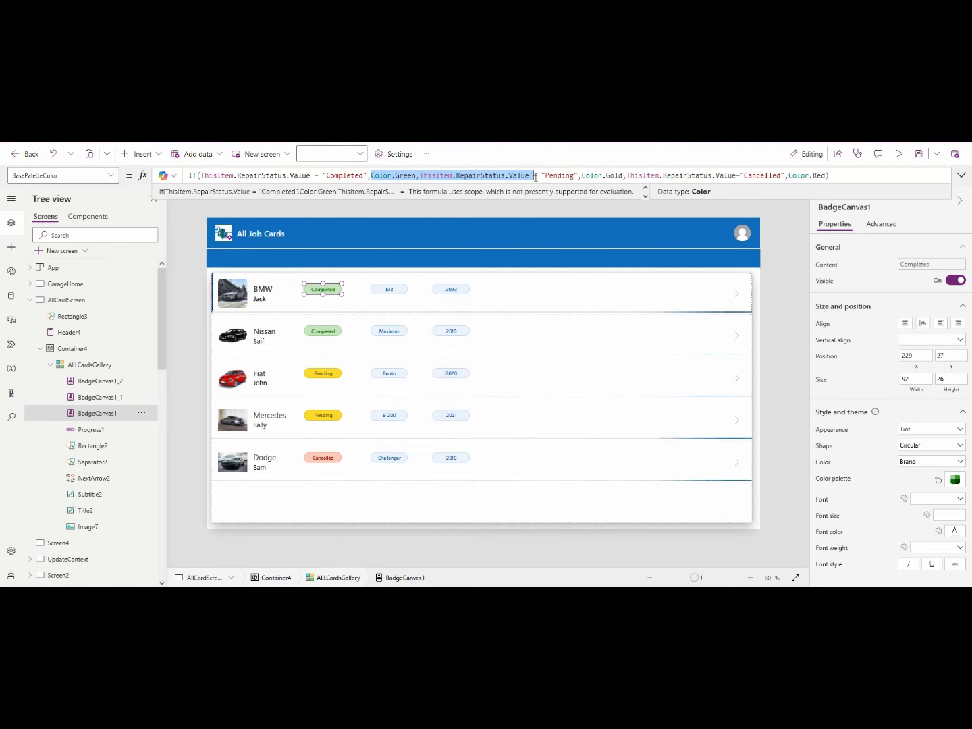
pyautogui.click(877, 177)
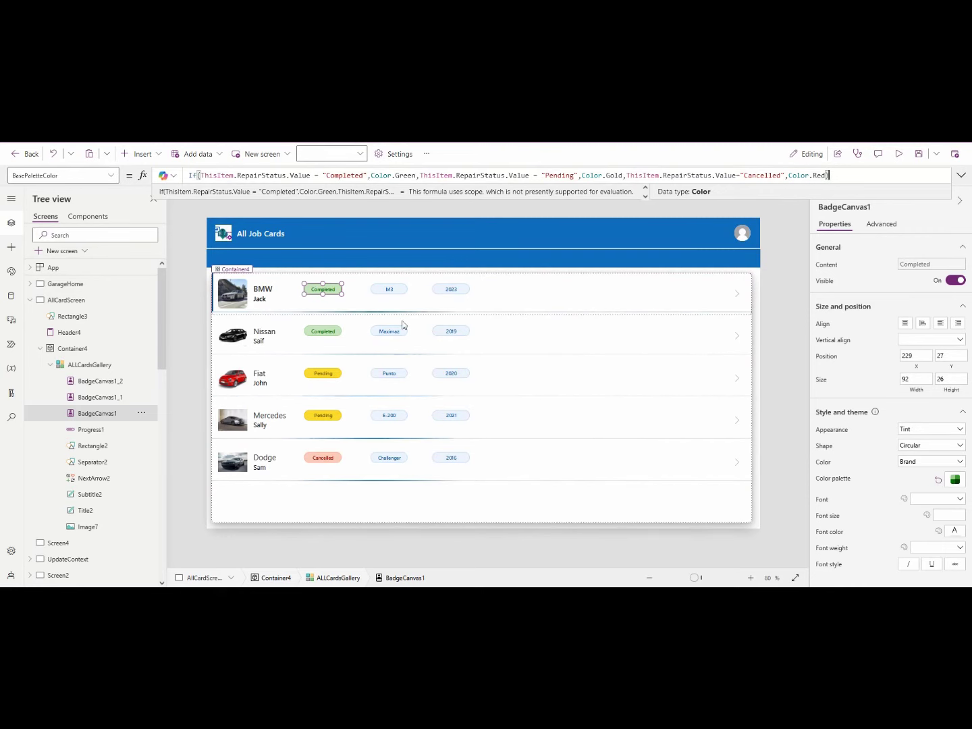
# Duplicate the year badge and place the copy beside it in the same row, at about X 695, Y 27
pyautogui.click(457, 296)
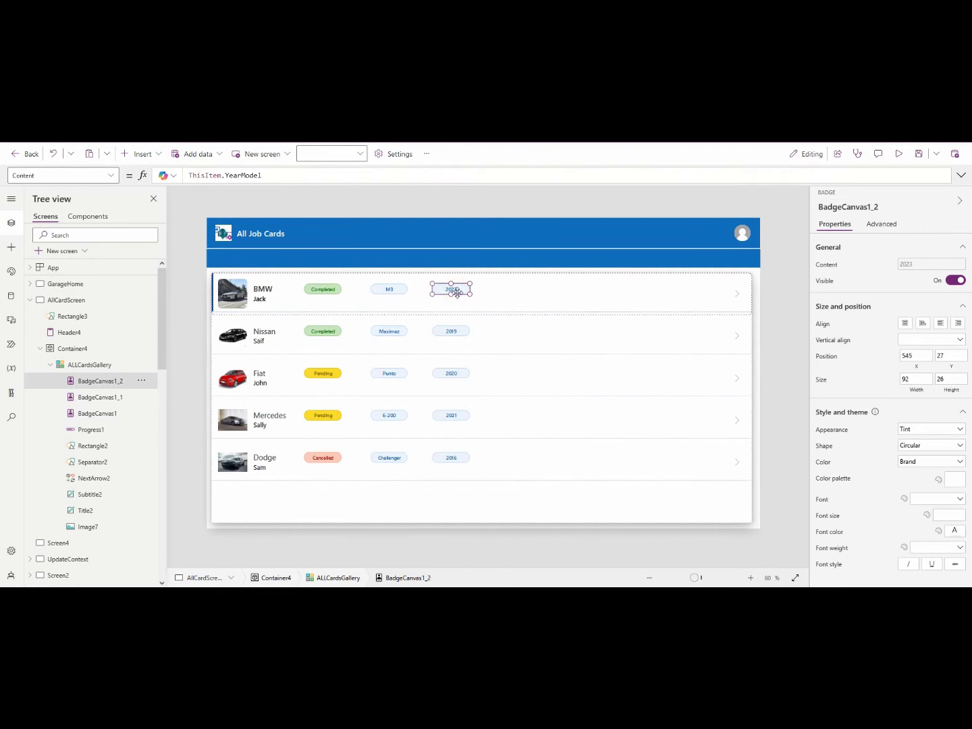
pyautogui.hotkey('ctrl', 'c')
pyautogui.hotkey('ctrl', 'v')
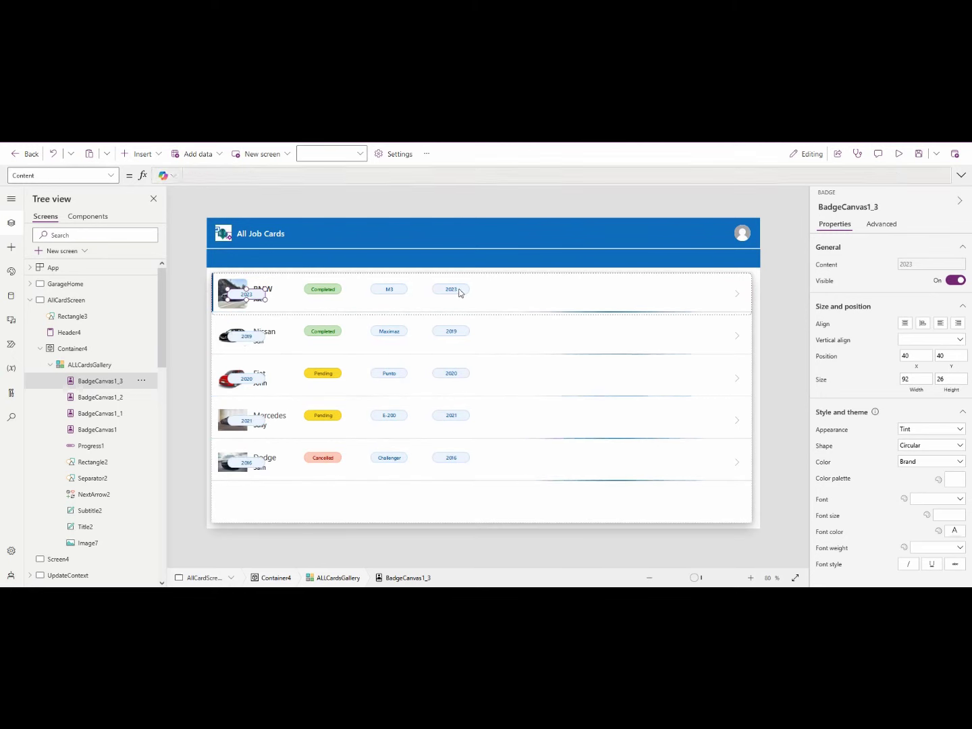
pyautogui.moveTo(512, 294); pyautogui.dragTo(517, 284)
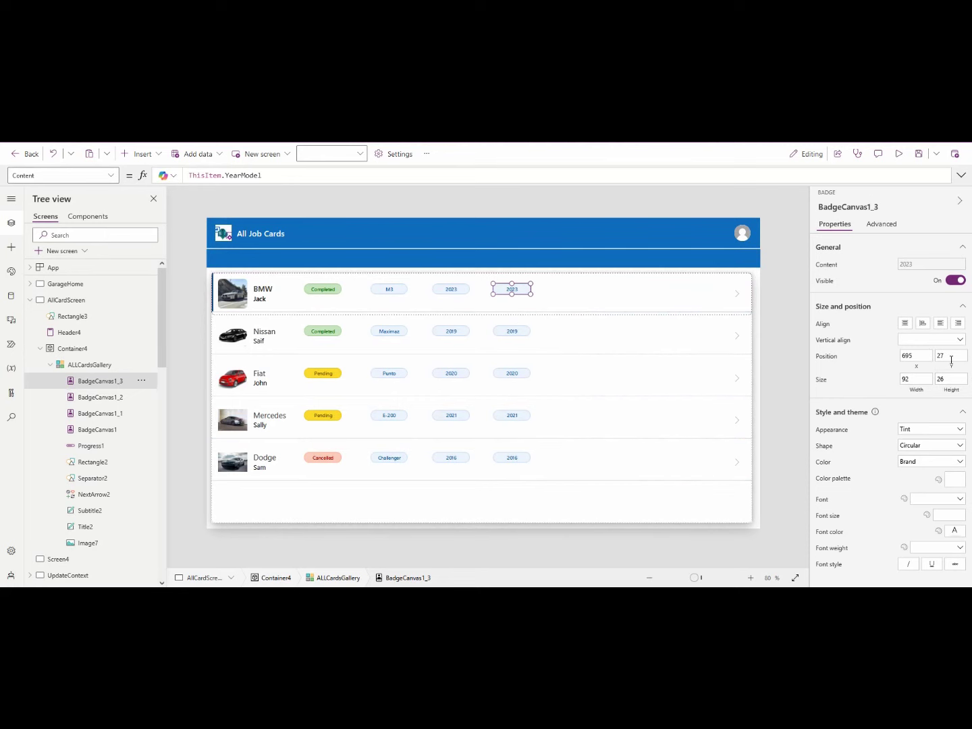
# Change the new badge's Content formula to ThisItem.Engine
pyautogui.doubleClick(255, 176)
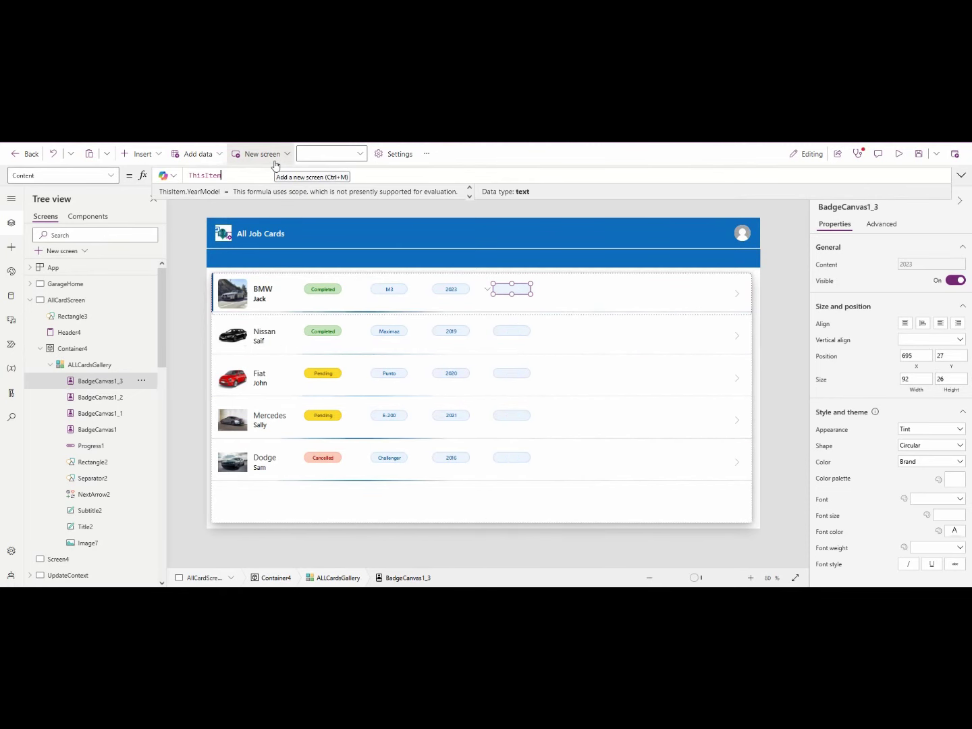
pyautogui.press('Down')
pyautogui.press('Down')
pyautogui.press('Down')
pyautogui.press('Down')
pyautogui.press('Down')
pyautogui.press('Down')
pyautogui.press('Down')
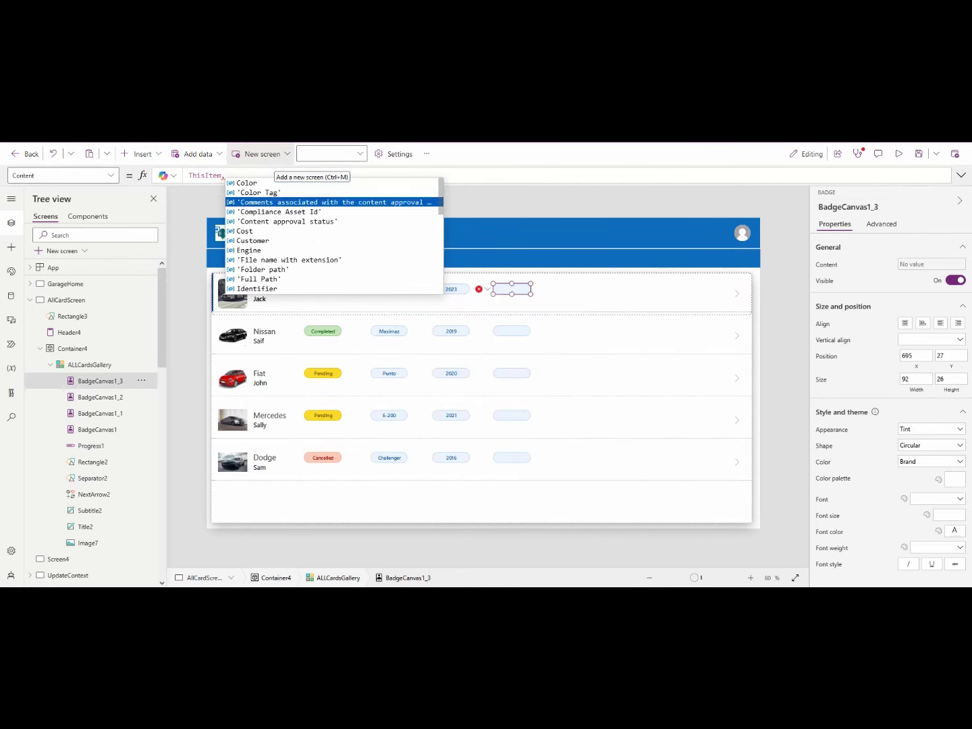
pyautogui.press('Tab')
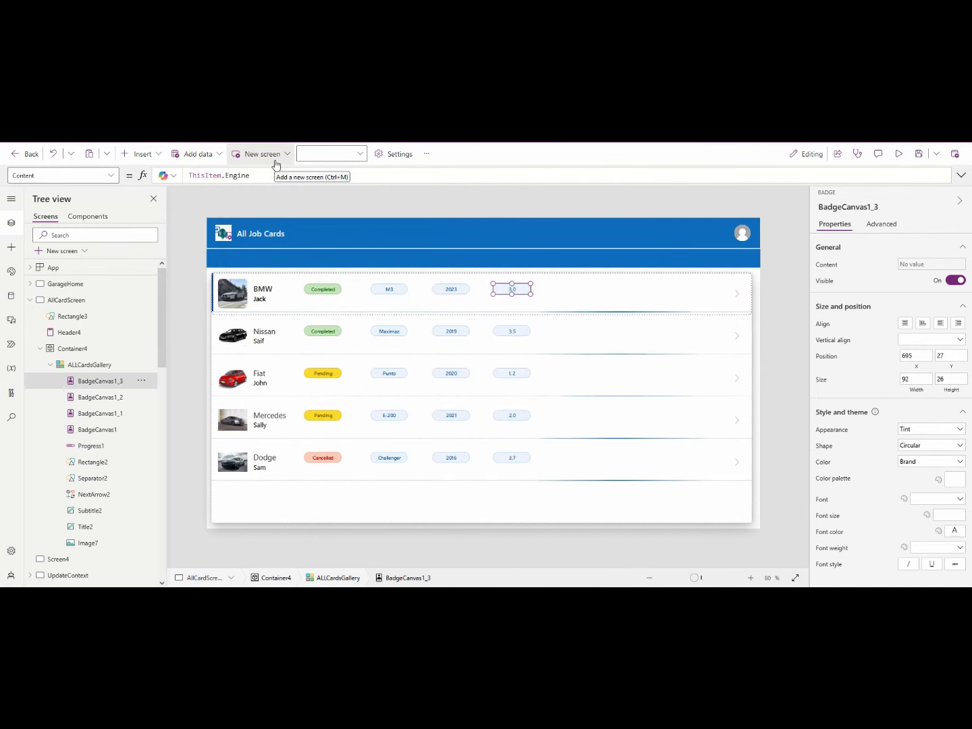
# Select the model badge in the gallery's first row
pyautogui.click(391, 293)
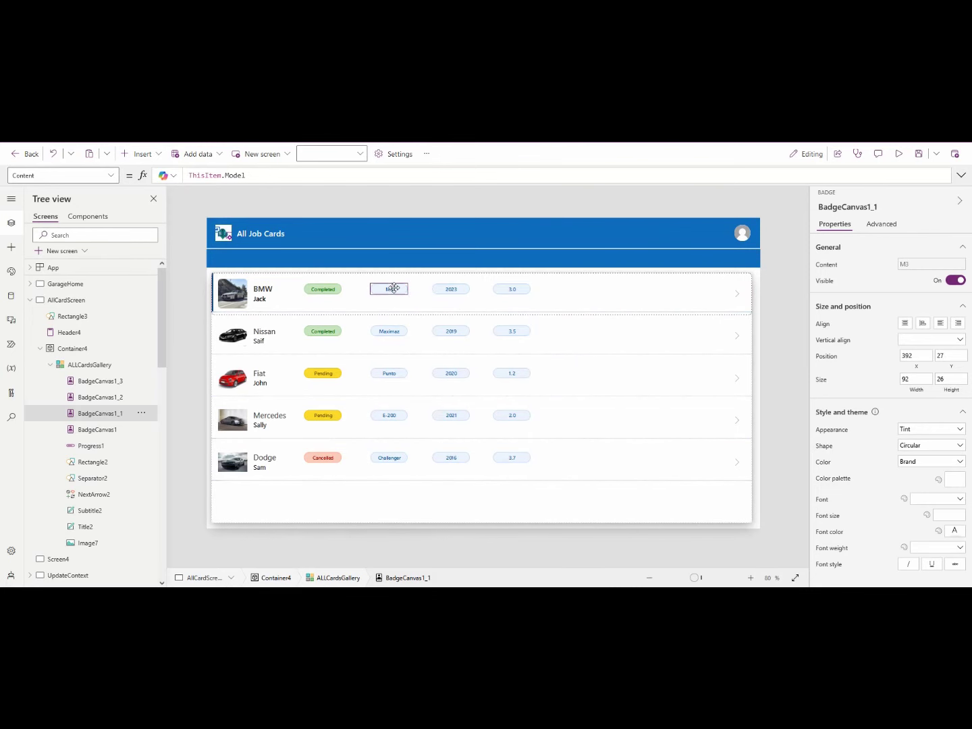
# Set the appearance of the year badge in the gallery to Filled
pyautogui.click(453, 291)
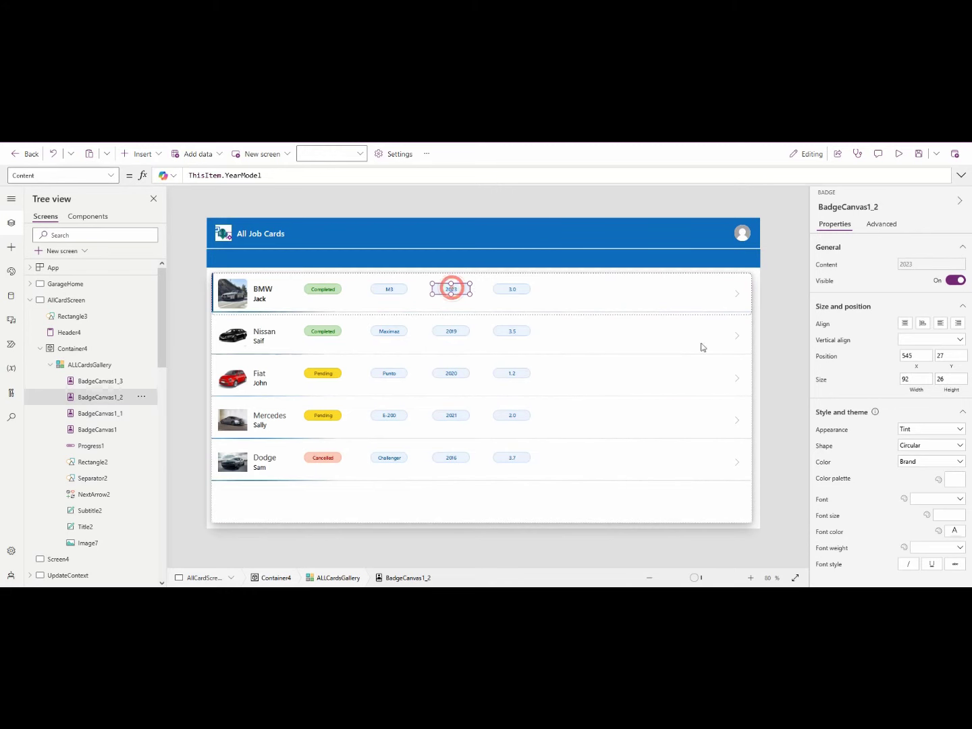
pyautogui.click(922, 433)
pyautogui.click(921, 442)
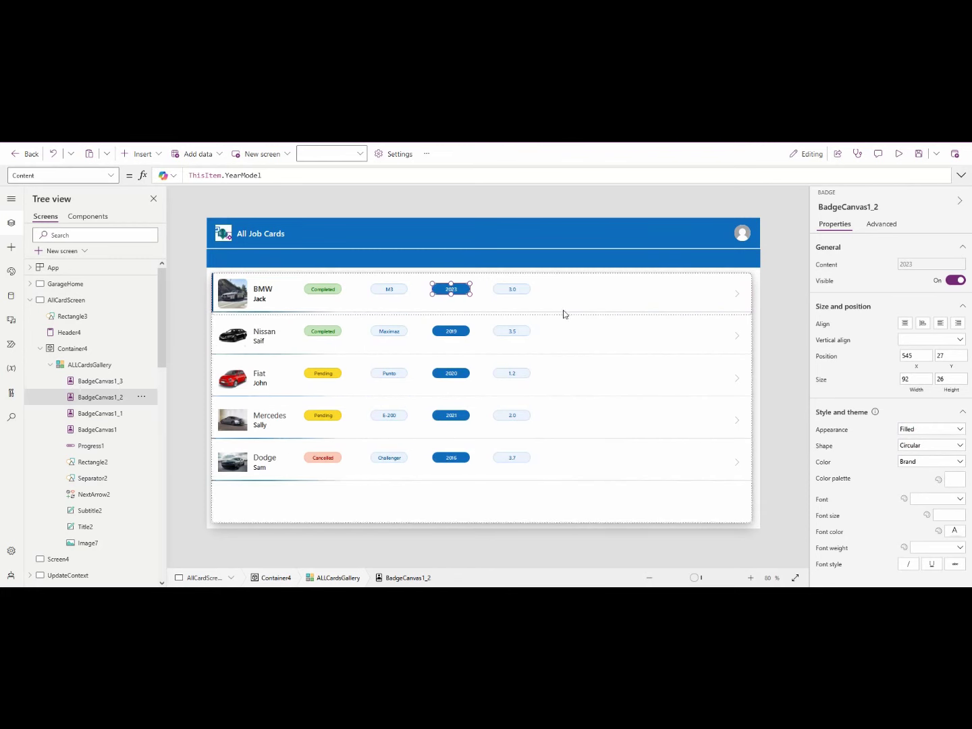
# Try the Ghost appearance on the engine badge, and settle on Outline
pyautogui.click(516, 289)
pyautogui.click(917, 428)
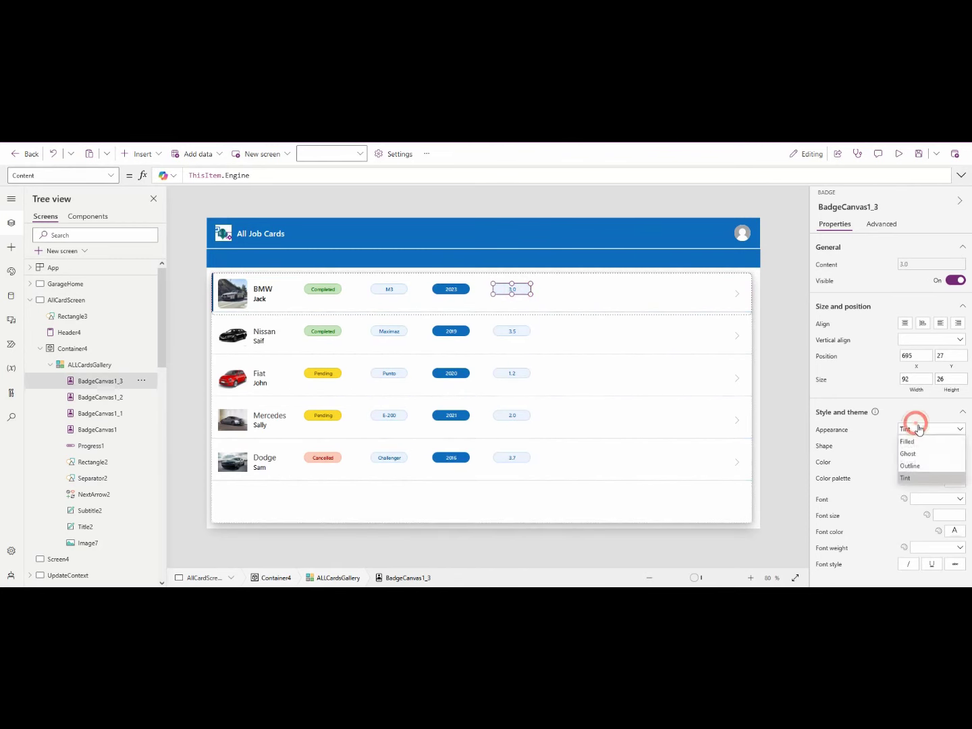
pyautogui.click(911, 453)
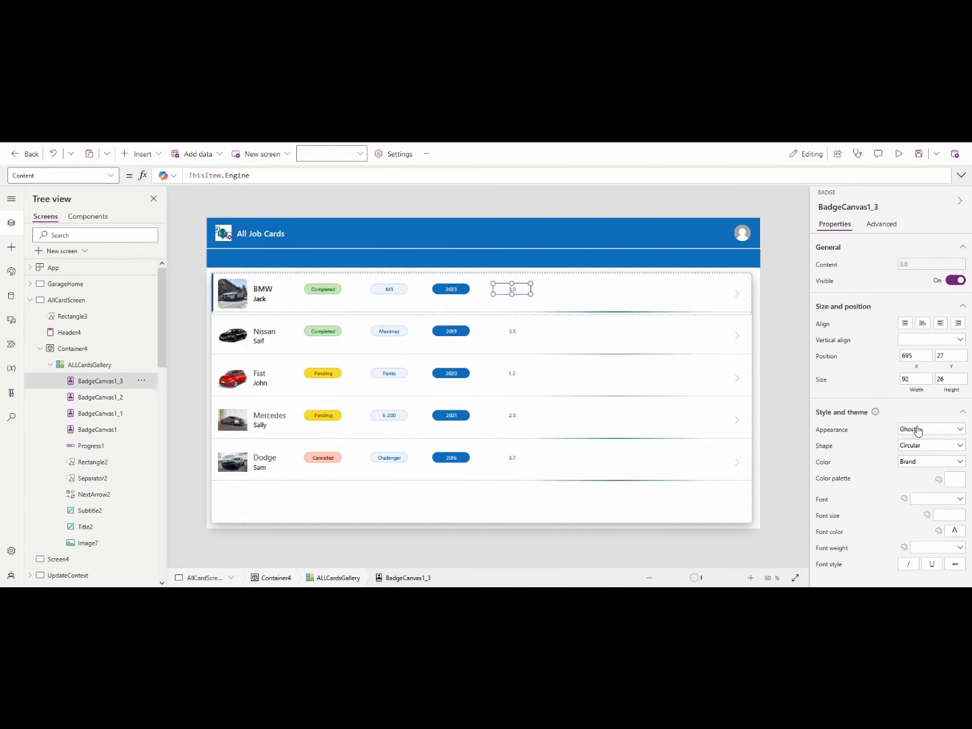
pyautogui.click(912, 429)
pyautogui.click(916, 464)
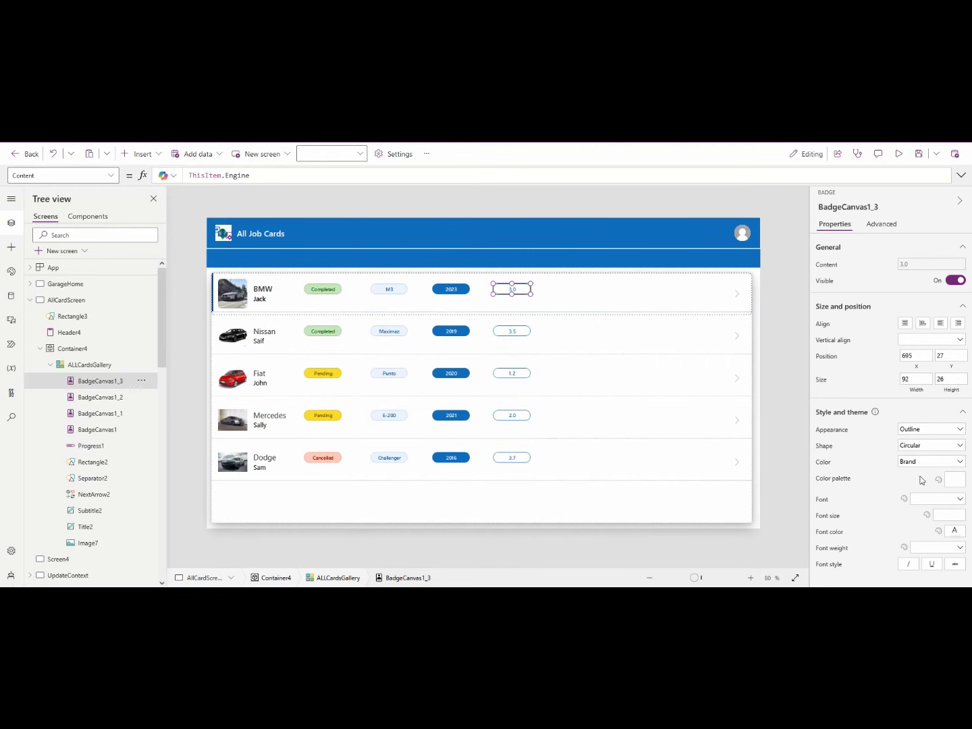
# Apply the standard orange-brown colour palette to the engine badge and deselect it
pyautogui.click(952, 481)
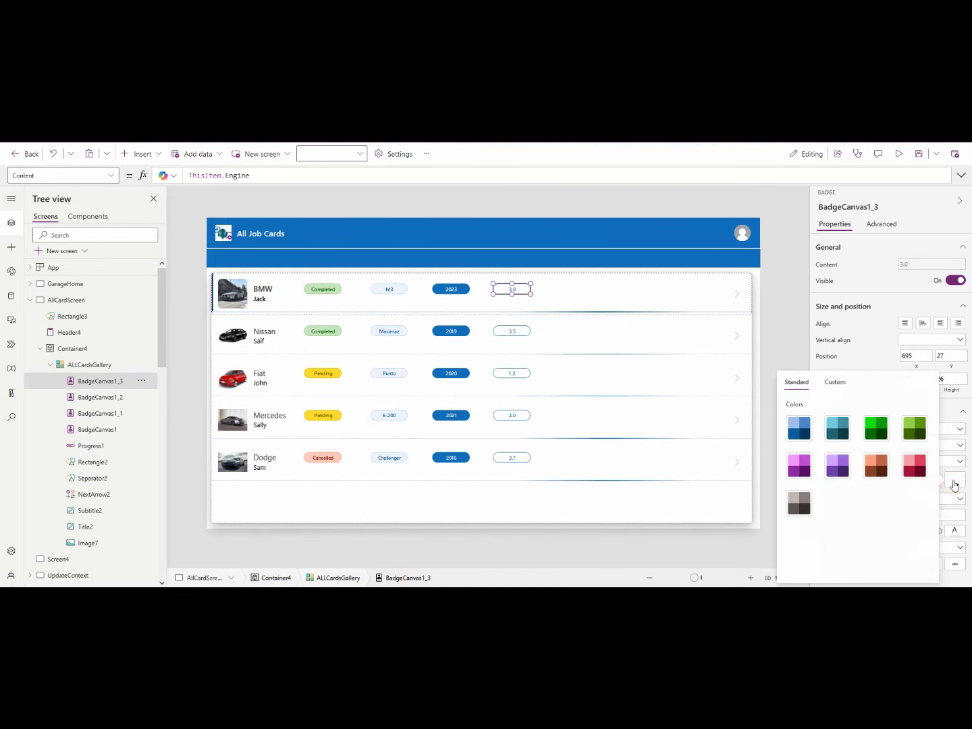
pyautogui.click(878, 467)
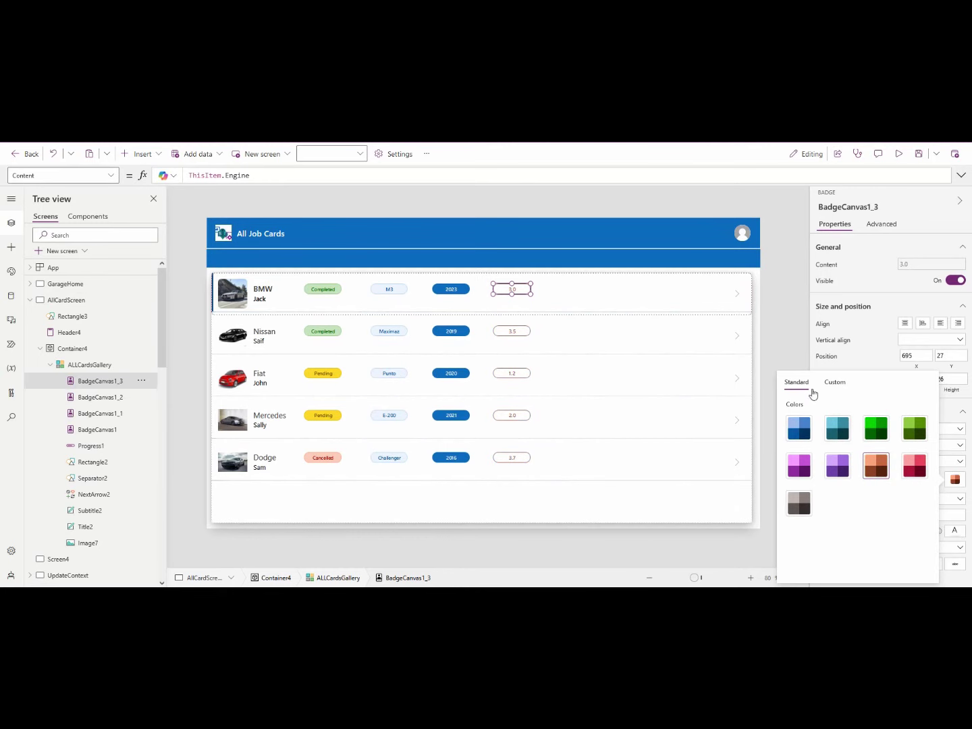
pyautogui.click(844, 364)
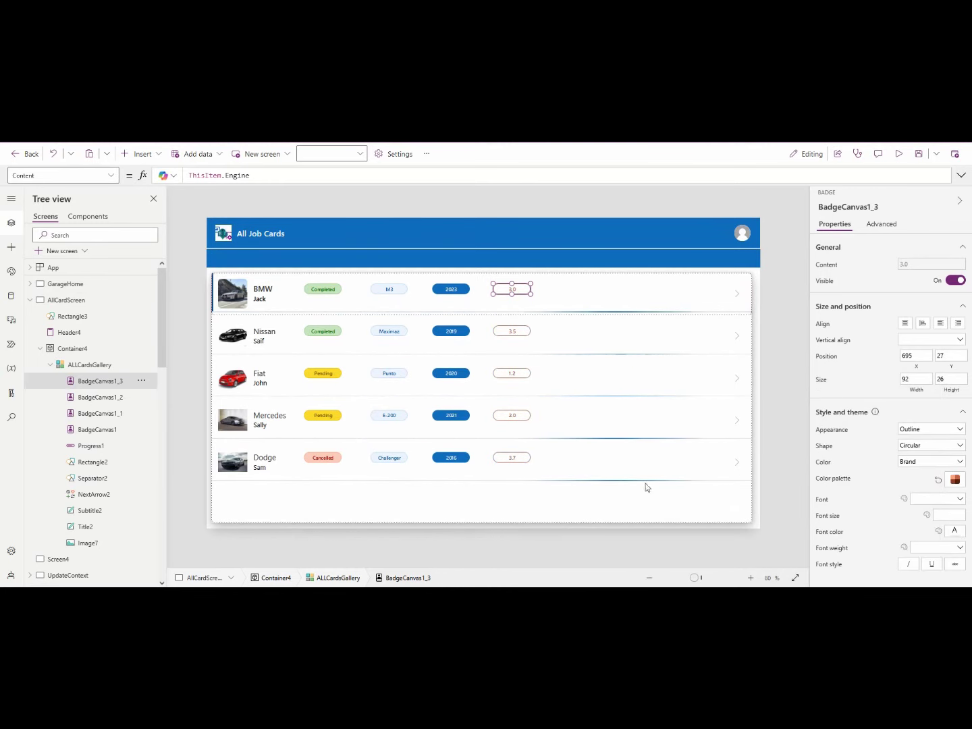
pyautogui.click(597, 534)
pyautogui.click(775, 302)
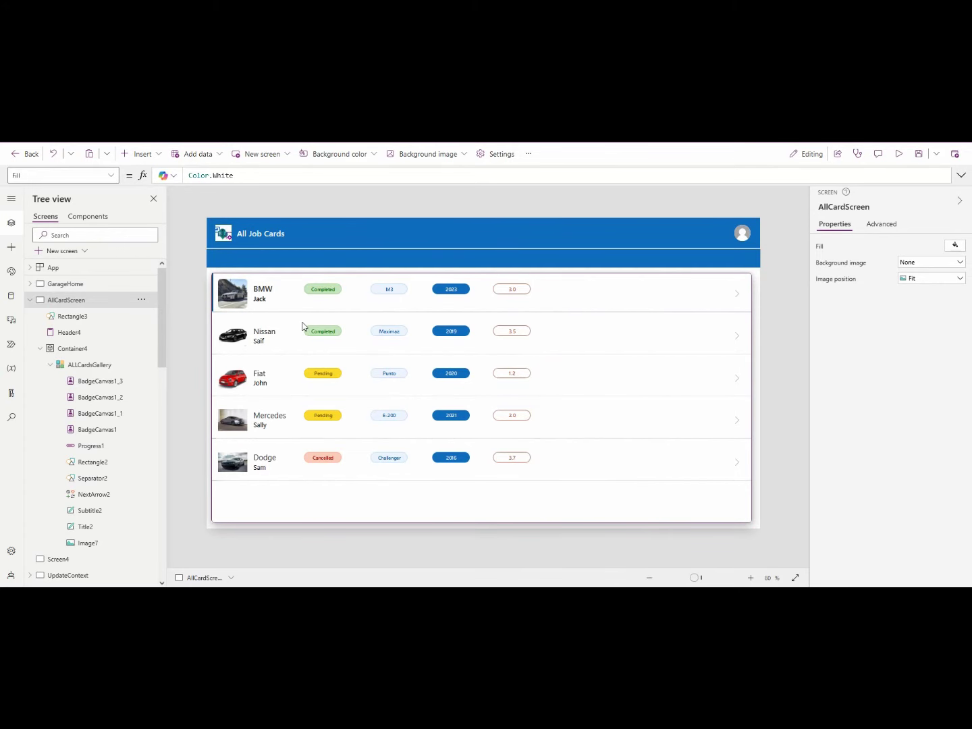
# Insert a text label on AllCardScreen and place it in the blue band above the gallery
pyautogui.click(139, 154)
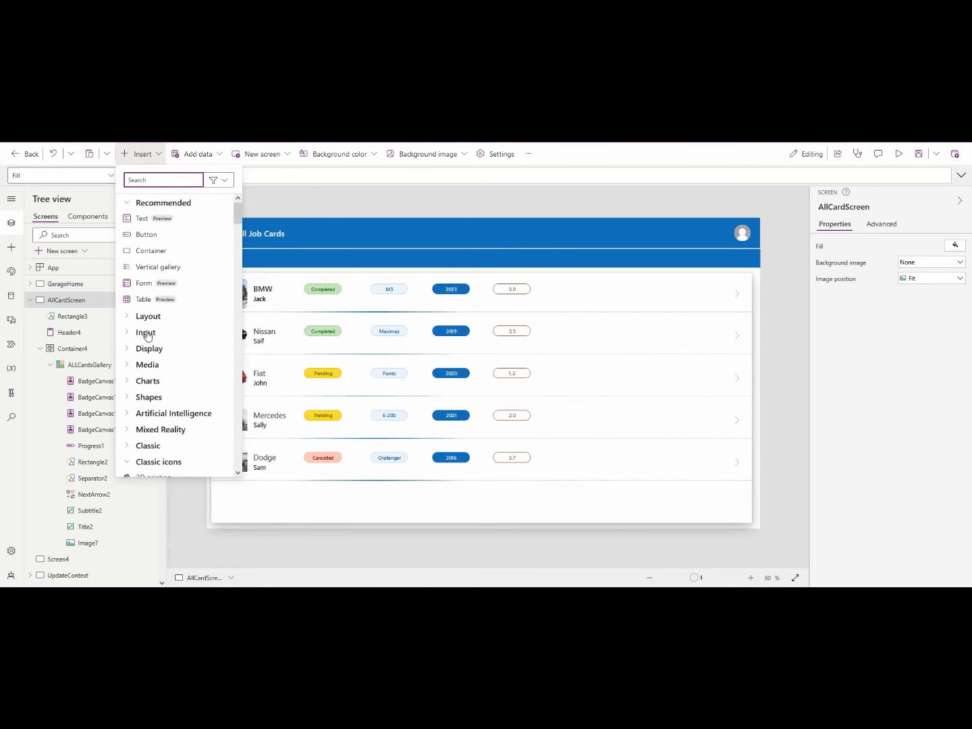
pyautogui.click(158, 218)
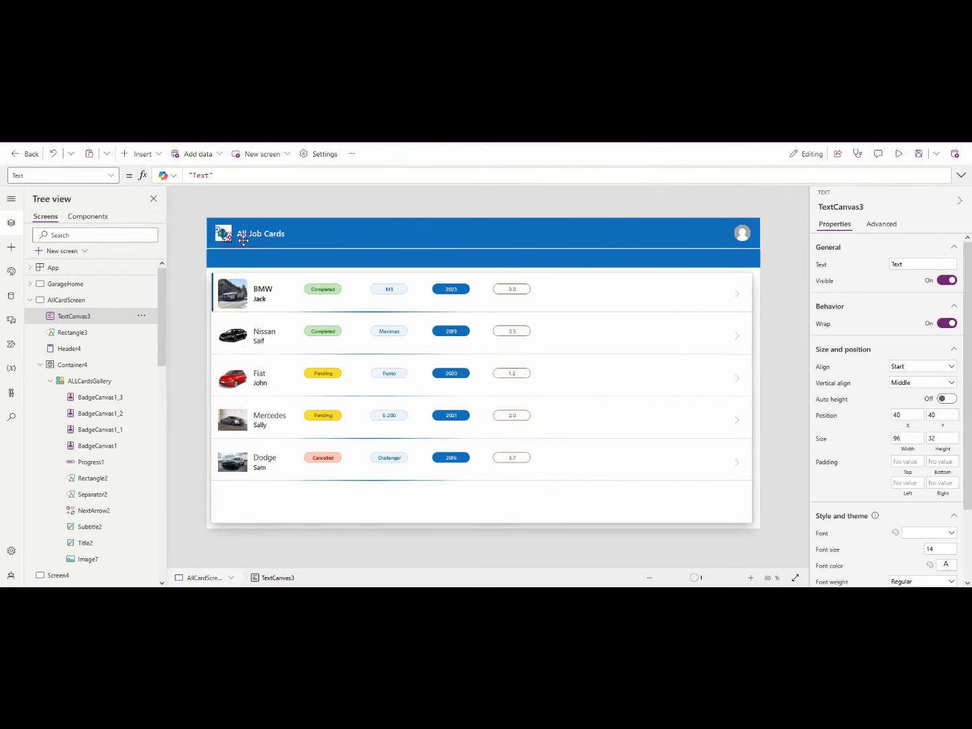
pyautogui.moveTo(301, 262)
pyautogui.mouseDown()
pyautogui.moveTo(336, 278)
pyautogui.moveTo(324, 256)
pyautogui.moveTo(317, 259)
pyautogui.mouseUp()
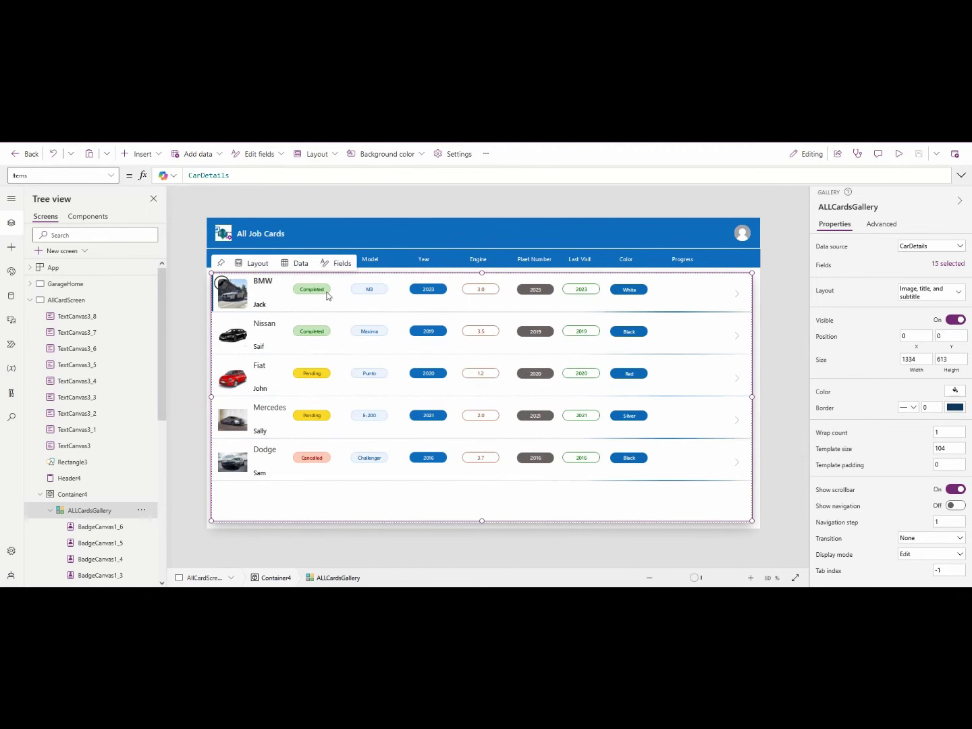
# Change the content formula of the badge under the Last Visit header to ThisItem.Last_Visit
pyautogui.click(583, 292)
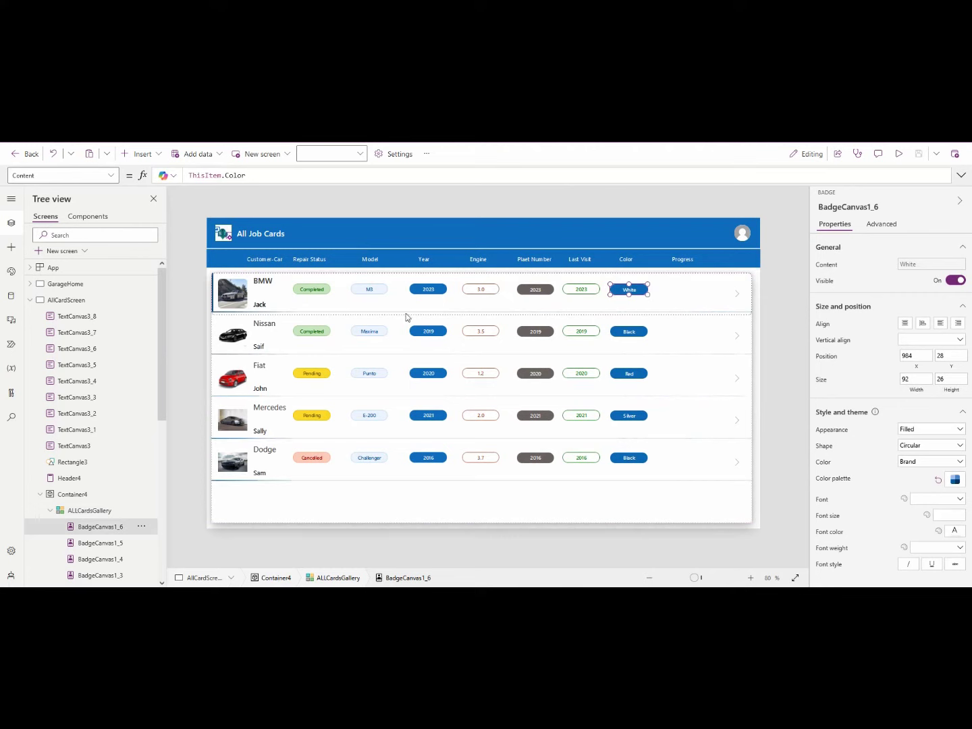
pyautogui.click(587, 289)
pyautogui.click(276, 174)
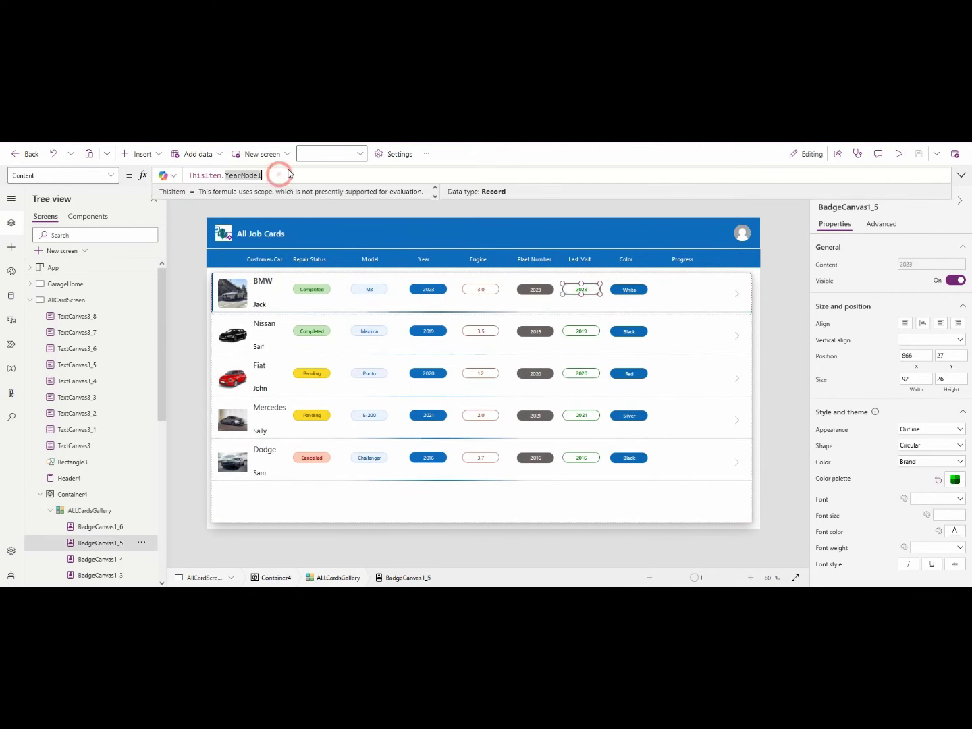
pyautogui.press('BackSpace')
pyautogui.press('BackSpace')
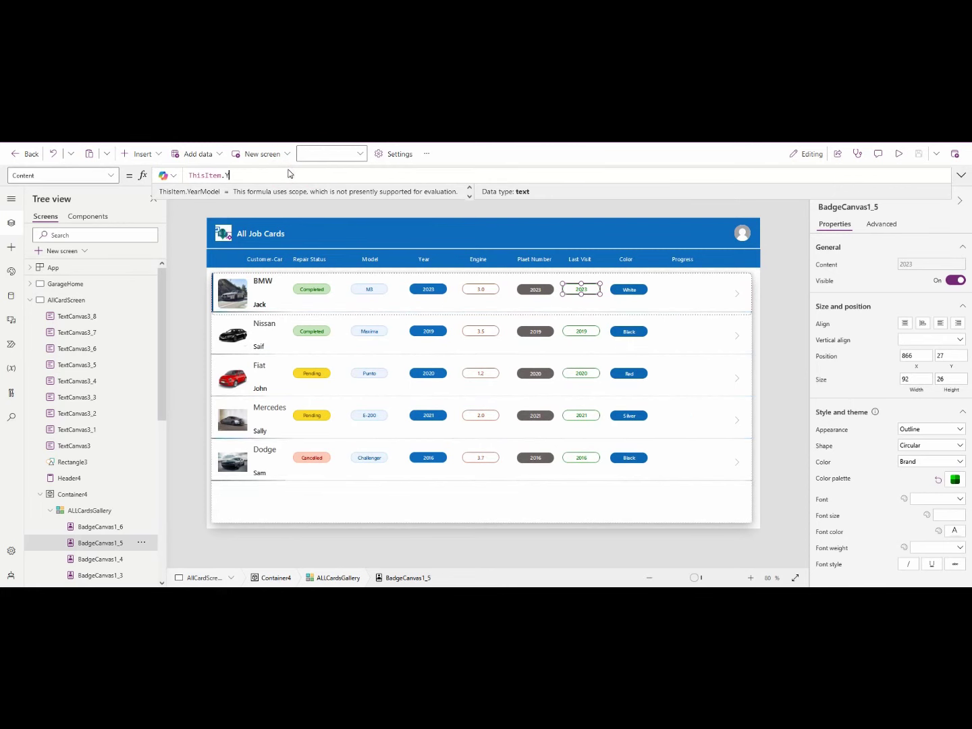
pyautogui.press('BackSpace')
pyautogui.write('last')
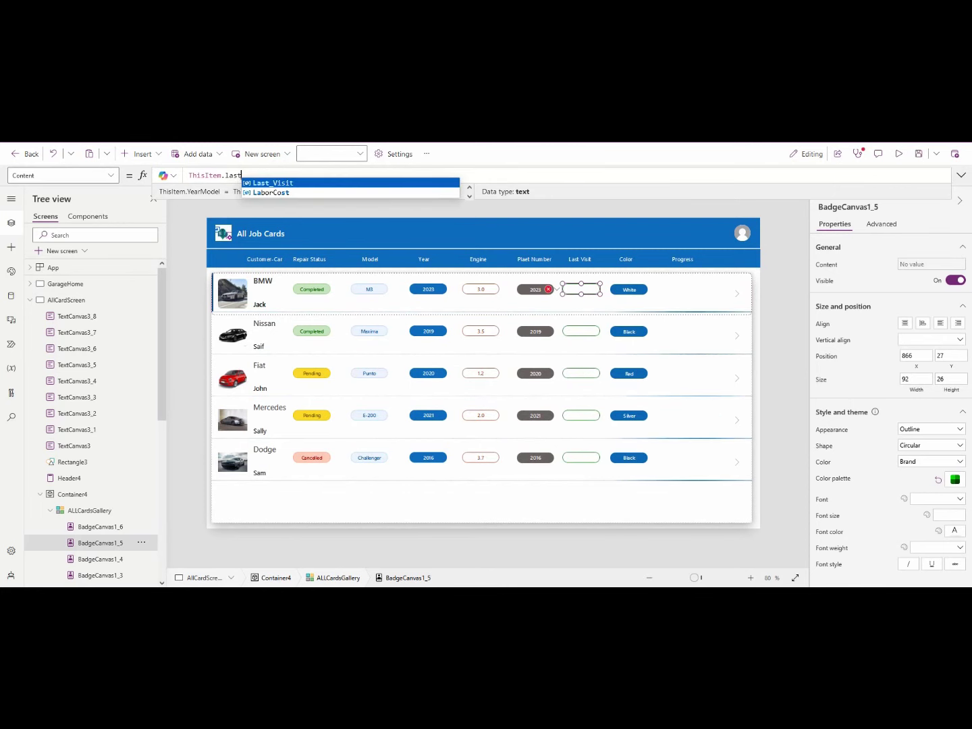
pyautogui.press('Tab')
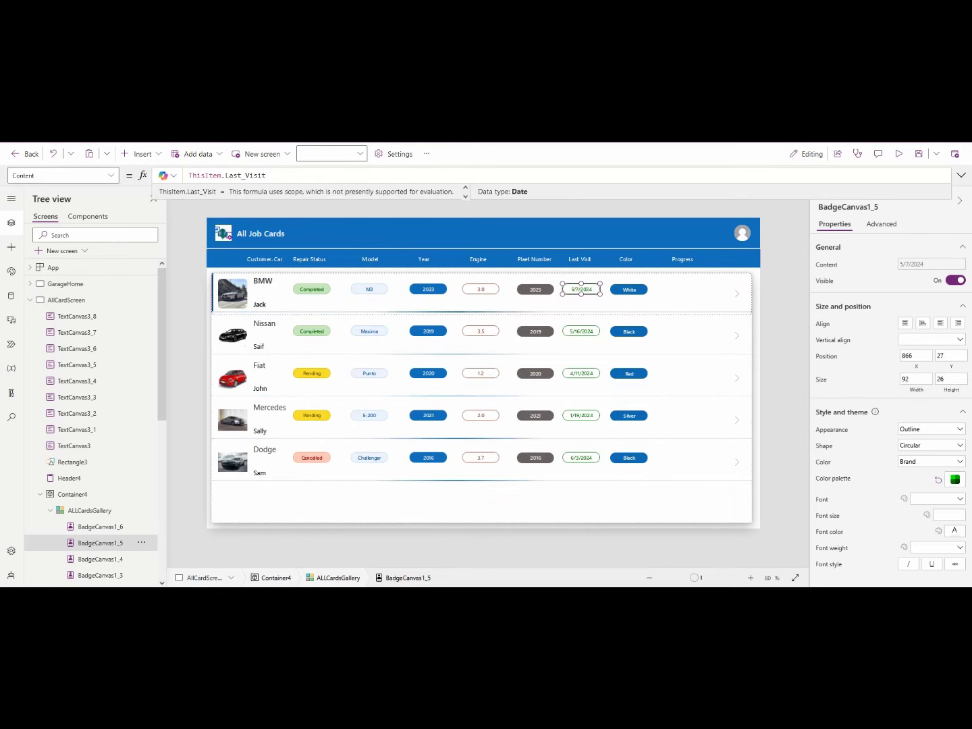
# Point the content formula of the dark grey plate number badge to the item's plate field
pyautogui.click(533, 295)
pyautogui.doubleClick(243, 174)
pyautogui.write('Plate')
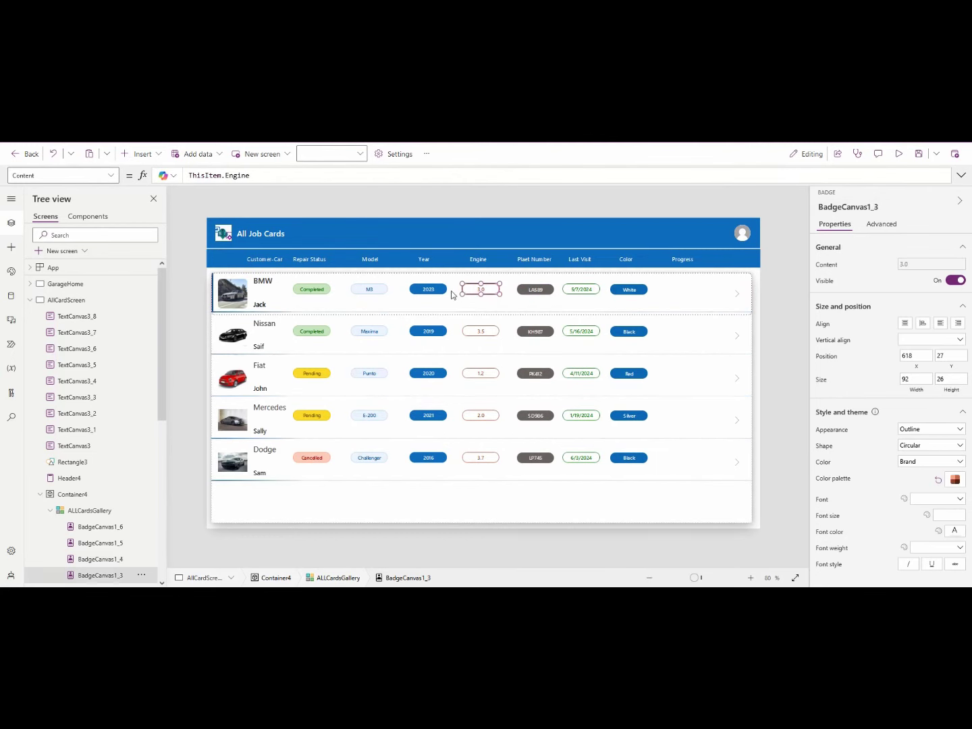
pyautogui.click(428, 288)
pyautogui.click(294, 290)
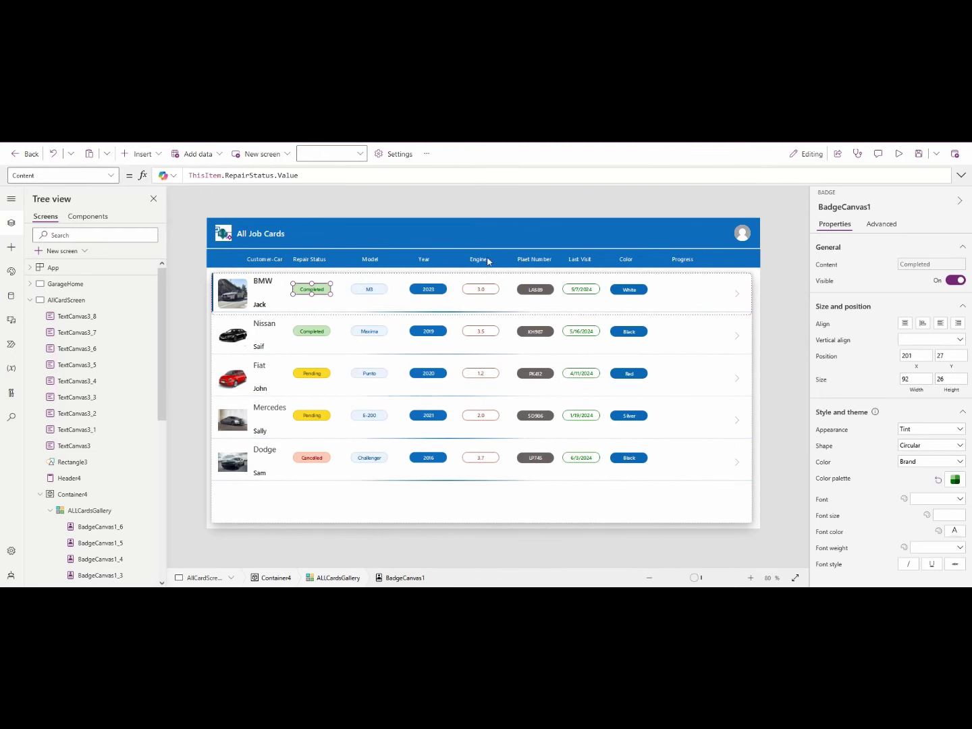
pyautogui.click(264, 262)
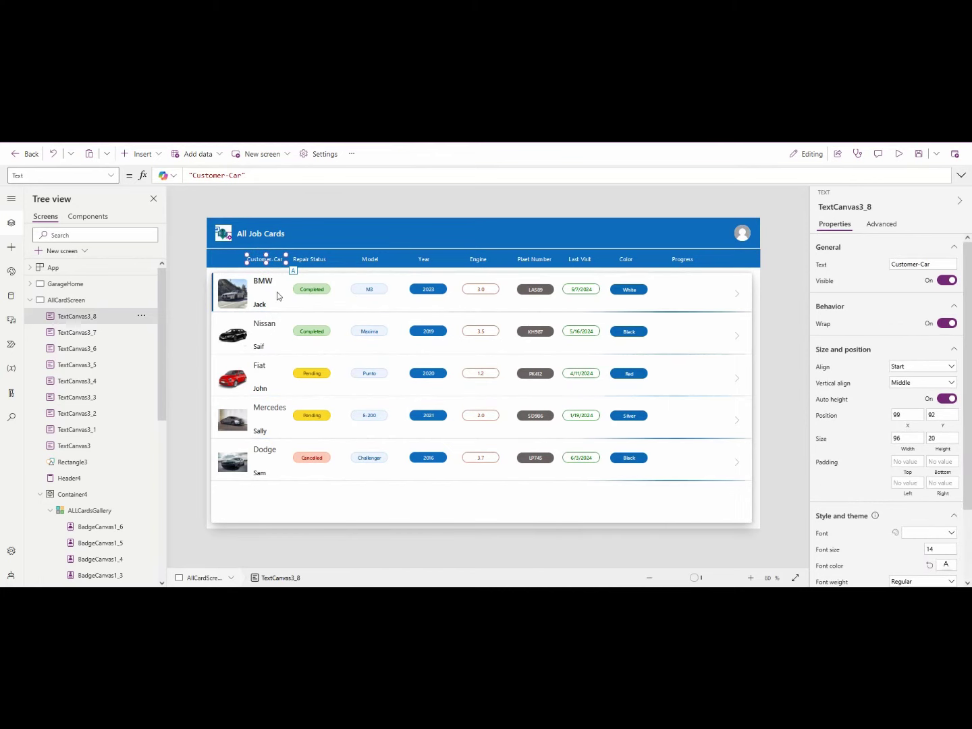
pyautogui.click(781, 316)
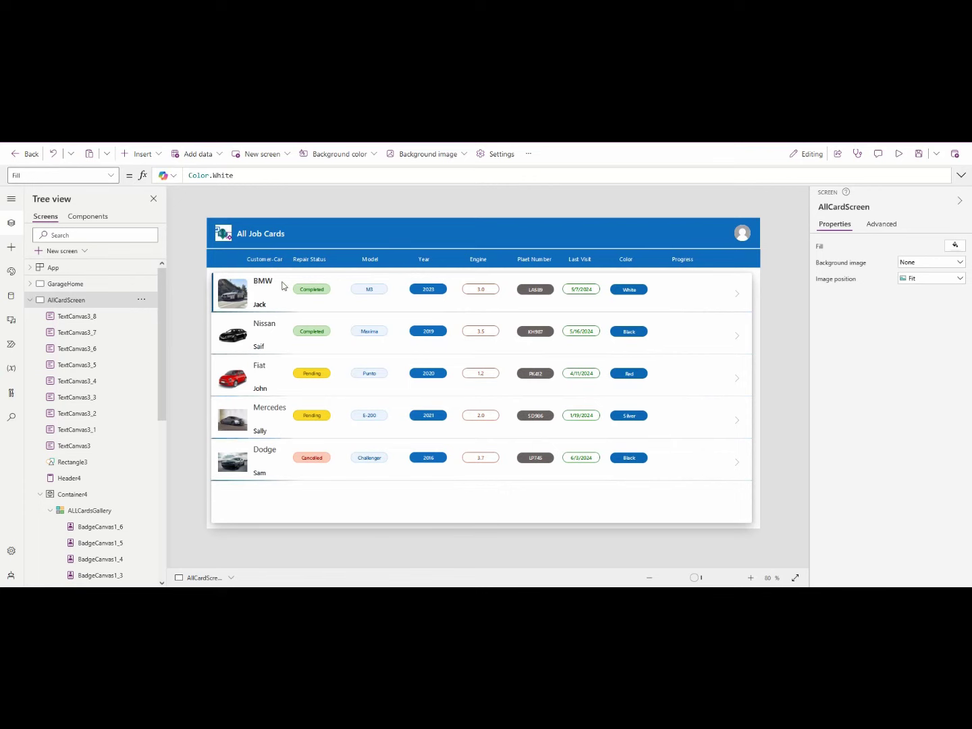
pyautogui.click(90, 300)
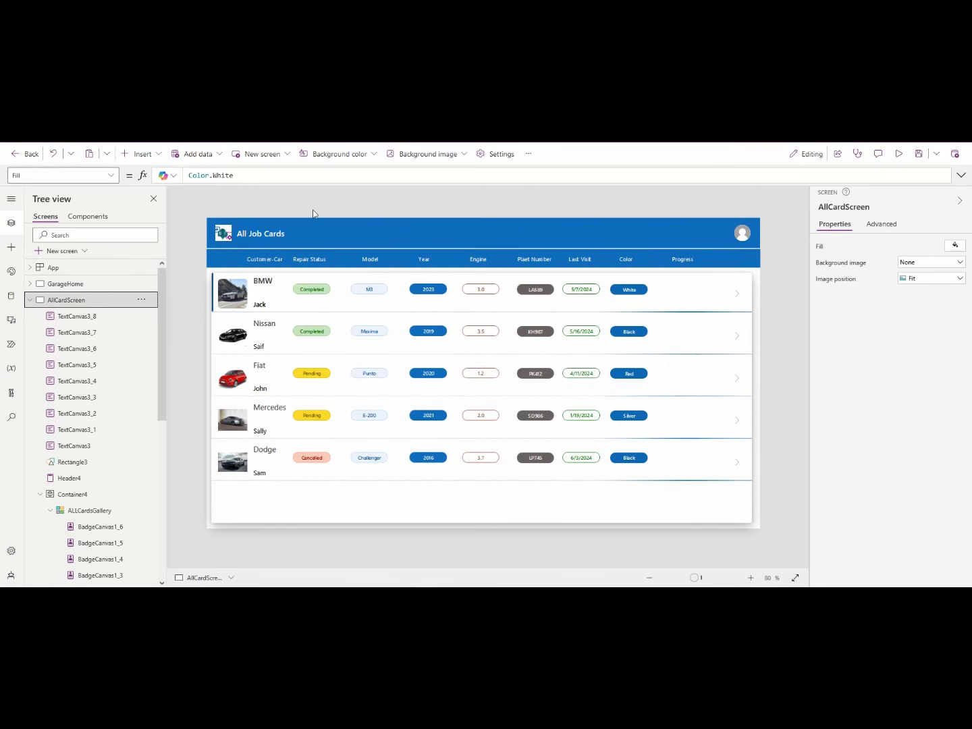
# Insert a Progress Bar control into ALLCardsGallery
pyautogui.click(282, 403)
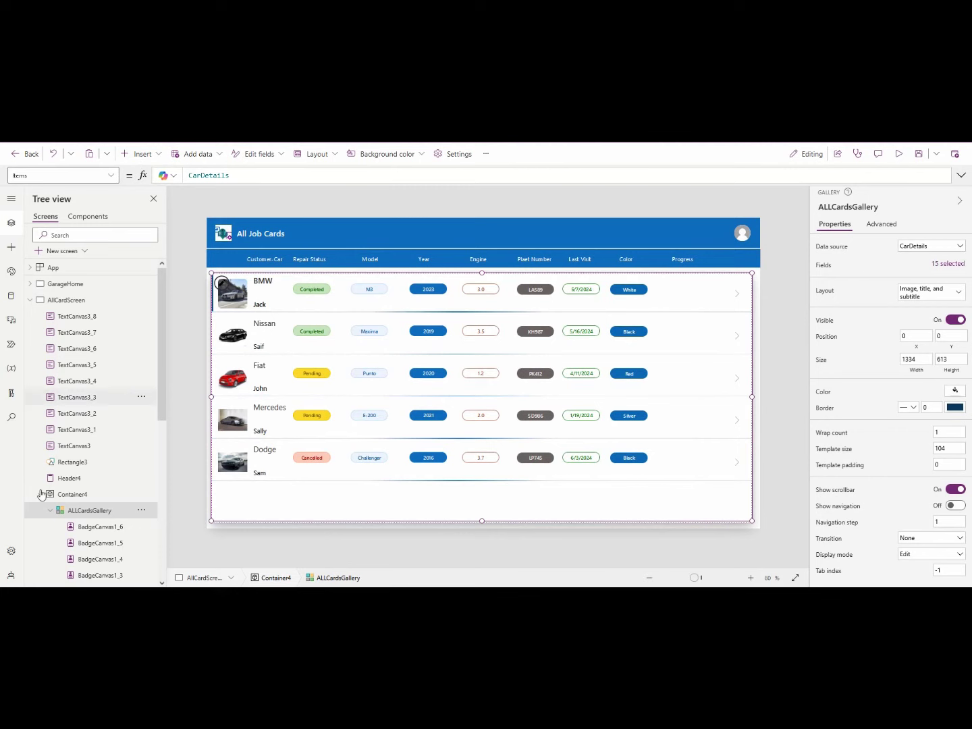
pyautogui.click(91, 511)
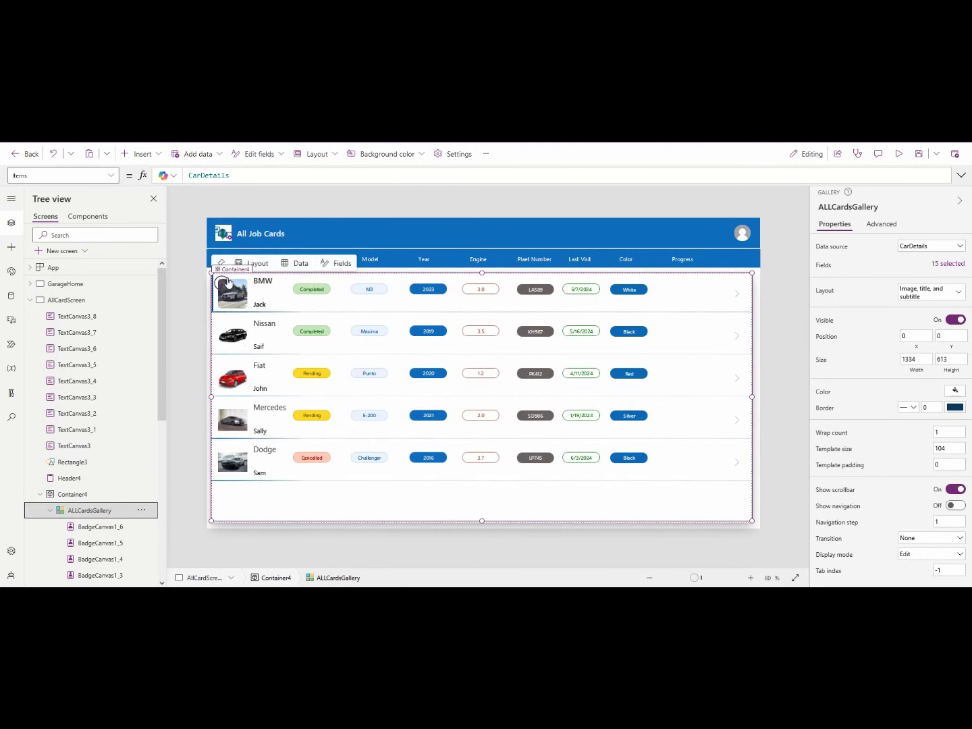
pyautogui.click(154, 155)
pyautogui.click(151, 175)
pyautogui.write('pro')
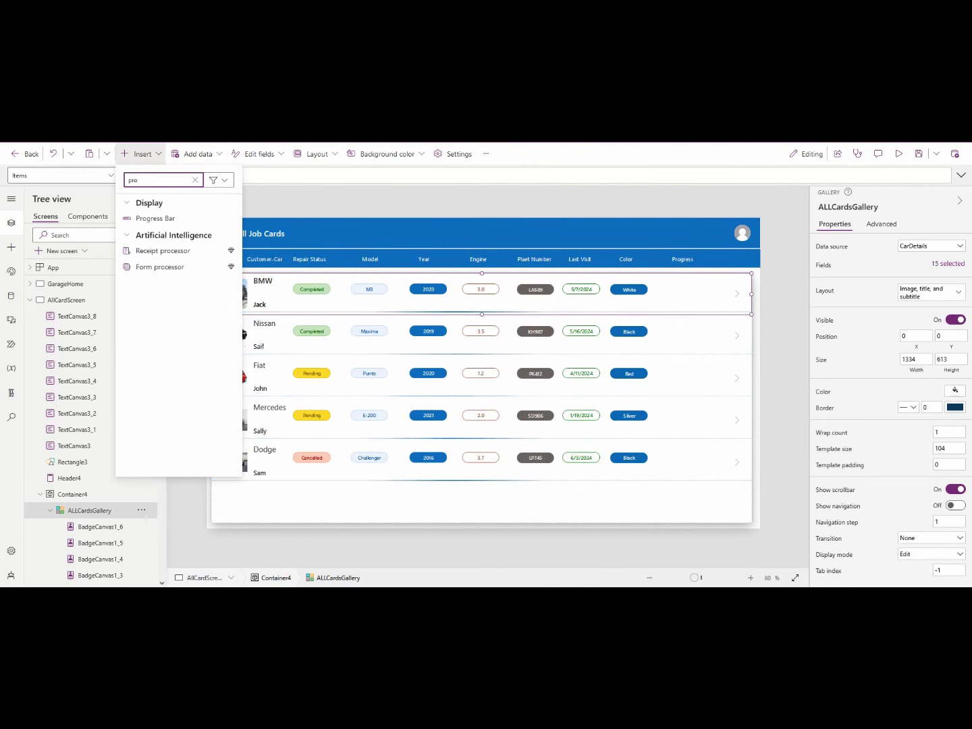
pyautogui.click(177, 216)
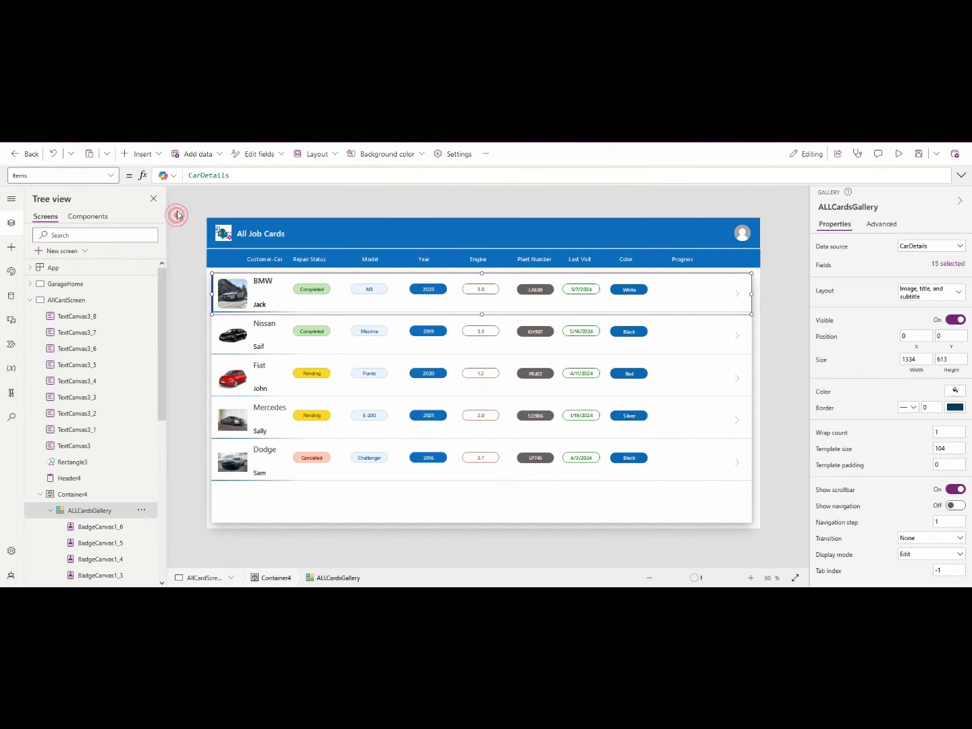
# Place the progress bar under the Progress header at about X 1093, about 154 wide, and set its Y position to 28
pyautogui.moveTo(429, 289); pyautogui.dragTo(660, 294)
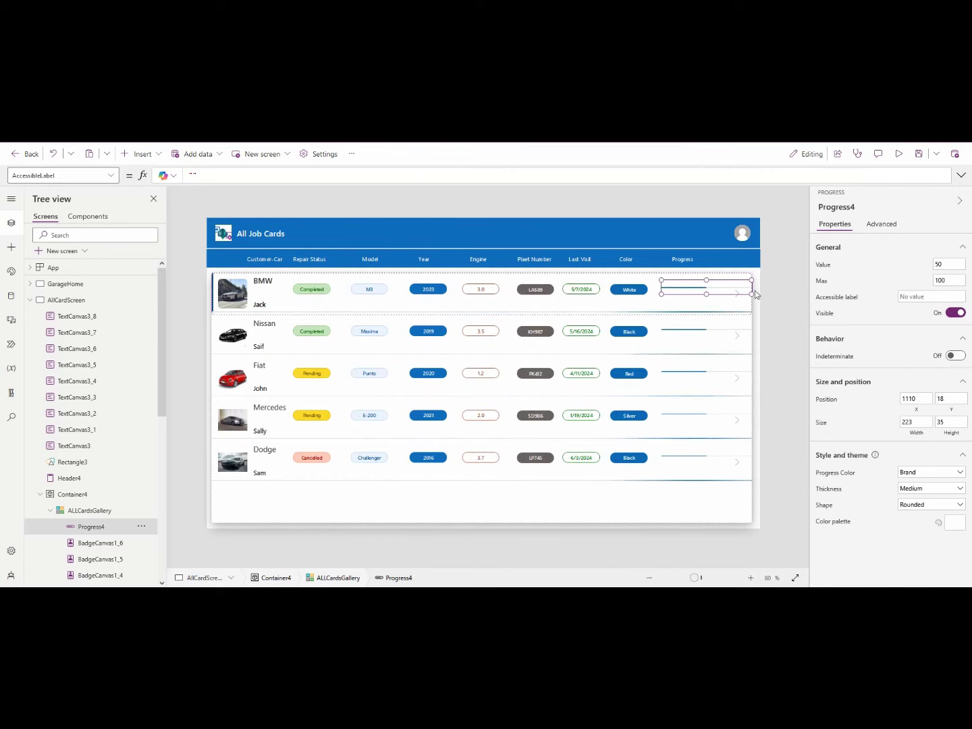
pyautogui.moveTo(726, 292); pyautogui.dragTo(710, 288)
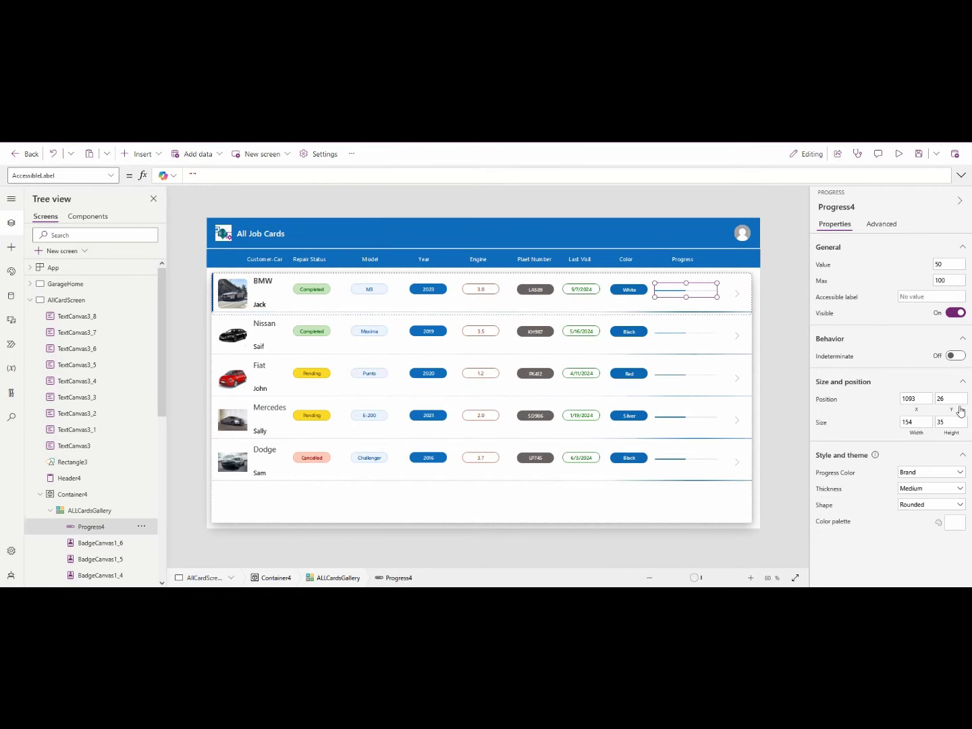
pyautogui.click(641, 292)
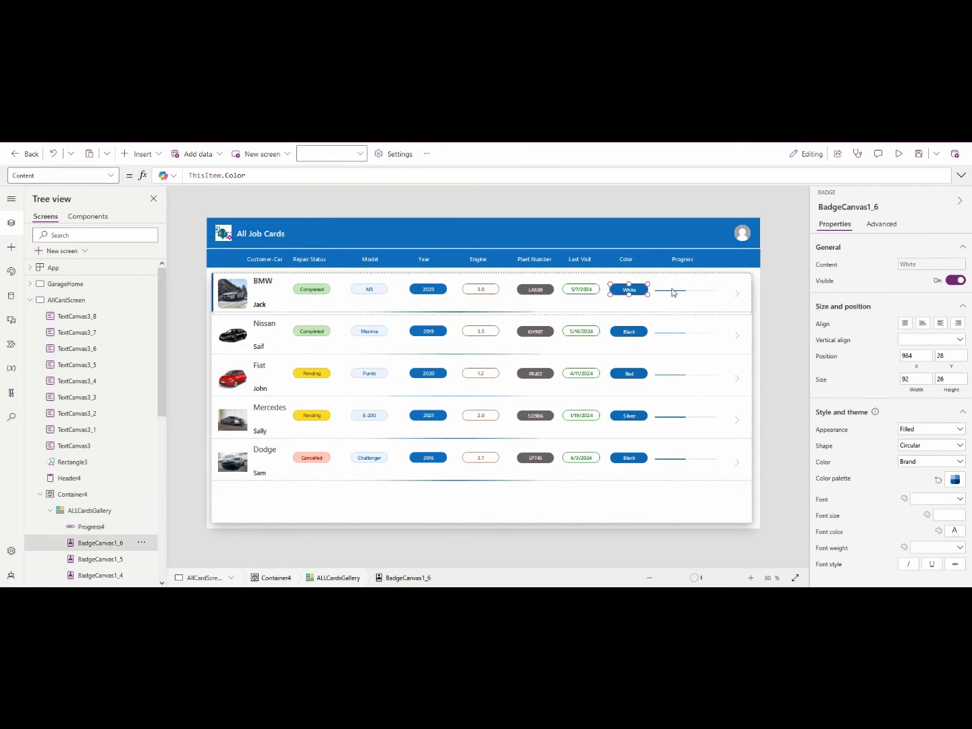
pyautogui.click(680, 289)
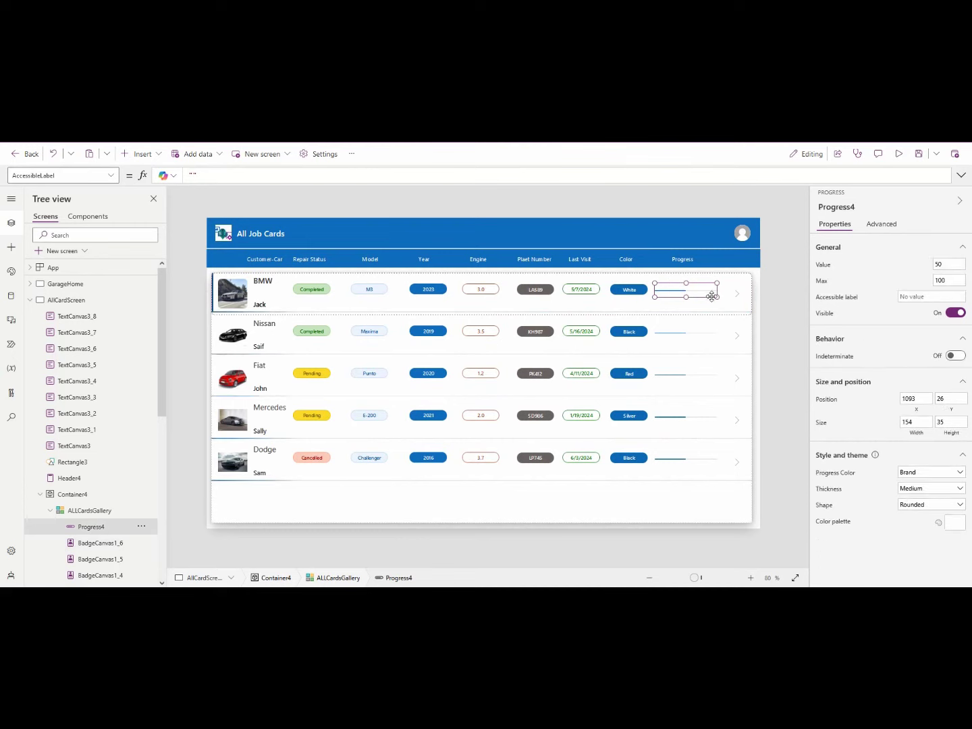
pyautogui.click(962, 399)
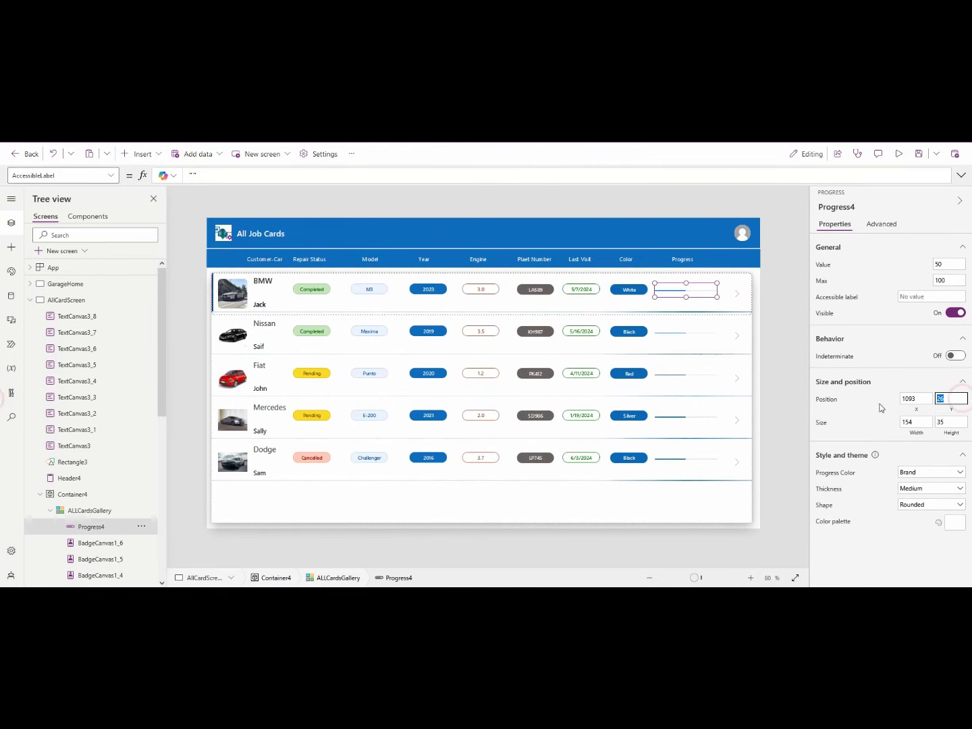
pyautogui.write('28')
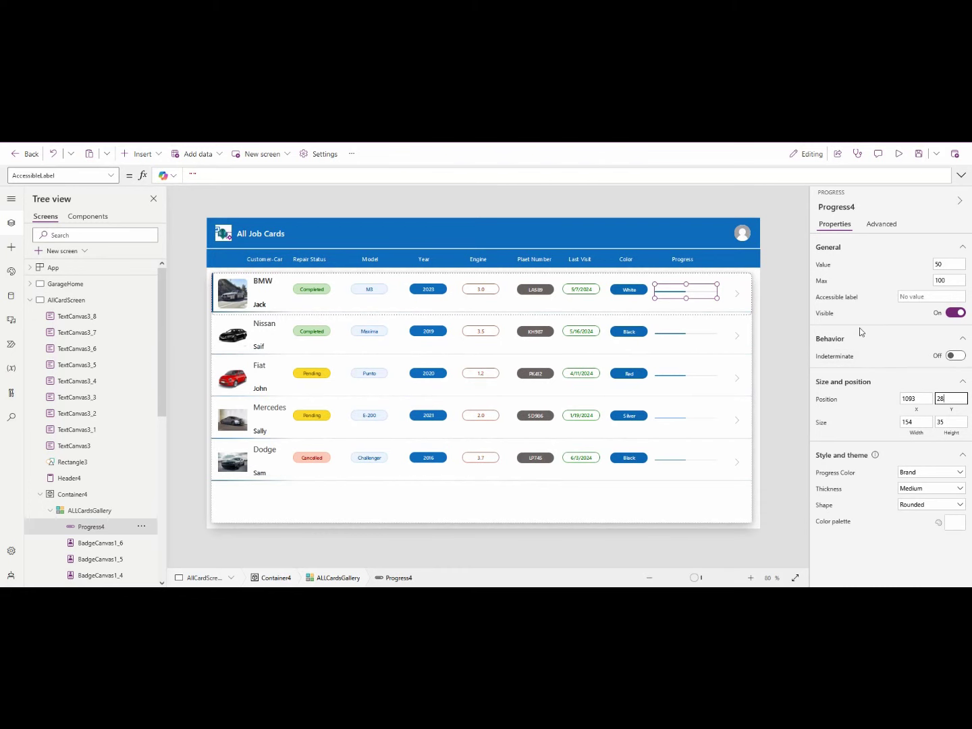
# Inspect the Max and Value properties of the progress bar in ALLCardsGallery
pyautogui.click(943, 281)
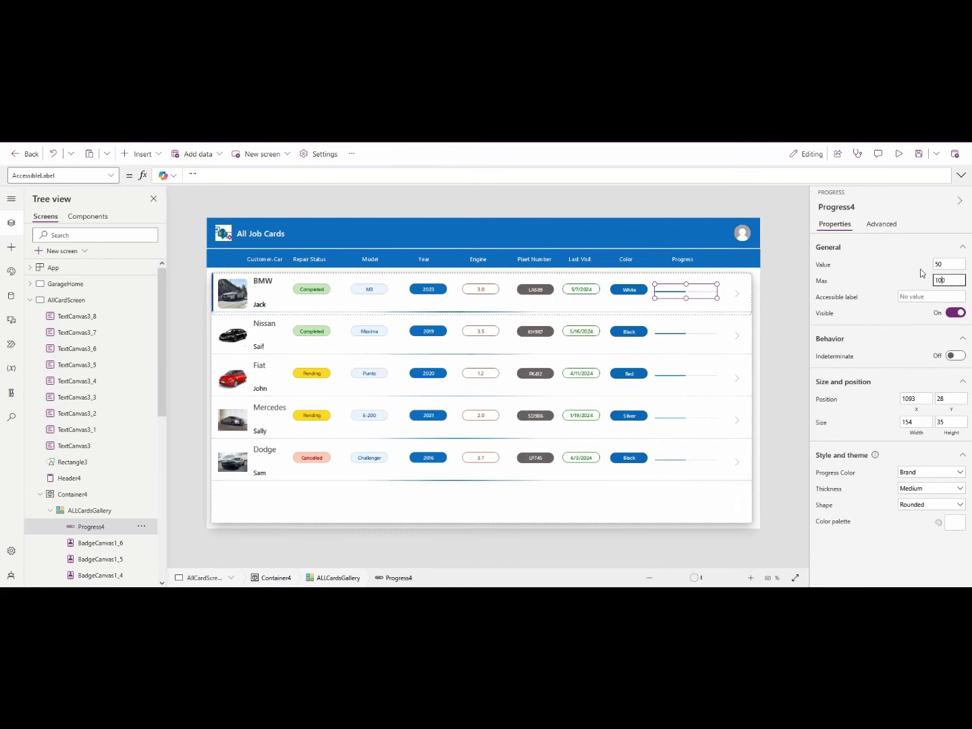
pyautogui.click(828, 263)
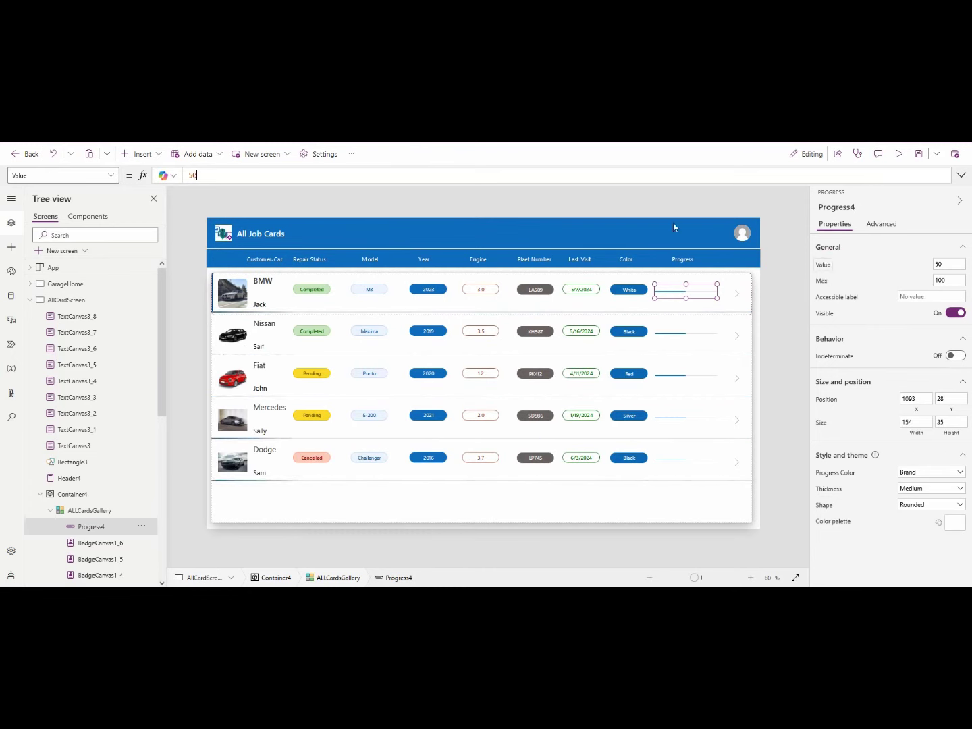
# Copy the completion percentage badge from the gallery on the Job Card Patch screen
pyautogui.click(27, 301)
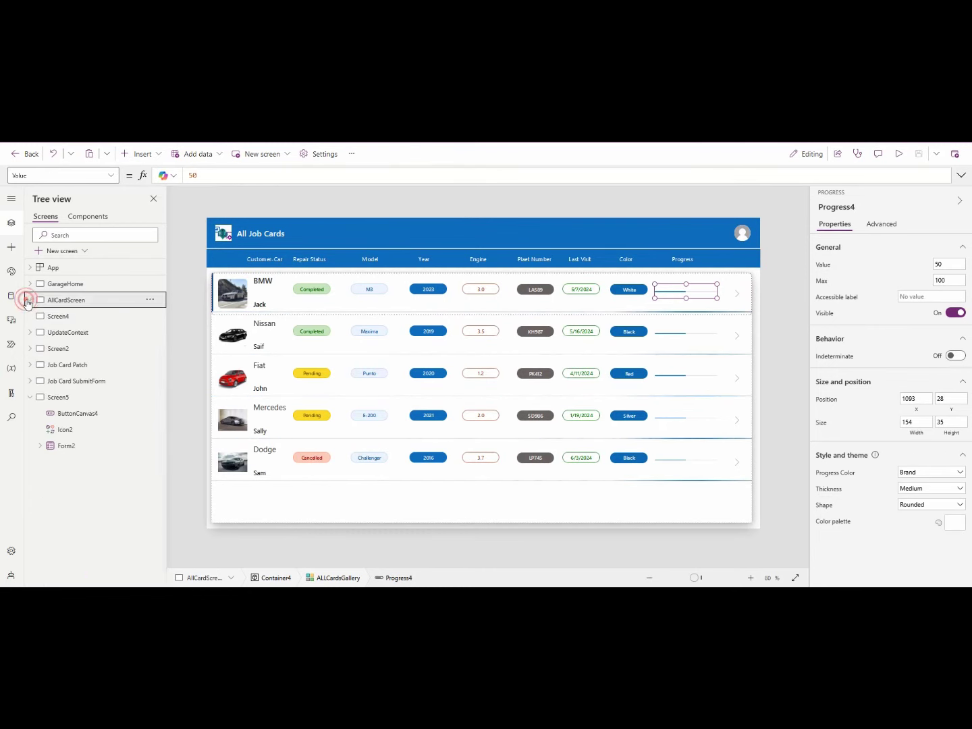
pyautogui.click(74, 332)
pyautogui.click(76, 349)
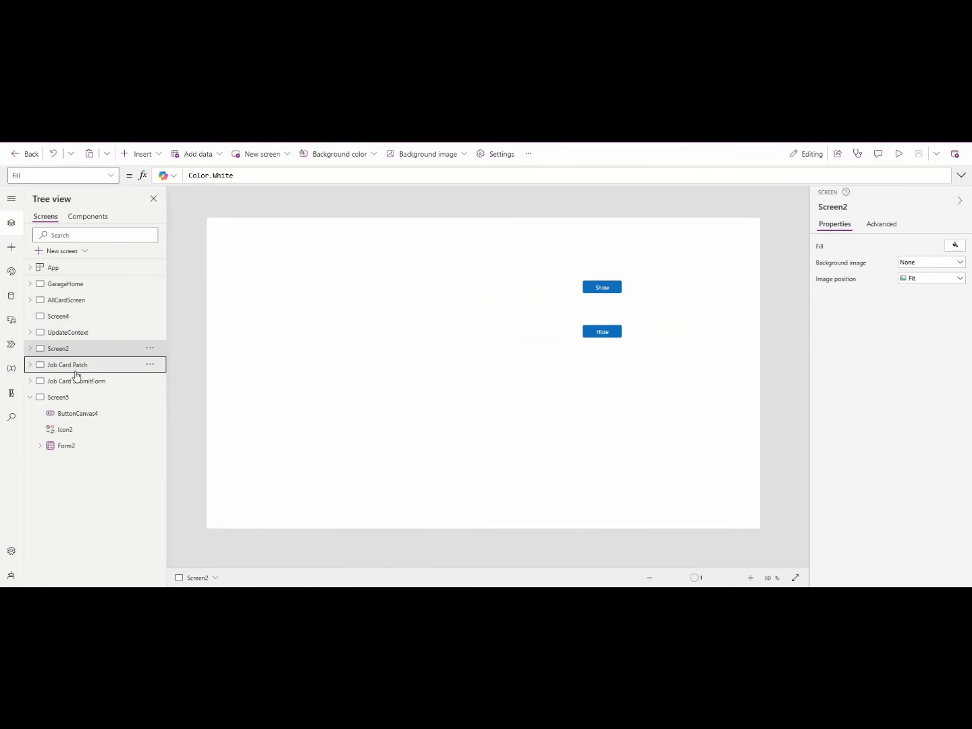
pyautogui.click(76, 370)
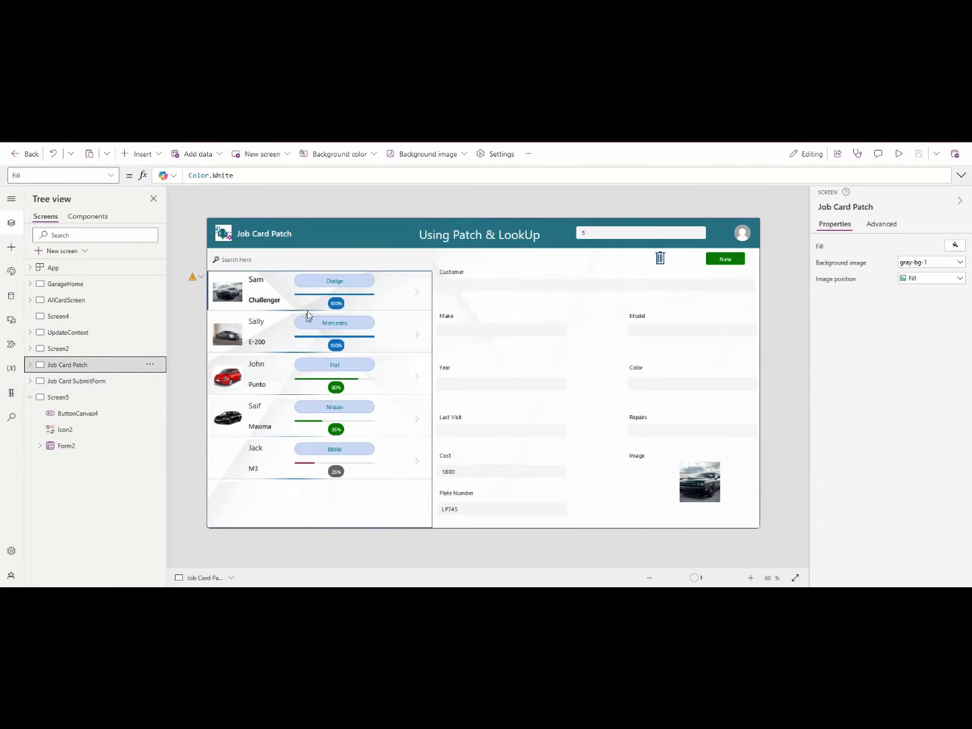
pyautogui.click(325, 294)
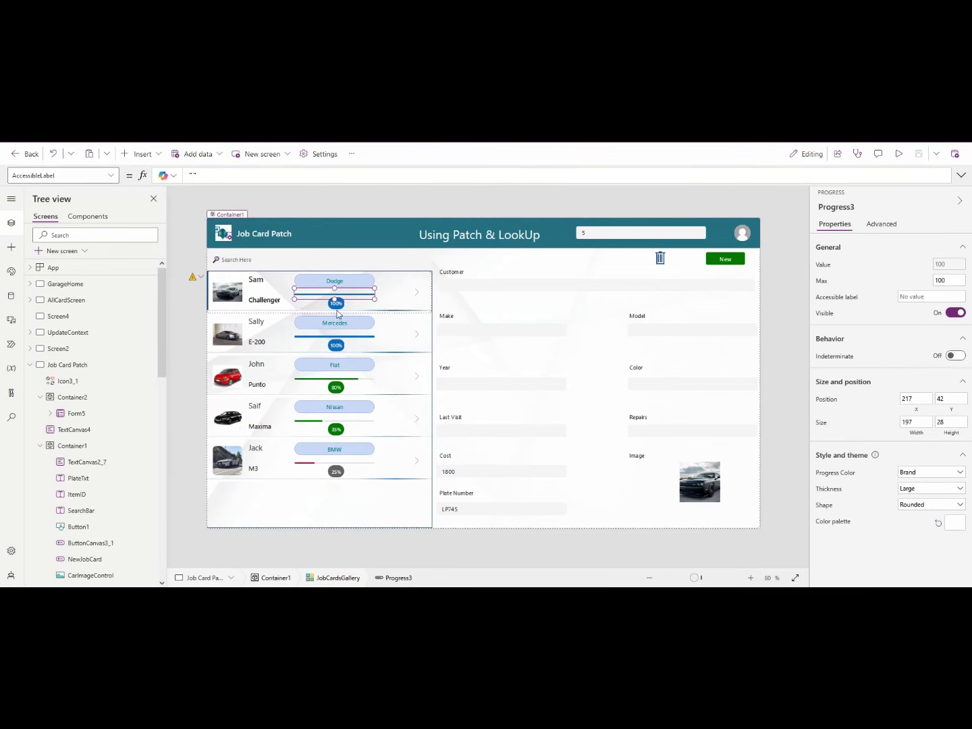
pyautogui.click(338, 307)
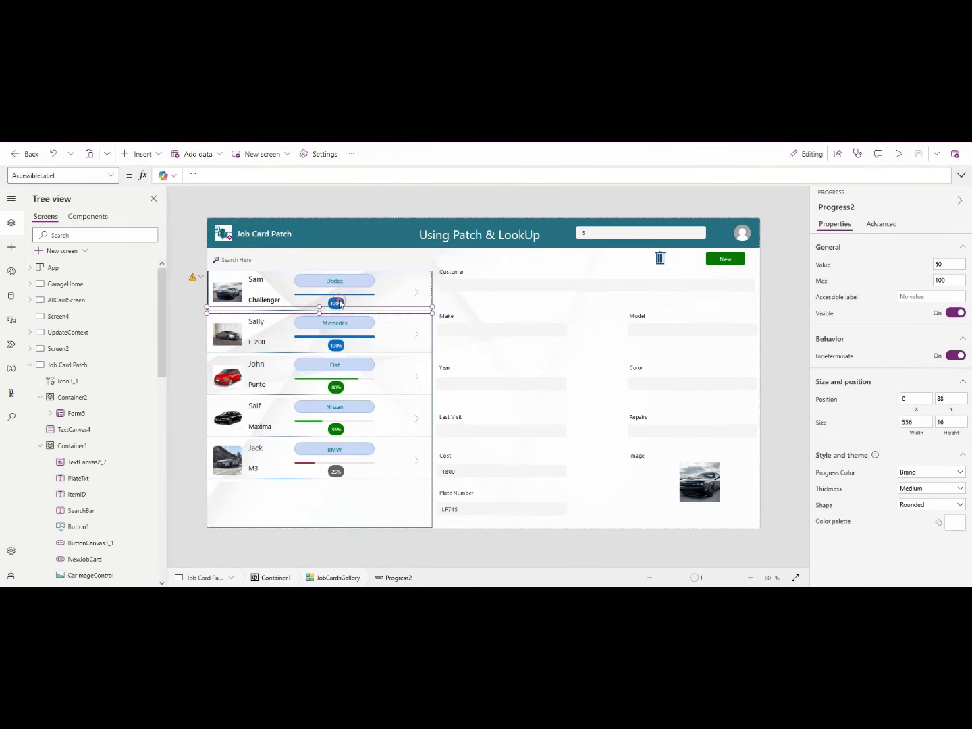
pyautogui.click(339, 302)
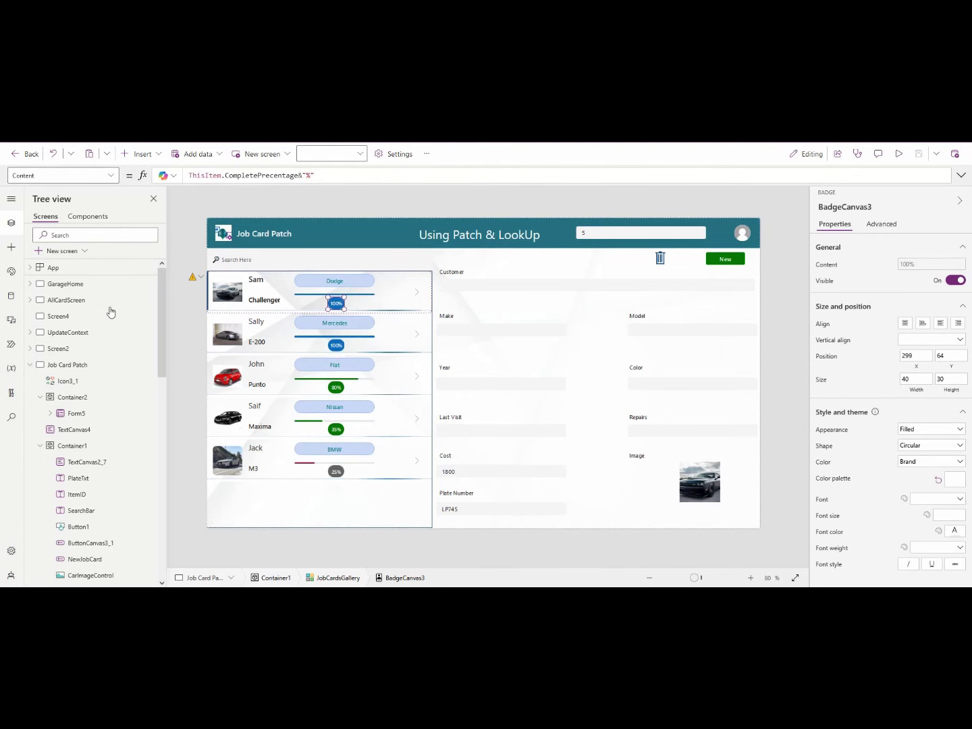
# Paste the percentage badge into ALLCardsGallery on AllCardScreen and place it below the progress bar at about X 1154, Y 49
pyautogui.click(95, 287)
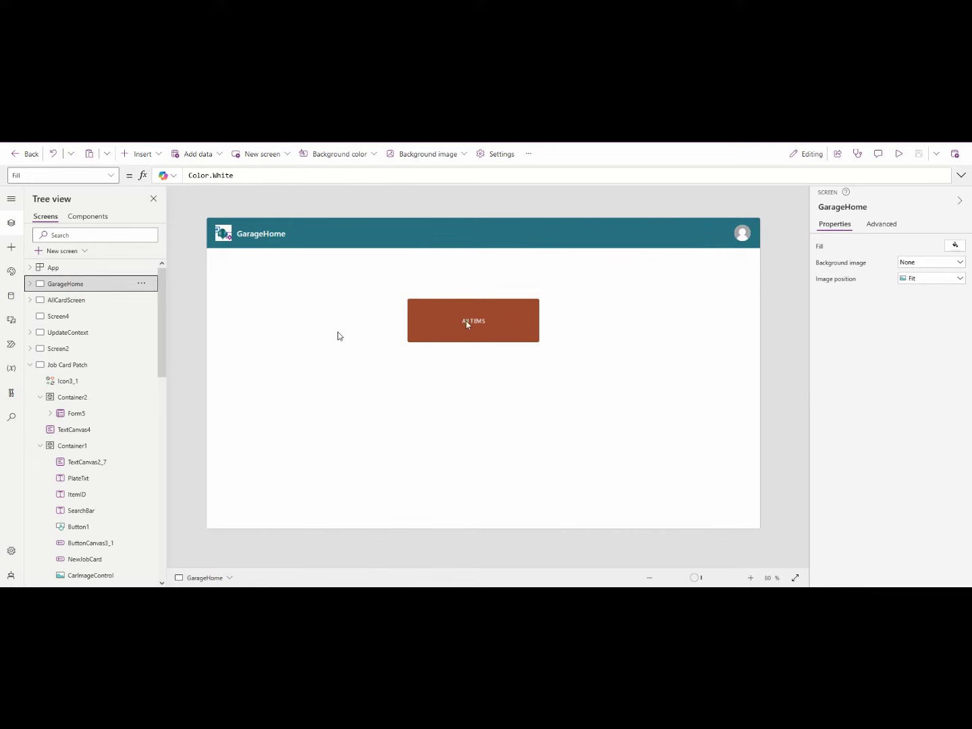
pyautogui.click(92, 301)
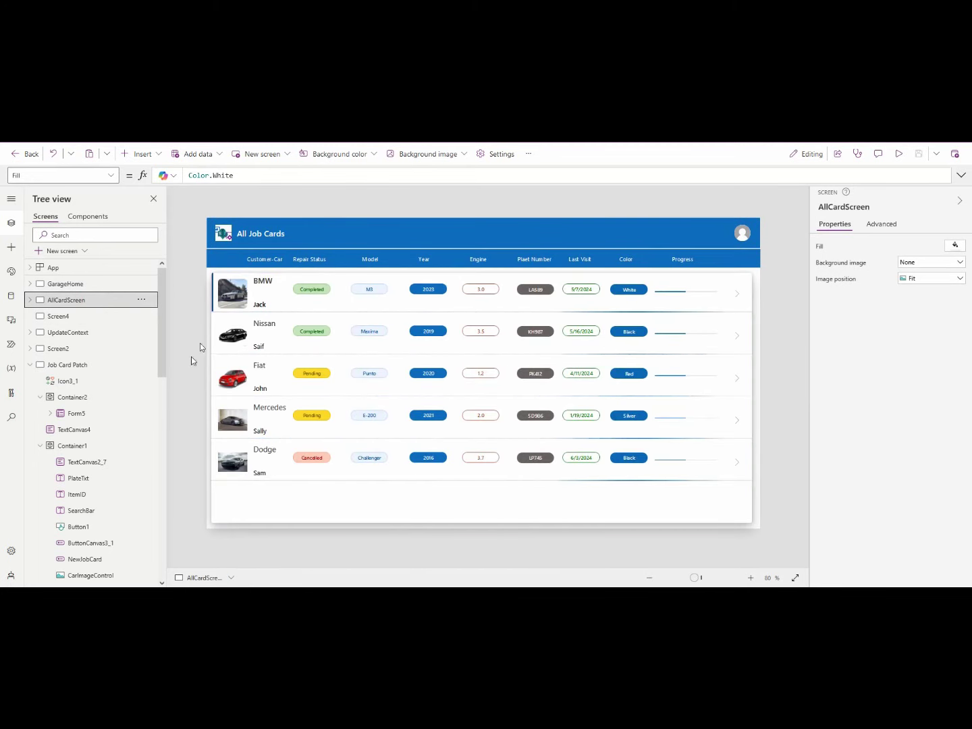
pyautogui.click(258, 348)
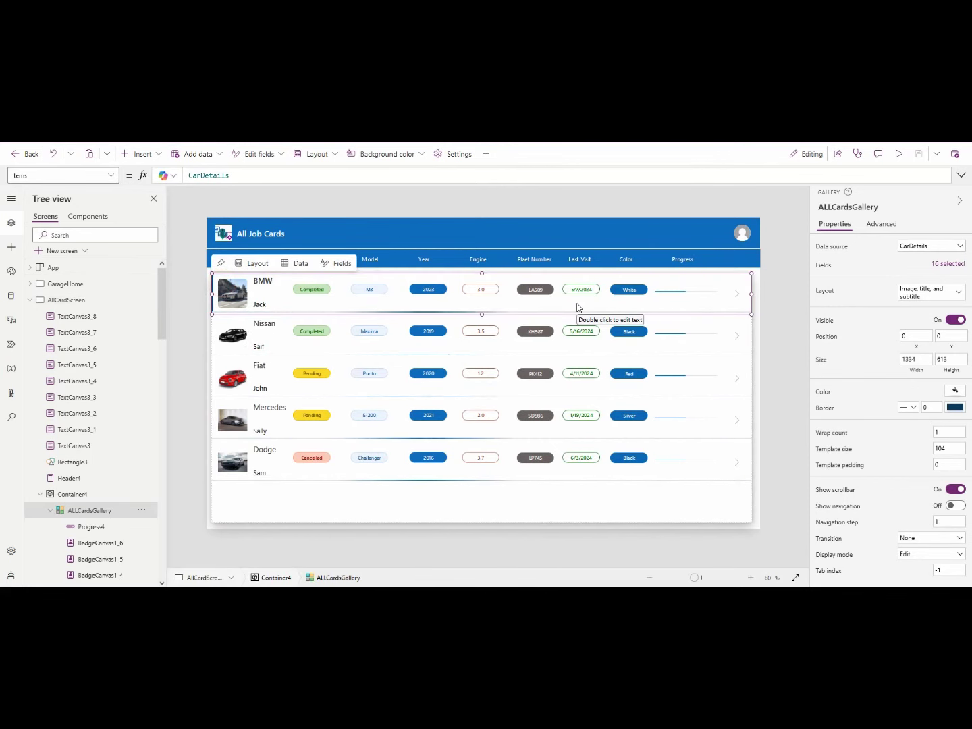
pyautogui.hotkey('ctrl', 'v')
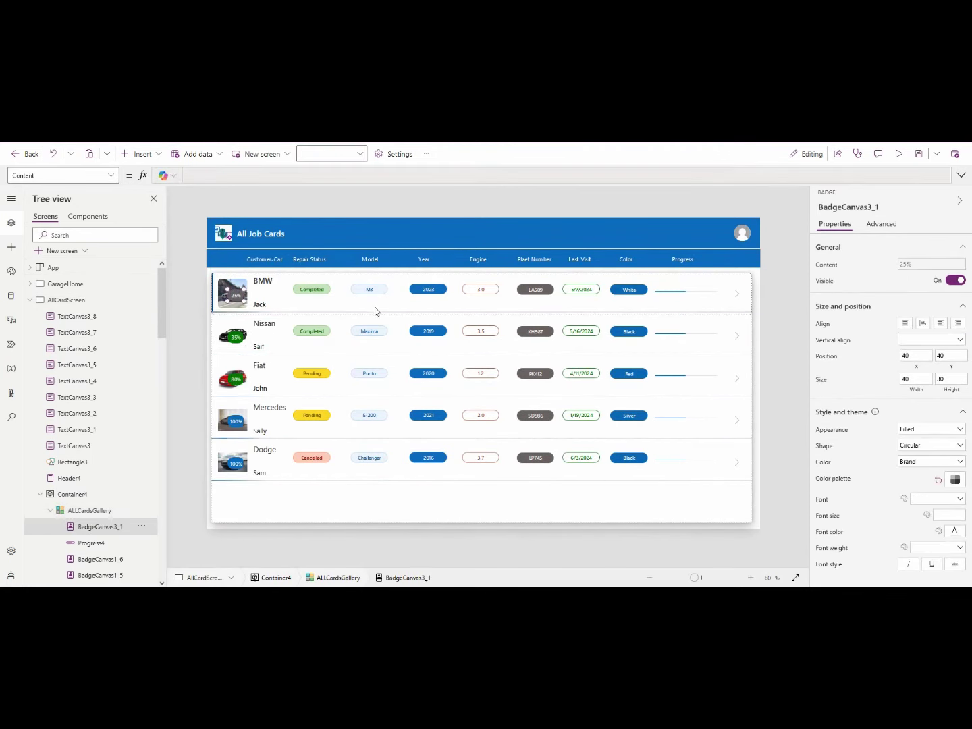
pyautogui.moveTo(226, 299); pyautogui.dragTo(690, 304)
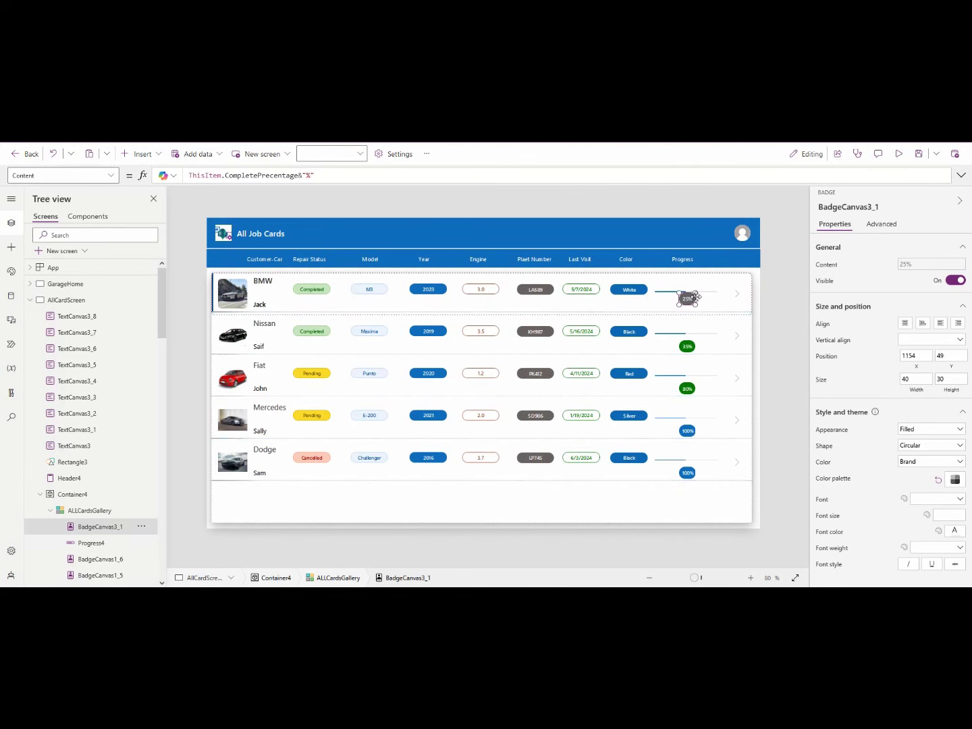
# Move the progress bar to about Y 7 and the percentage badge to about Y 56, checking CompletePrecentage in the CarDetails SharePoint list
pyautogui.click(702, 286)
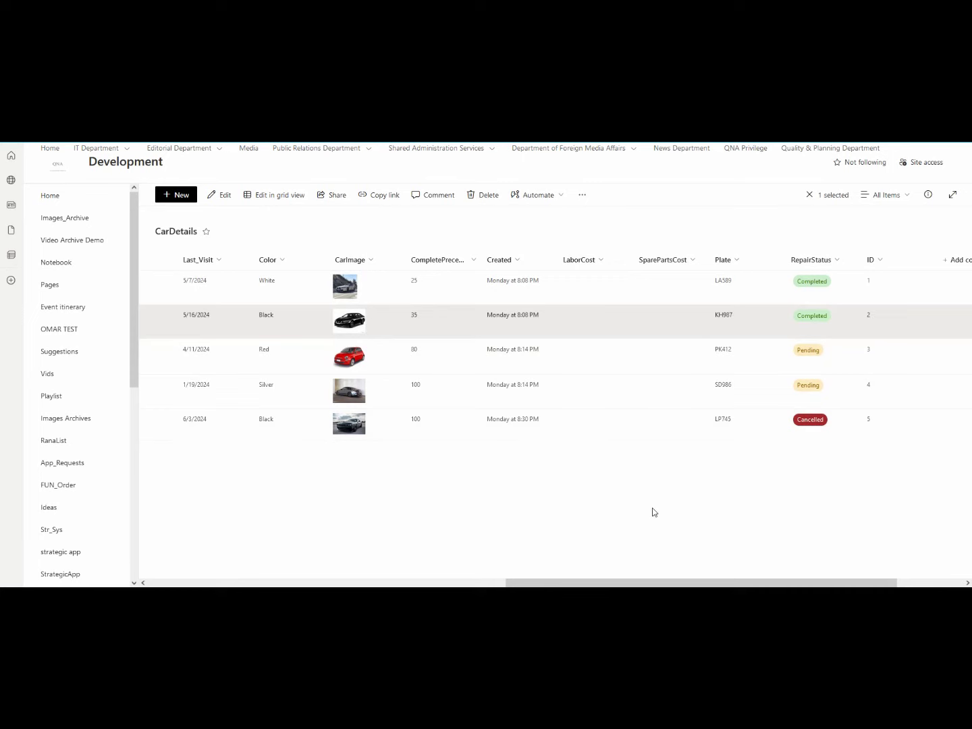
pyautogui.moveTo(600, 582); pyautogui.dragTo(635, 582)
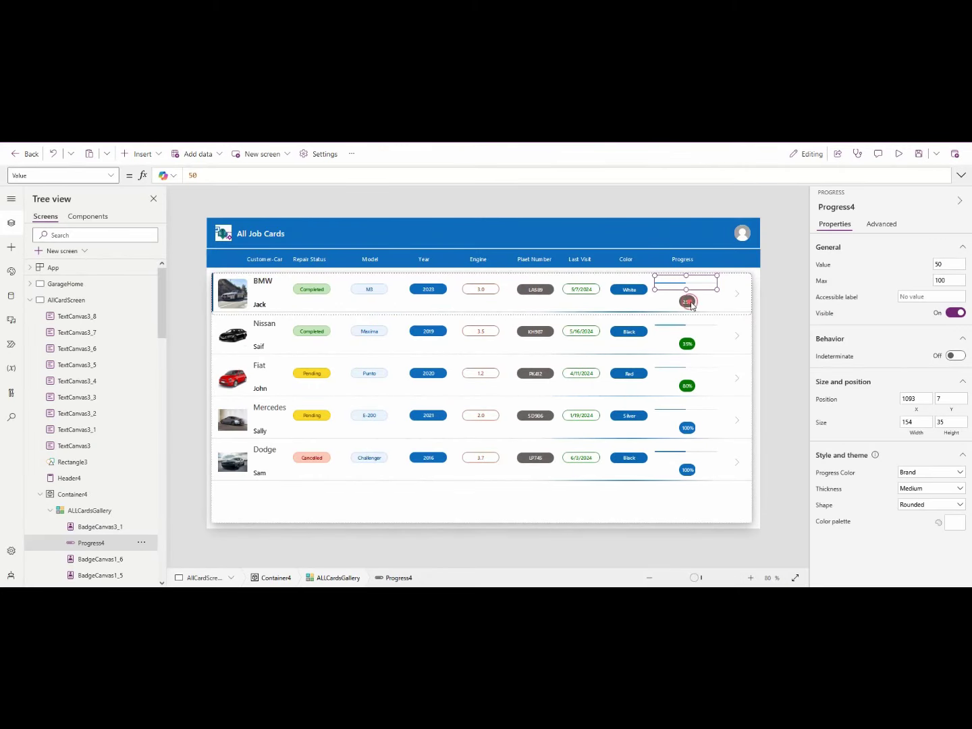
pyautogui.click(688, 302)
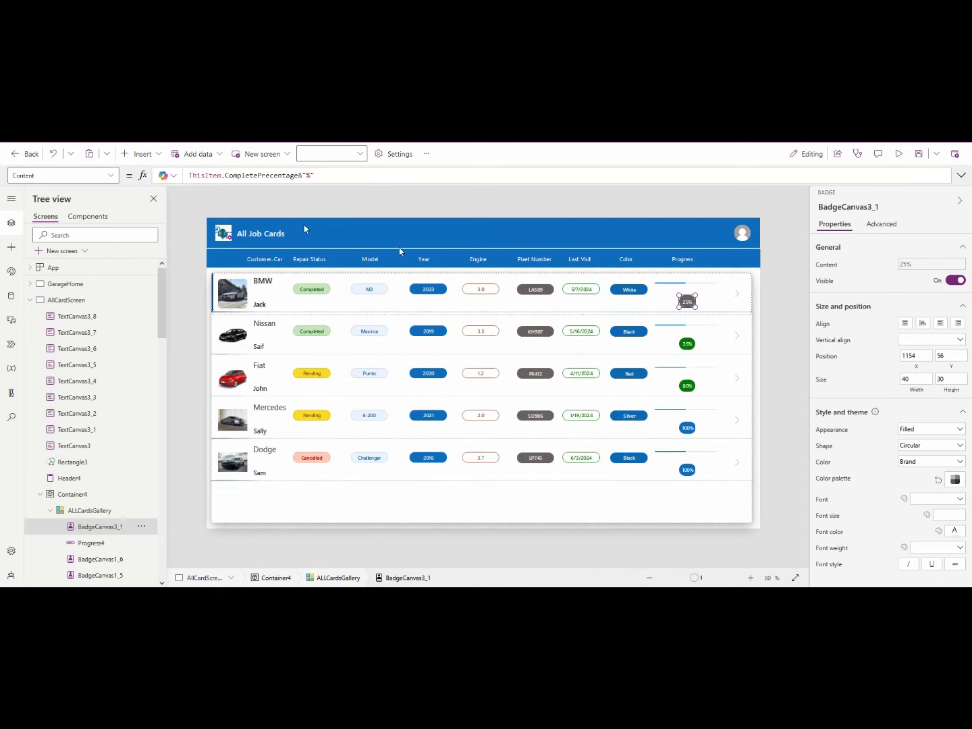
# Examine the field reference and the percent sign suffix in the percentage badge's content formula
pyautogui.click(245, 174)
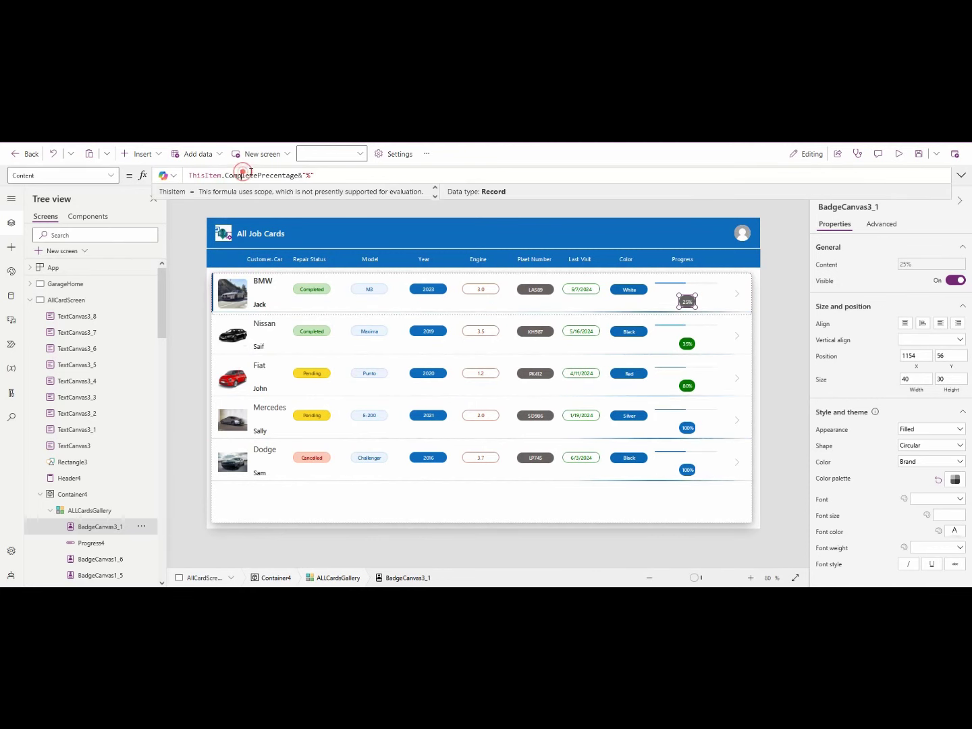
pyautogui.click(266, 175)
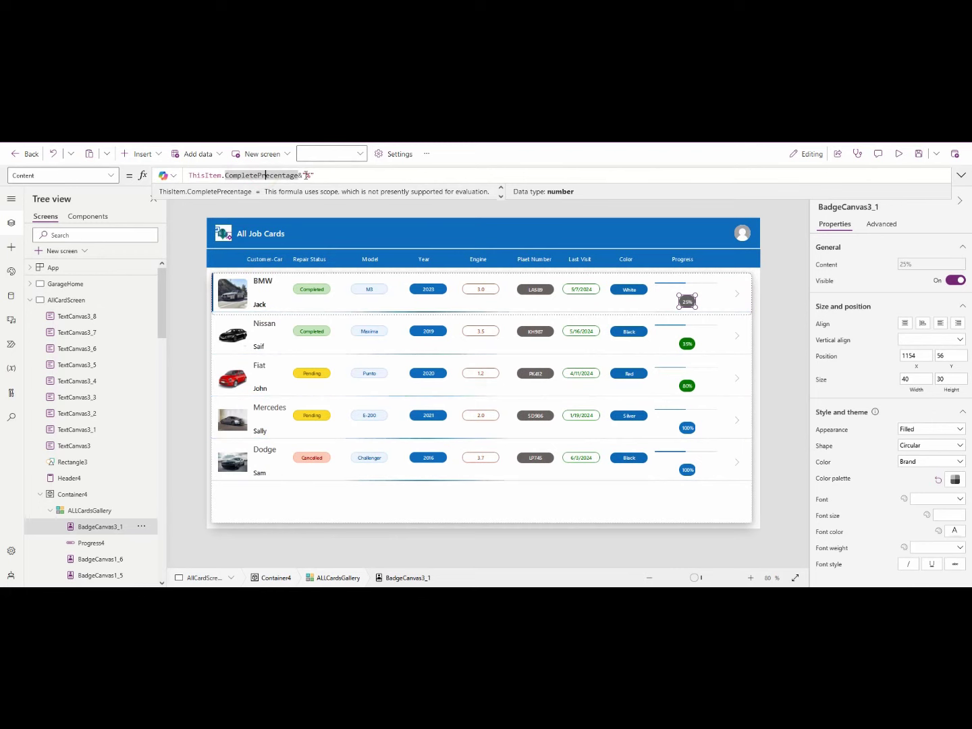
pyautogui.click(304, 174)
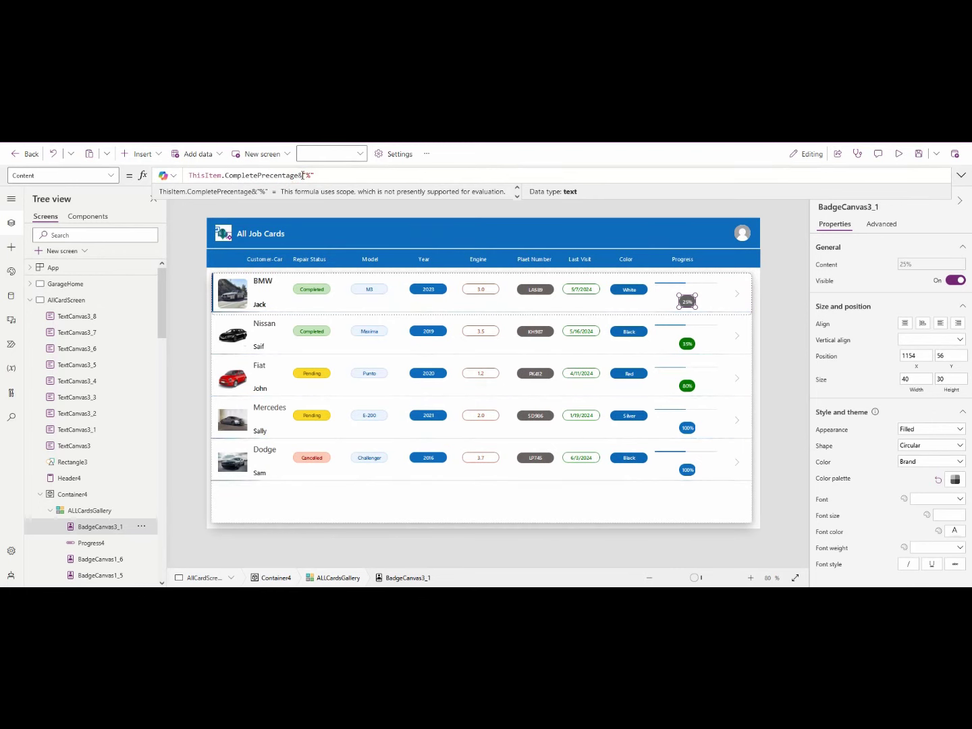
pyautogui.click(306, 175)
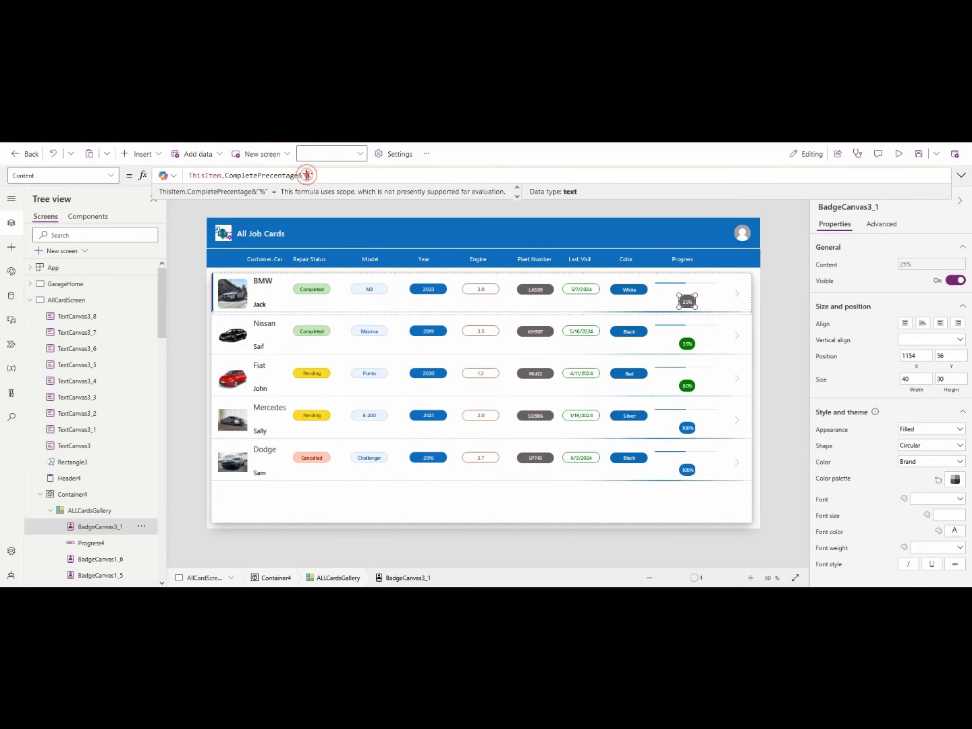
pyautogui.doubleClick(307, 175)
pyautogui.doubleClick(306, 175)
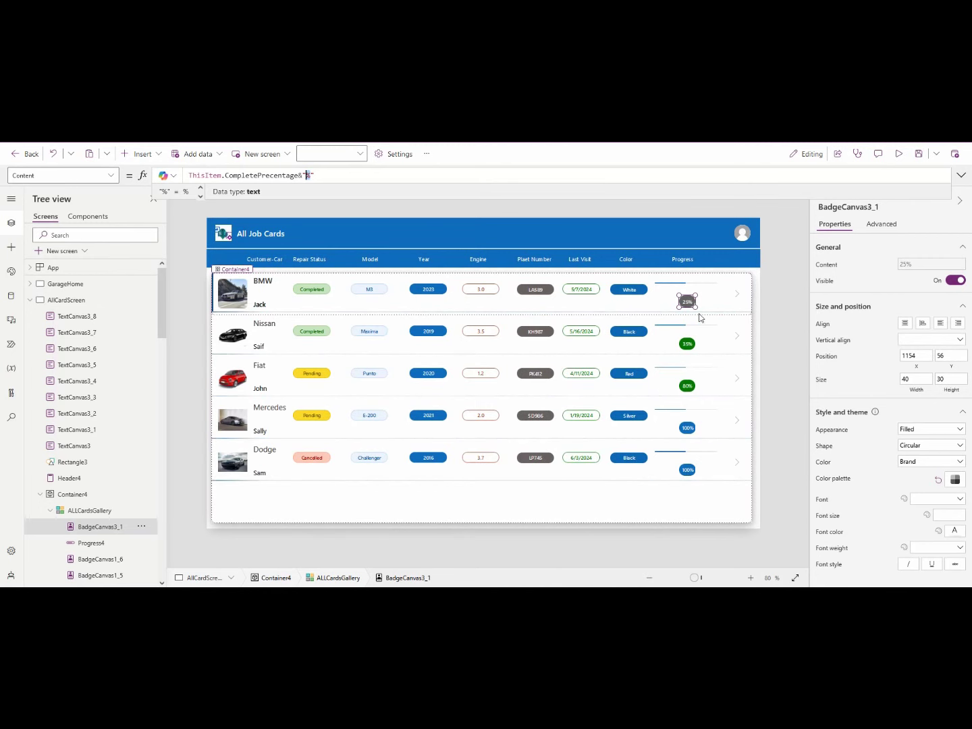
# Review the completion thresholds and RGBA colours in the percentage badge's full BasePaletteColor formula
pyautogui.click(836, 267)
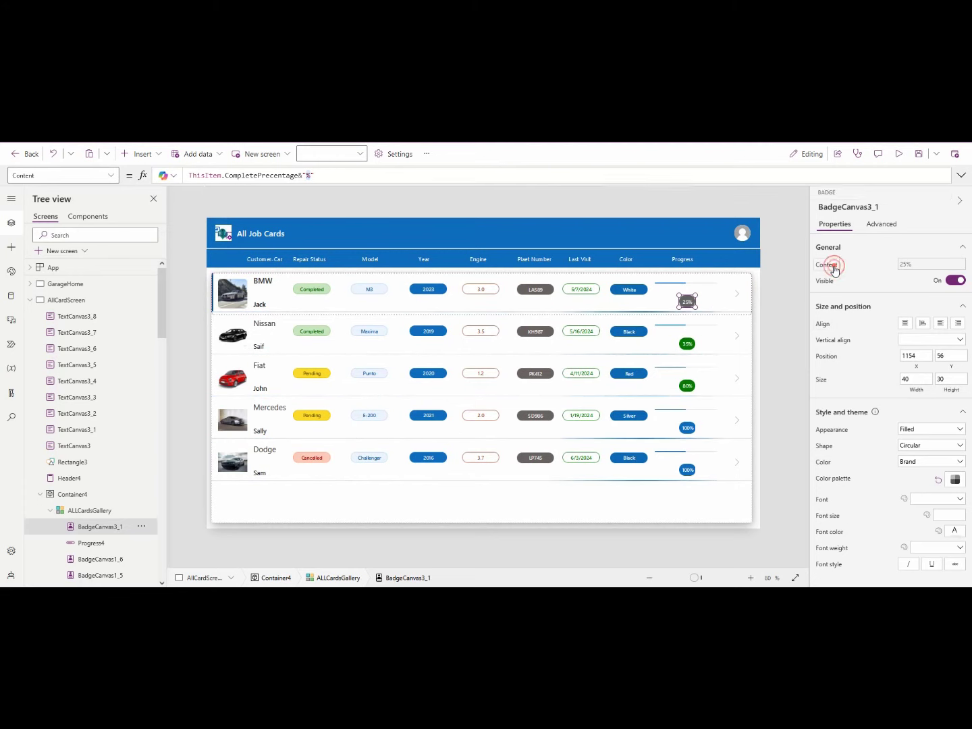
pyautogui.click(844, 478)
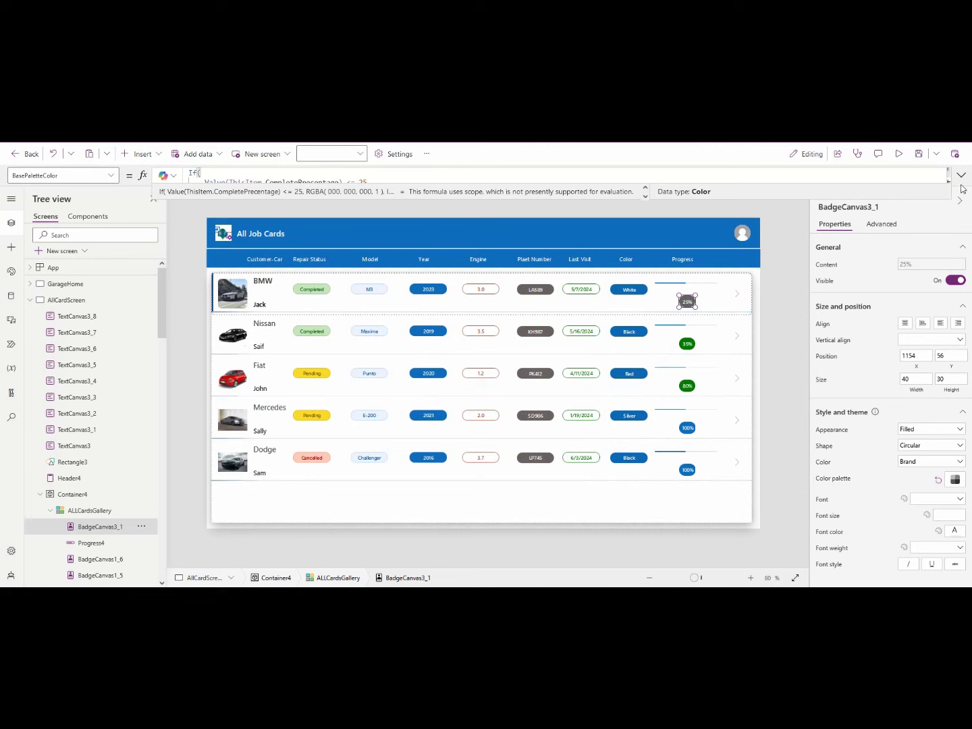
pyautogui.click(962, 175)
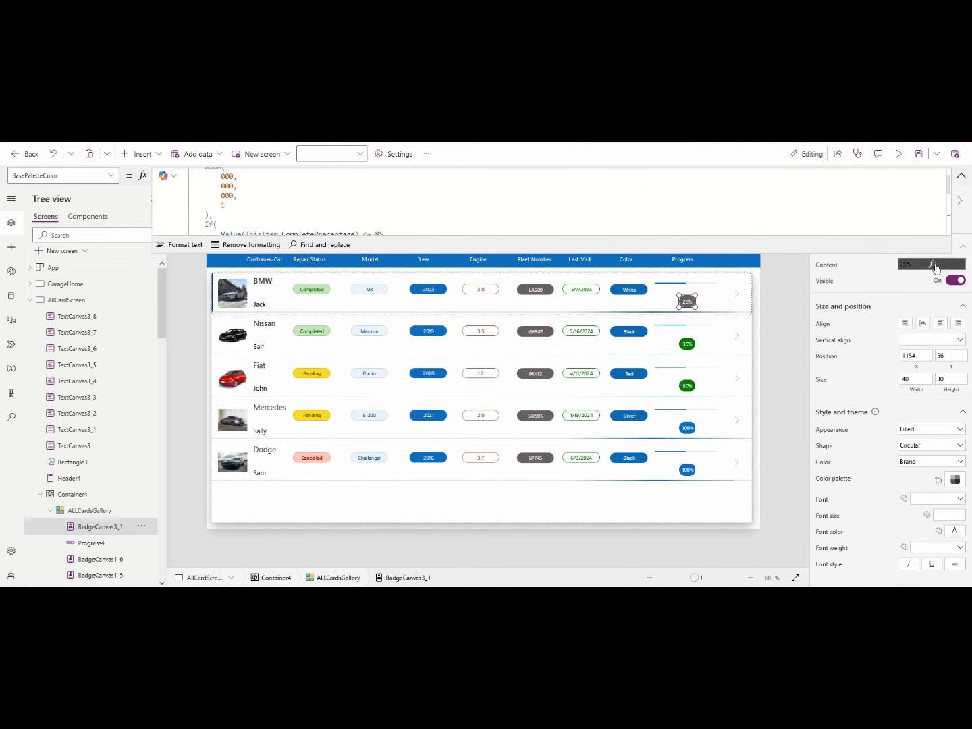
pyautogui.moveTo(897, 254); pyautogui.dragTo(897, 404)
pyautogui.click(378, 214)
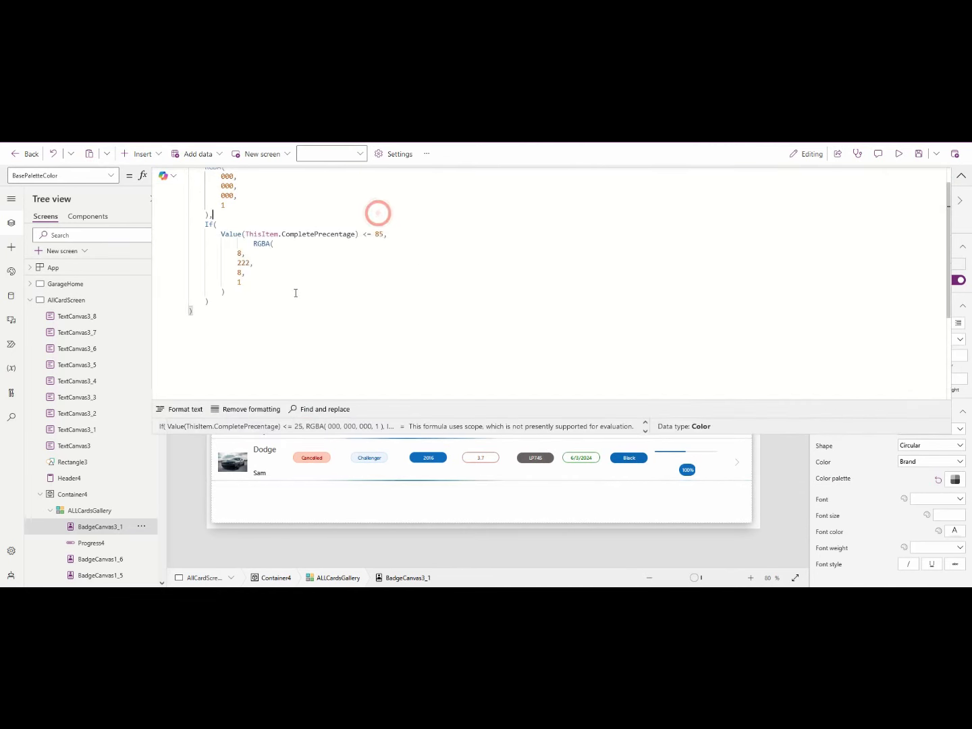
pyautogui.scroll(1, 278, 283)
pyautogui.moveTo(215, 186); pyautogui.dragTo(362, 182)
pyautogui.doubleClick(363, 182)
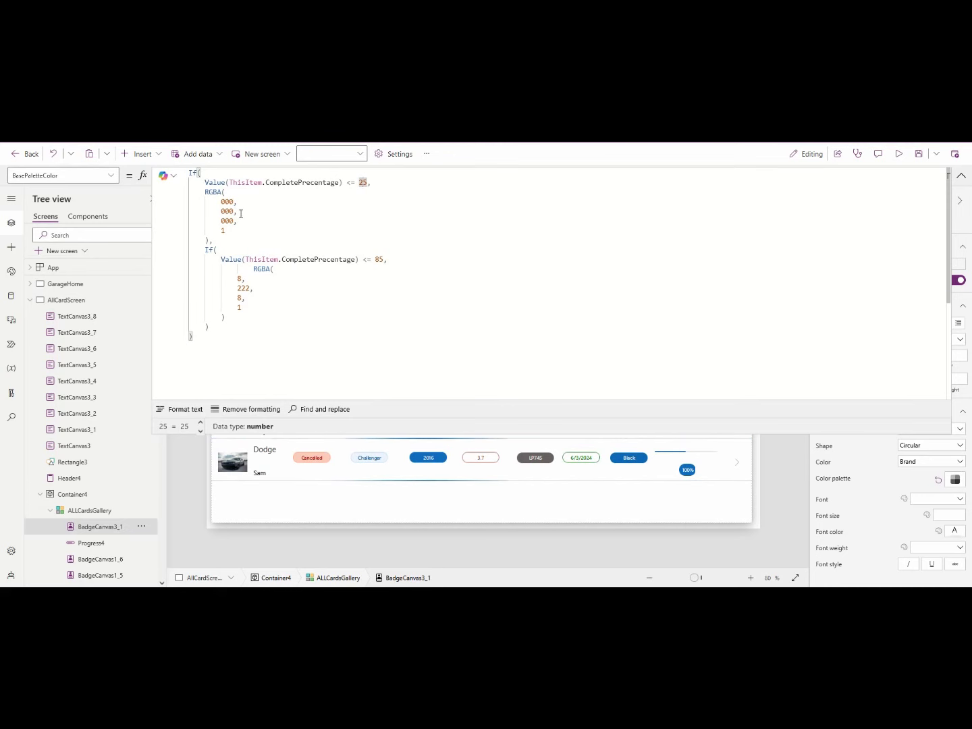
pyautogui.click(258, 258)
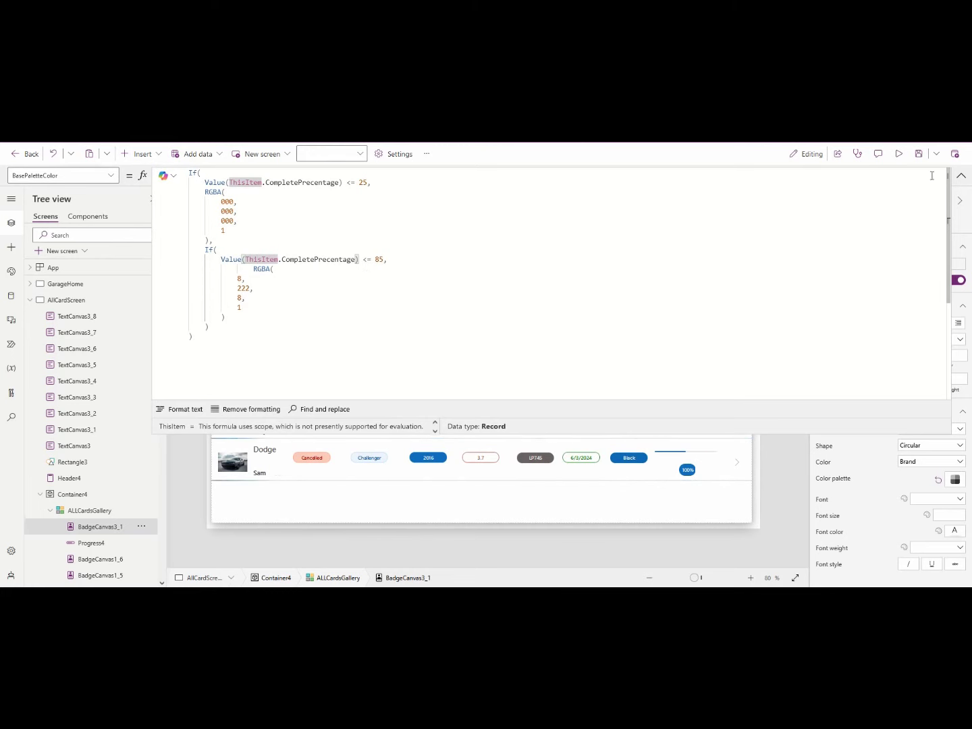
pyautogui.click(962, 176)
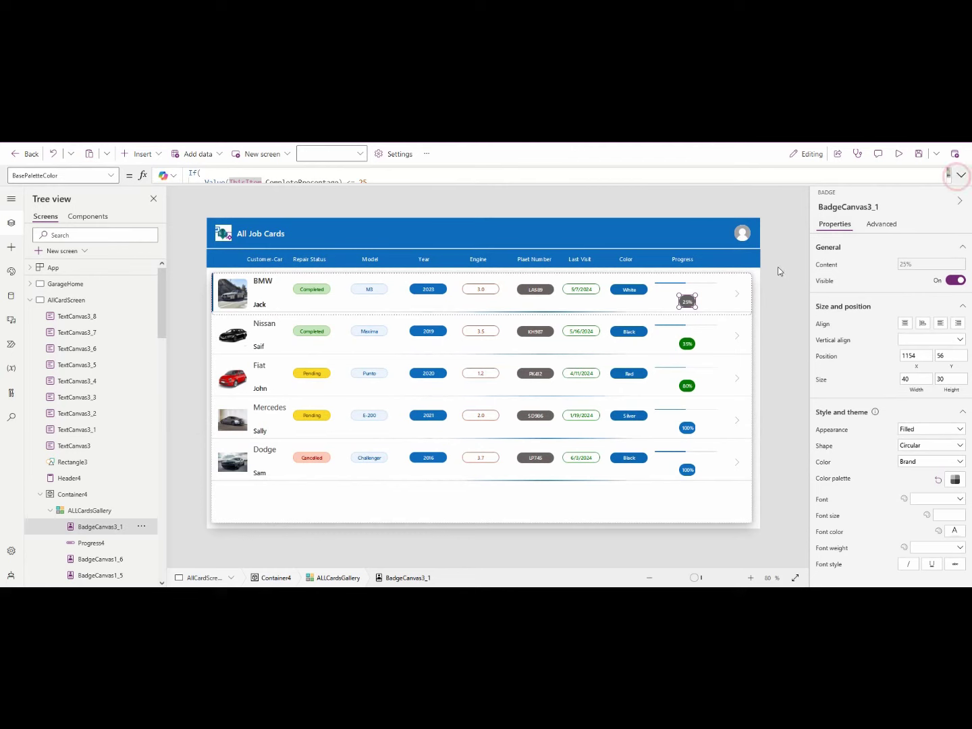
# Open the Job Card Patch screen and select the progress bar inside JobCardsGallery
pyautogui.click(689, 341)
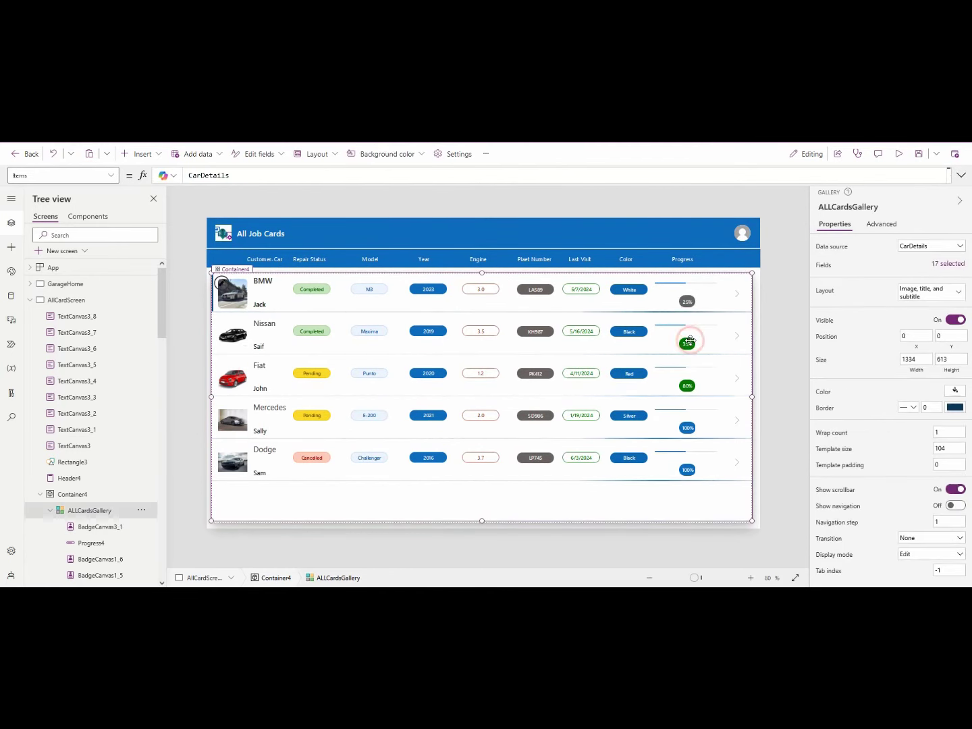
pyautogui.click(691, 281)
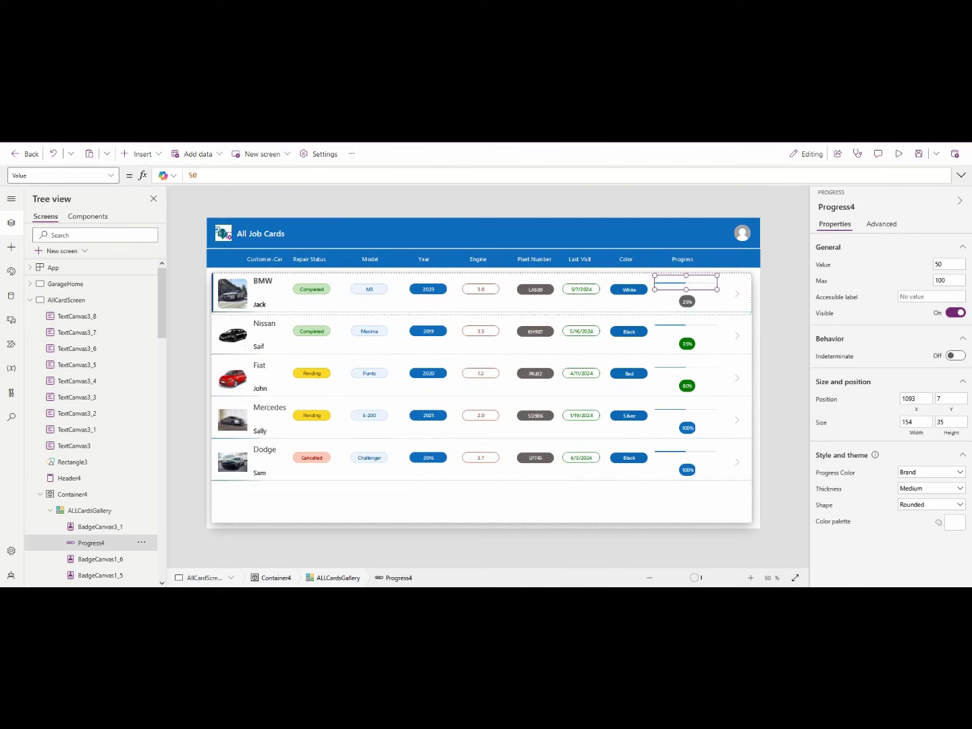
pyautogui.click(30, 301)
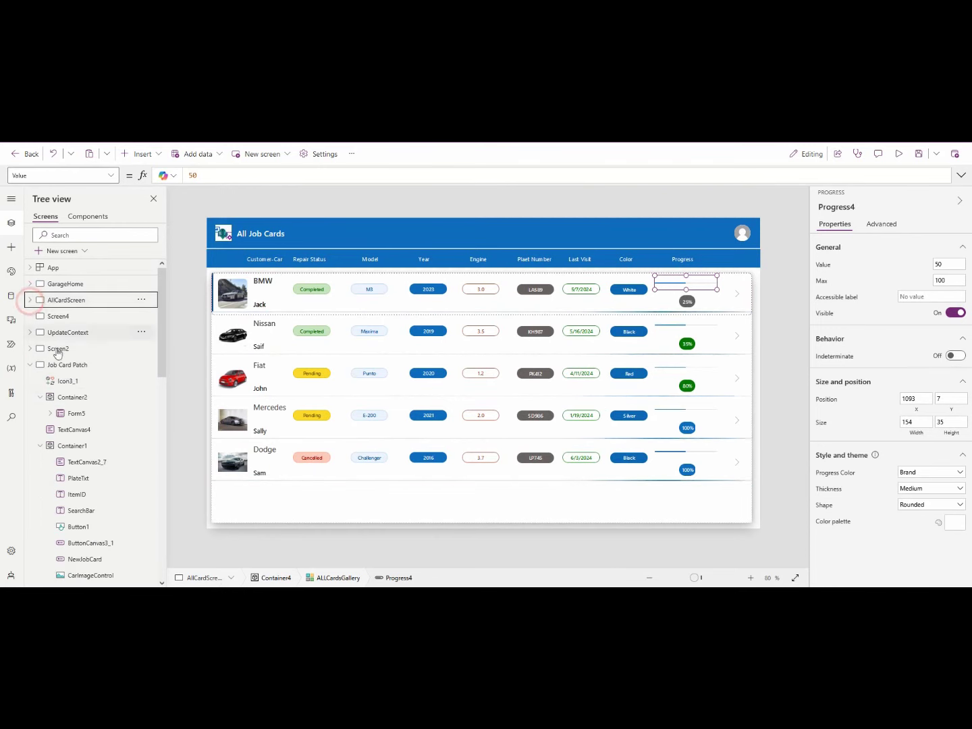
pyautogui.click(68, 364)
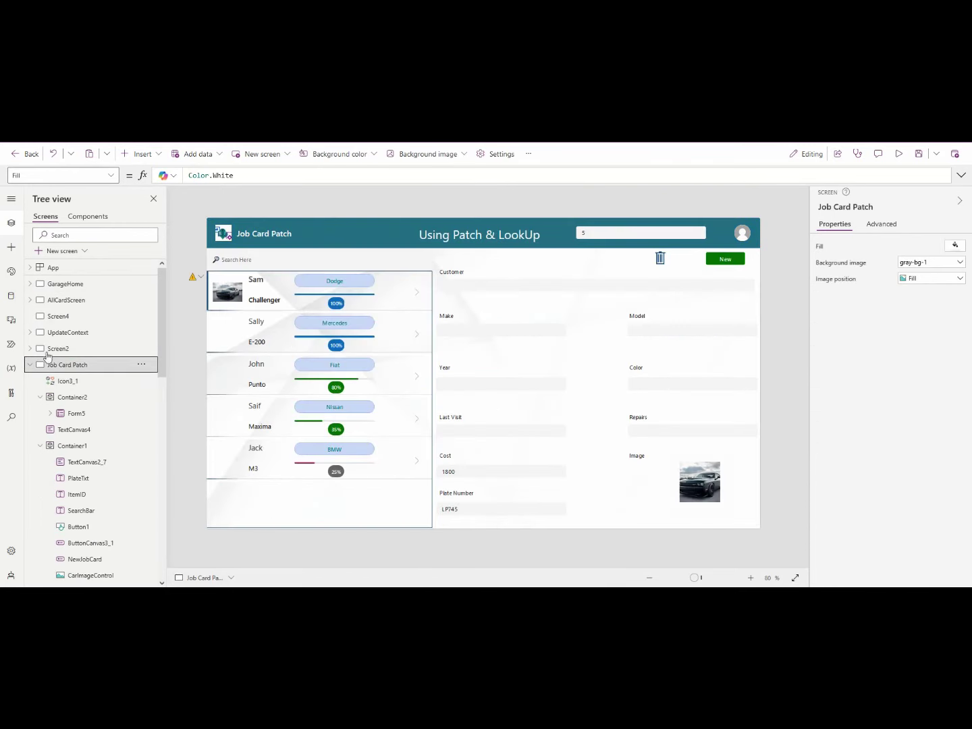
pyautogui.click(30, 364)
pyautogui.click(66, 382)
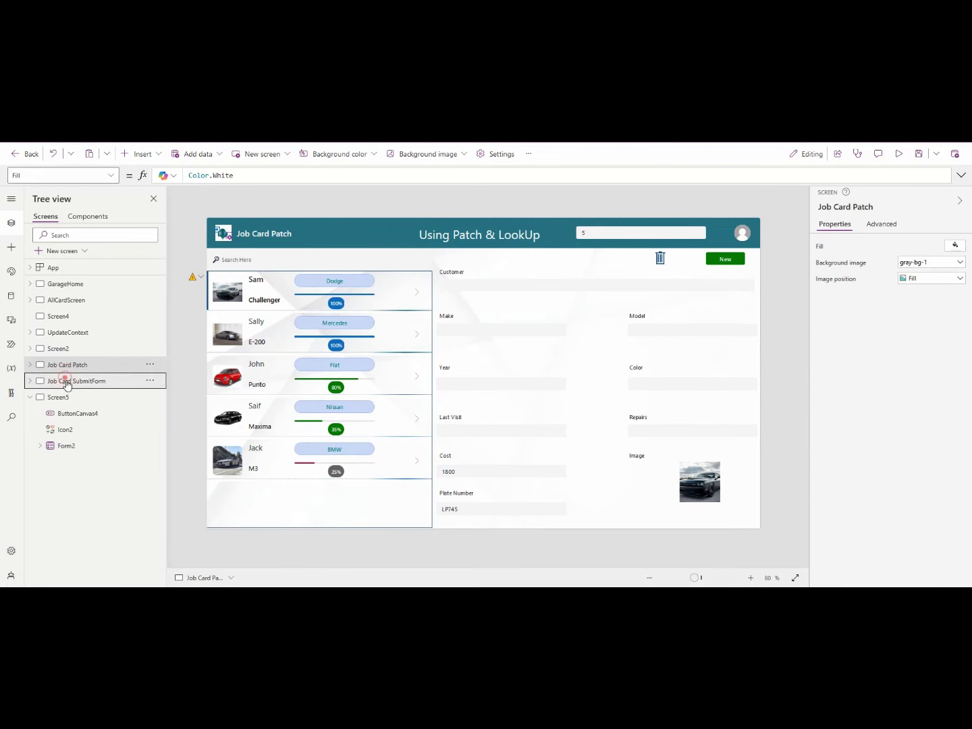
pyautogui.click(79, 364)
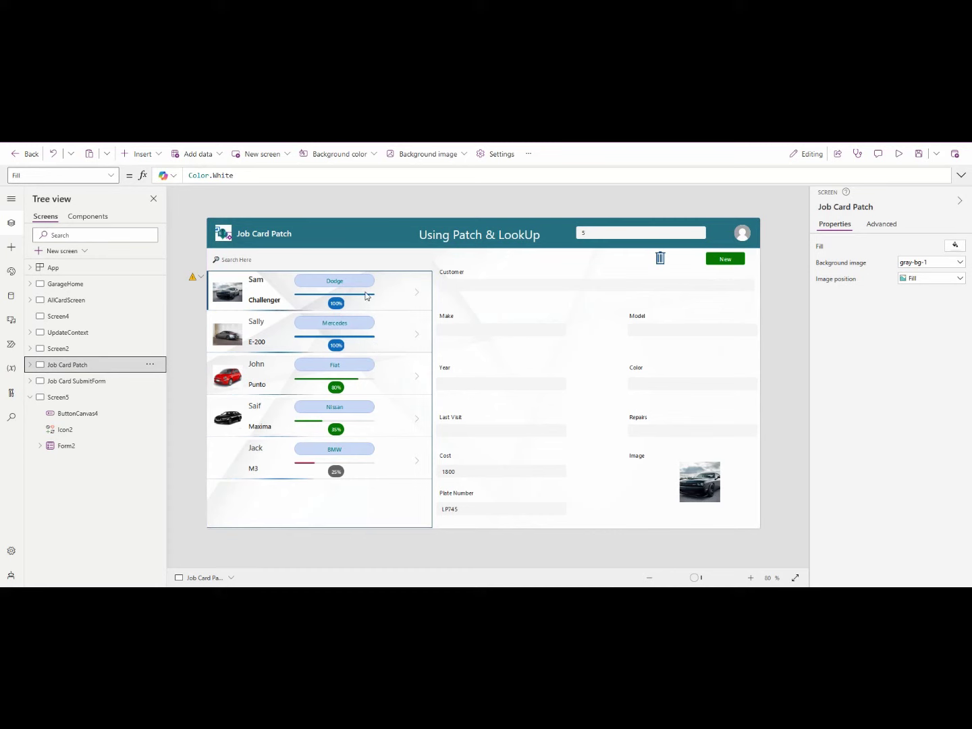
pyautogui.click(369, 292)
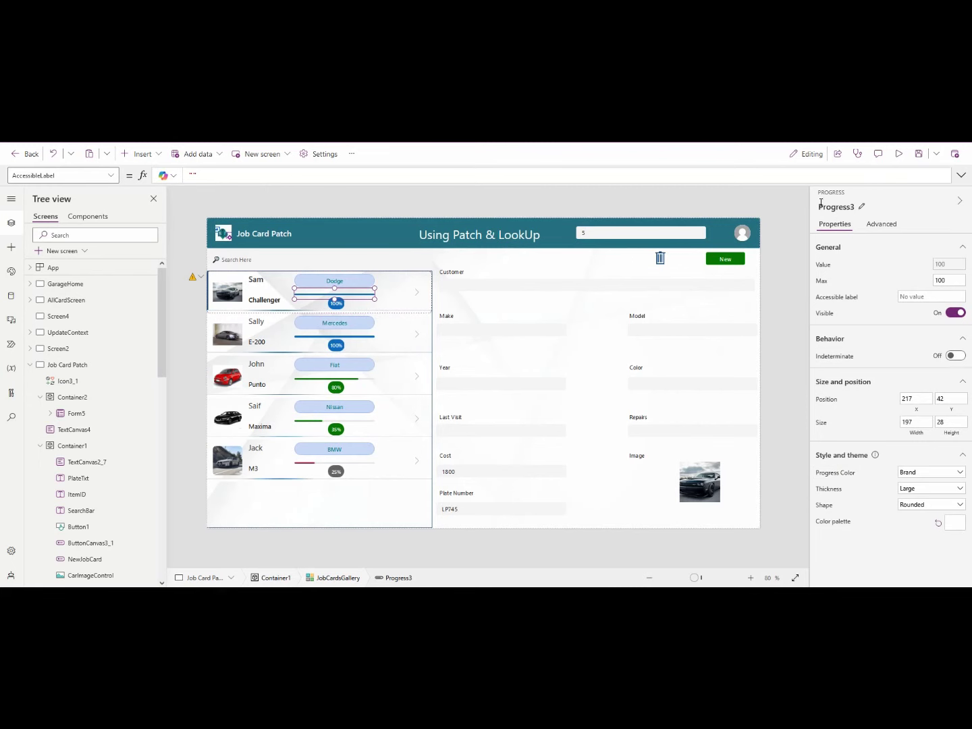
# Copy the entire BasePaletteColor formula of the Job Card Patch progress bar
pyautogui.click(112, 176)
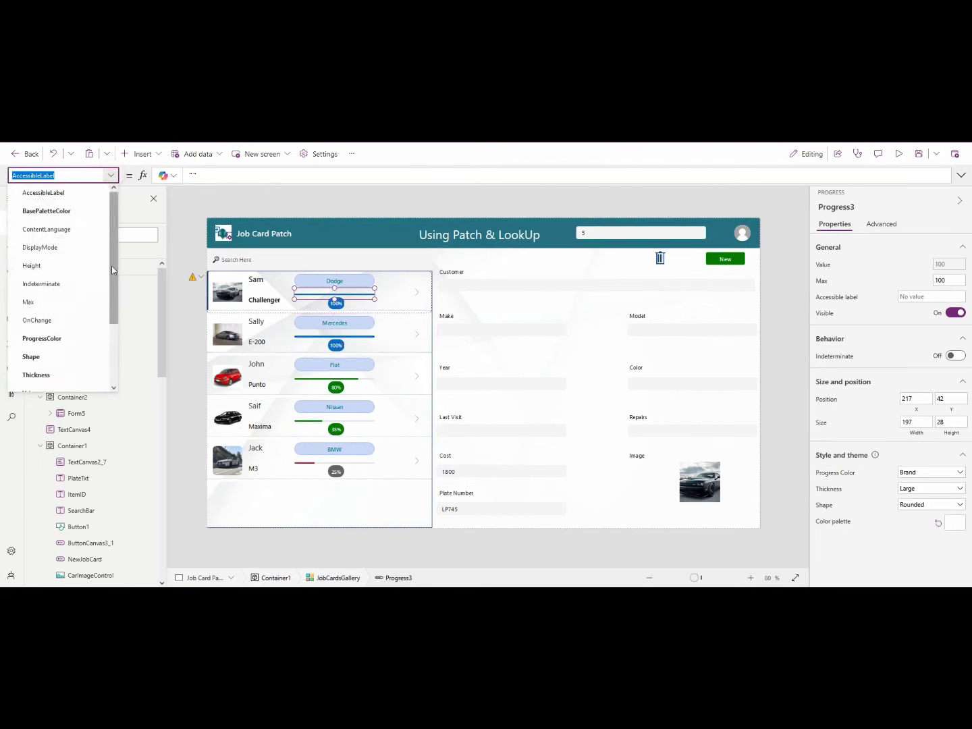
pyautogui.scroll(-3, 84, 282)
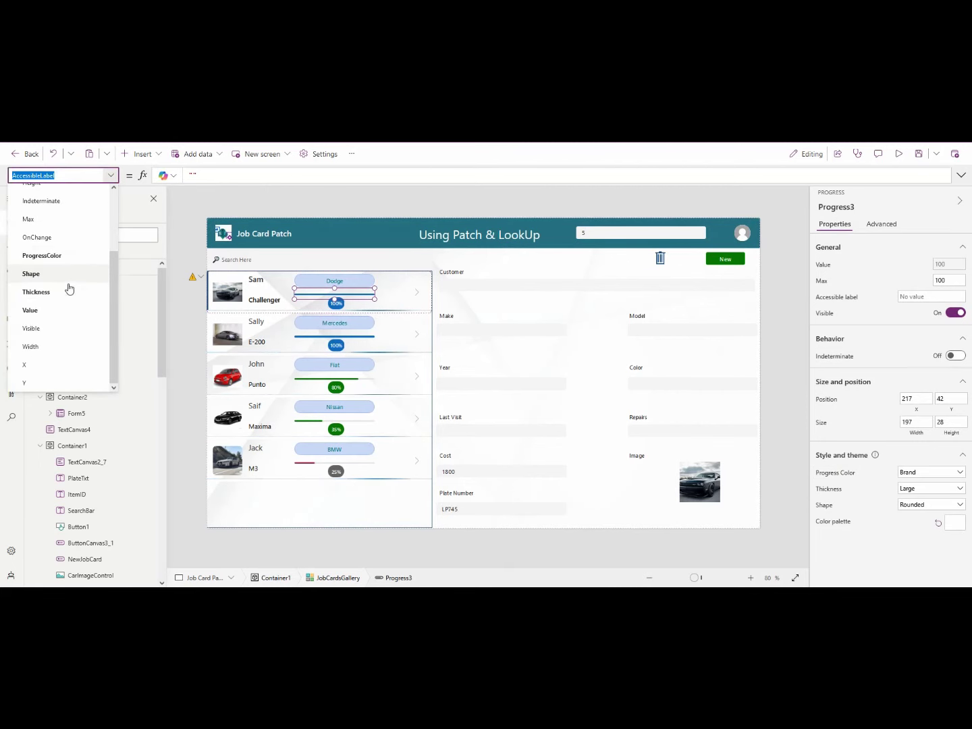
pyautogui.scroll(3, 79, 260)
pyautogui.scroll(-3, 80, 254)
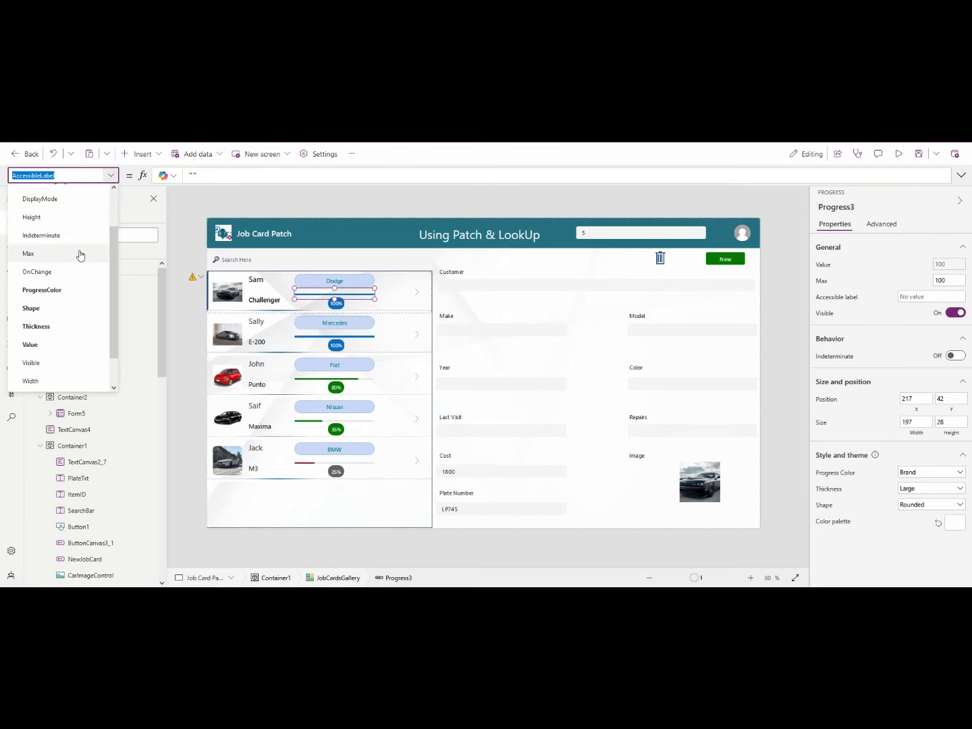
pyautogui.scroll(3, 81, 254)
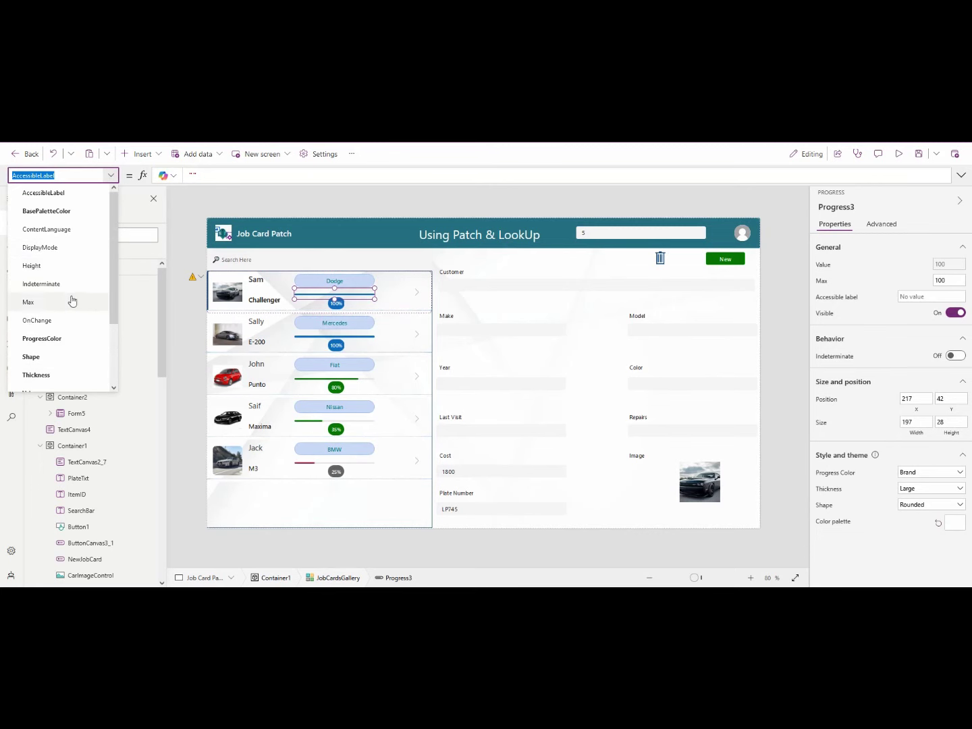
pyautogui.click(76, 210)
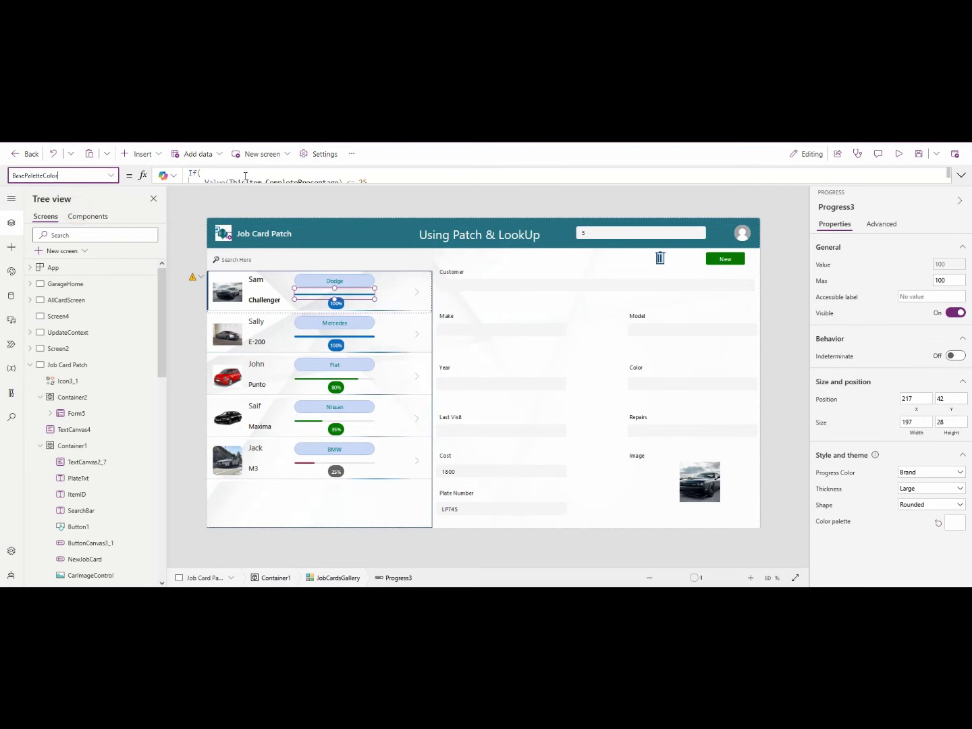
pyautogui.click(961, 175)
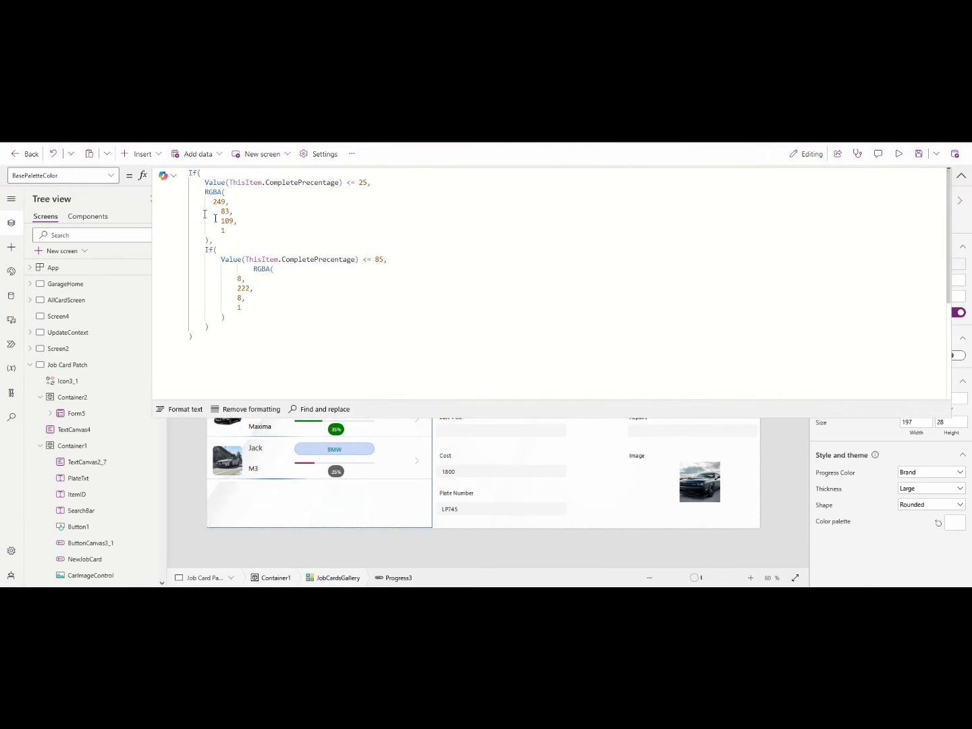
pyautogui.click(240, 222)
pyautogui.hotkey('ctrl', 'a')
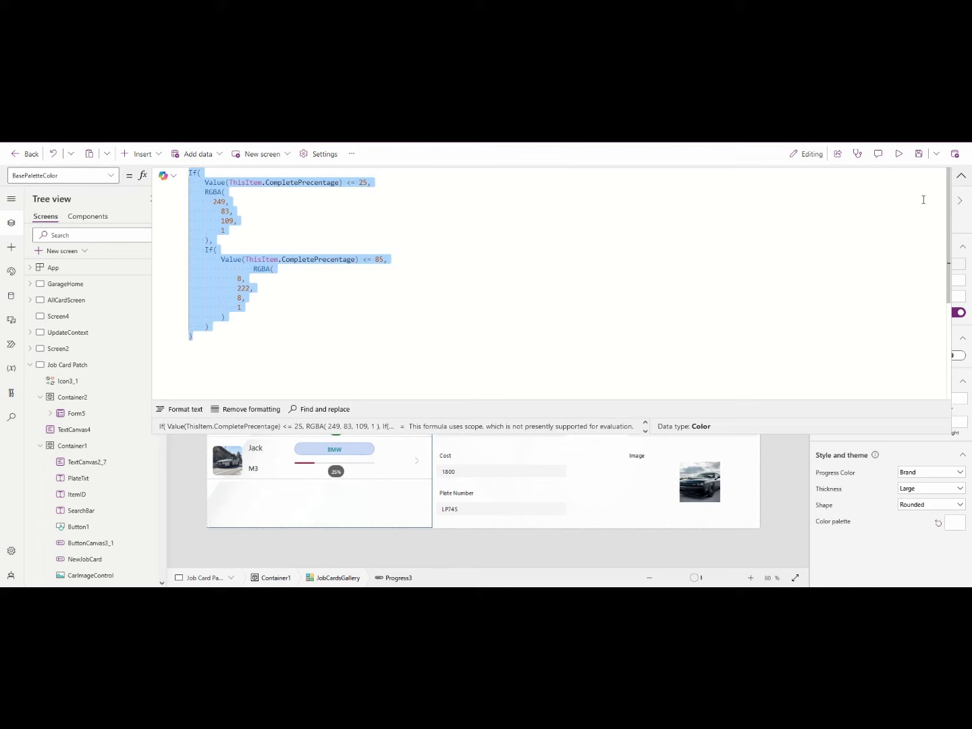
# Paste the copied formula into BasePaletteColor of the ALLCardsGallery progress bar on AllCardScreen, and review its completion thresholds and RGBA colours
pyautogui.click(962, 180)
pyautogui.click(70, 287)
pyautogui.click(72, 300)
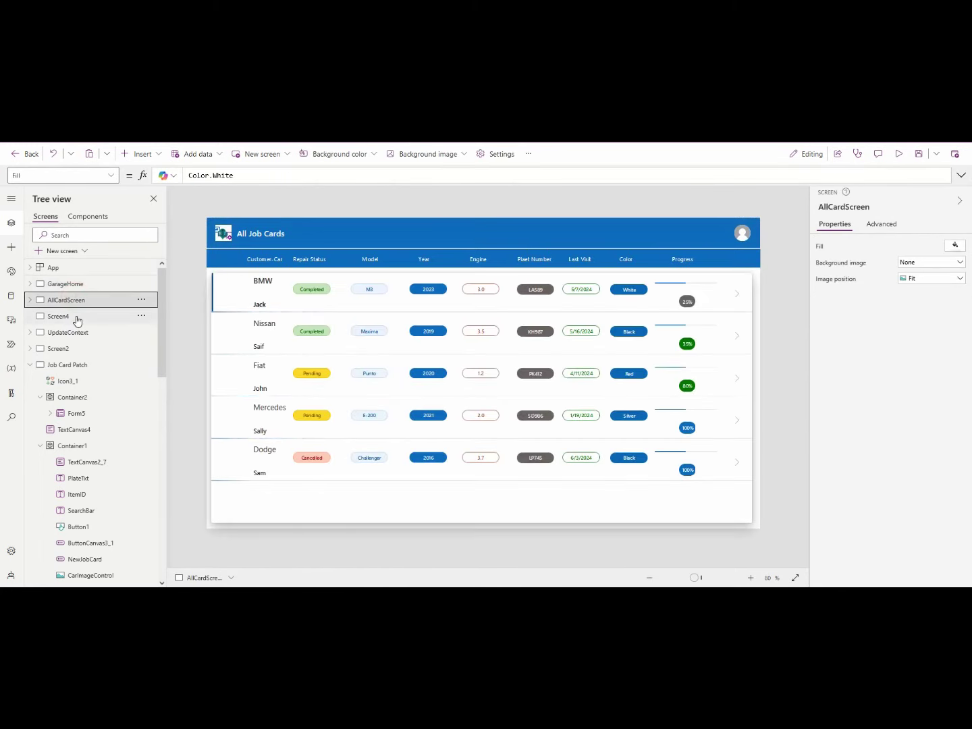
pyautogui.click(657, 284)
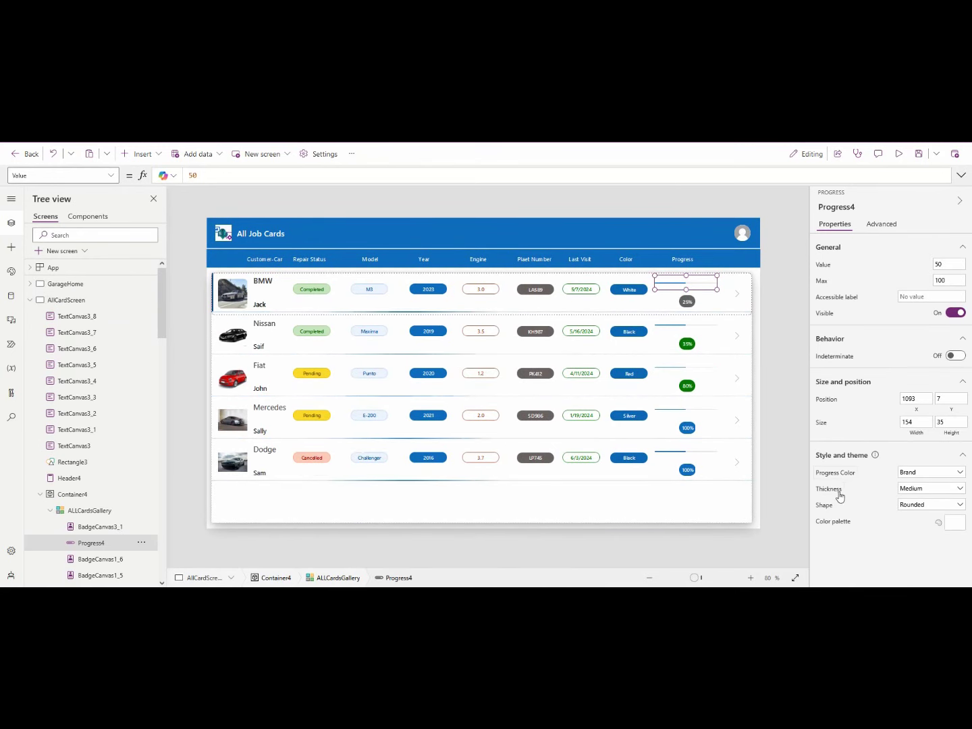
pyautogui.click(836, 524)
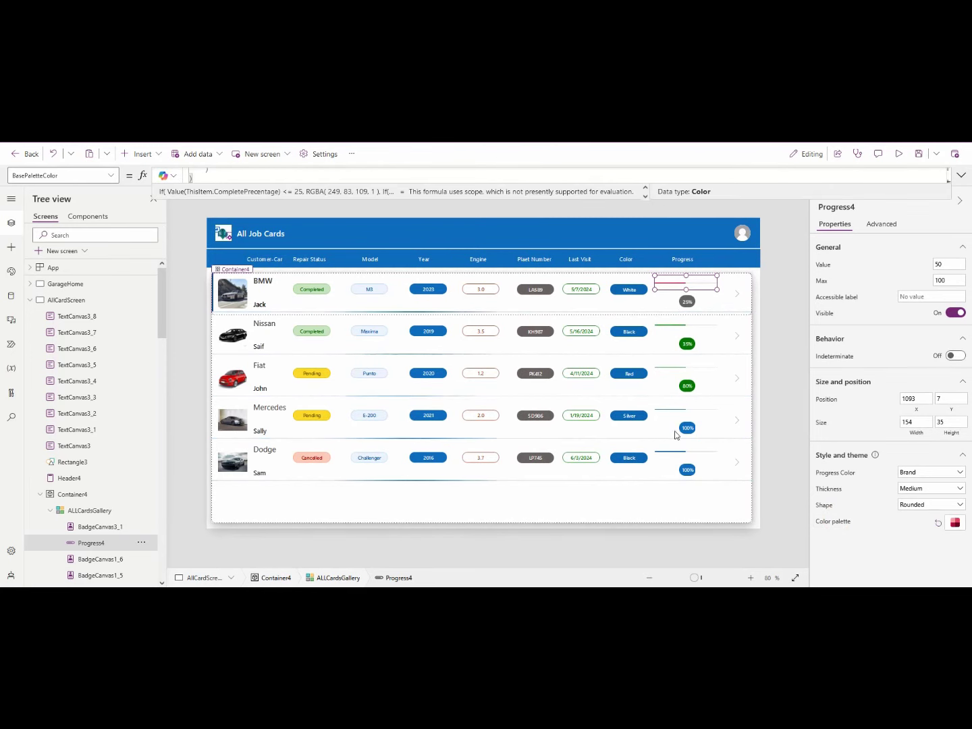
pyautogui.click(961, 175)
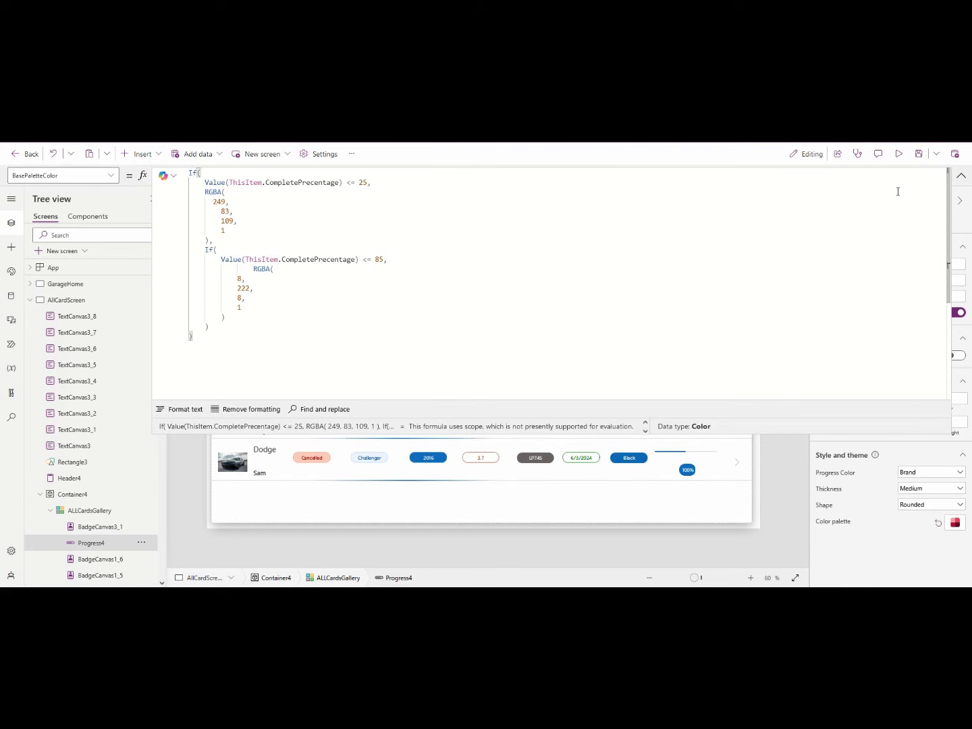
pyautogui.click(961, 177)
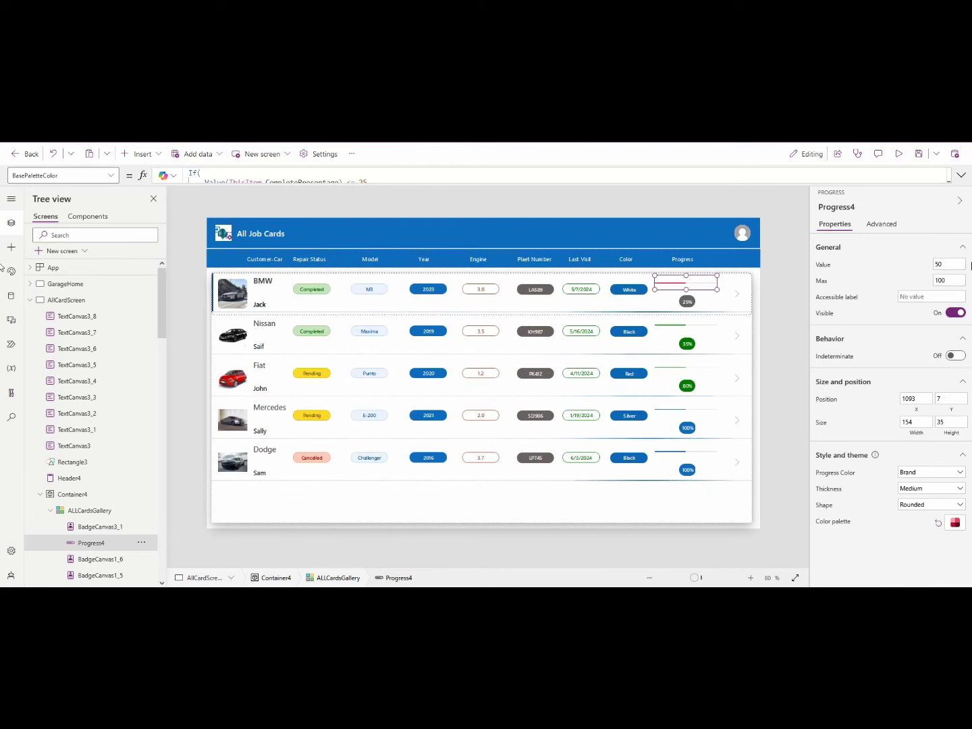
# Set the value of the ALLCardsGallery progress bar to 0 and open its Value formula
pyautogui.write('0')
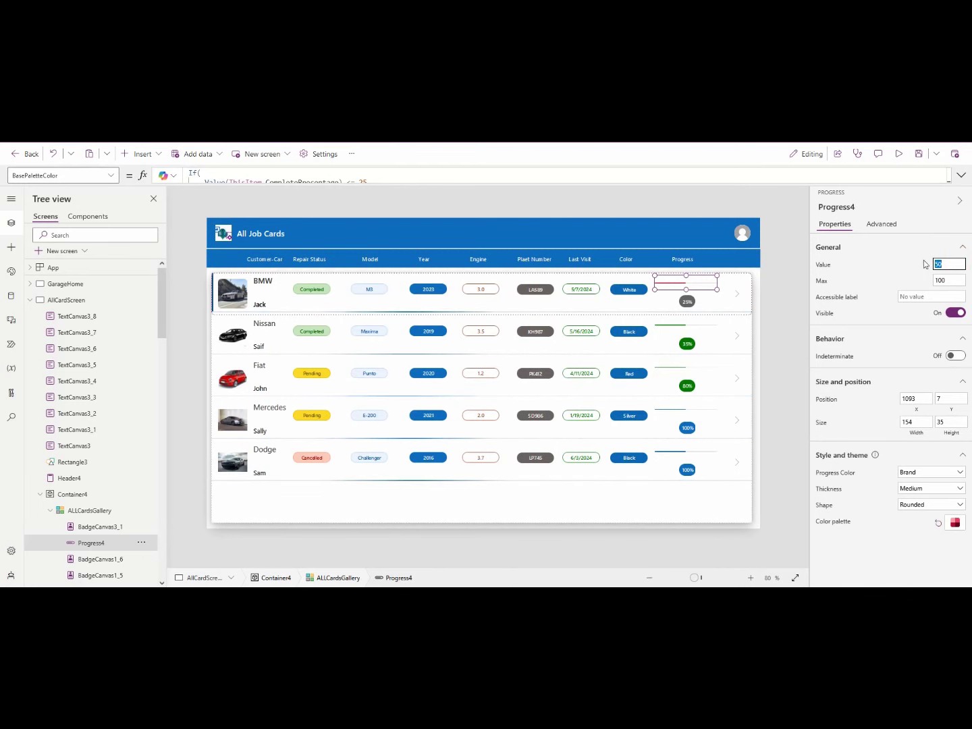
pyautogui.click(905, 260)
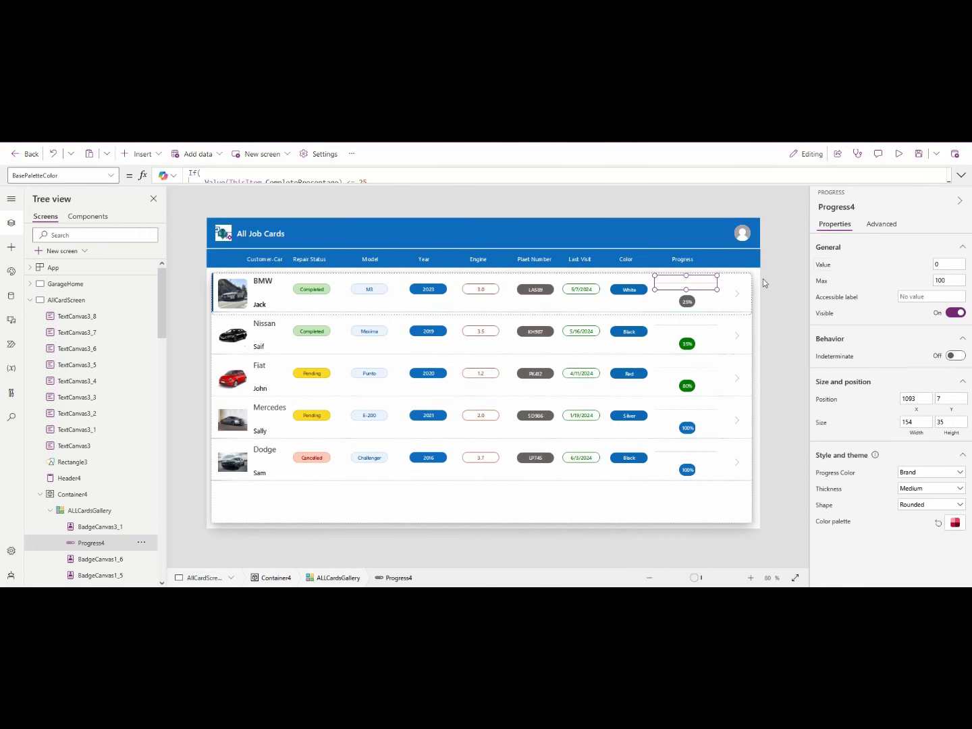
pyautogui.click(822, 266)
pyautogui.click(216, 176)
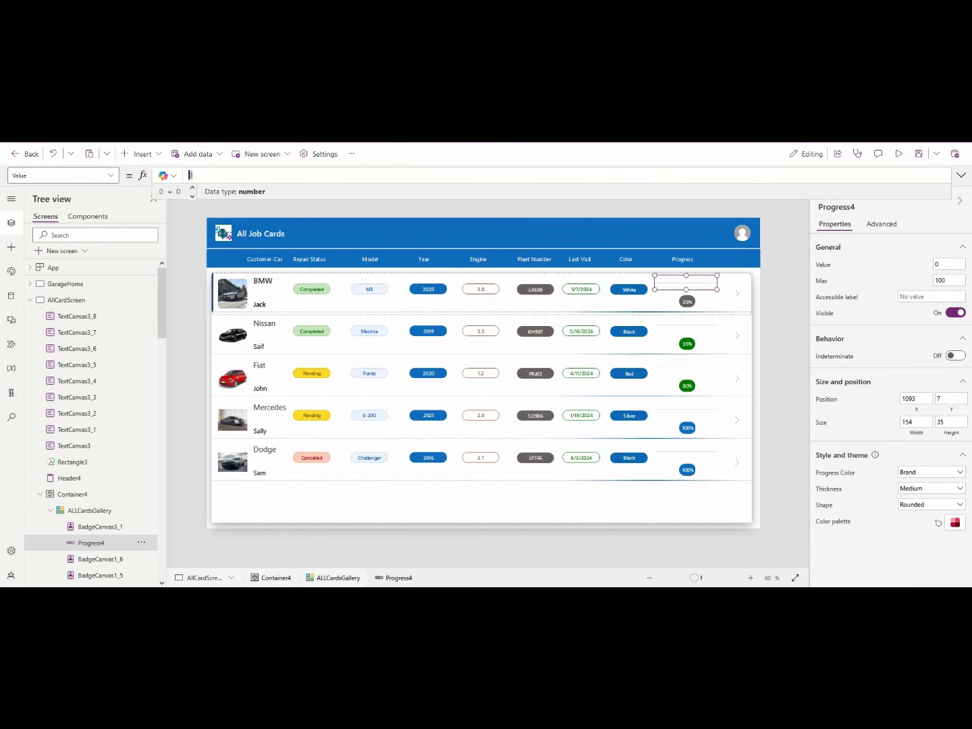
# Check which field the Value formula of the progress bar on the Job Card Patch screen refers to
pyautogui.click(29, 299)
pyautogui.click(59, 349)
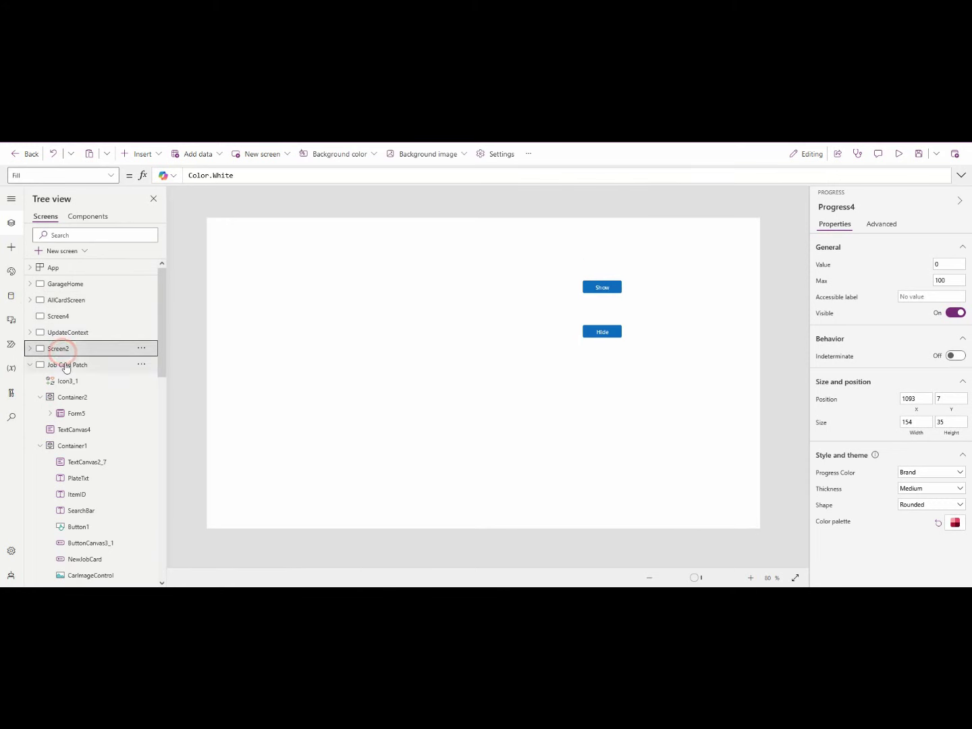
pyautogui.click(68, 364)
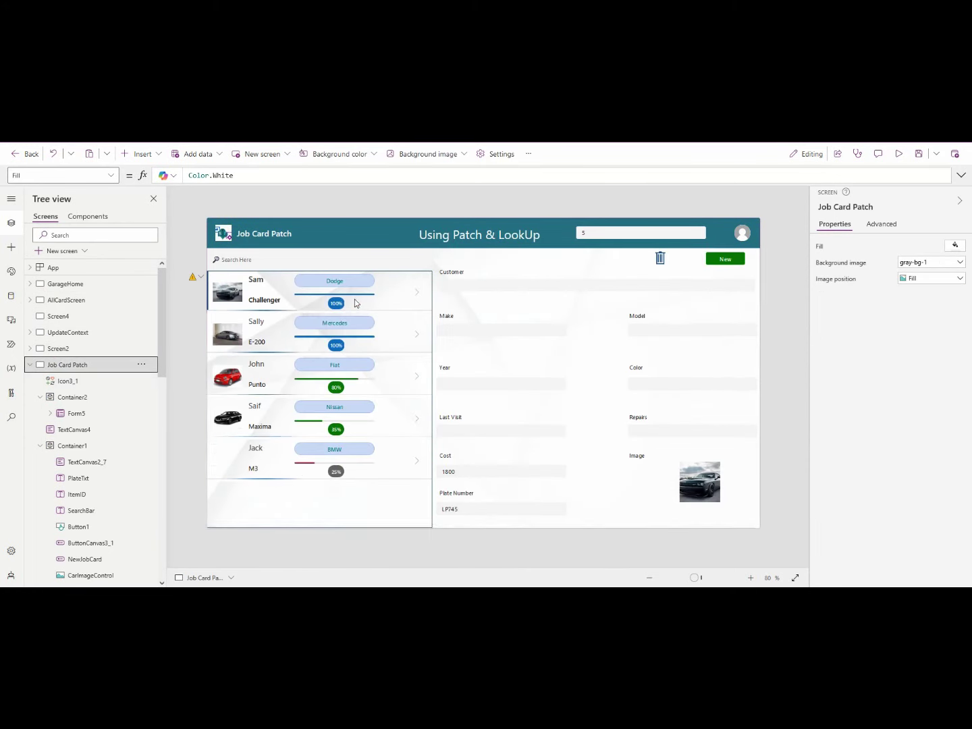
pyautogui.click(352, 295)
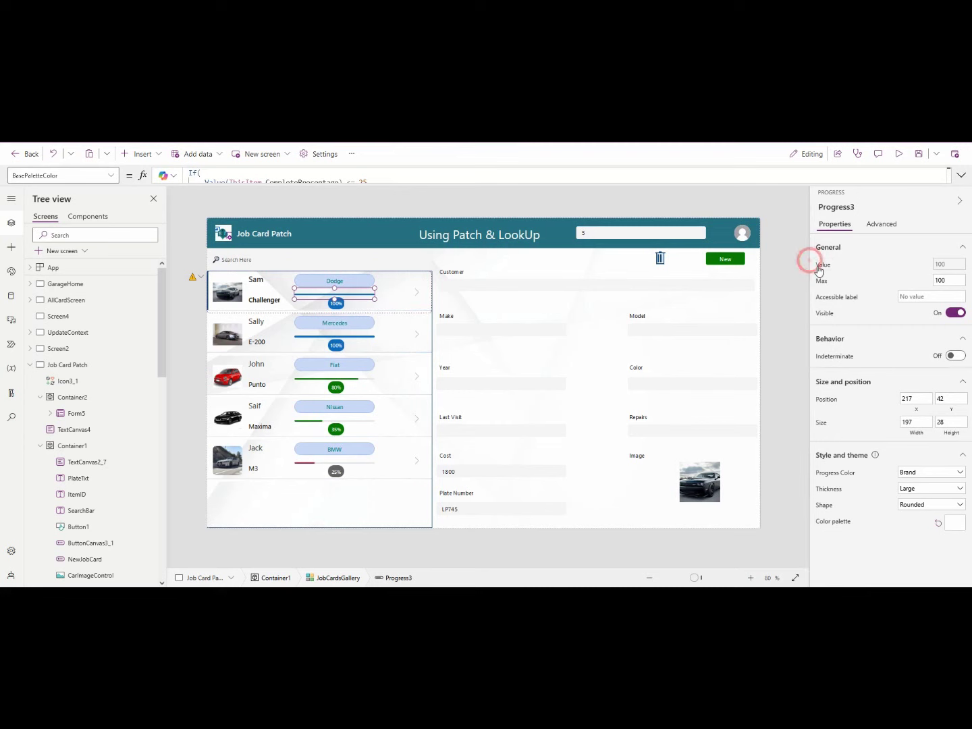
pyautogui.click(823, 264)
pyautogui.click(473, 175)
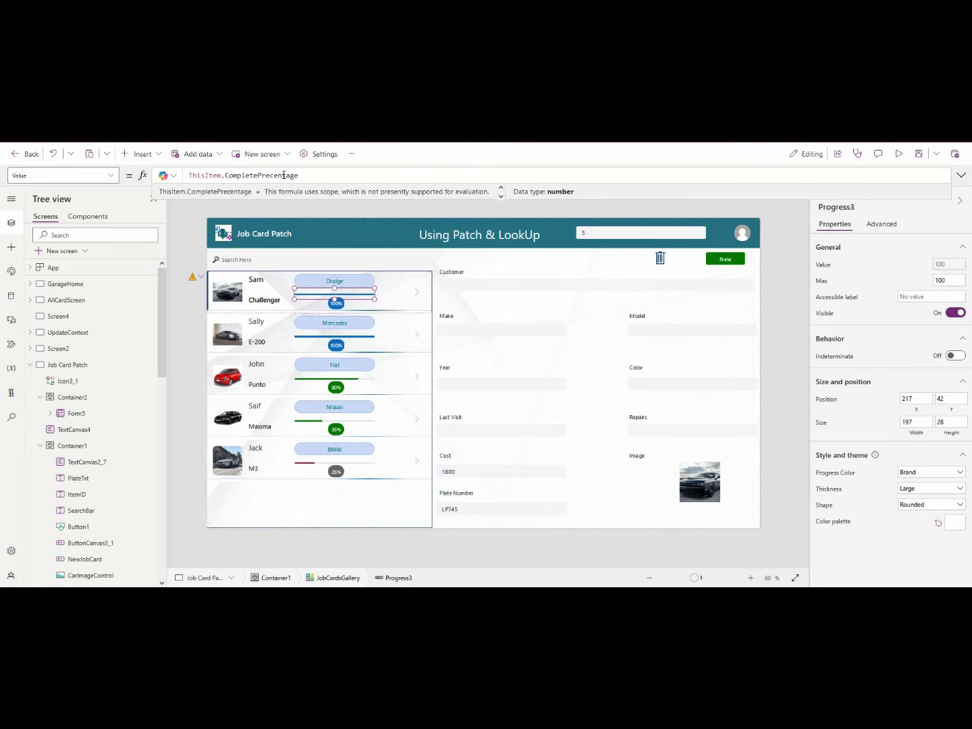
# Set the Value formula of the ALLCardsGallery progress bar on AllCardScreen to ThisItem.CompletePrecentage
pyautogui.click(66, 300)
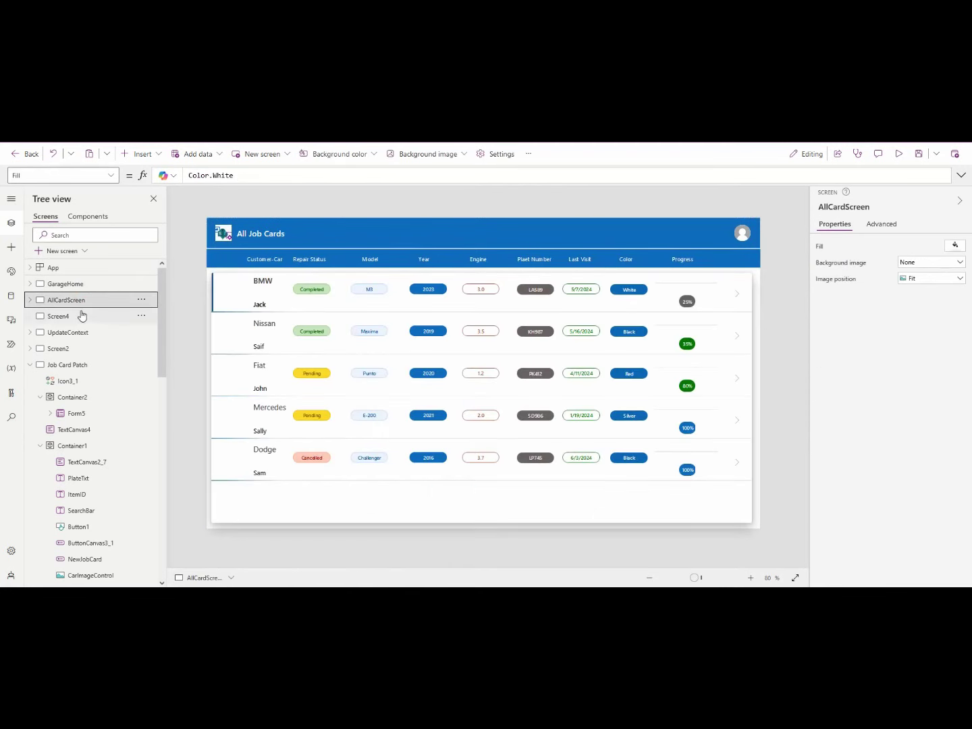
pyautogui.click(699, 289)
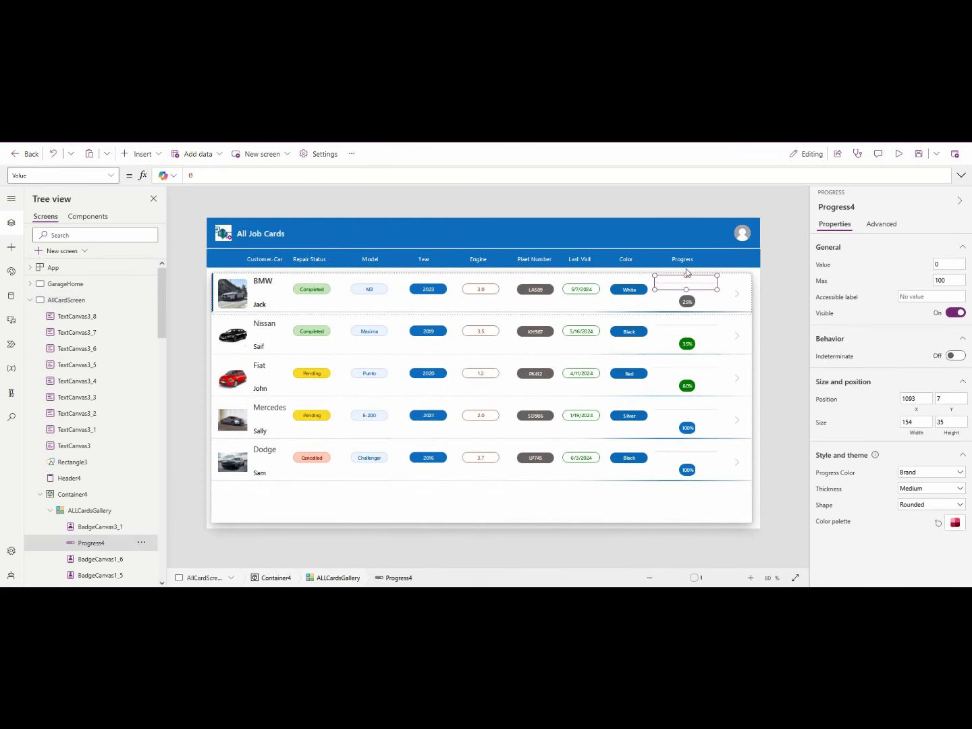
pyautogui.click(252, 177)
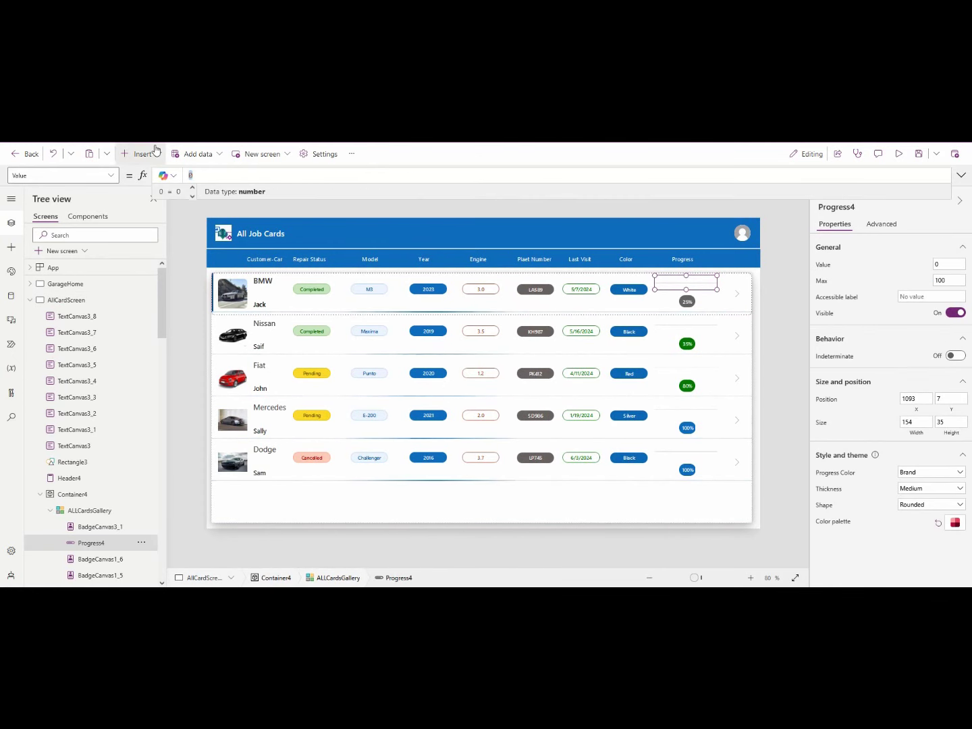
pyautogui.write('th')
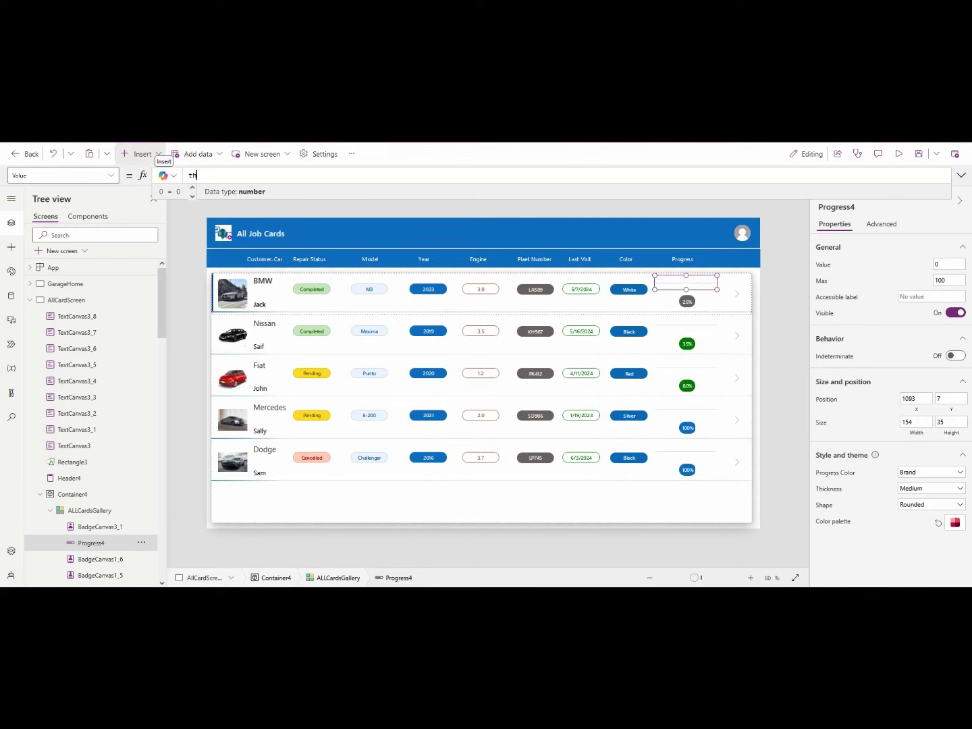
pyautogui.write('is')
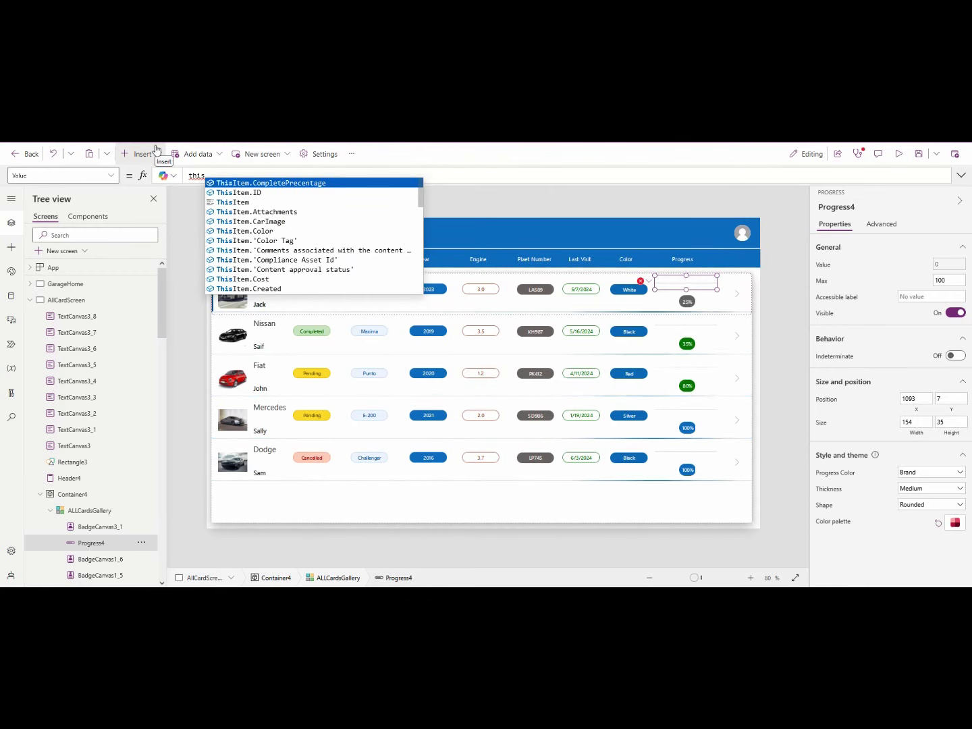
pyautogui.press('Tab')
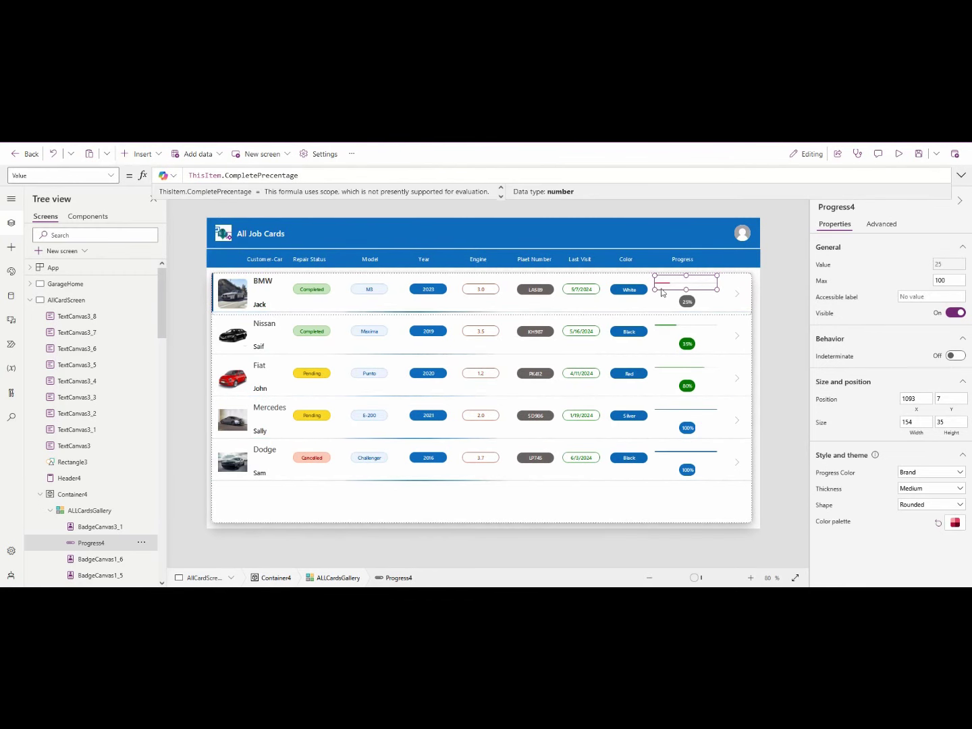
# Preview AllCardScreen to examine each car's progress bar and percentage badge, and return to editing with its tree collapsed
pyautogui.click(901, 156)
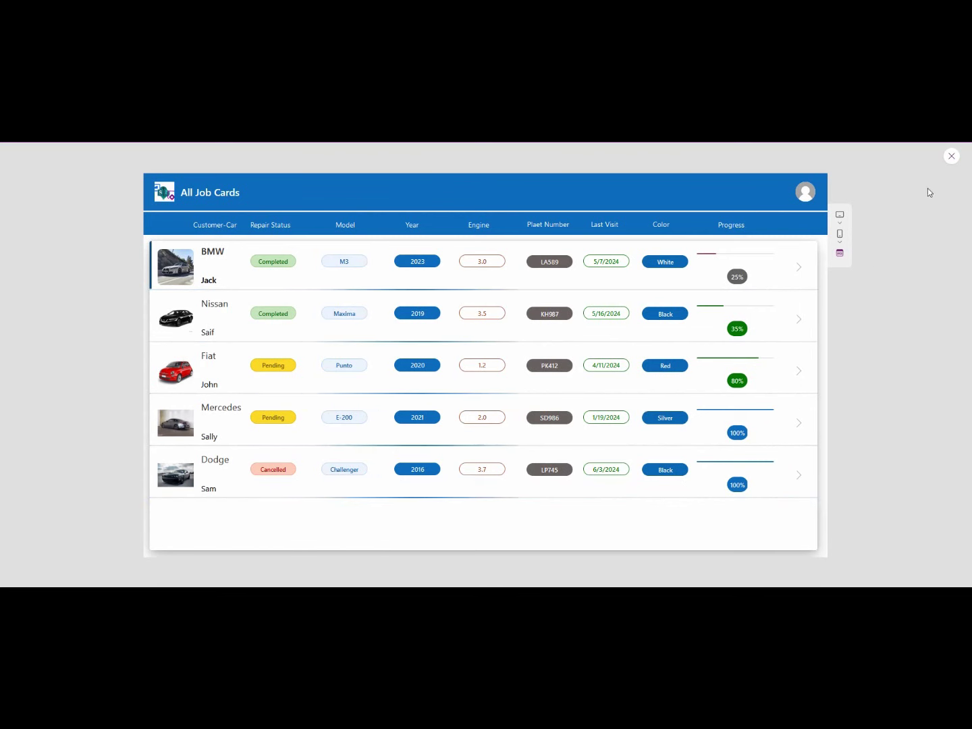
pyautogui.click(952, 156)
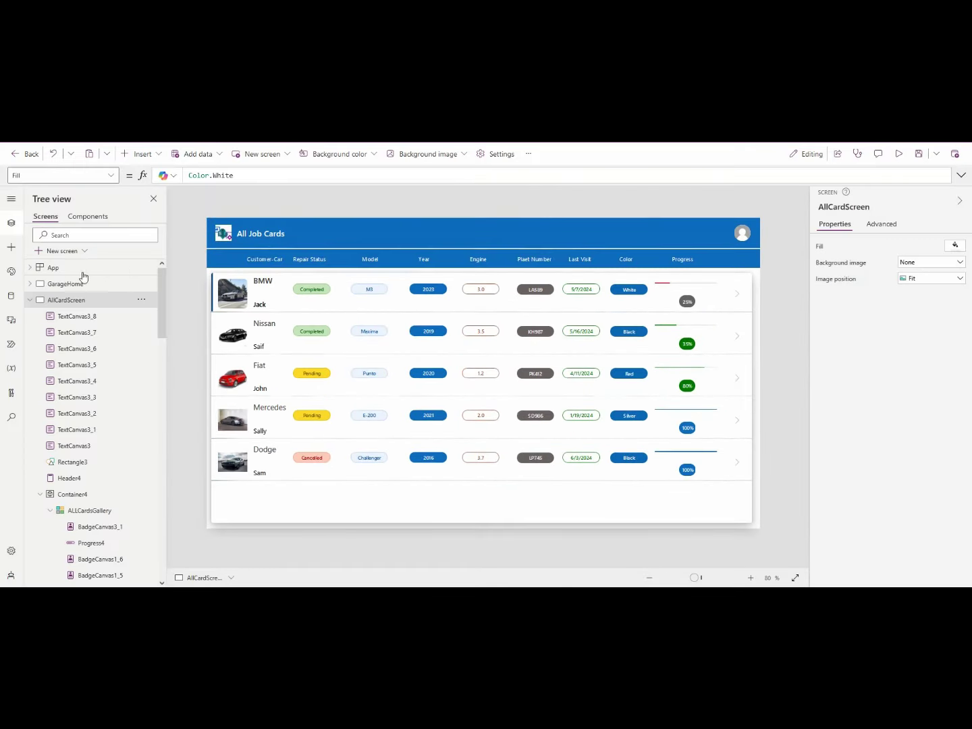
pyautogui.click(31, 303)
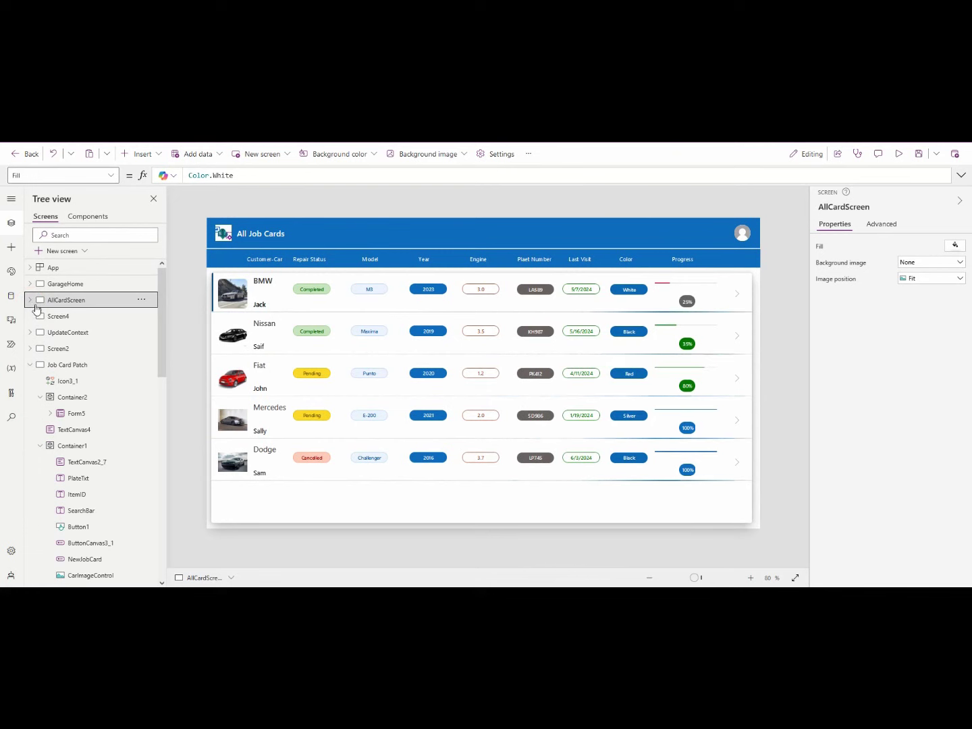
# Copy the header from AllCardScreen onto the empty Screen4 and set the copy's title to View Item
pyautogui.click(30, 316)
pyautogui.click(30, 316)
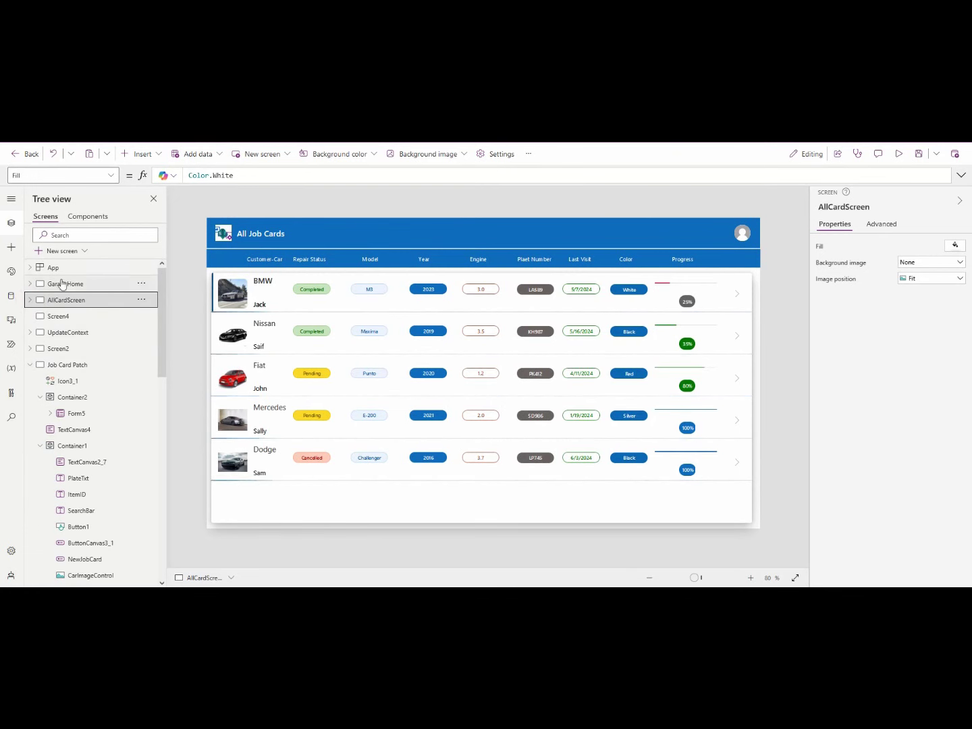
pyautogui.click(31, 365)
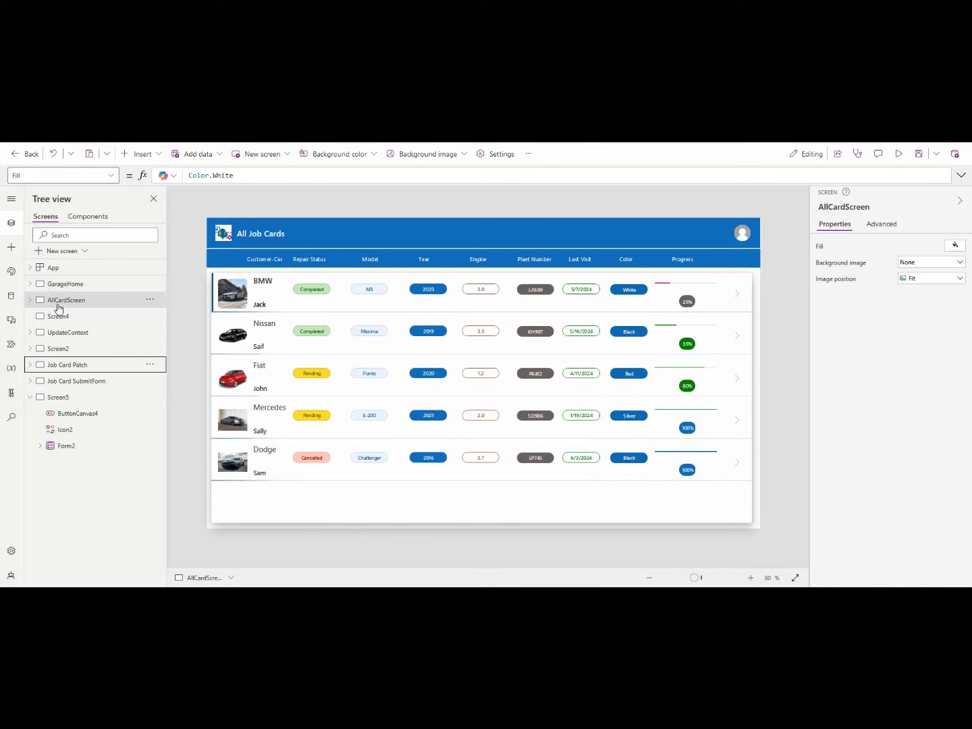
pyautogui.click(69, 317)
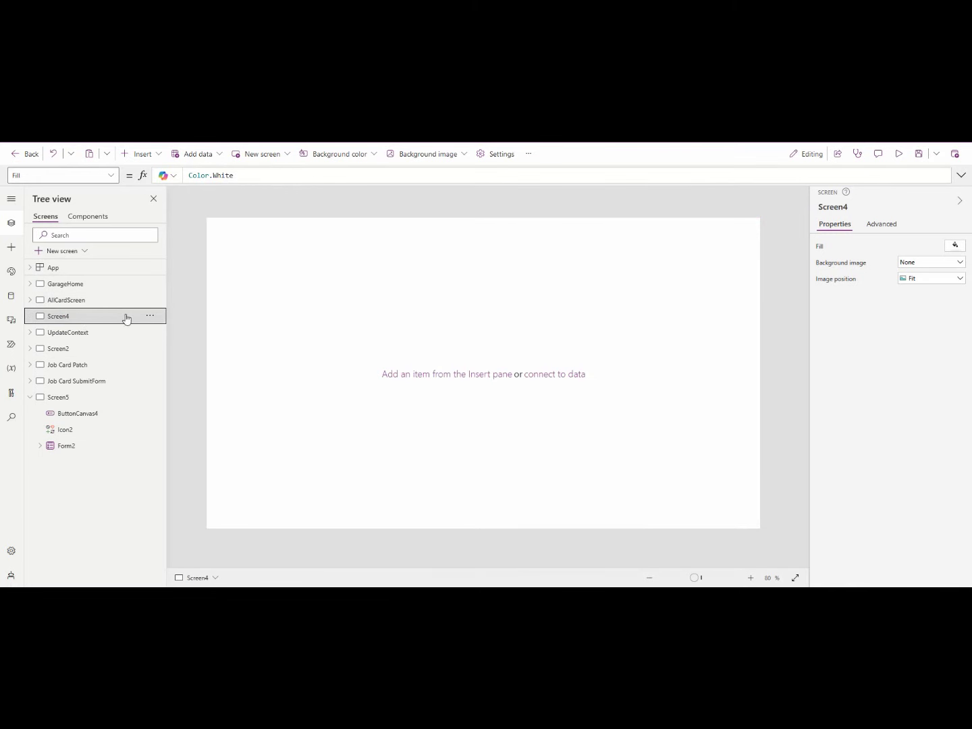
pyautogui.click(95, 299)
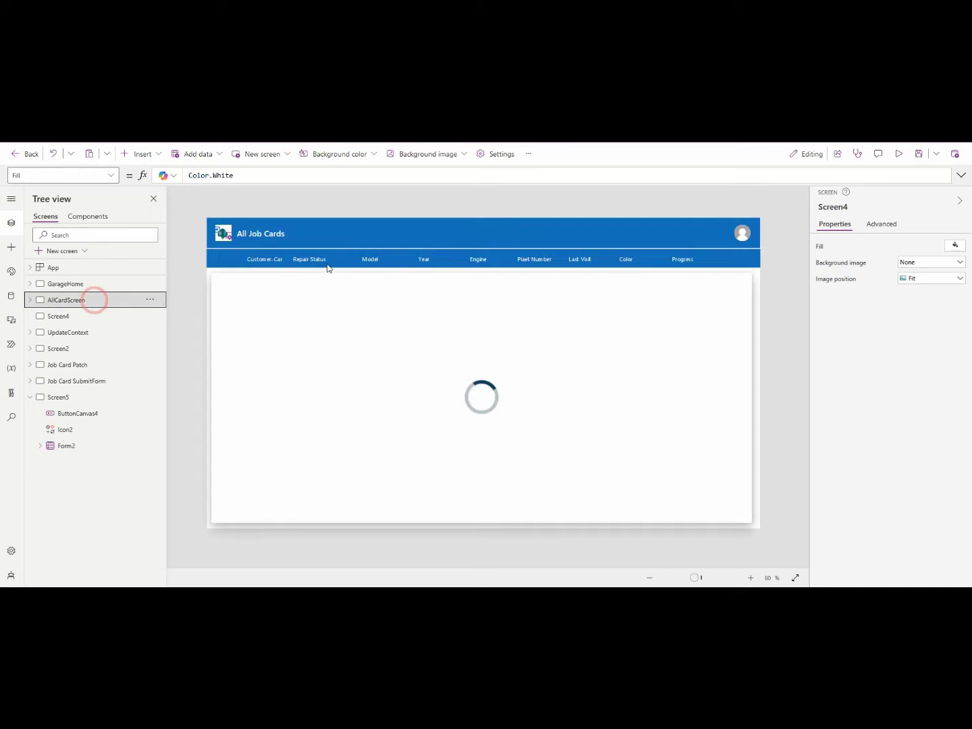
pyautogui.click(314, 235)
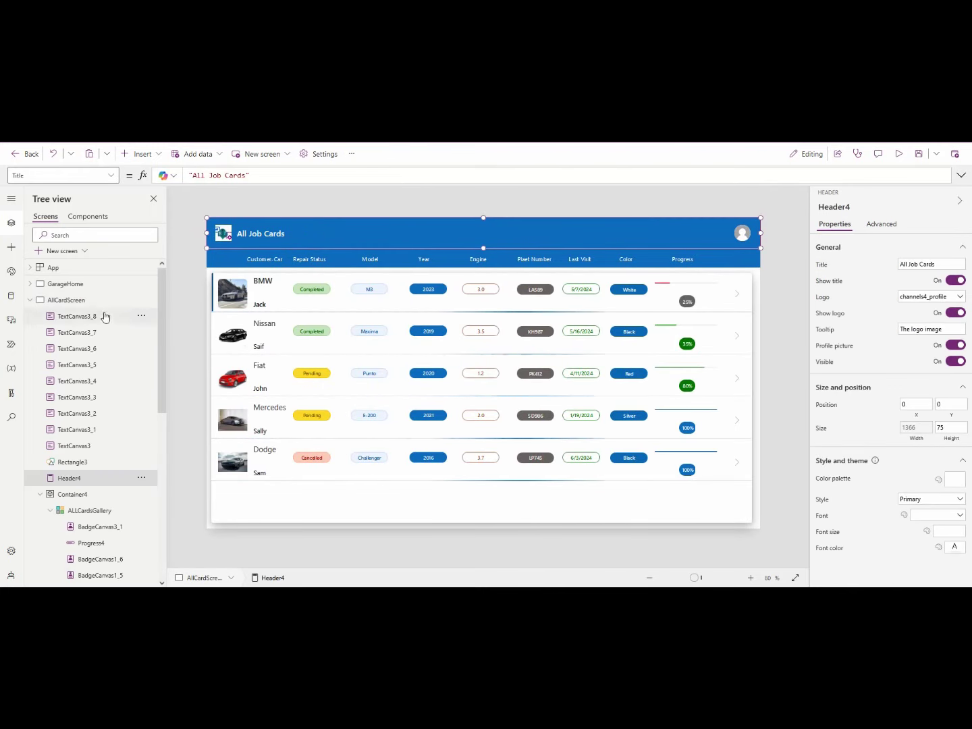
pyautogui.click(31, 301)
pyautogui.click(72, 316)
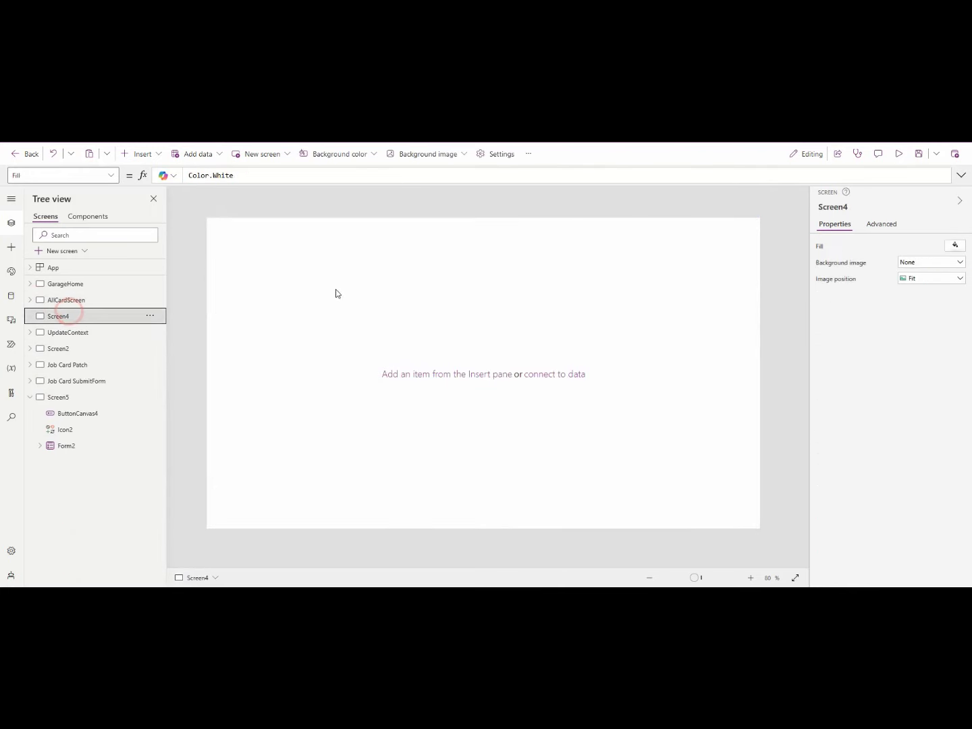
pyautogui.hotkey('ctrl', 'v')
pyautogui.click(933, 263)
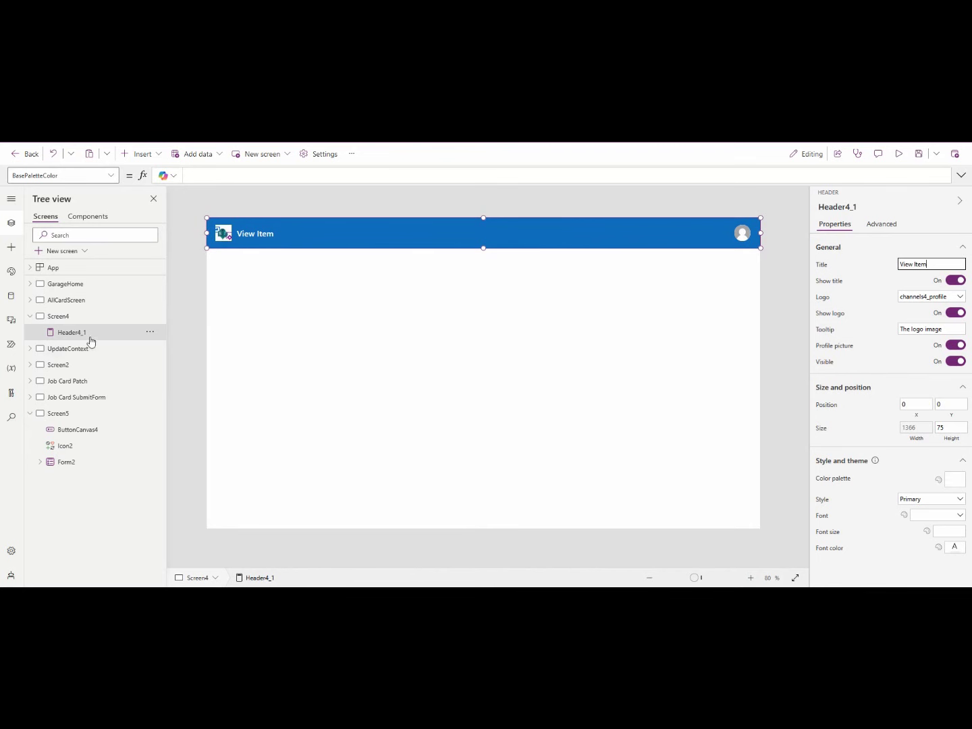
# Rename Screen4 as ViewItemScreen
pyautogui.doubleClick(88, 316)
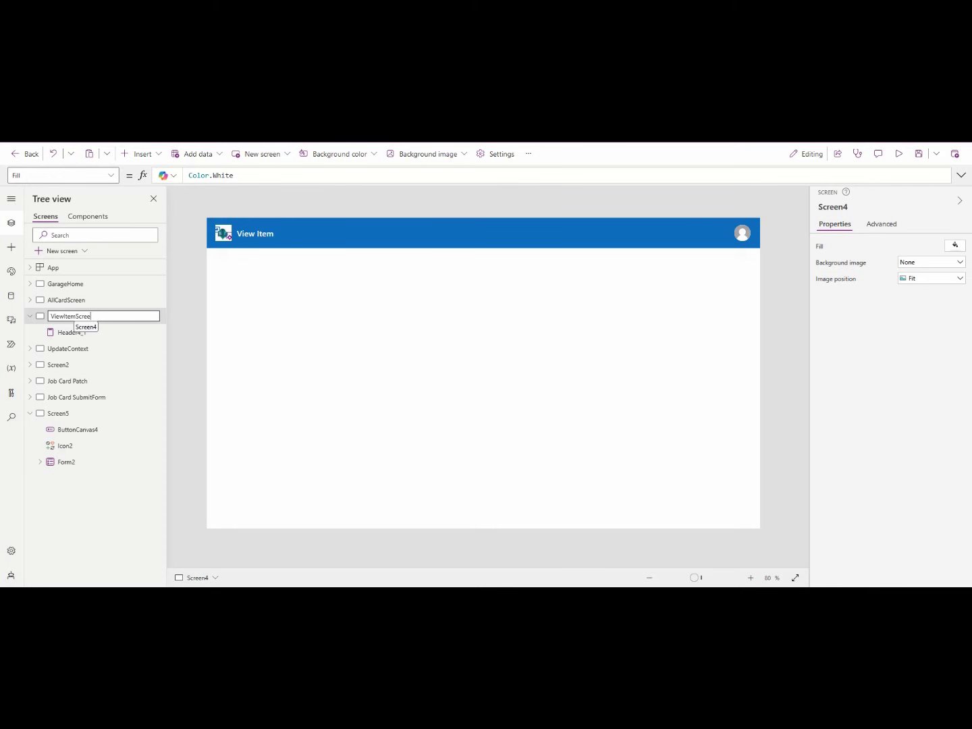
pyautogui.write('ViewItemScreen')
pyautogui.press('Return')
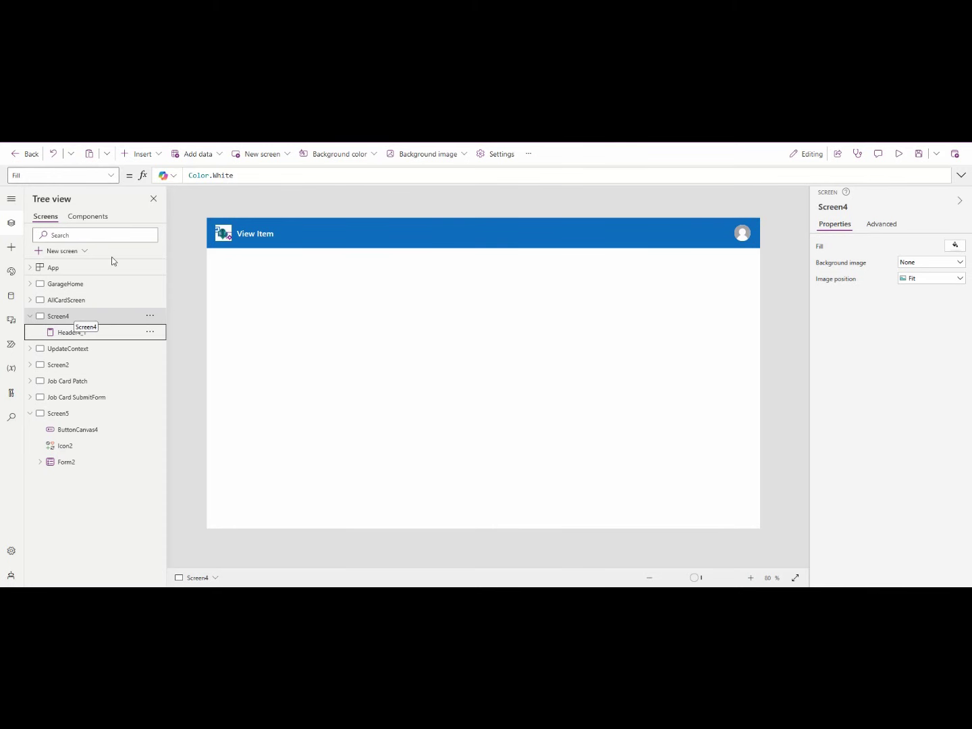
pyautogui.click(386, 233)
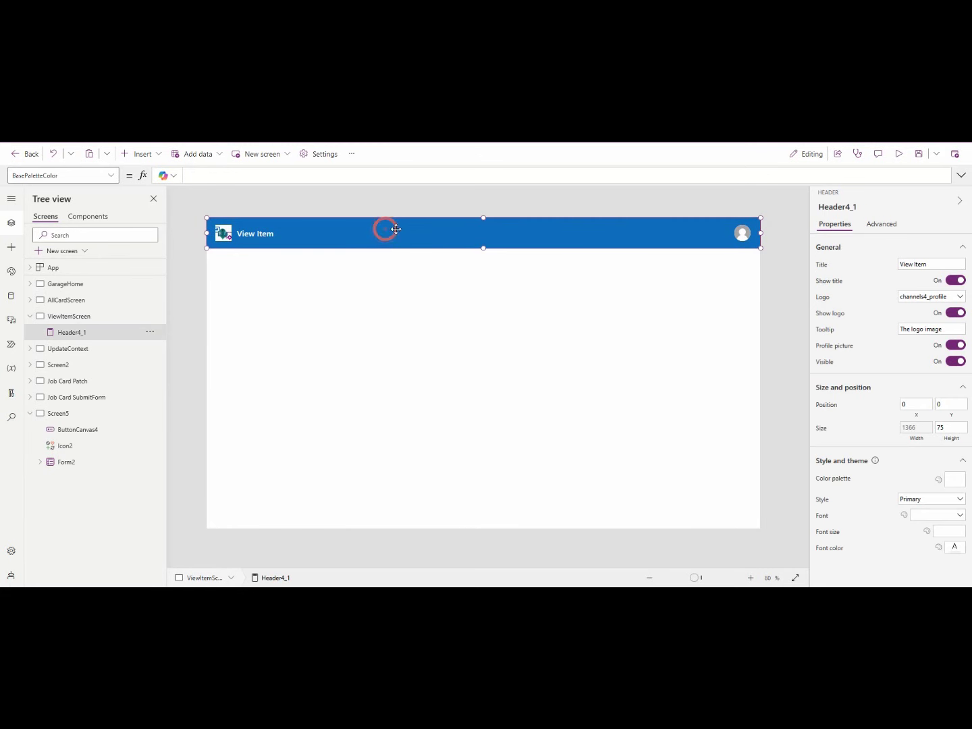
pyautogui.click(452, 378)
# Insert a form on ViewItemScreen, connect it to the CarDetails data source and add the suggested fields
pyautogui.click(109, 320)
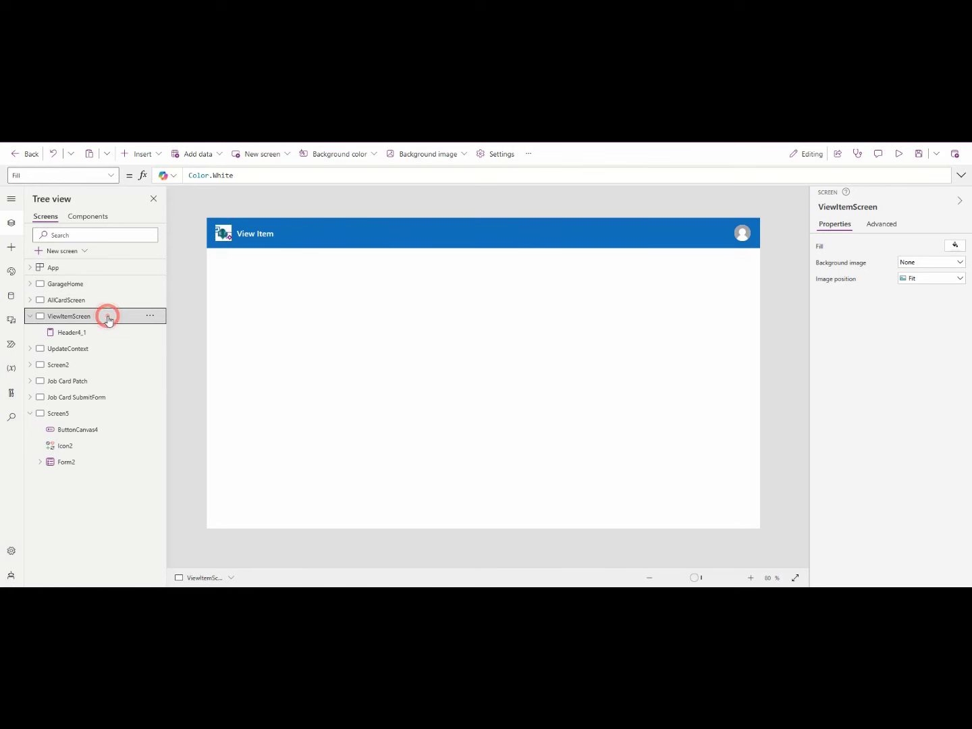
pyautogui.click(143, 154)
pyautogui.write('form')
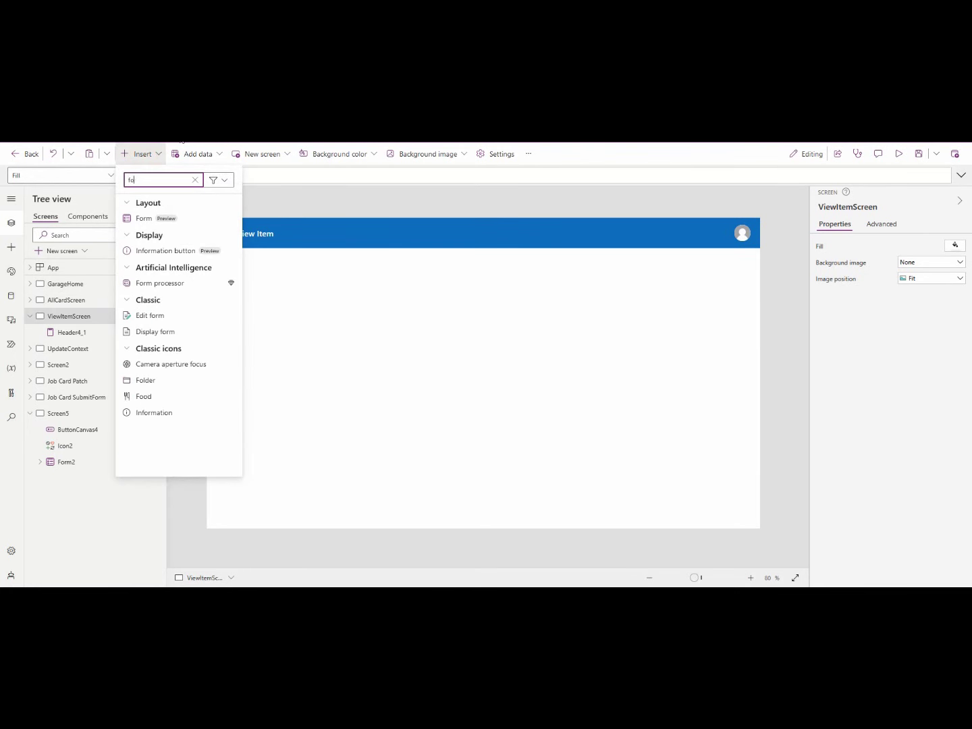
pyautogui.click(188, 213)
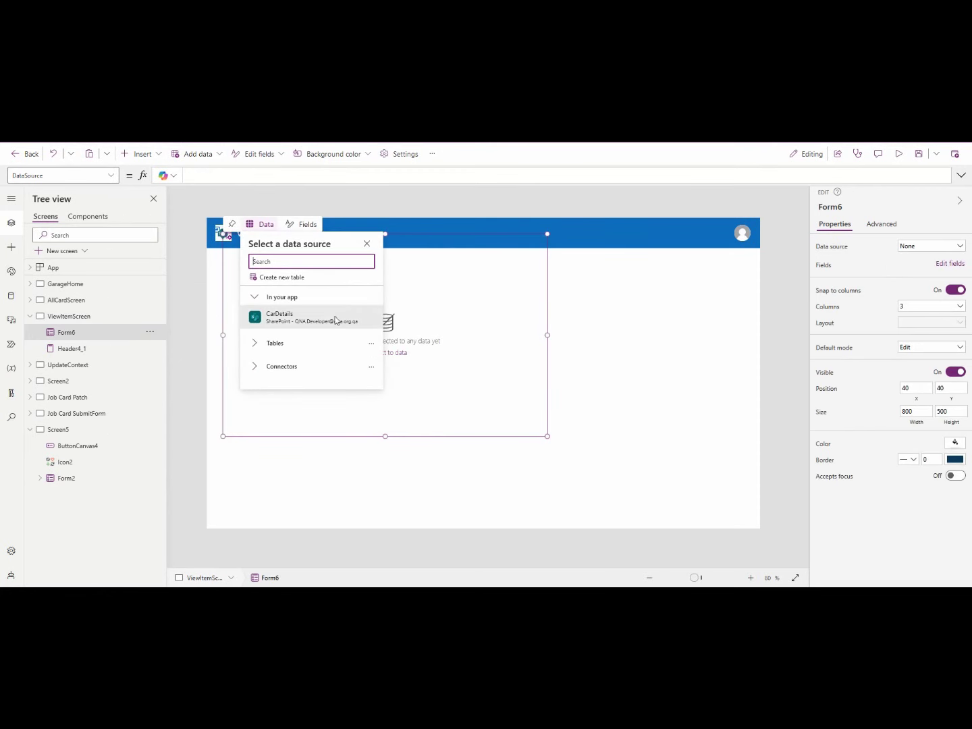
pyautogui.click(330, 316)
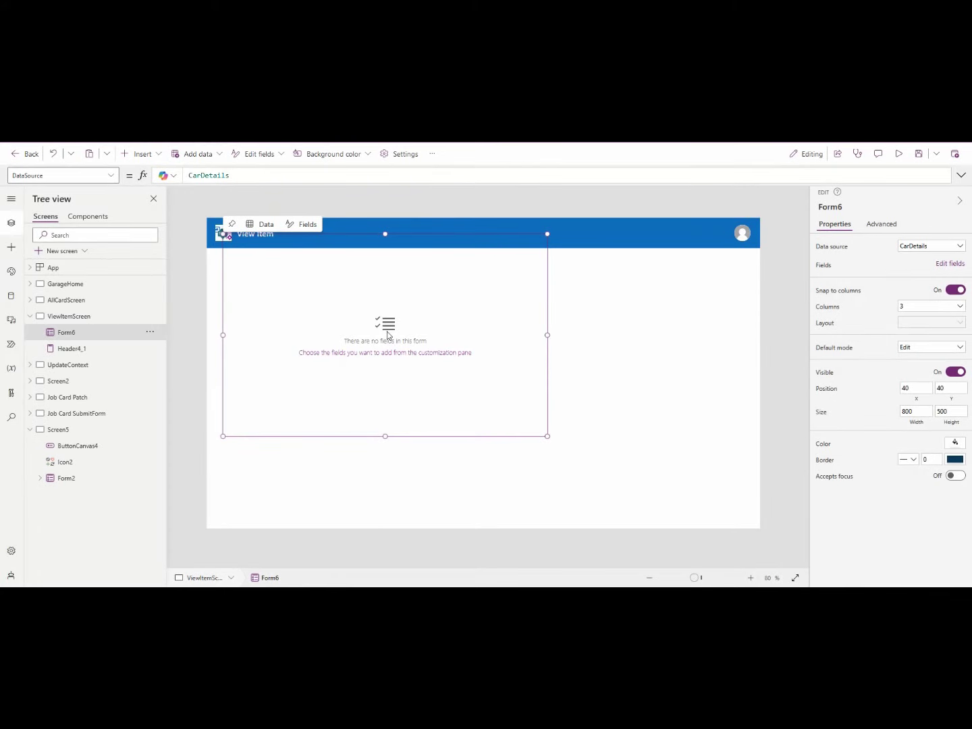
pyautogui.click(388, 332)
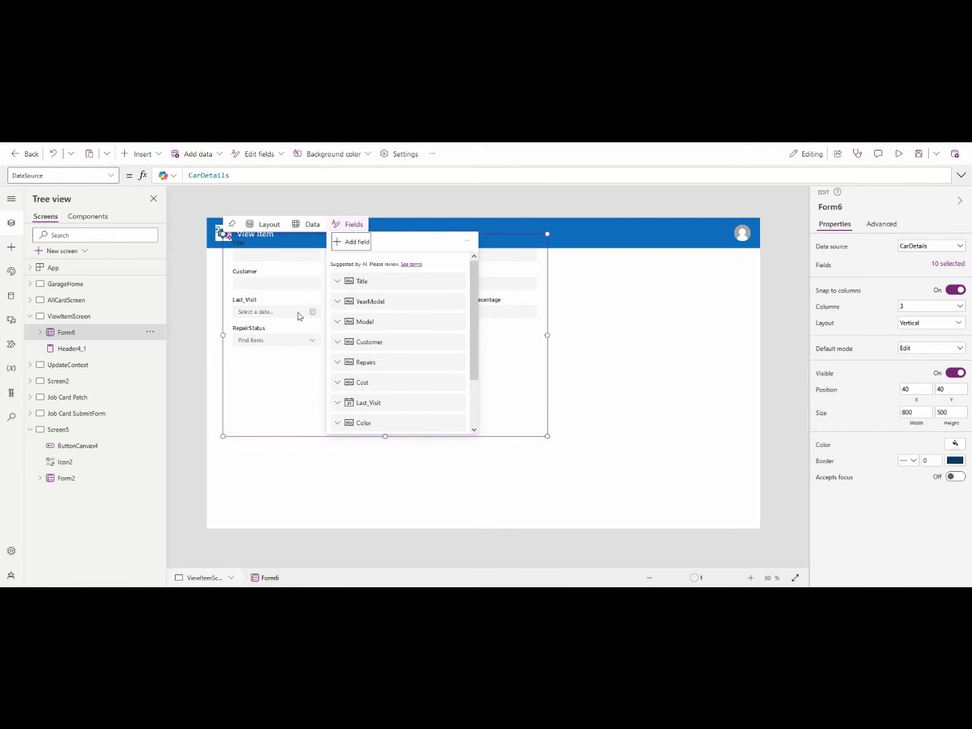
# Enlarge the form to about 831 by 620 and move it below the header, to about X 251, Y 135
pyautogui.click(273, 393)
pyautogui.moveTo(223, 436); pyautogui.dragTo(210, 484)
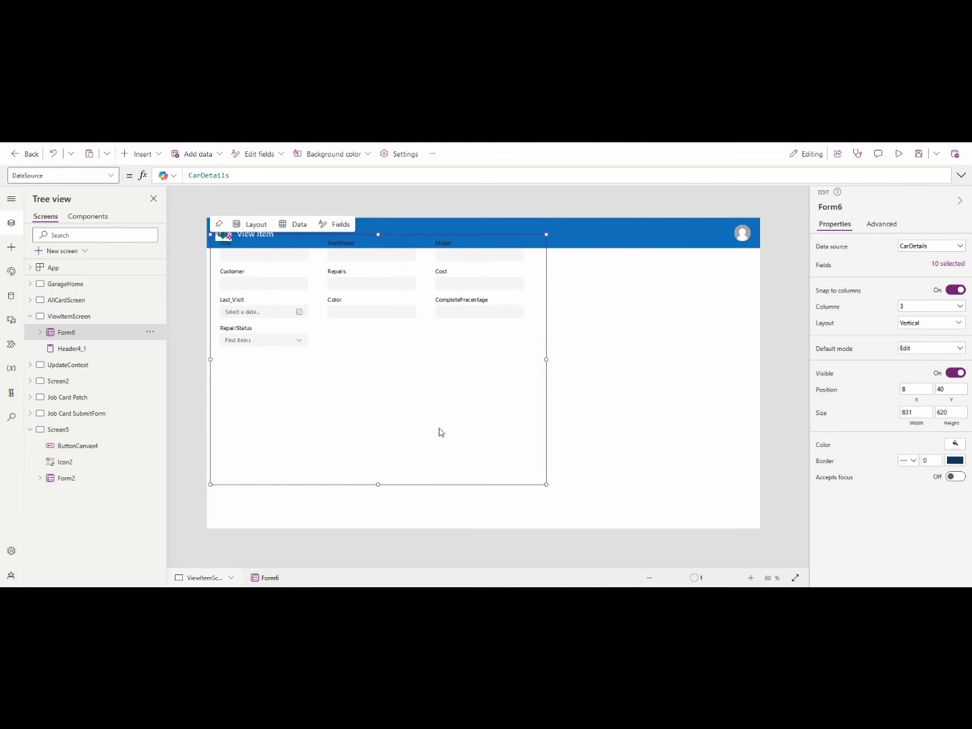
pyautogui.moveTo(398, 241); pyautogui.dragTo(495, 272)
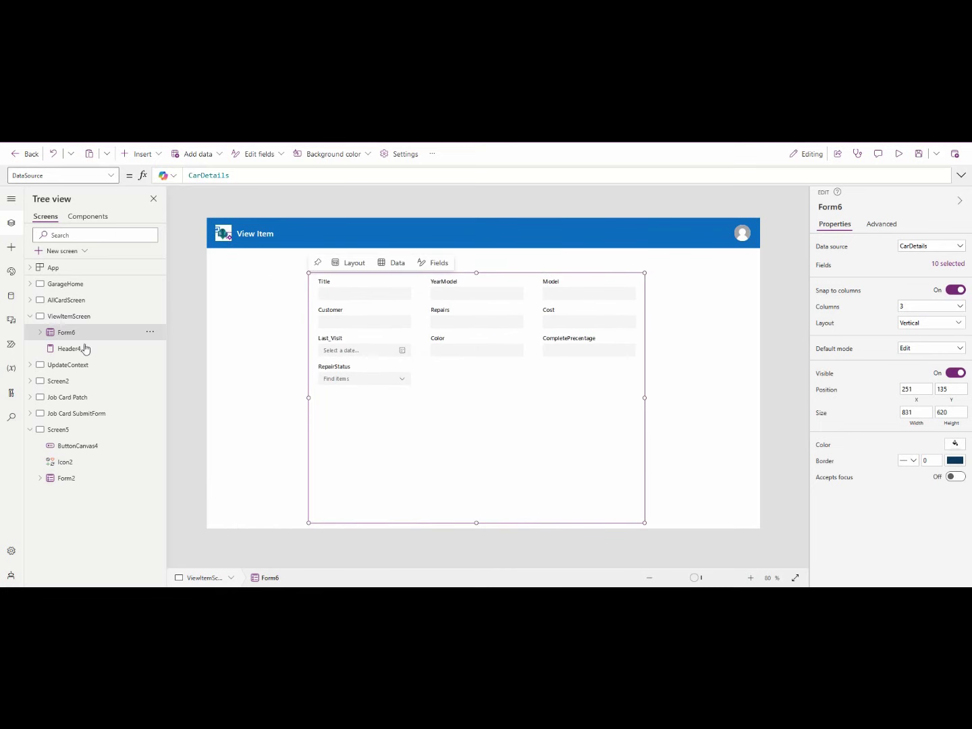
# Insert a plain container on ViewItemScreen
pyautogui.click(85, 316)
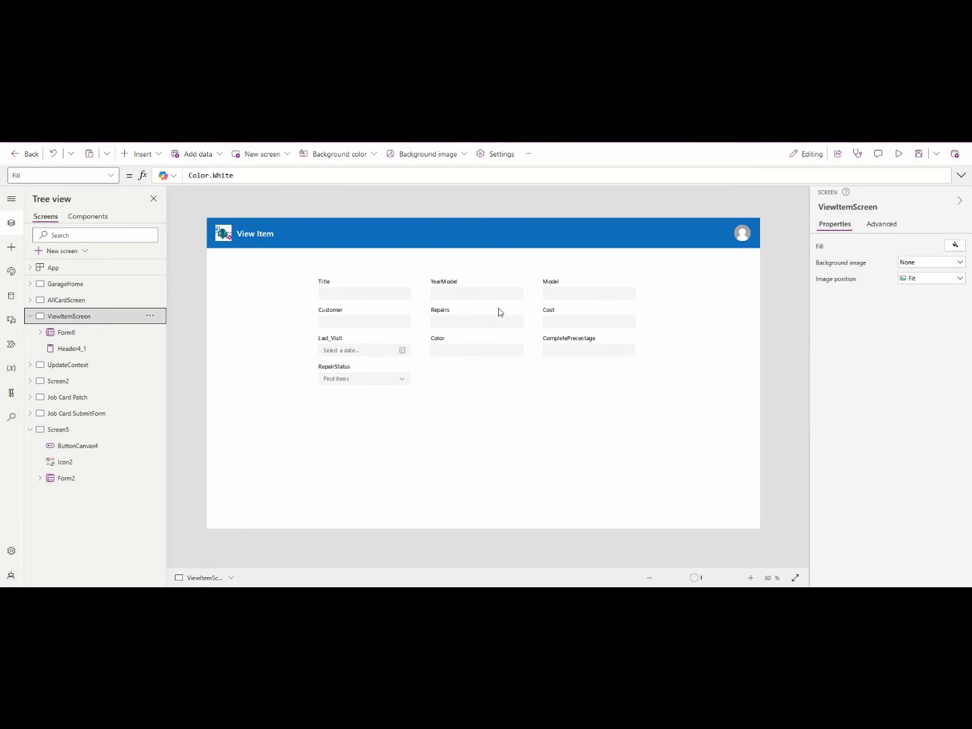
pyautogui.click(145, 156)
pyautogui.click(164, 182)
pyautogui.write('conta')
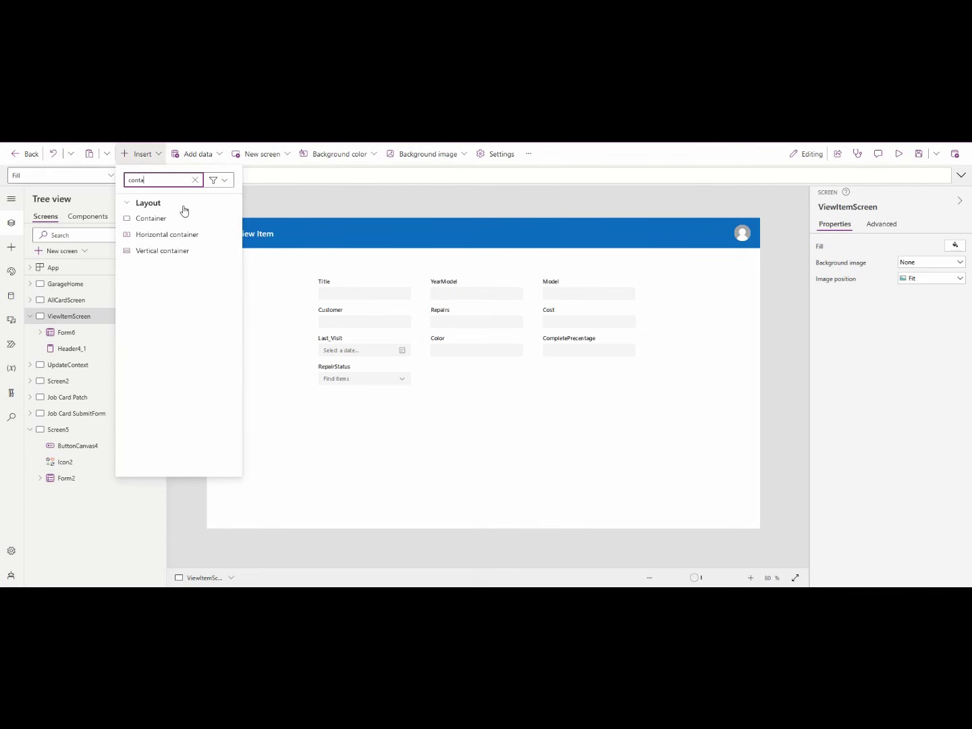
pyautogui.click(181, 218)
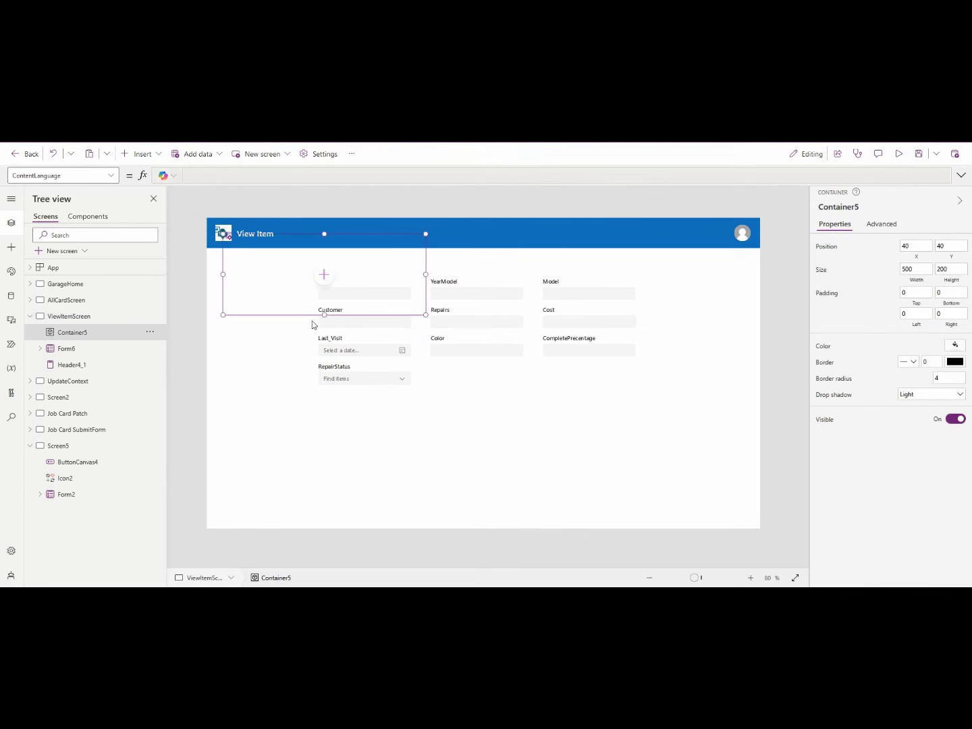
pyautogui.click(293, 274)
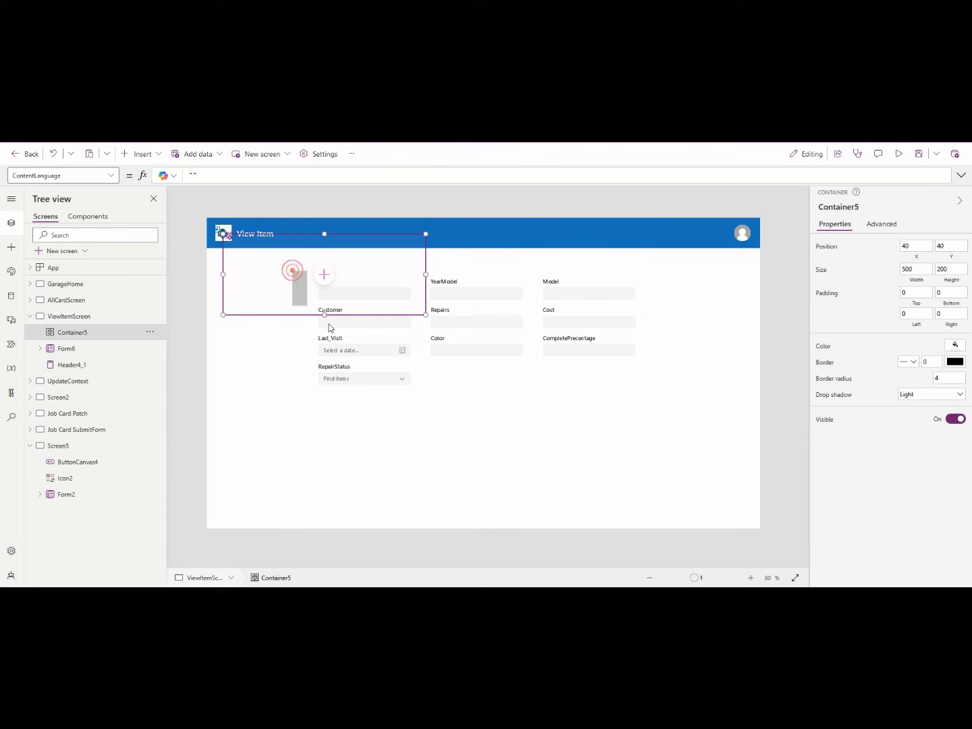
pyautogui.click(507, 315)
pyautogui.click(489, 379)
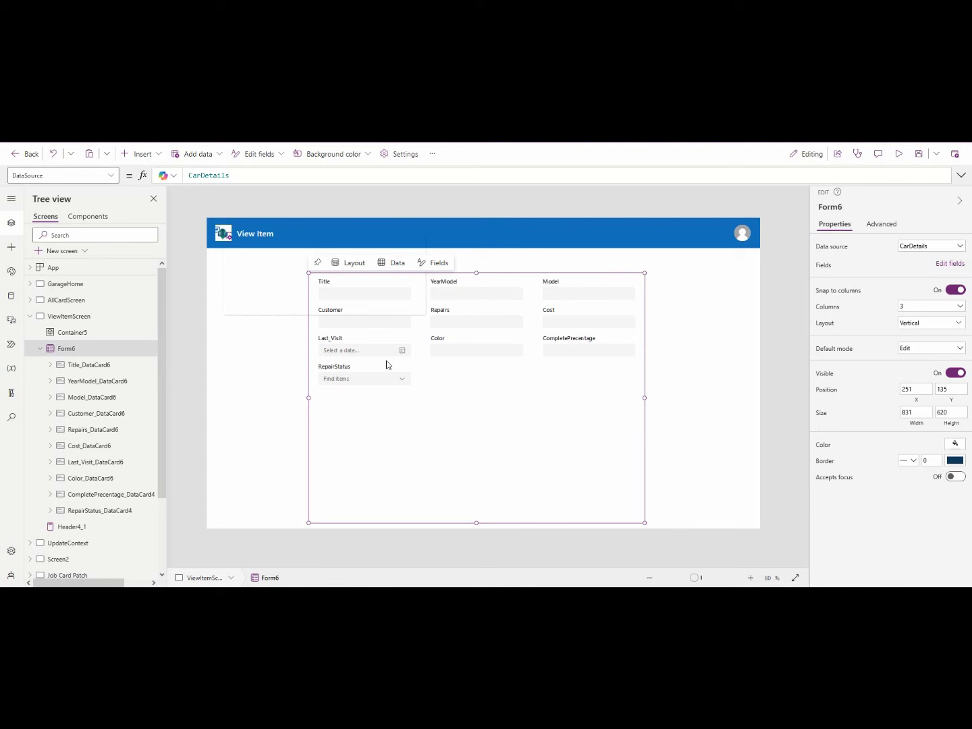
pyautogui.hotkey('ctrl', 'v')
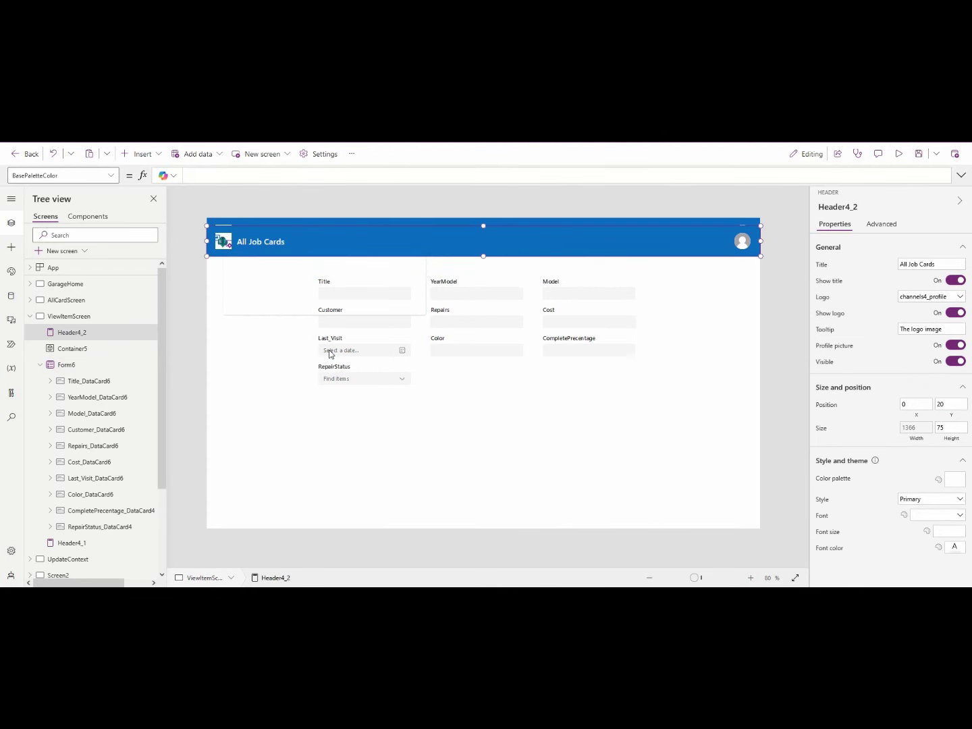
pyautogui.press('Delete')
pyautogui.click(533, 343)
pyautogui.click(410, 359)
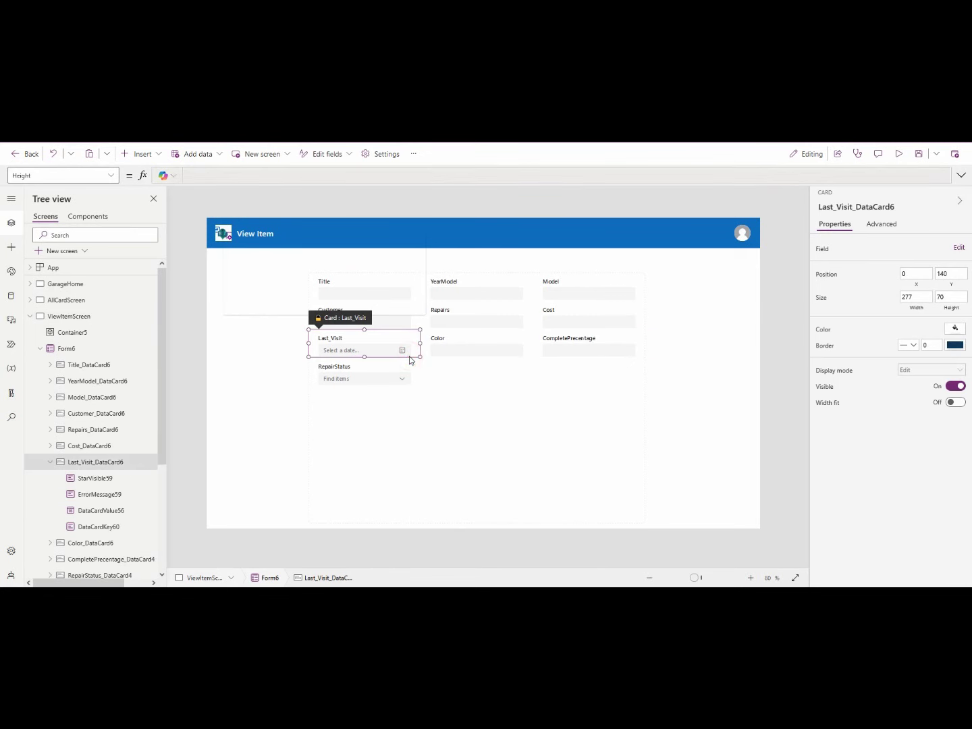
# Move the CarDetails form into the new container on ViewItemScreen
pyautogui.click(132, 349)
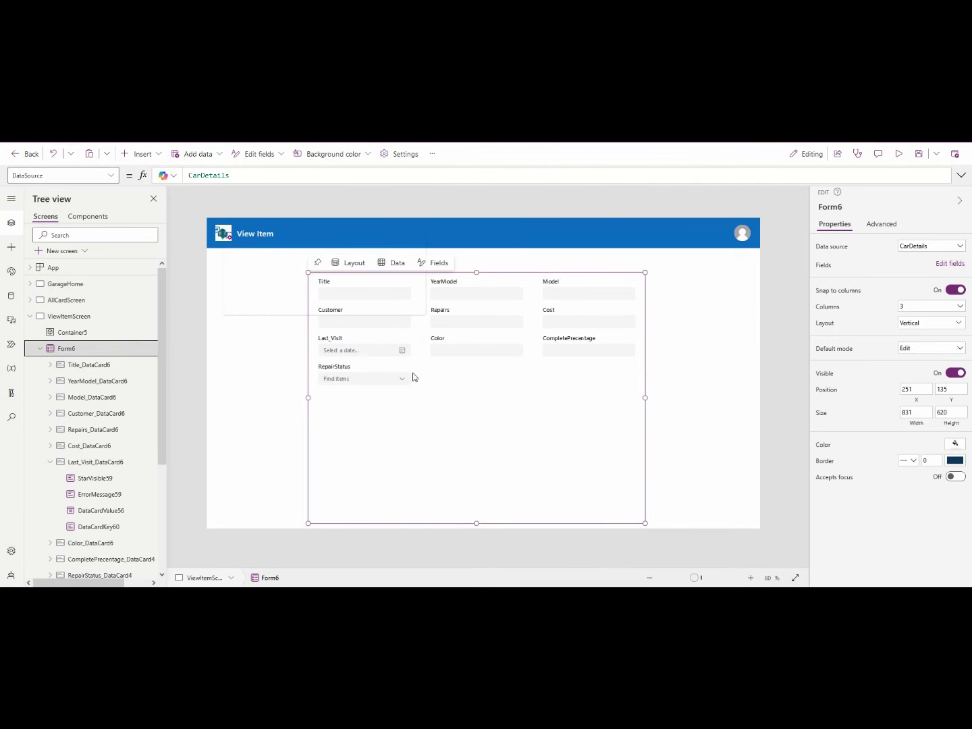
pyautogui.moveTo(132, 353); pyautogui.dragTo(84, 337)
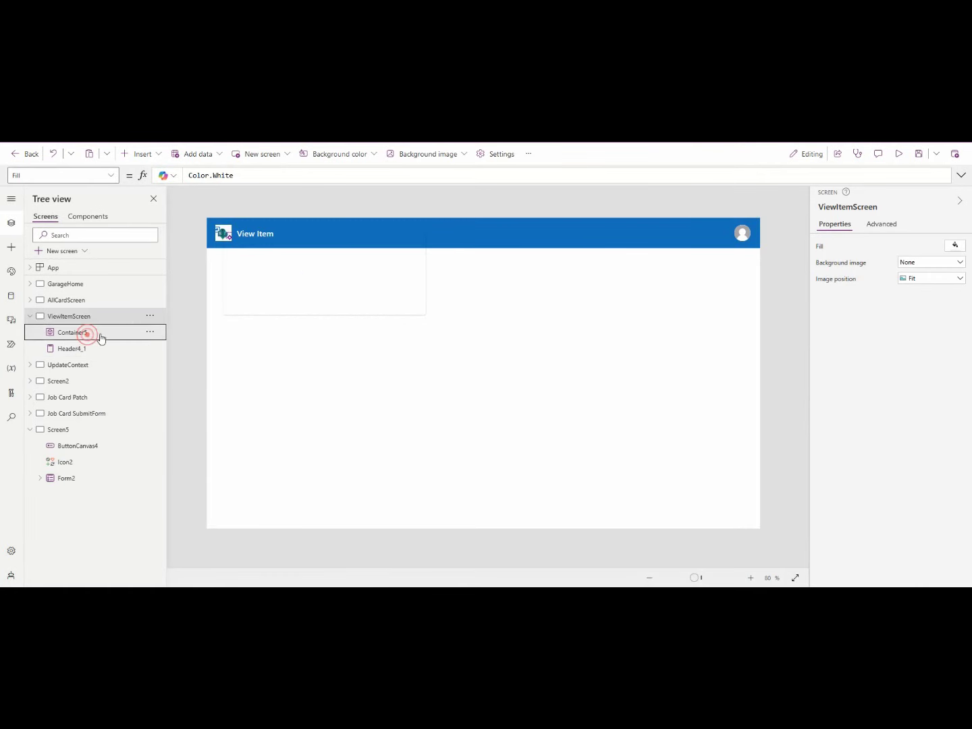
pyautogui.click(95, 333)
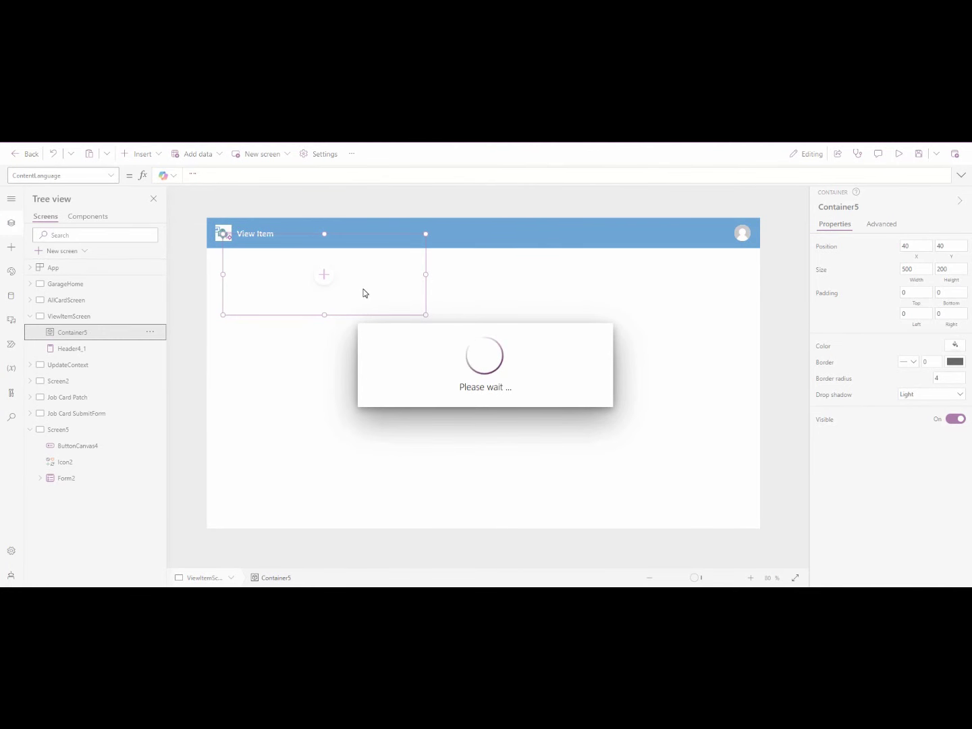
pyautogui.click(426, 314)
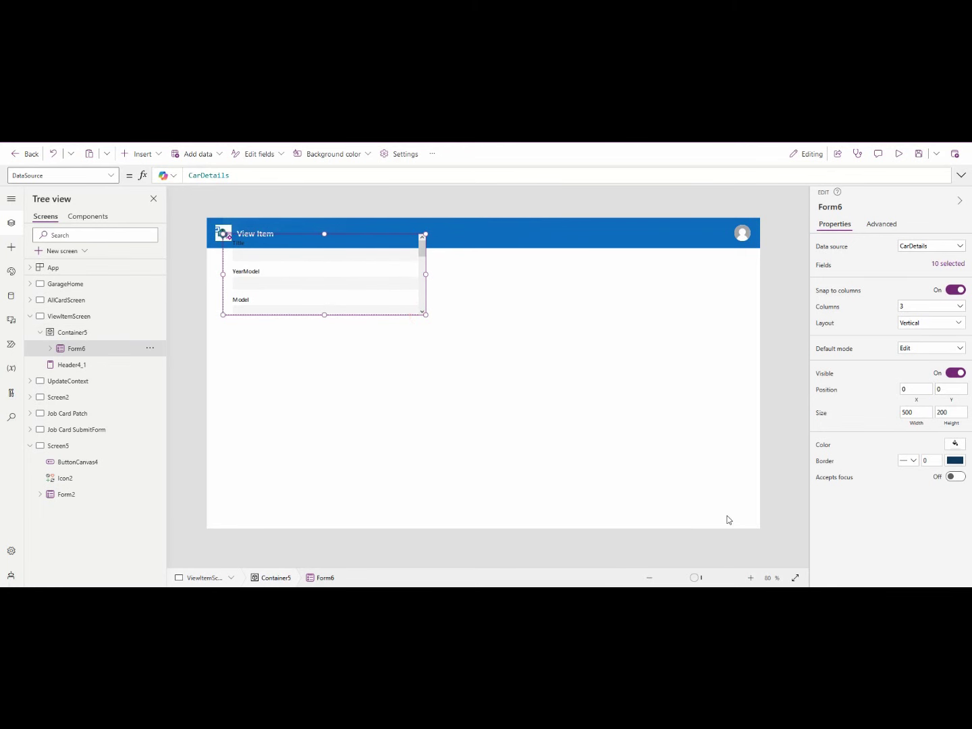
# Enlarge the container to about 1321 by 660 at about X 20, Y 92, and set its drop shadow to Semibold
pyautogui.click(88, 332)
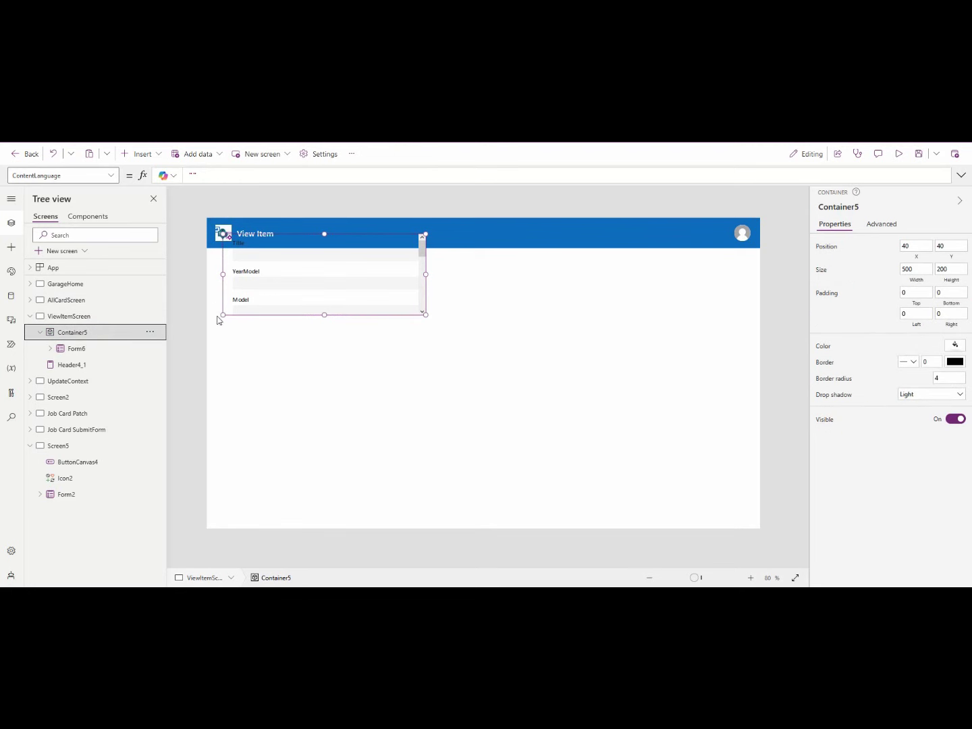
pyautogui.moveTo(425, 313); pyautogui.dragTo(749, 514)
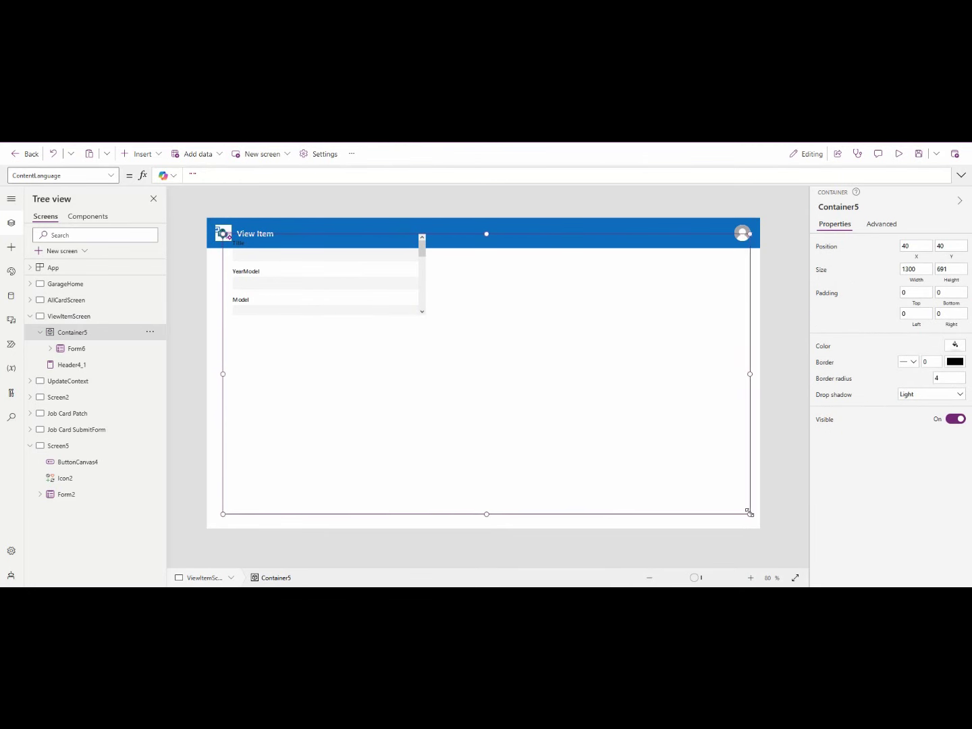
pyautogui.moveTo(487, 233)
pyautogui.mouseDown()
pyautogui.moveTo(488, 262)
pyautogui.moveTo(488, 254)
pyautogui.mouseUp()
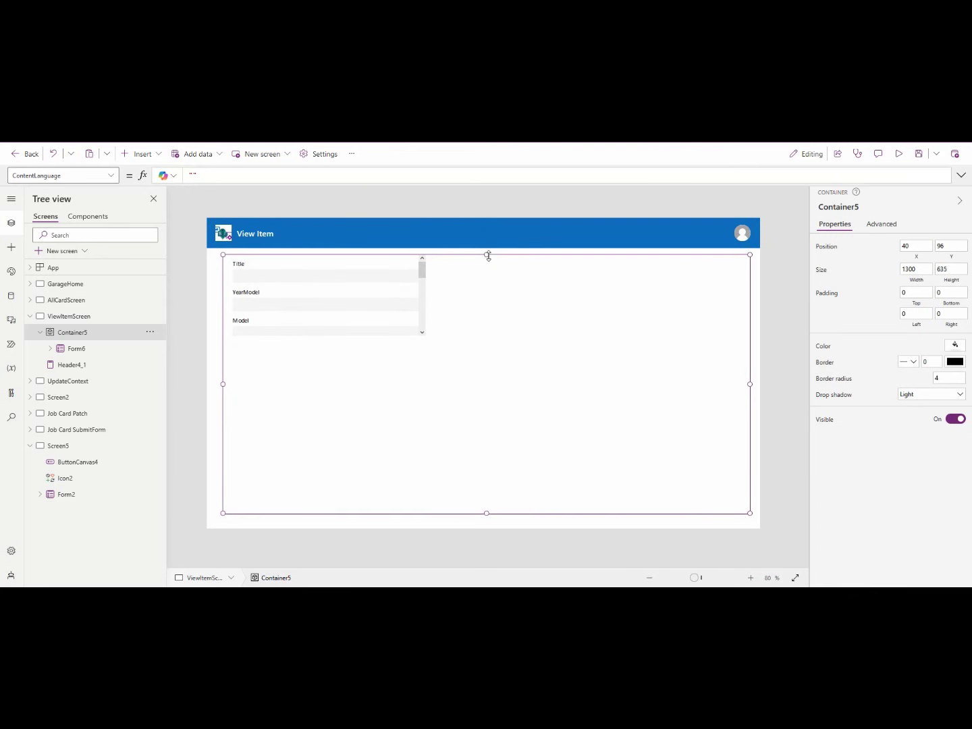
pyautogui.moveTo(218, 384); pyautogui.dragTo(214, 384)
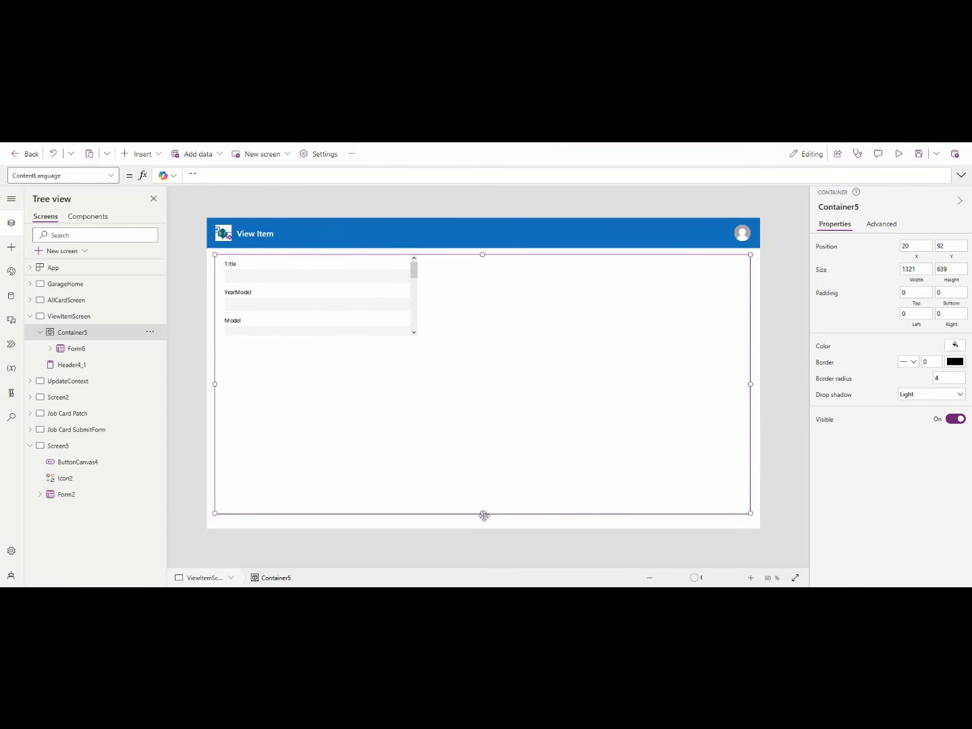
pyautogui.moveTo(484, 514); pyautogui.dragTo(484, 523)
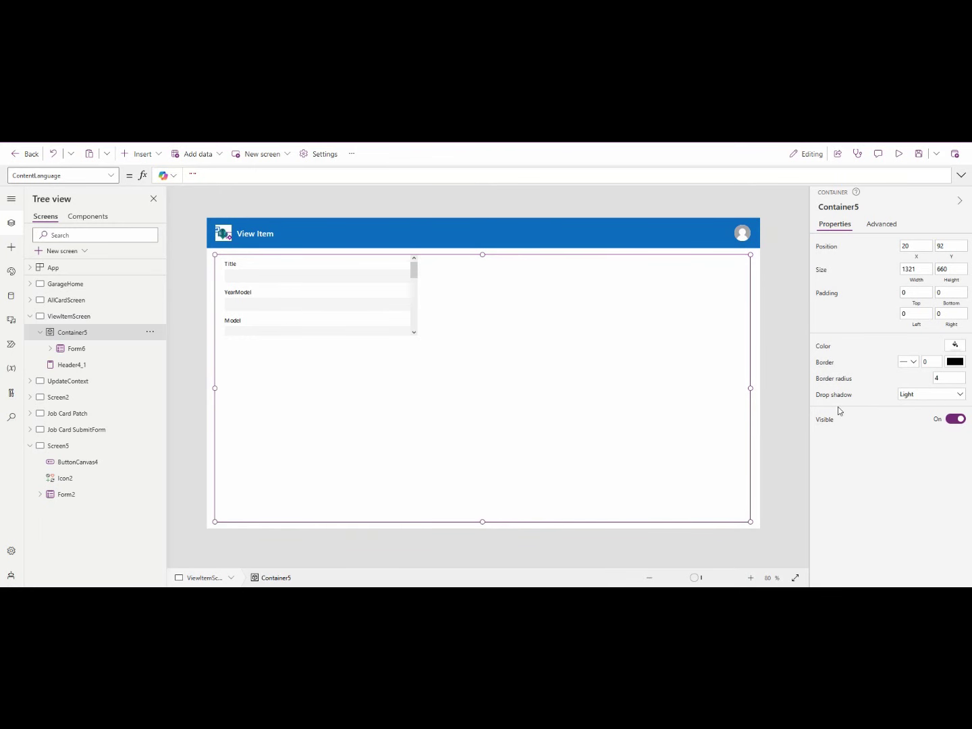
pyautogui.click(910, 397)
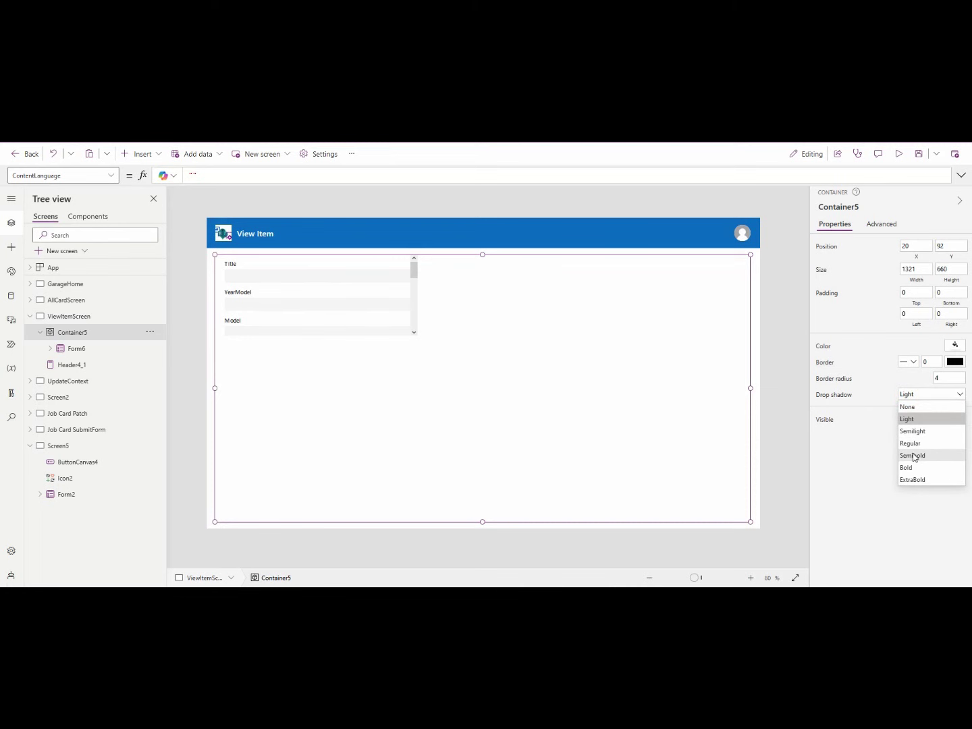
pyautogui.click(924, 455)
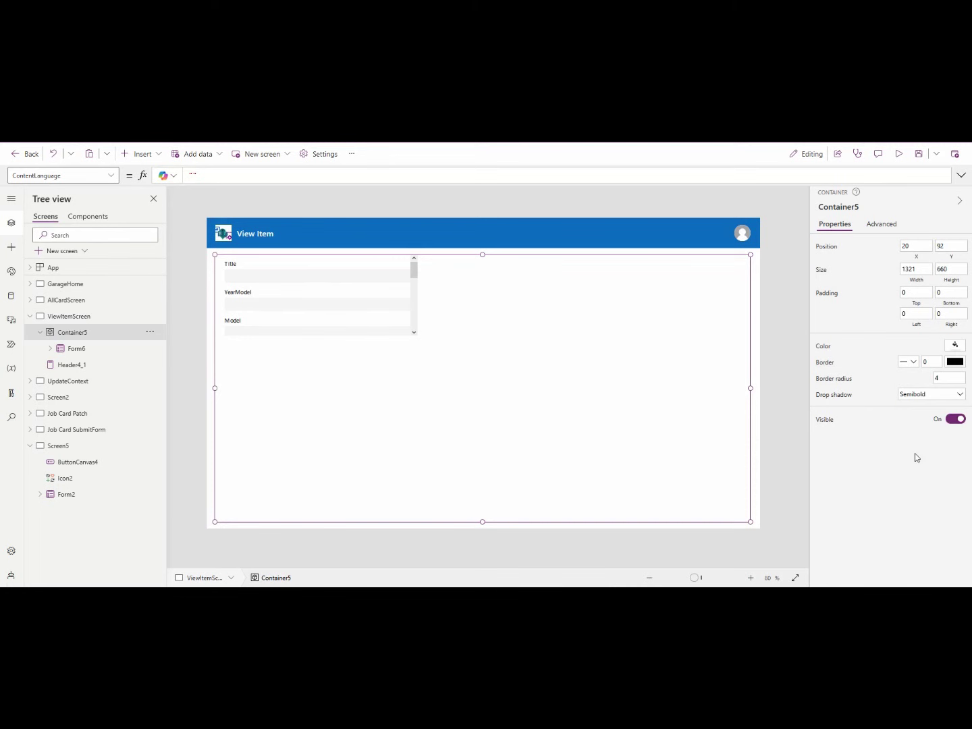
# Set the container's drop shadow to Bold and enlarge the CarDetails form inside it to about 1315 by 646
pyautogui.click(931, 397)
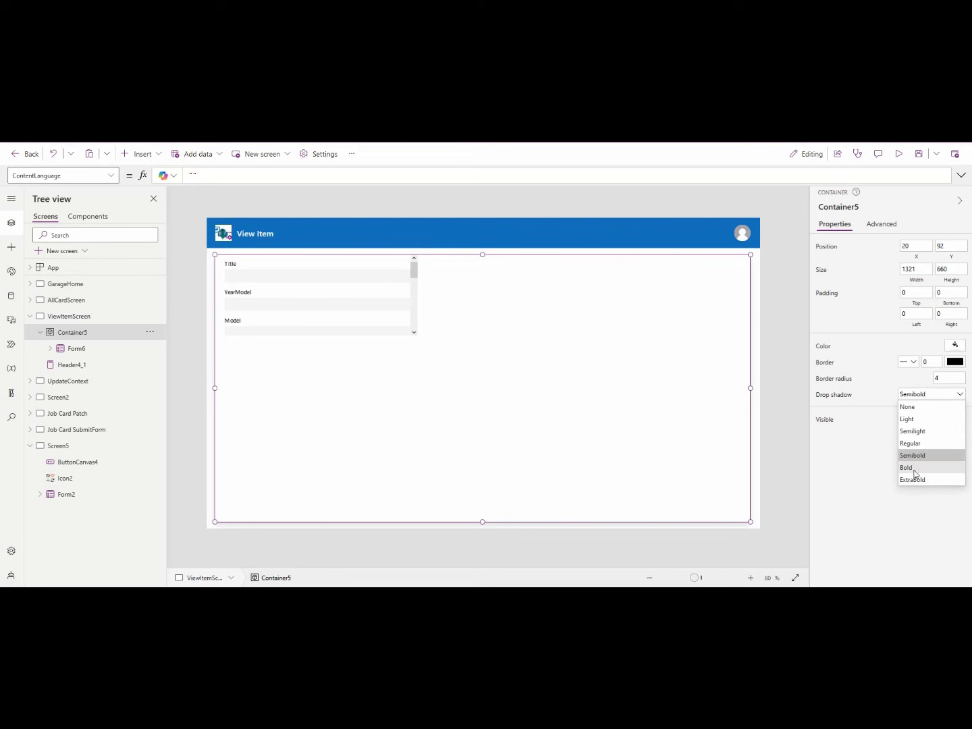
pyautogui.click(912, 469)
pyautogui.click(362, 317)
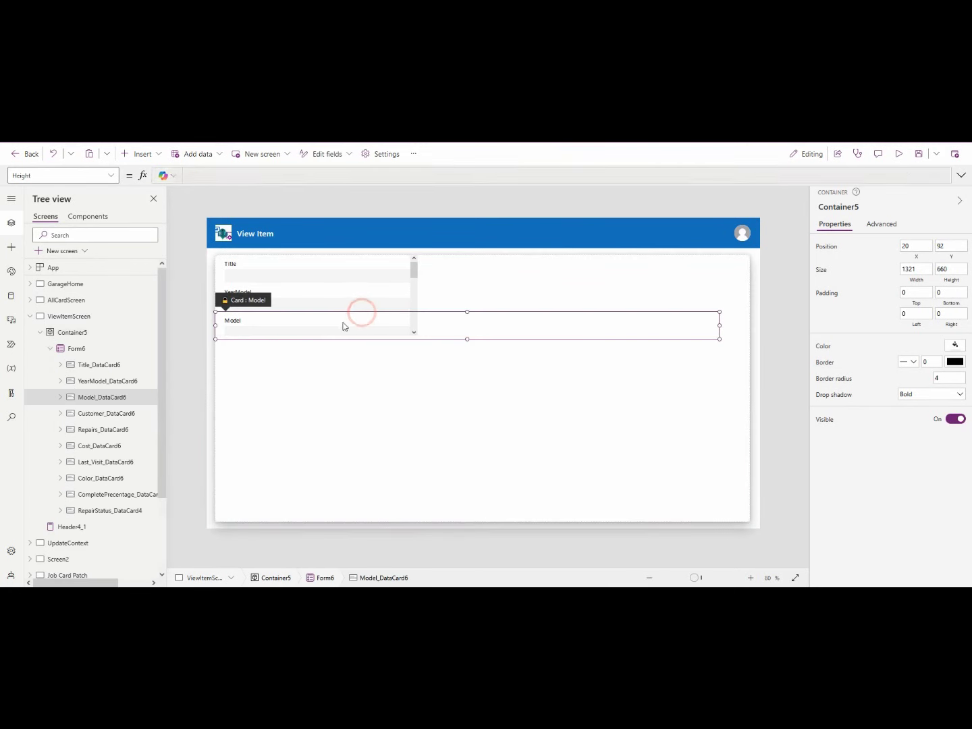
pyautogui.click(84, 348)
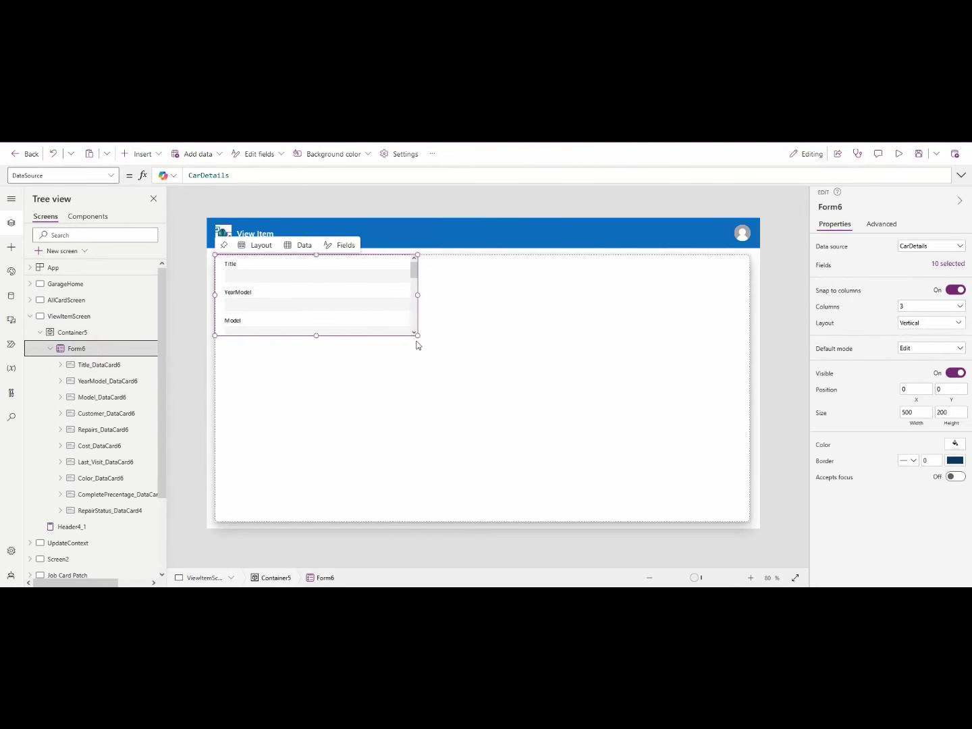
pyautogui.moveTo(417, 334); pyautogui.dragTo(741, 516)
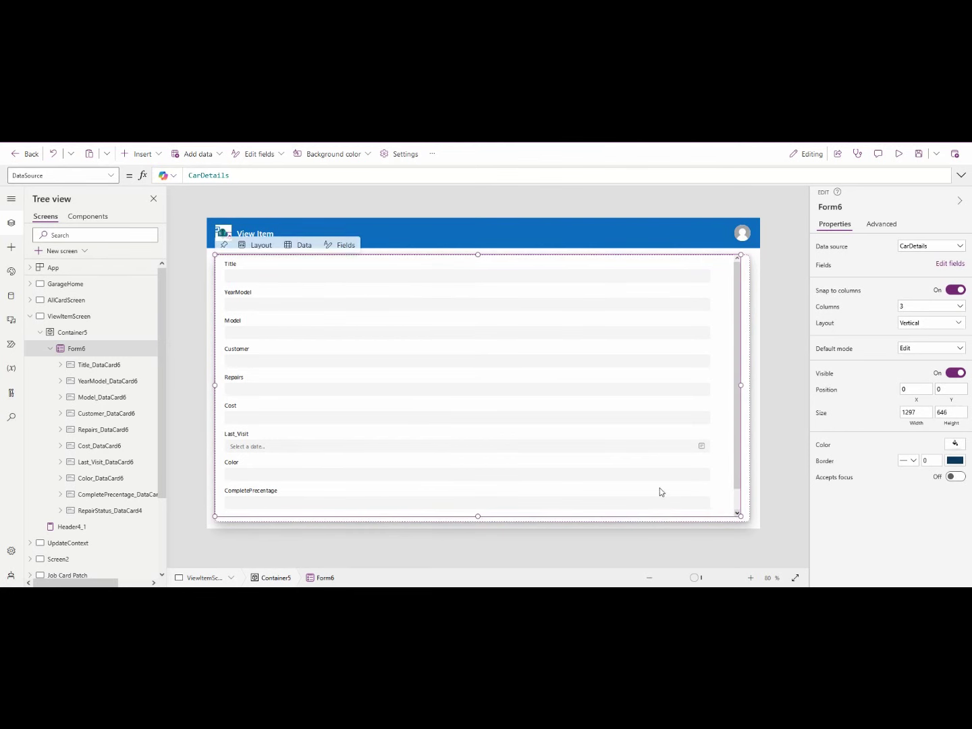
# Set the form inside the container to a 2-column layout
pyautogui.click(98, 350)
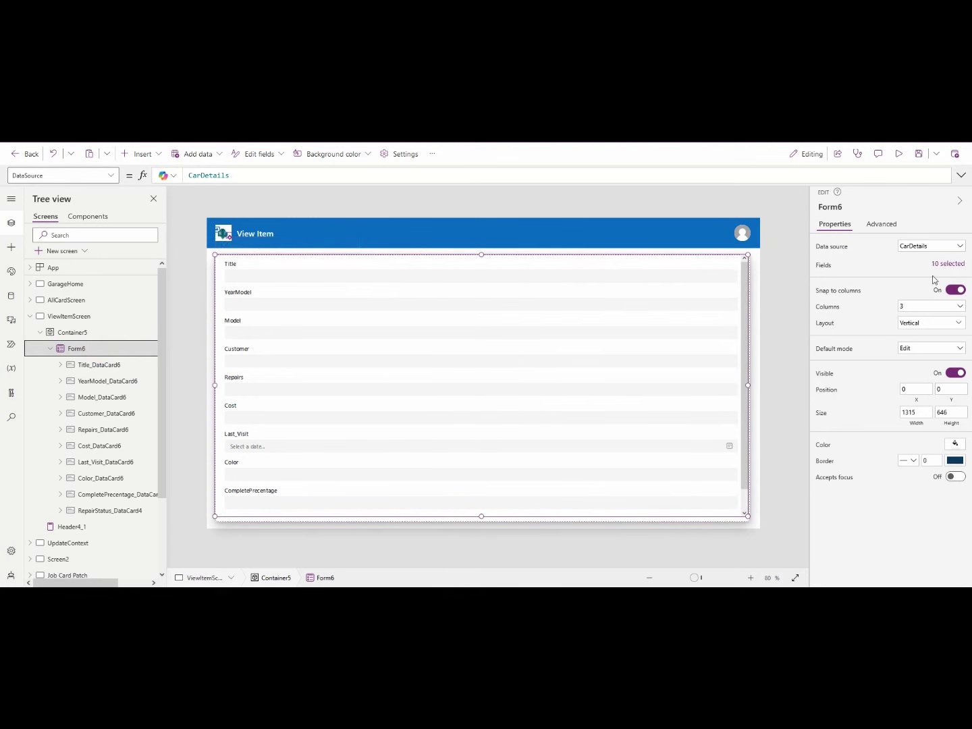
pyautogui.click(920, 307)
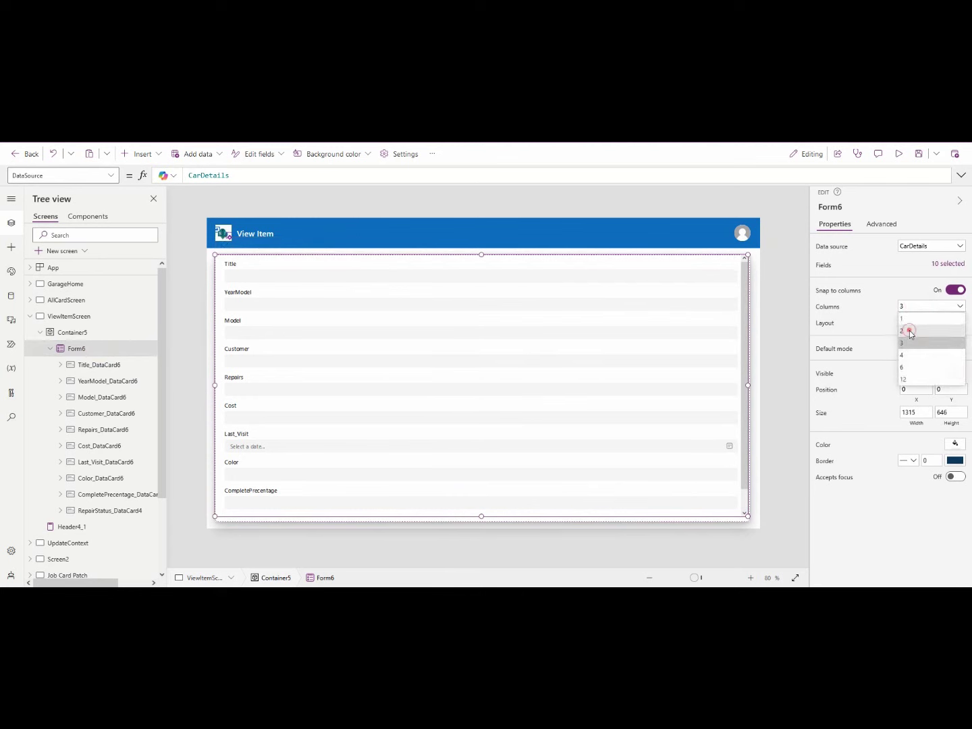
pyautogui.click(909, 331)
pyautogui.click(919, 307)
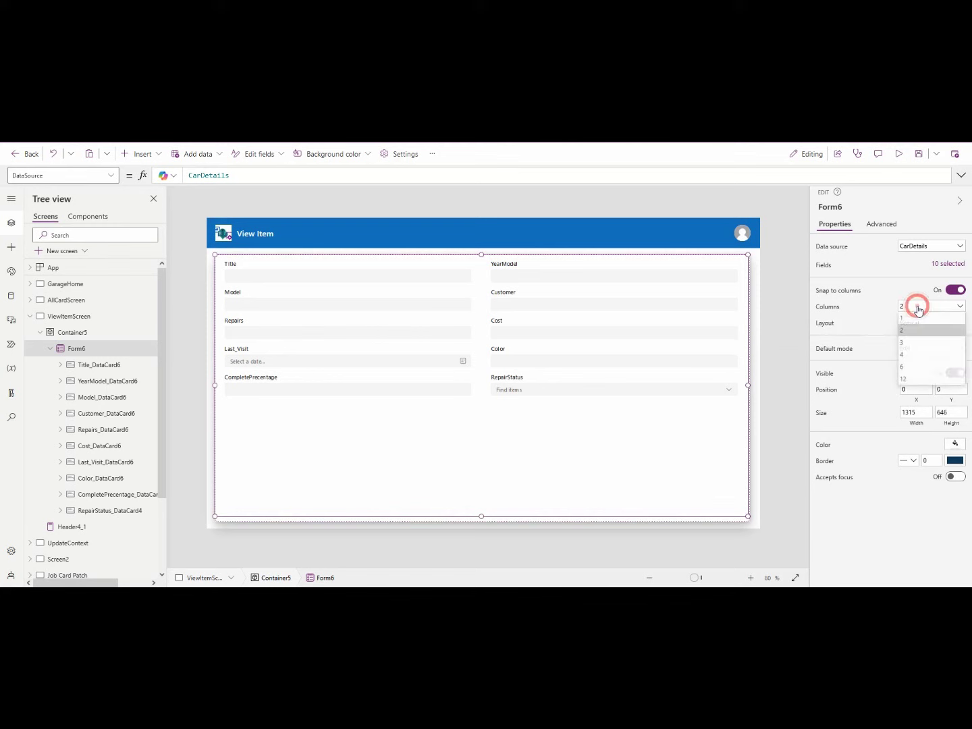
# Rename the form on ViewItemScreen as ItemViewForm
pyautogui.doubleClick(113, 348)
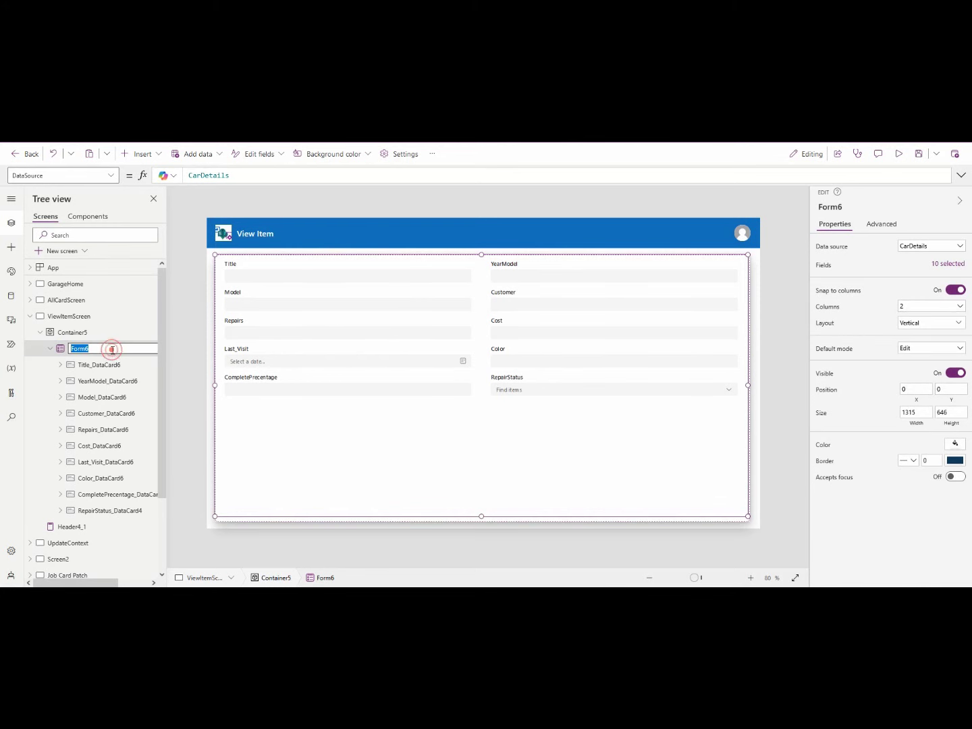
pyautogui.press('BackSpace')
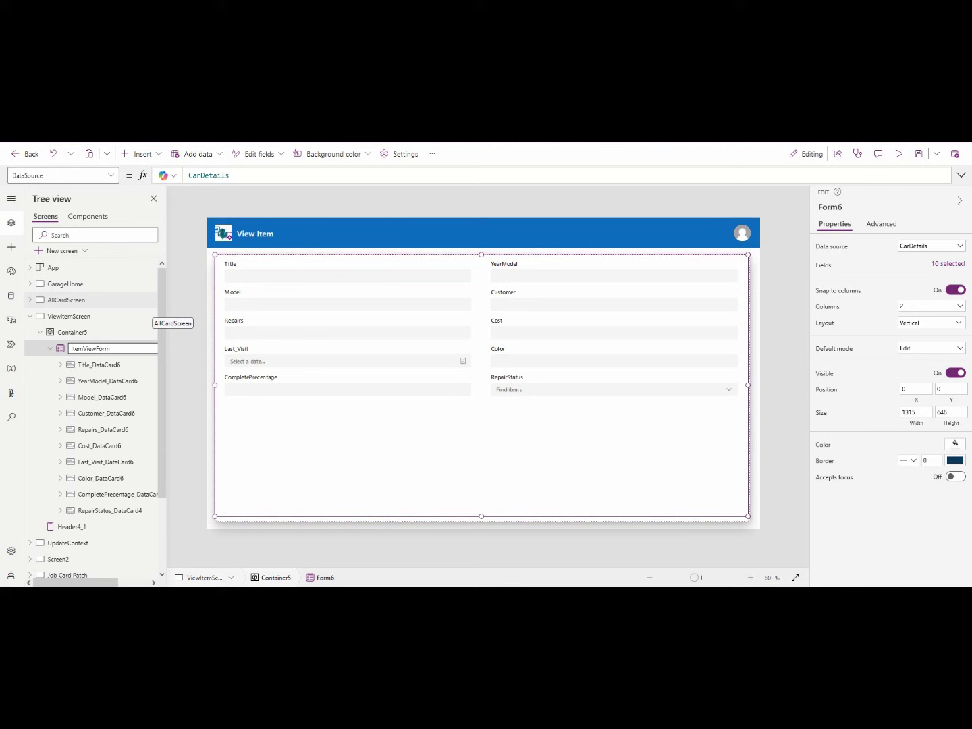
pyautogui.write('ItemViewForm')
pyautogui.press('Tab')
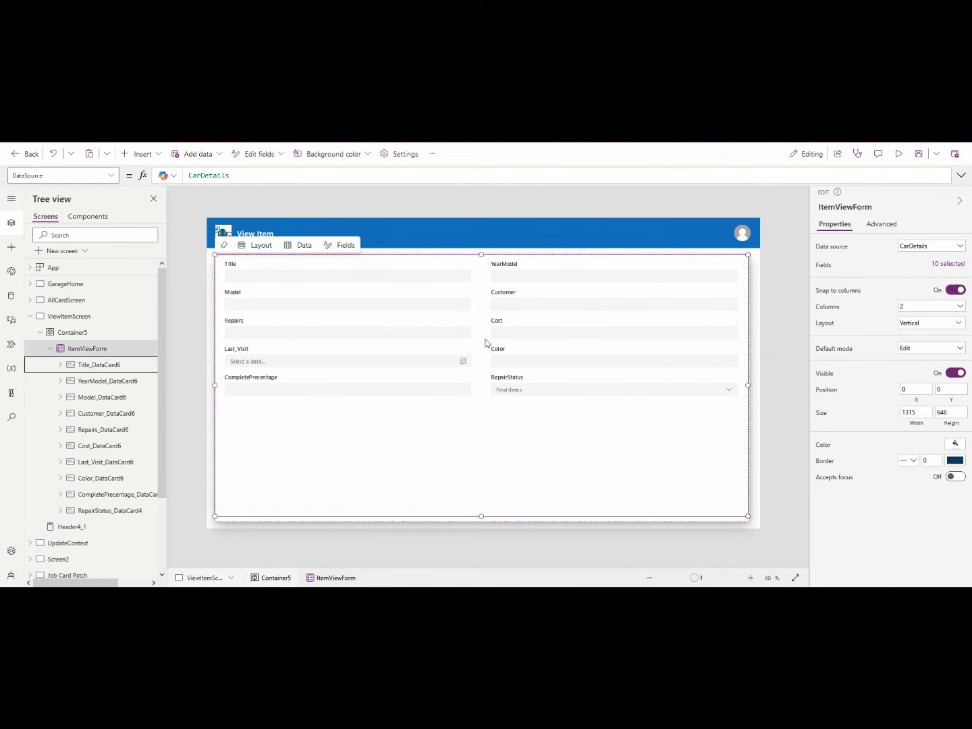
# Add the CarImage, Engine, ID, Plate, SparePartsCost and LaborCost fields to ItemViewForm
pyautogui.click(948, 264)
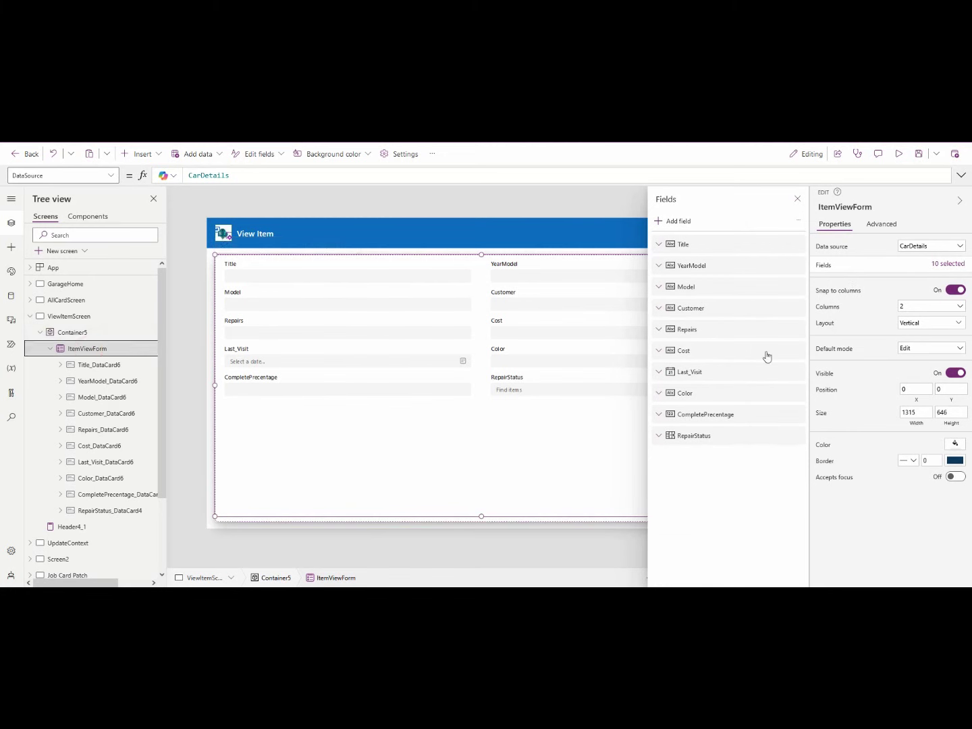
pyautogui.click(673, 225)
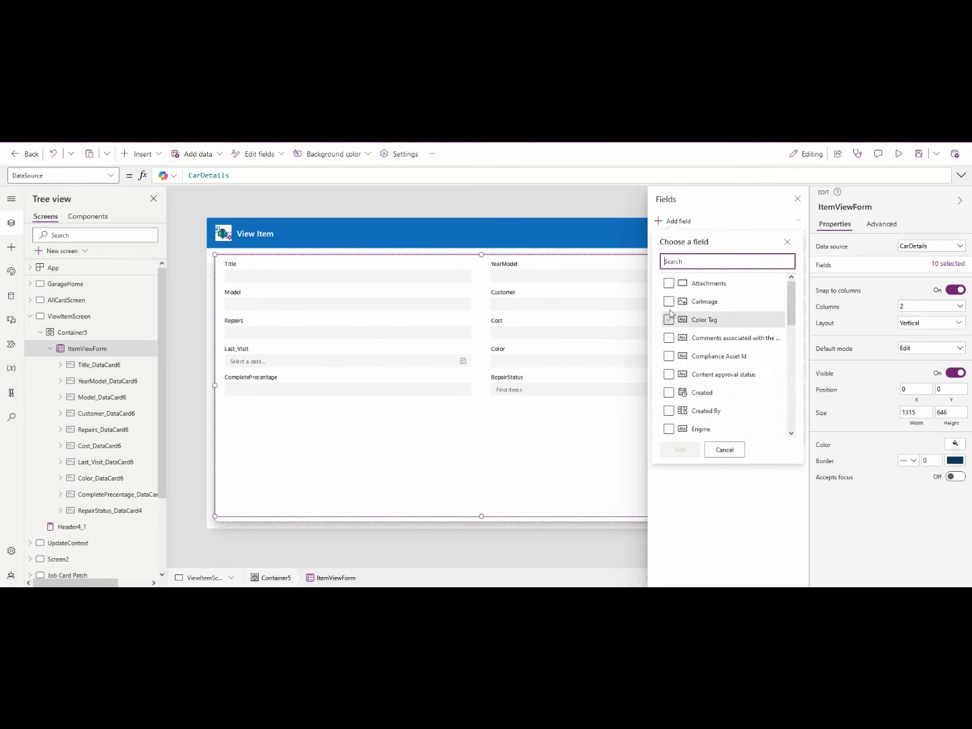
pyautogui.click(669, 301)
pyautogui.scroll(-3, 701, 339)
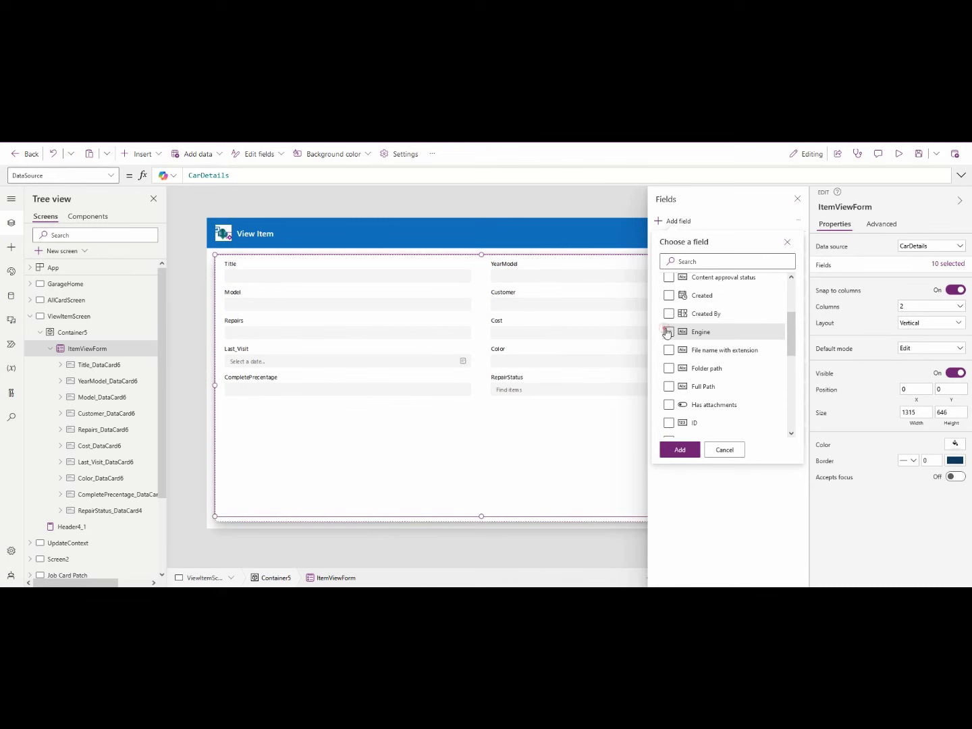
pyautogui.click(667, 333)
pyautogui.scroll(-5, 674, 358)
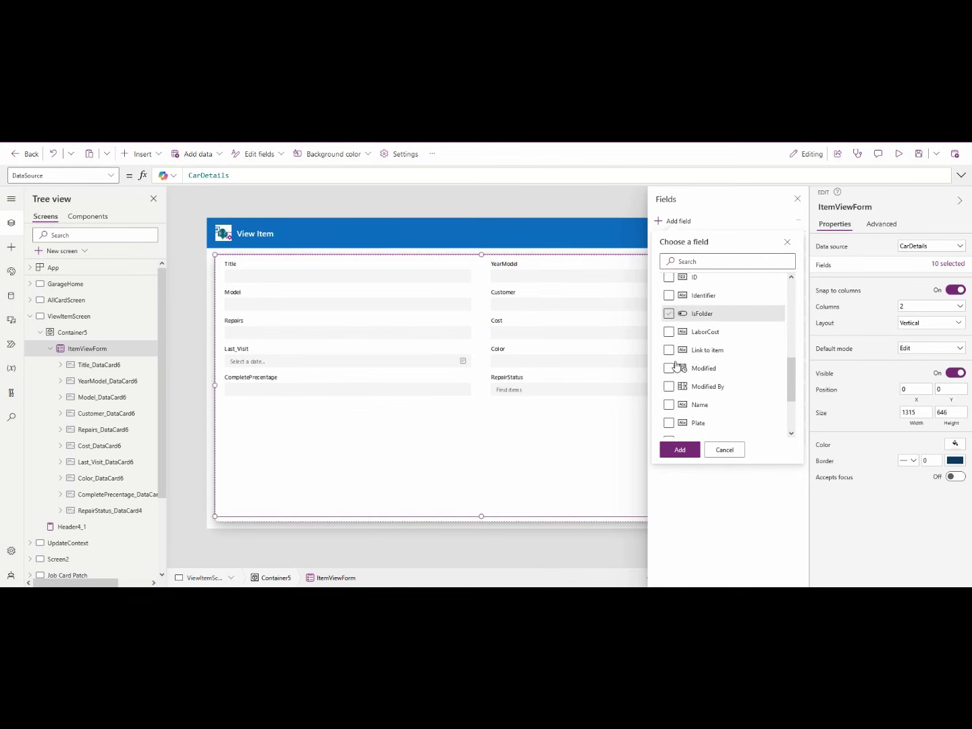
pyautogui.click(669, 279)
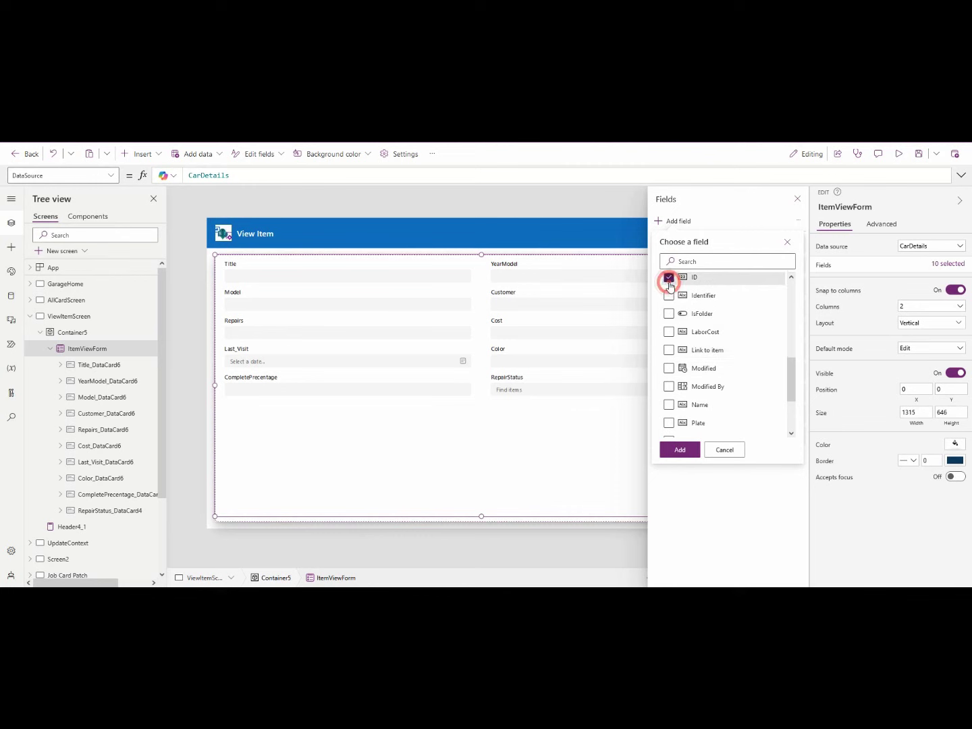
pyautogui.scroll(-2, 668, 314)
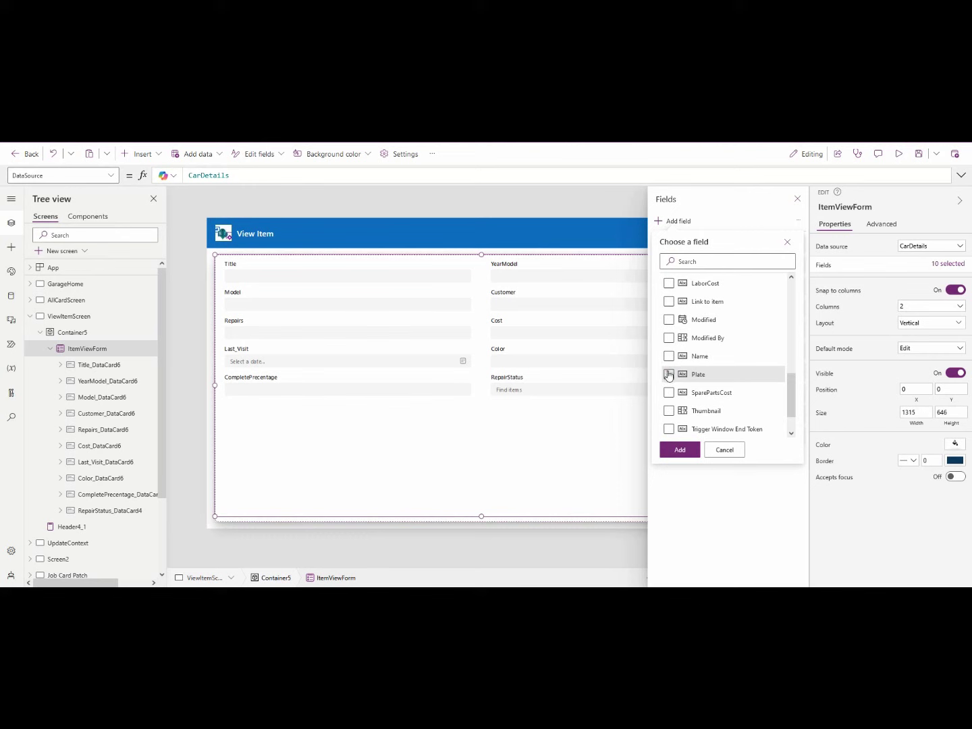
pyautogui.click(668, 376)
pyautogui.scroll(-2, 668, 365)
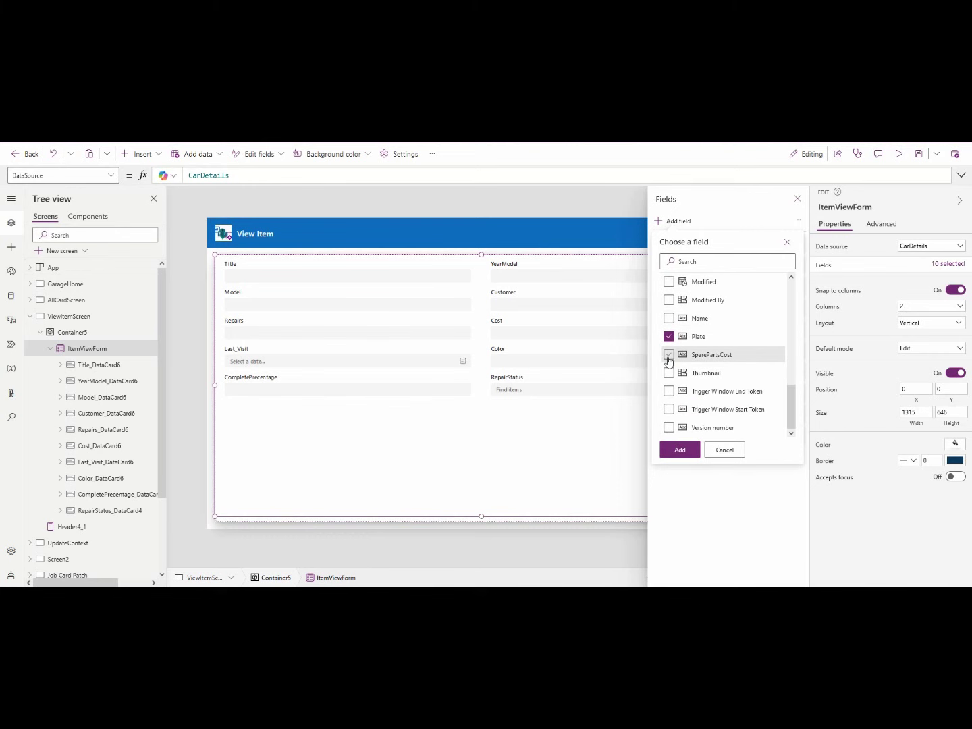
pyautogui.click(669, 360)
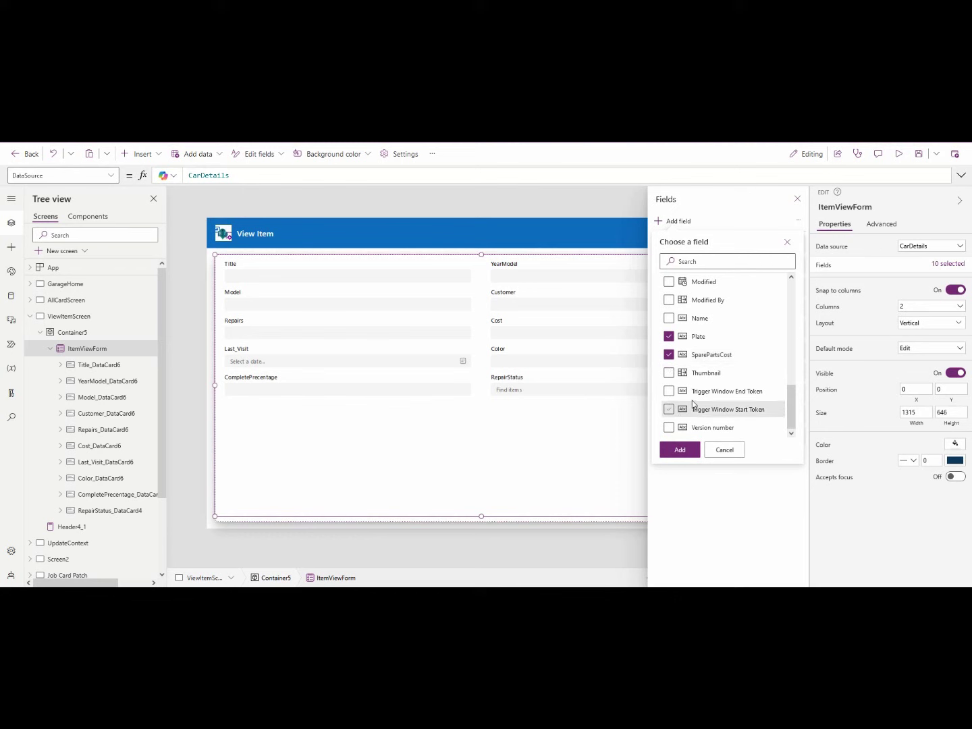
pyautogui.scroll(4, 693, 404)
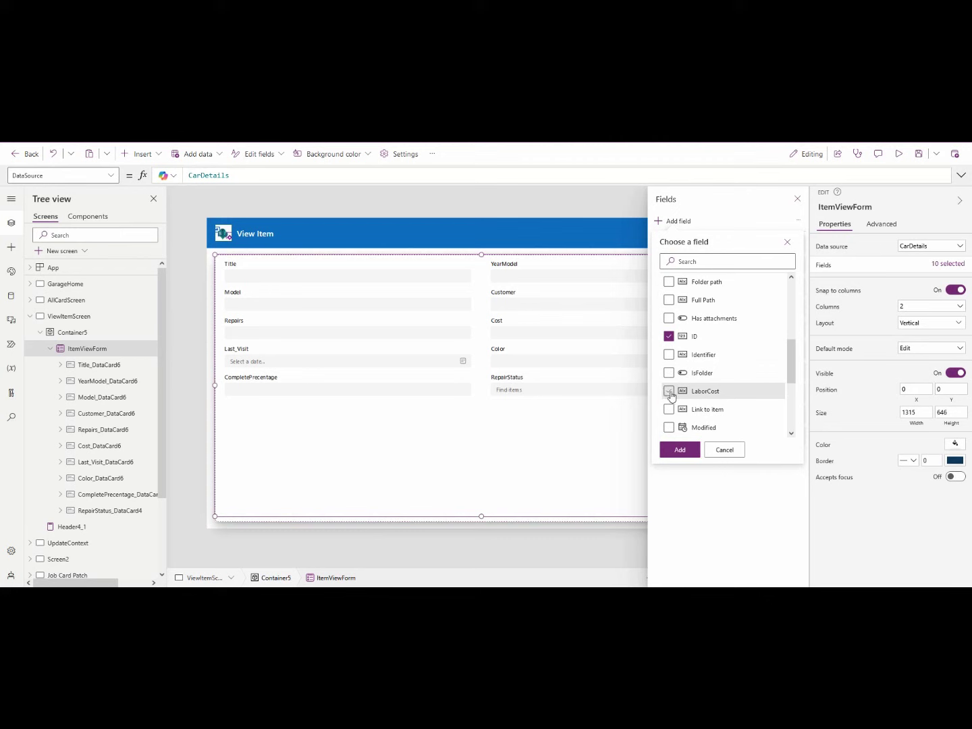
pyautogui.click(670, 392)
pyautogui.scroll(-2, 678, 402)
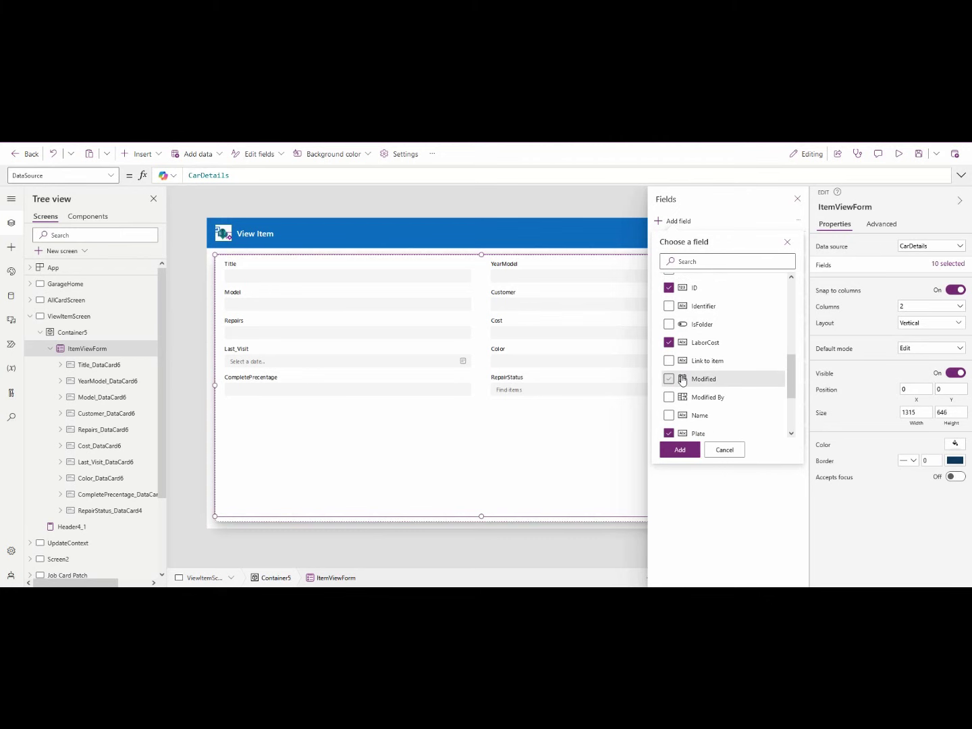
pyautogui.scroll(5, 706, 406)
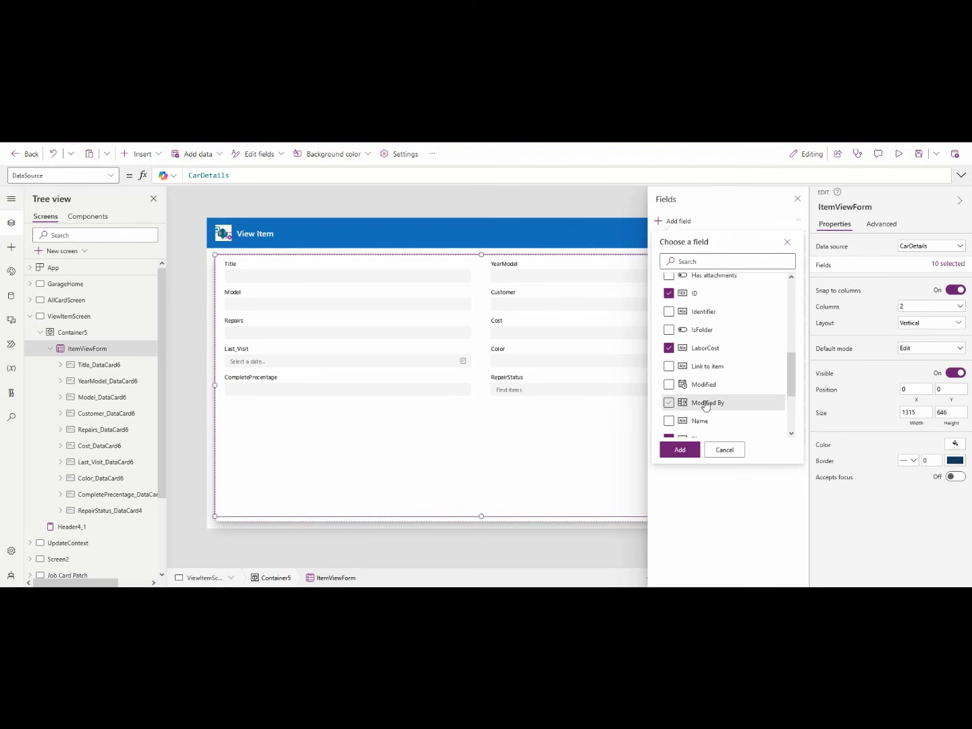
pyautogui.scroll(3, 706, 398)
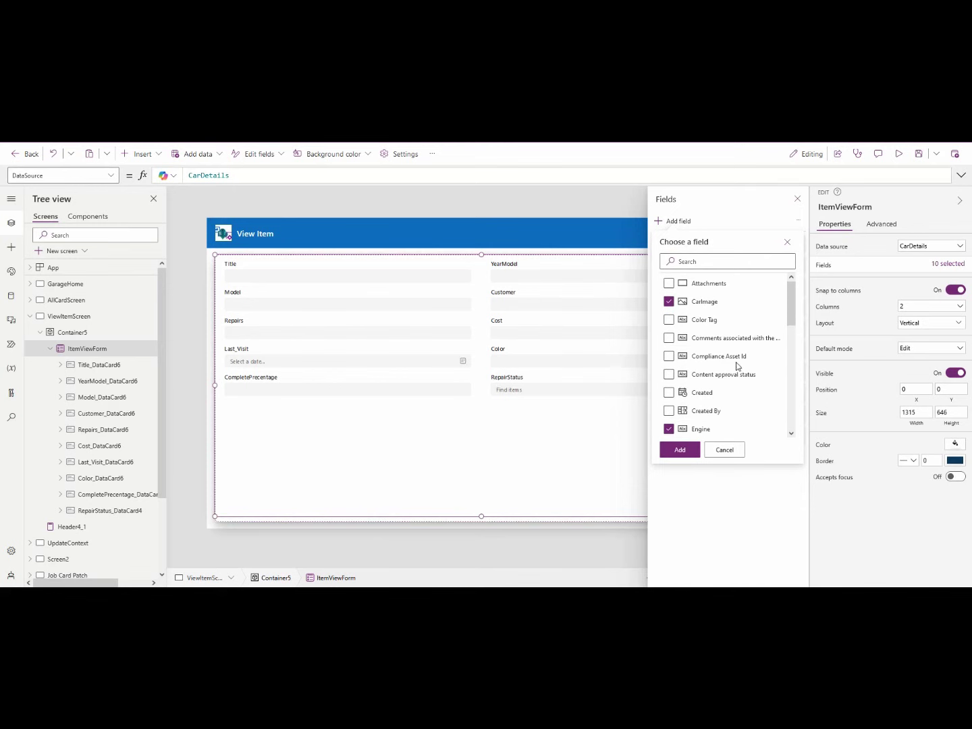
pyautogui.click(684, 450)
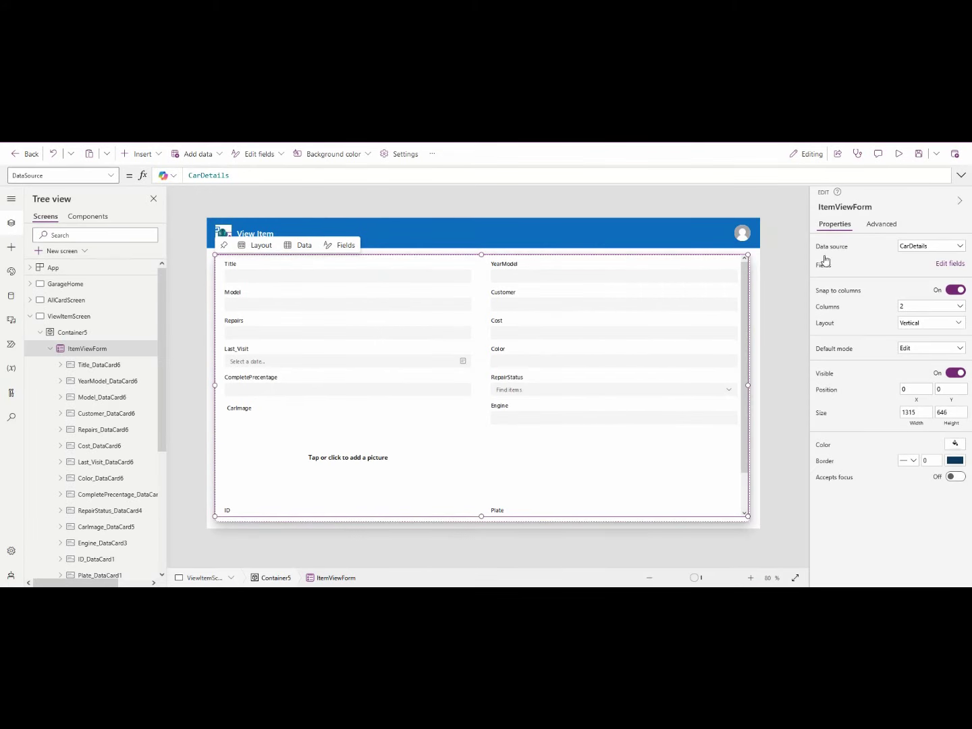
# Preview ViewItemScreen to check how ItemViewForm displays, and inspect the form's Engine and Repairs cards
pyautogui.click(897, 155)
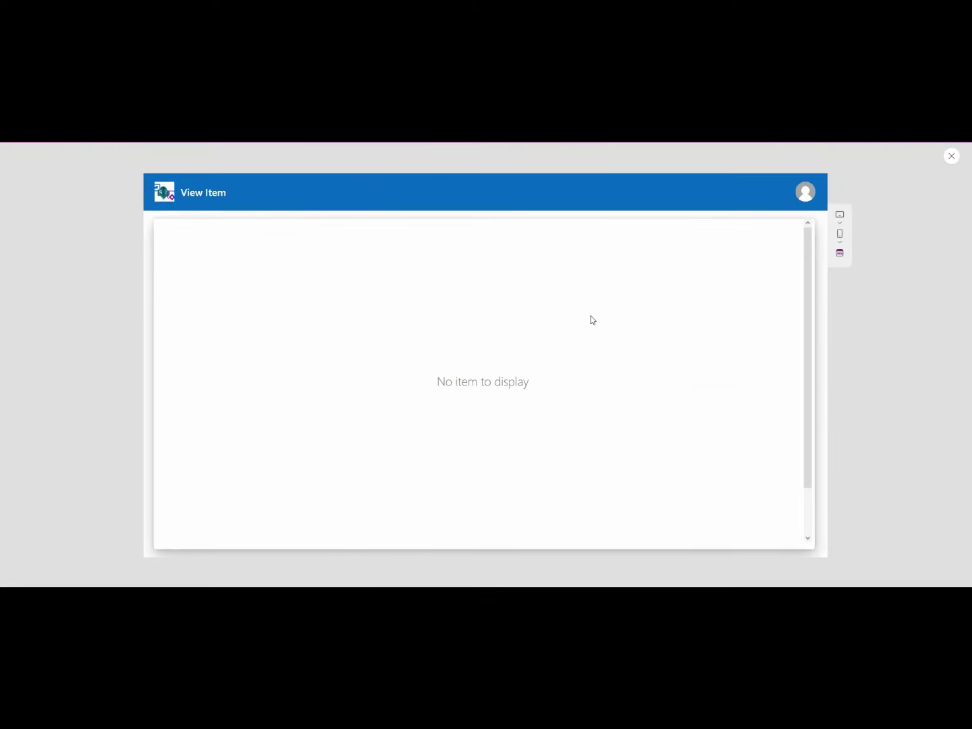
pyautogui.click(951, 157)
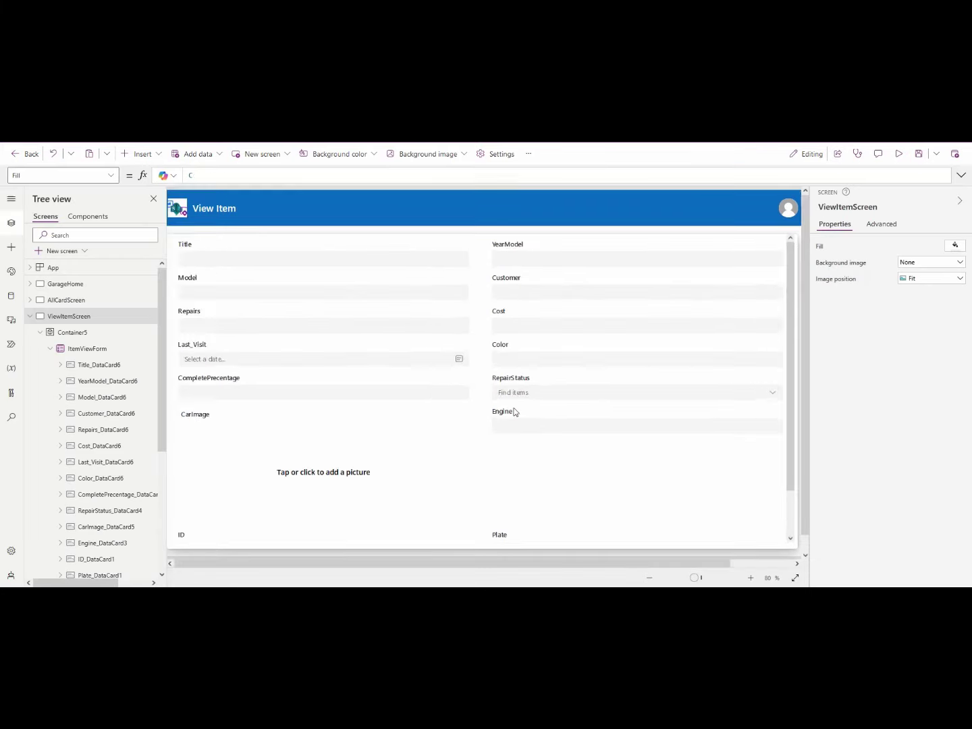
pyautogui.click(497, 413)
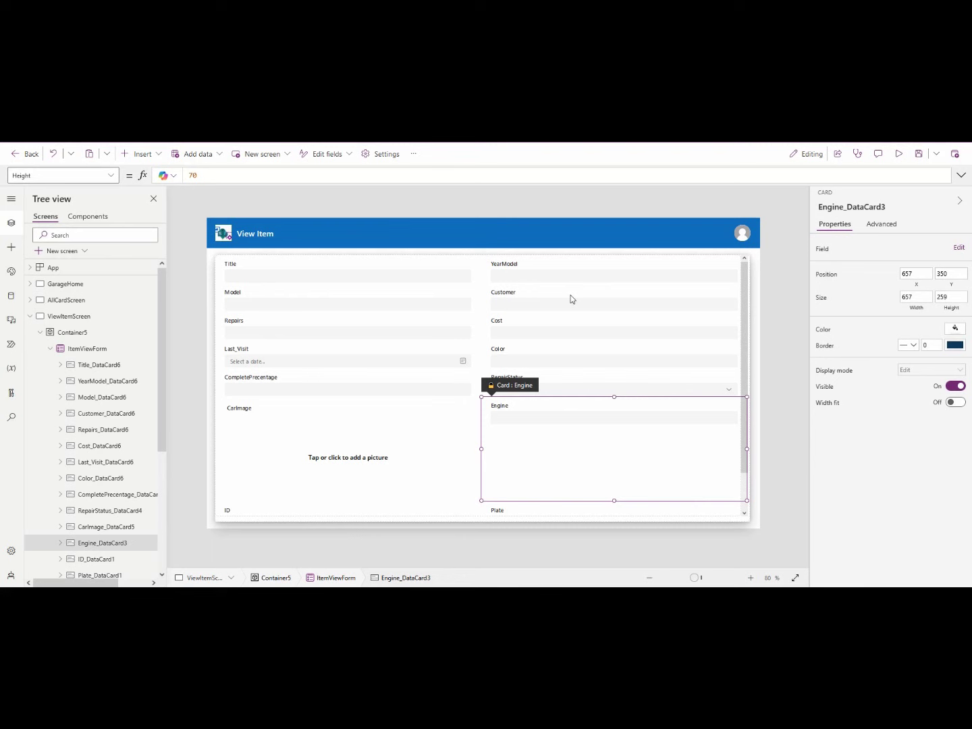
pyautogui.click(379, 339)
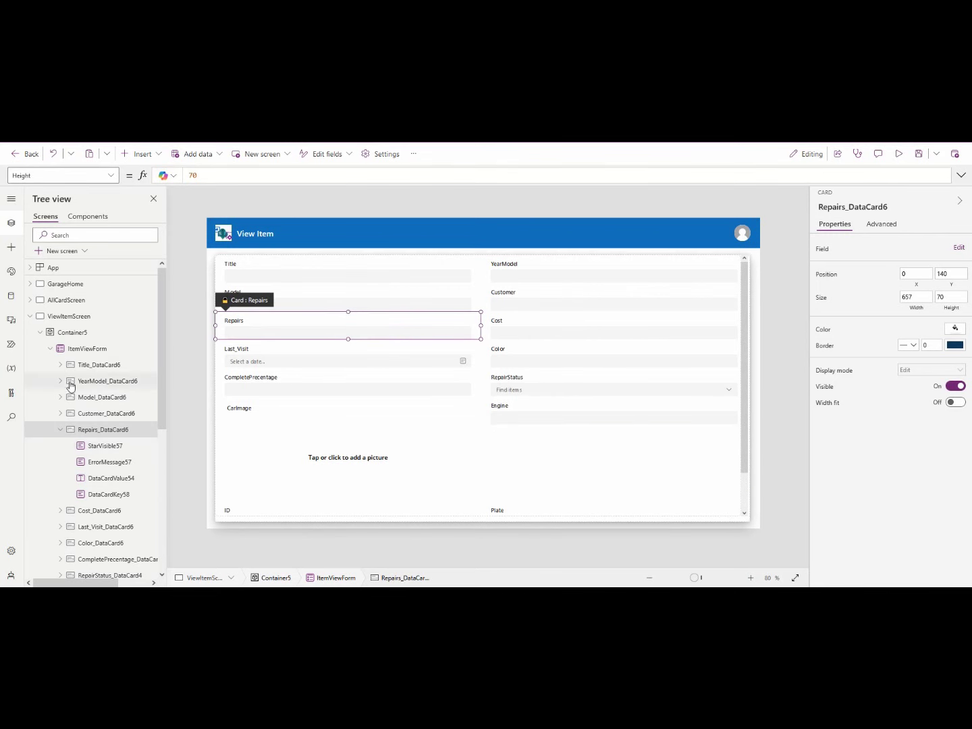
pyautogui.click(79, 349)
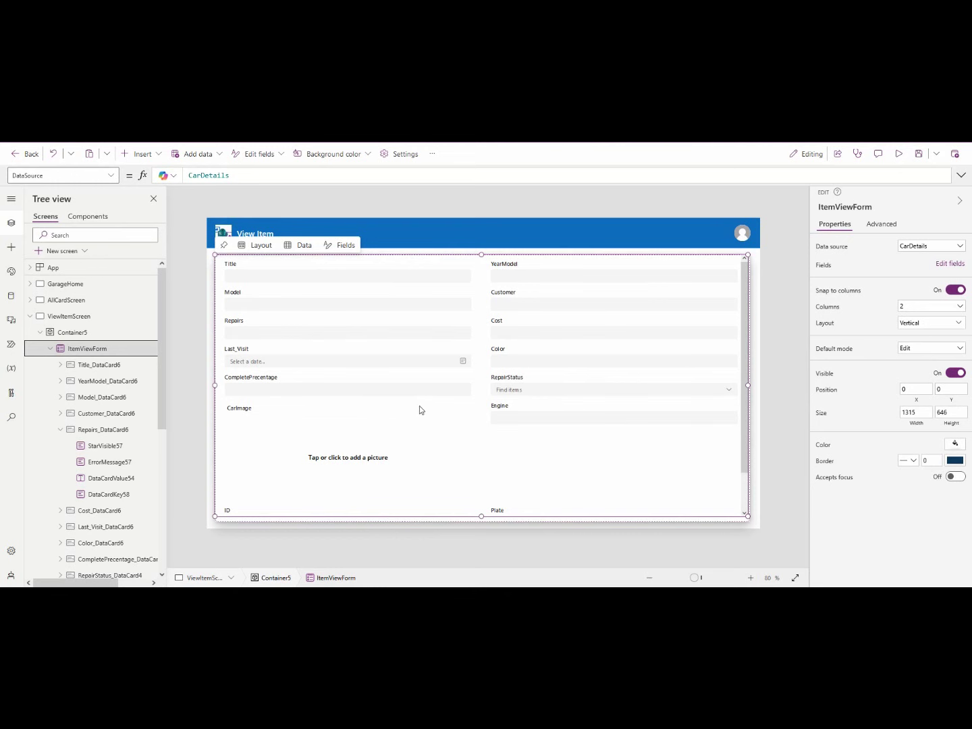
pyautogui.click(899, 154)
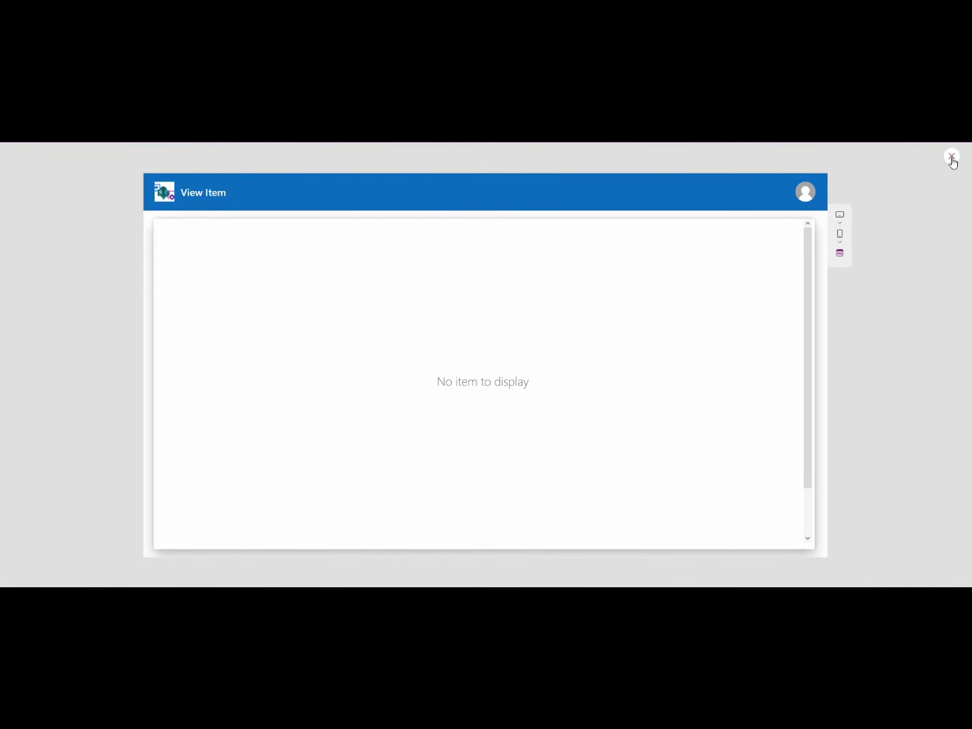
pyautogui.click(952, 157)
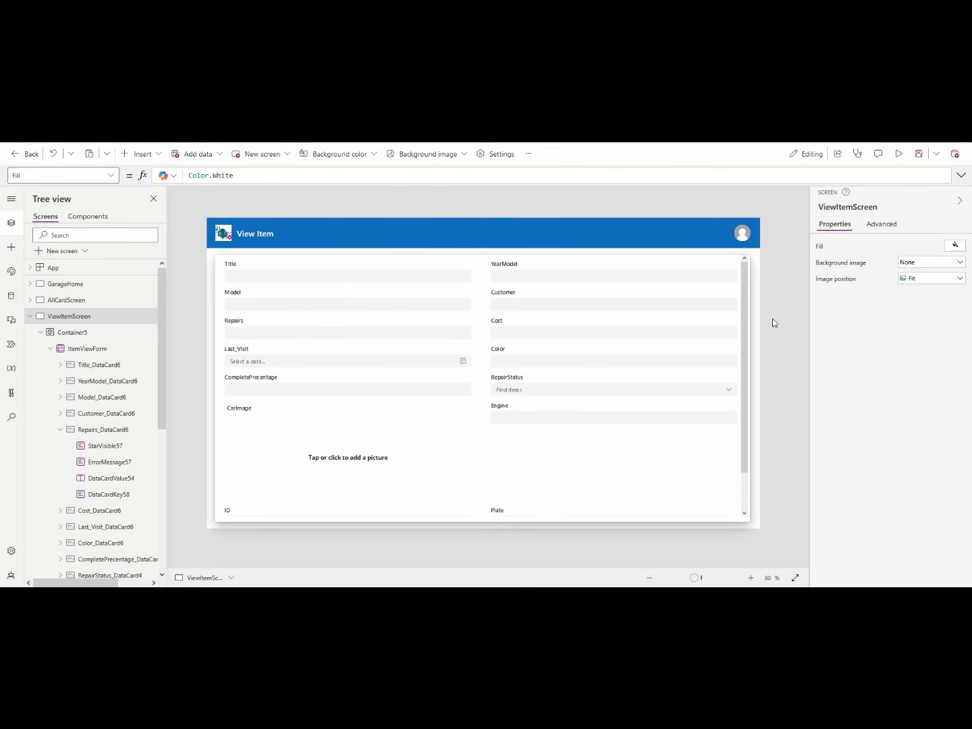
# Locate the Item property of ItemViewForm and look up the gallery's name on AllCardScreen
pyautogui.click(93, 348)
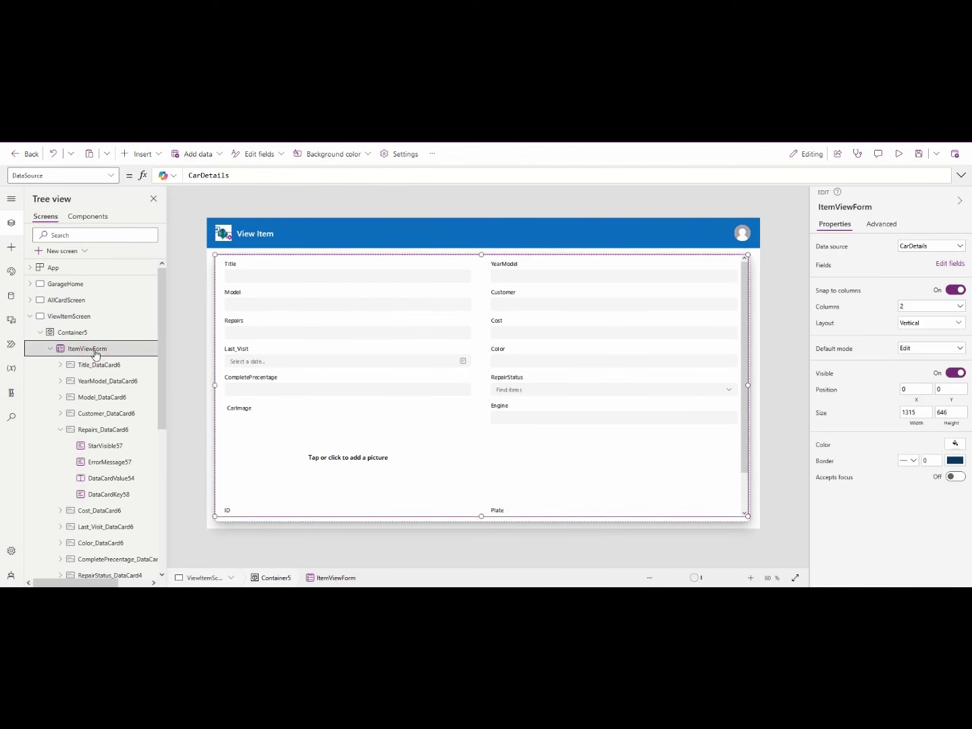
pyautogui.click(881, 223)
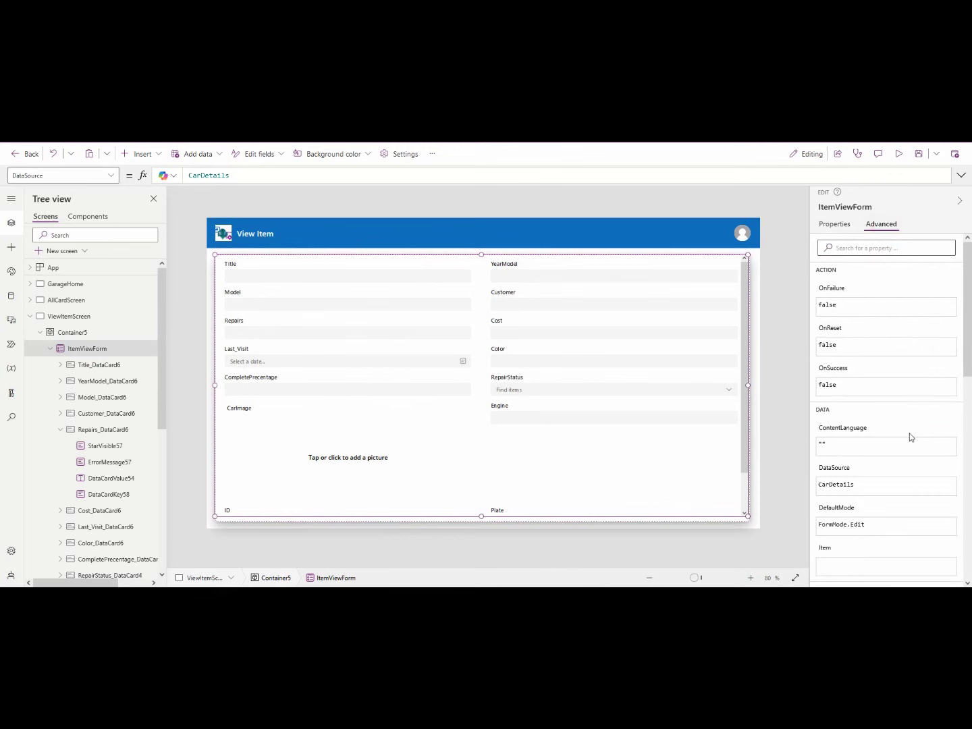
pyautogui.scroll(-2, 893, 428)
pyautogui.scroll(-2, 893, 428)
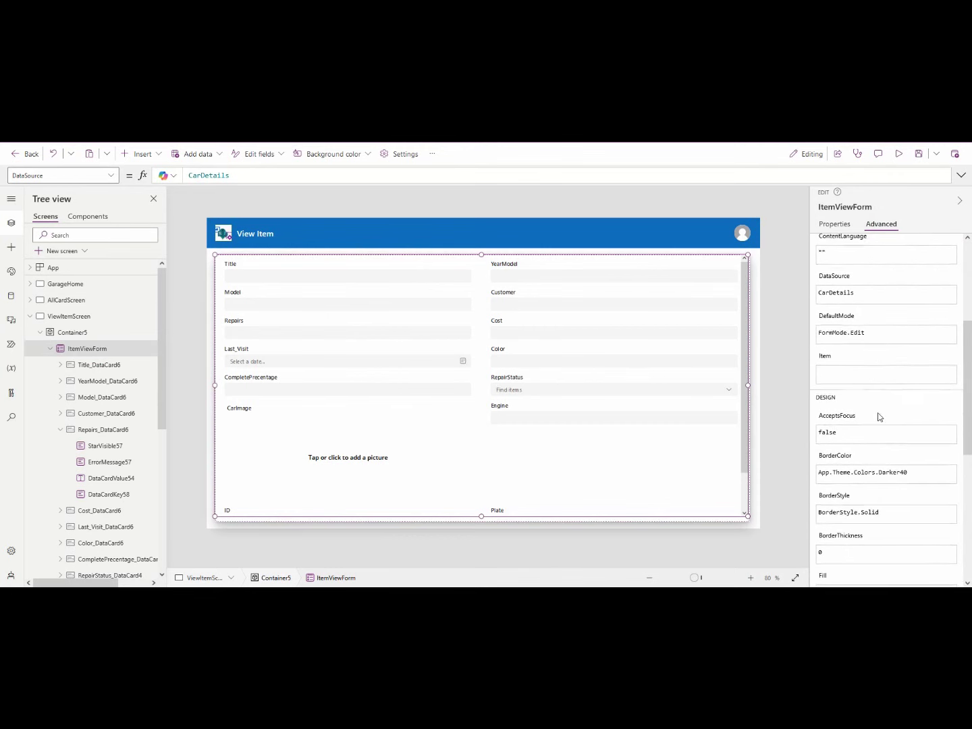
pyautogui.click(844, 374)
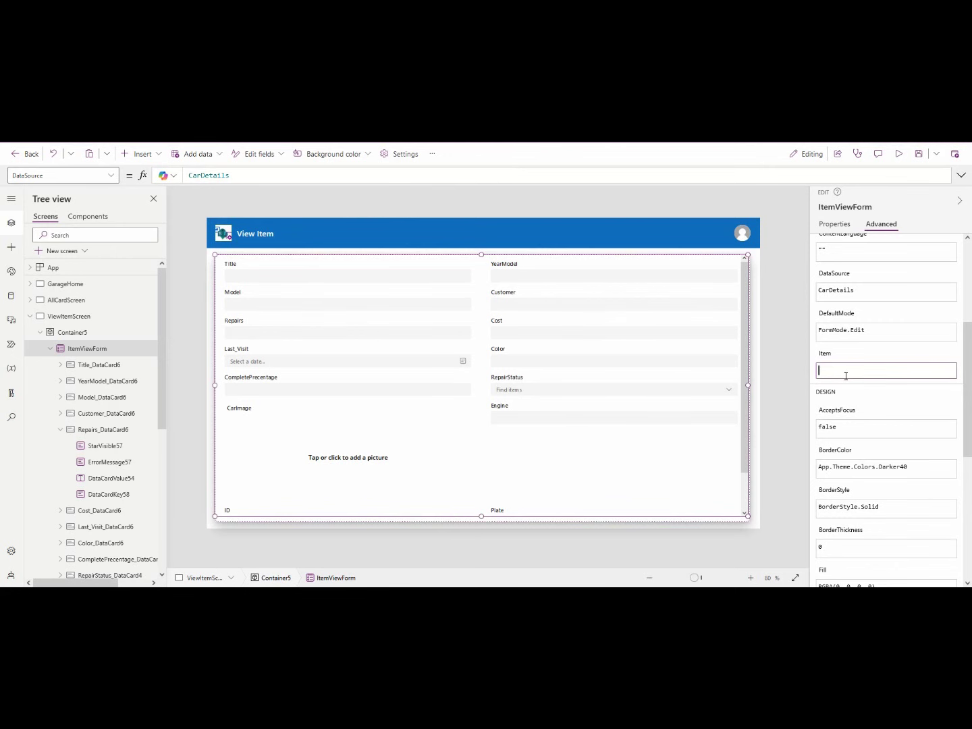
pyautogui.click(105, 300)
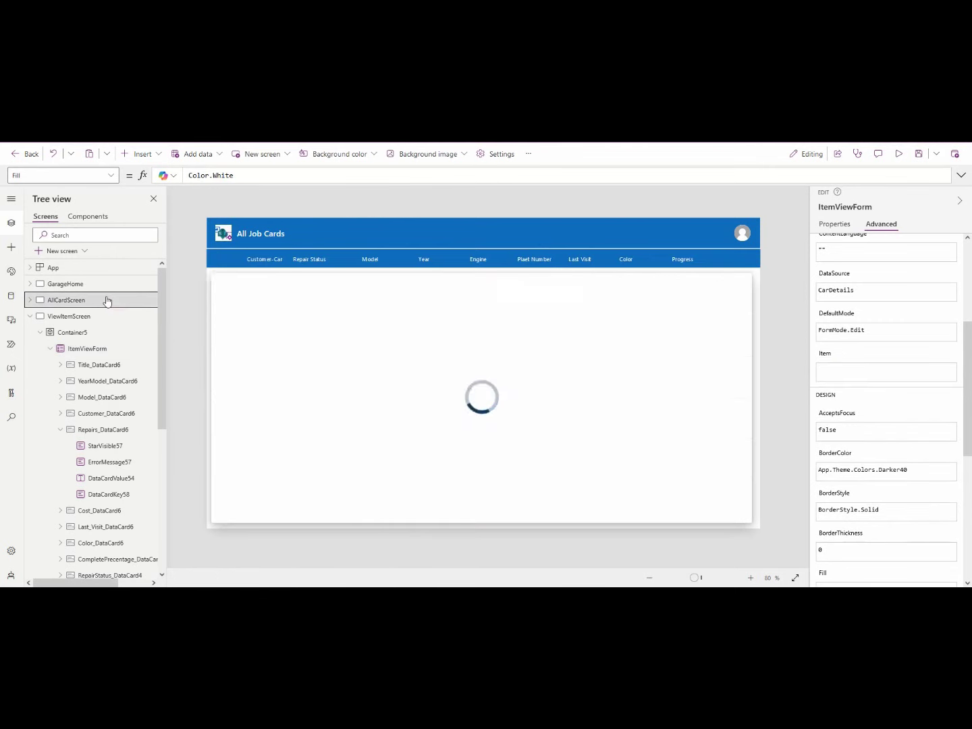
pyautogui.click(29, 300)
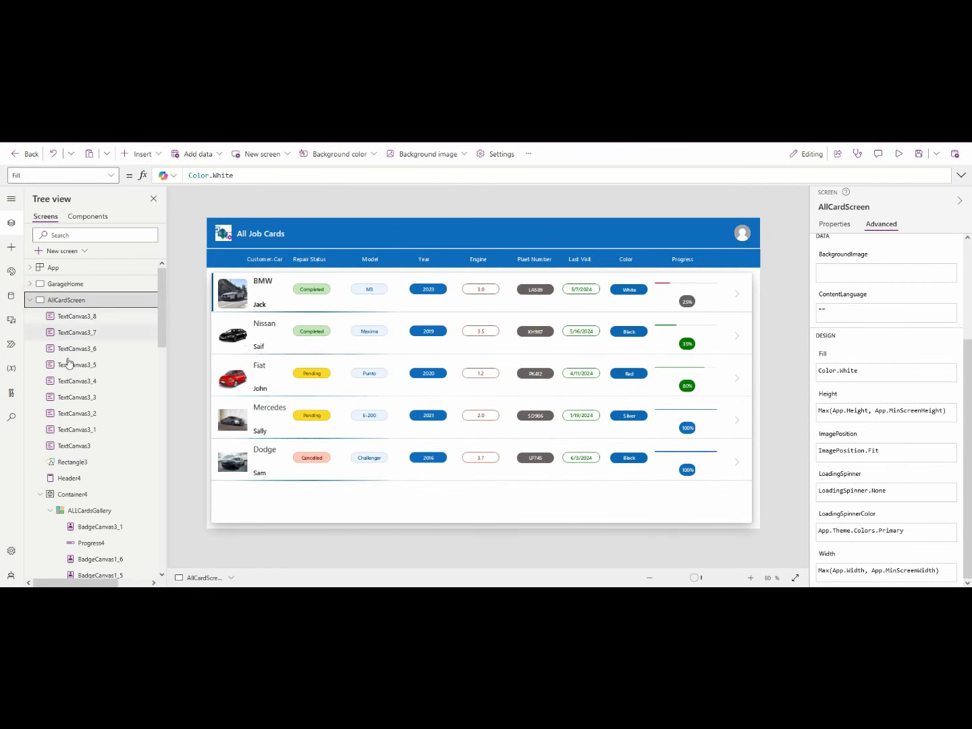
pyautogui.click(29, 300)
pyautogui.click(67, 319)
pyautogui.click(384, 389)
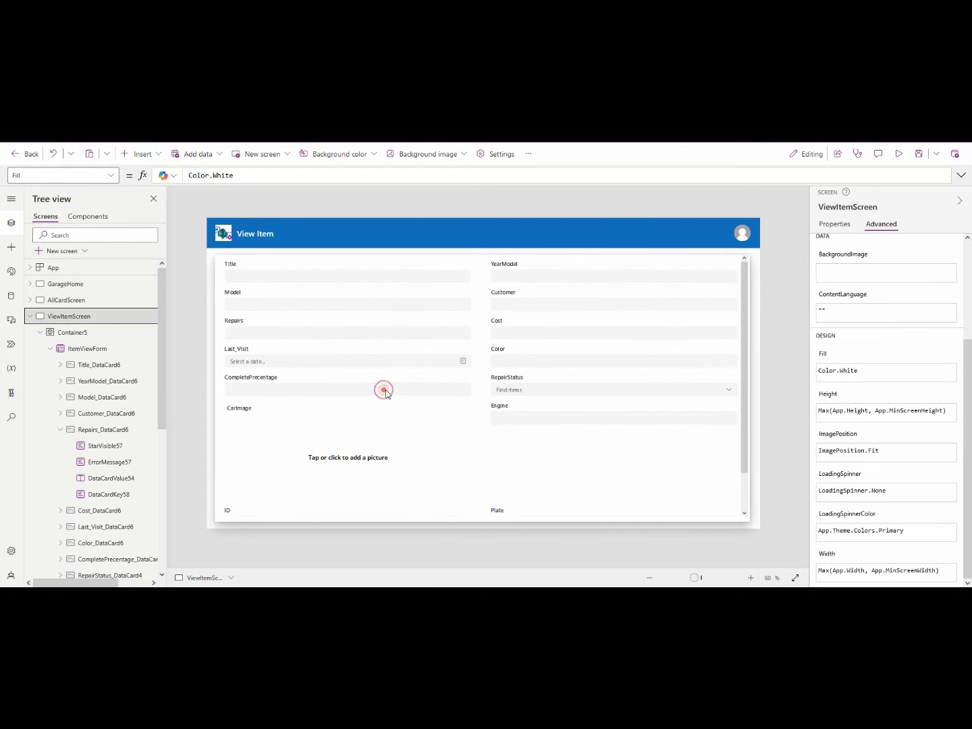
# Set the Item property of ItemViewForm to ALLCardsGallery.Selected
pyautogui.click(672, 454)
pyautogui.click(72, 349)
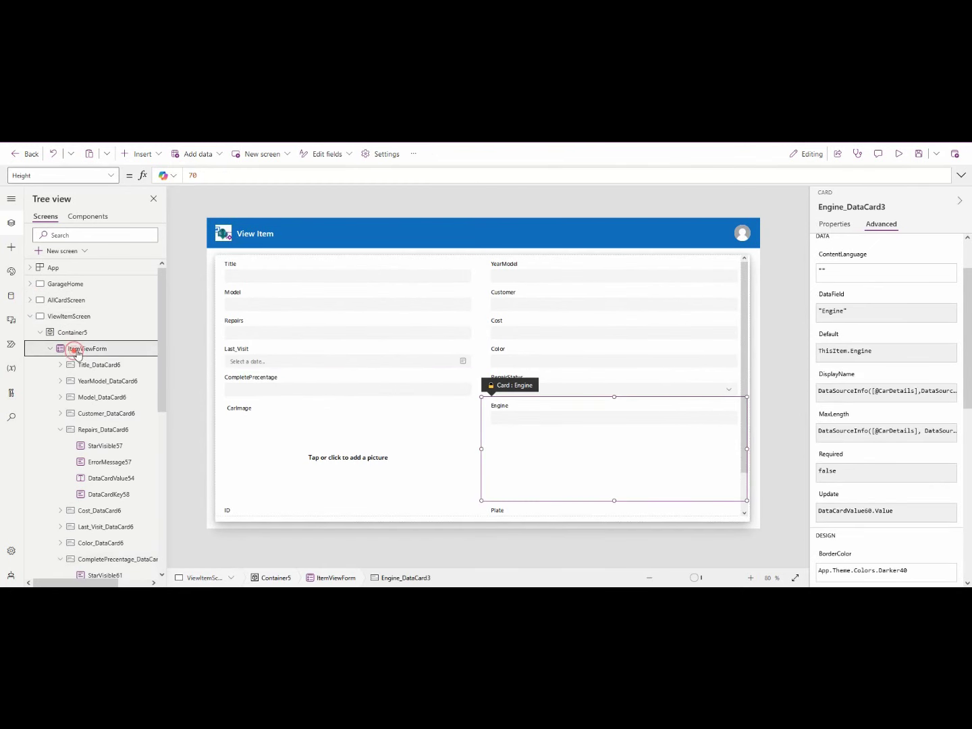
pyautogui.click(841, 388)
pyautogui.write('a')
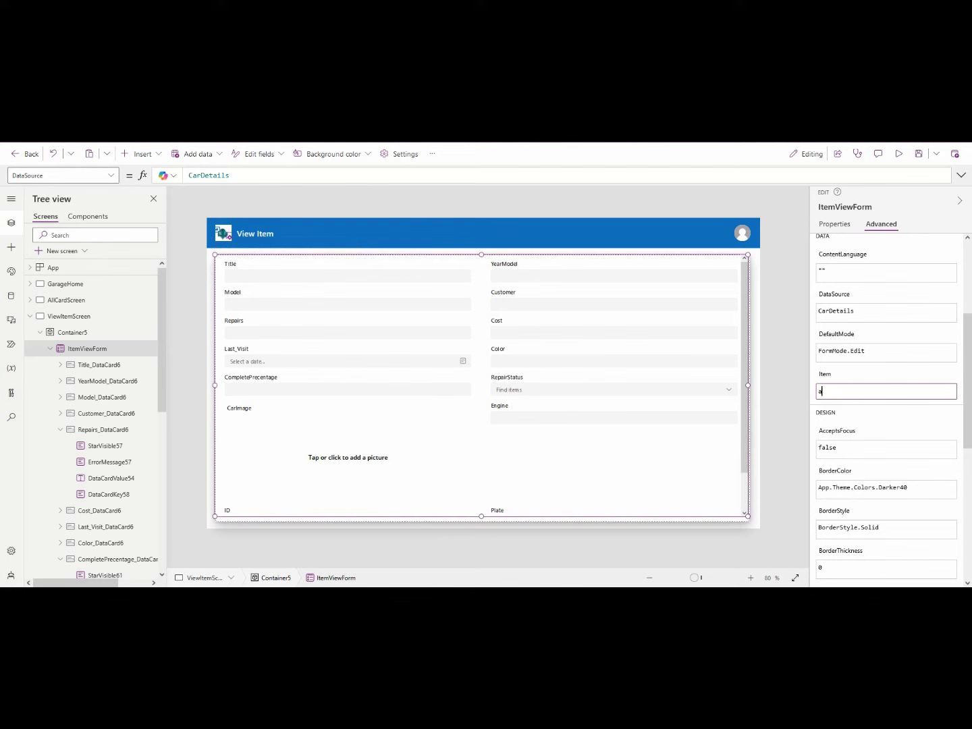
pyautogui.write('llc')
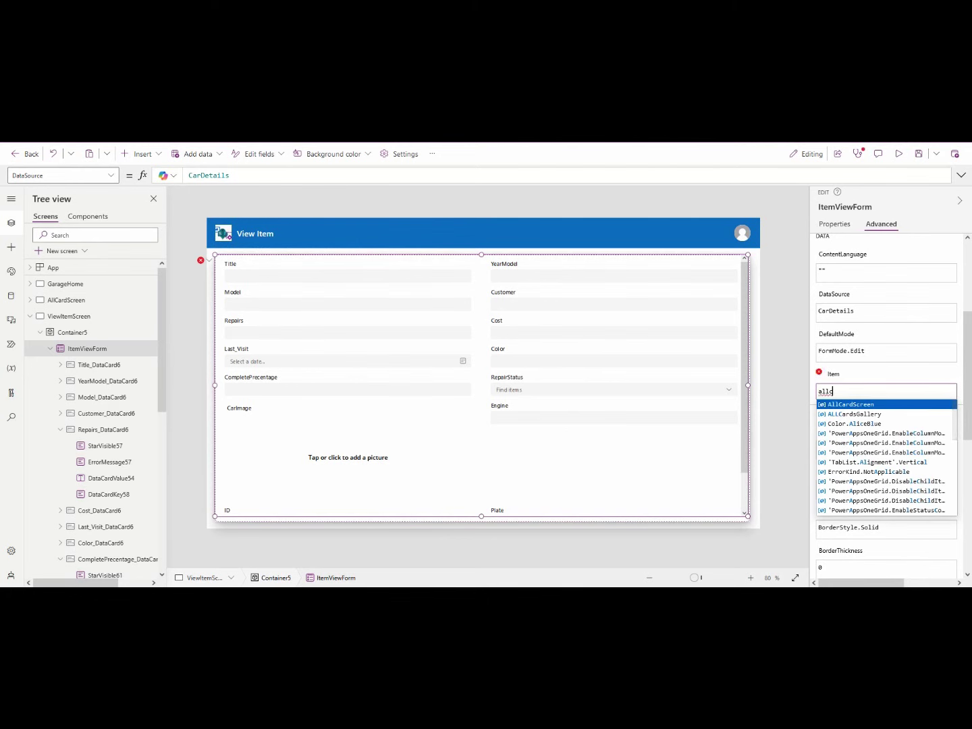
pyautogui.press('Down')
pyautogui.press('Return')
pyautogui.write('.')
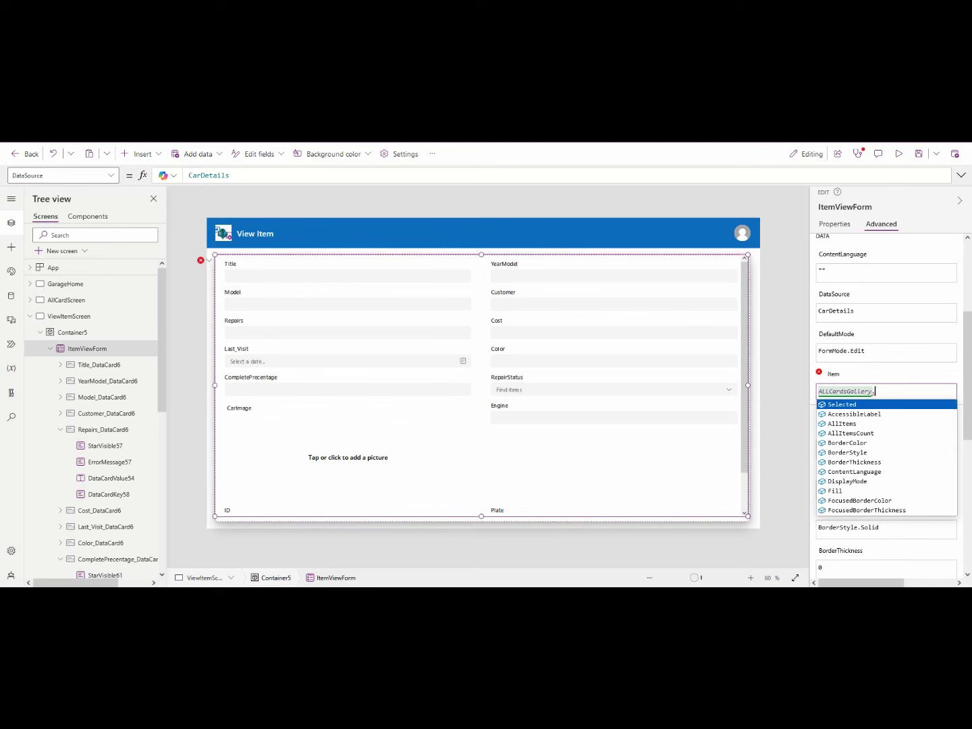
pyautogui.press('Return')
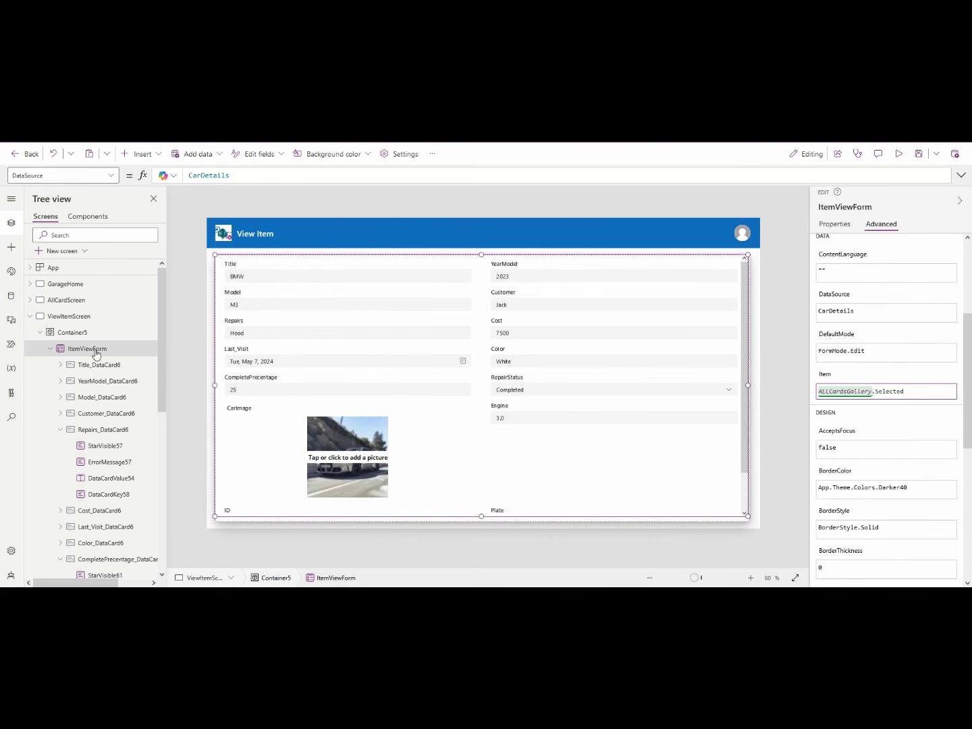
# Set the default mode of ItemViewForm to View
pyautogui.scroll(3, 837, 277)
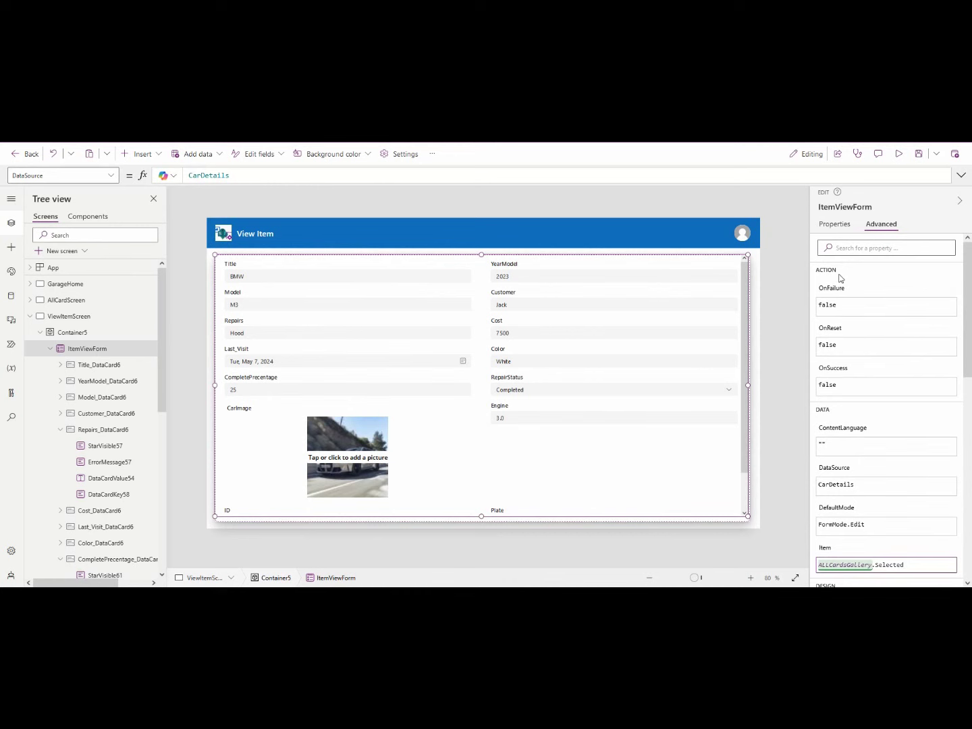
pyautogui.click(849, 225)
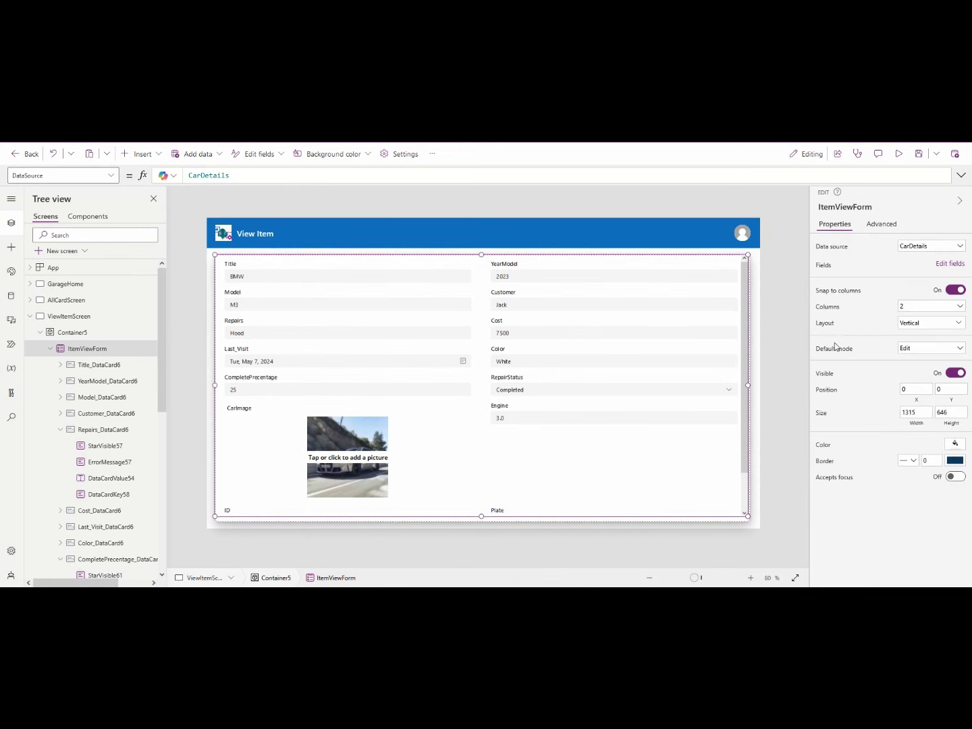
pyautogui.click(58, 349)
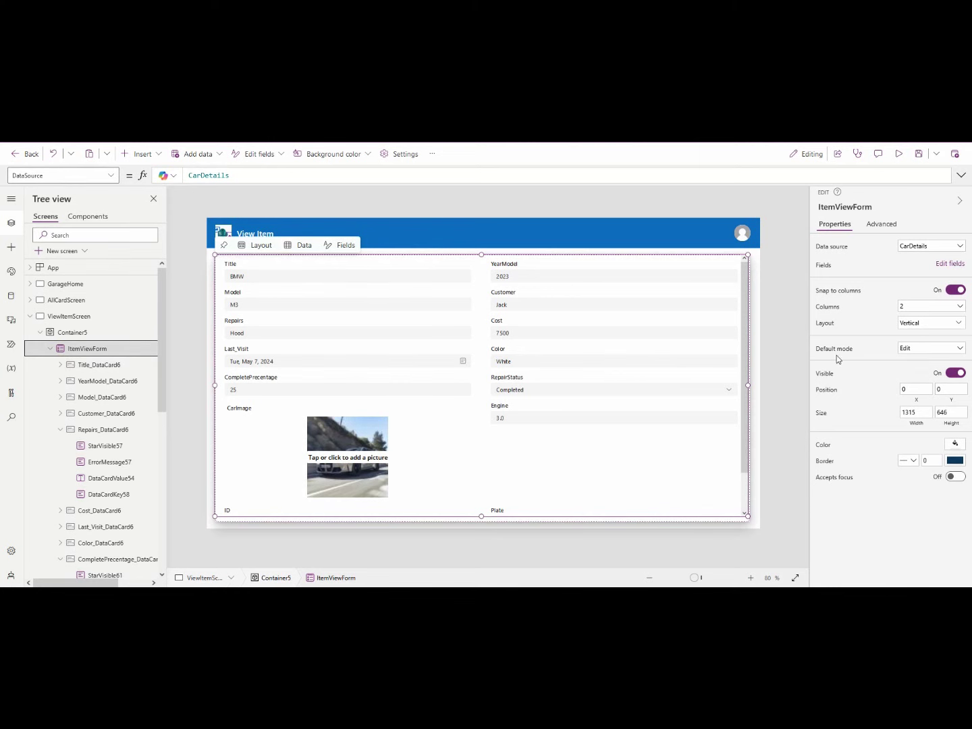
pyautogui.click(923, 349)
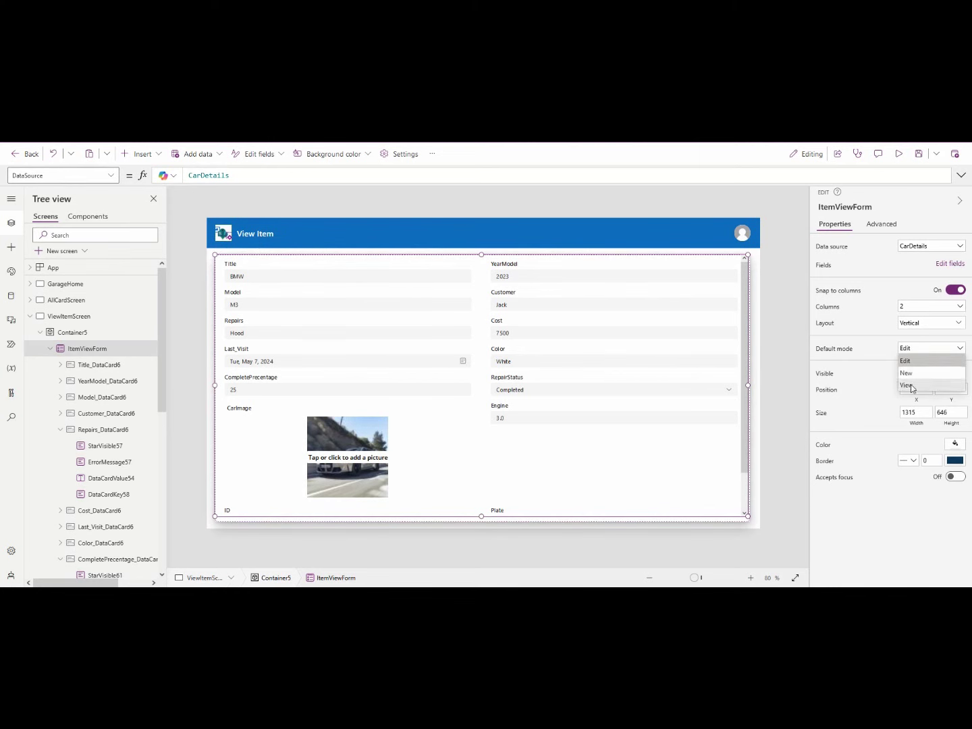
pyautogui.click(909, 386)
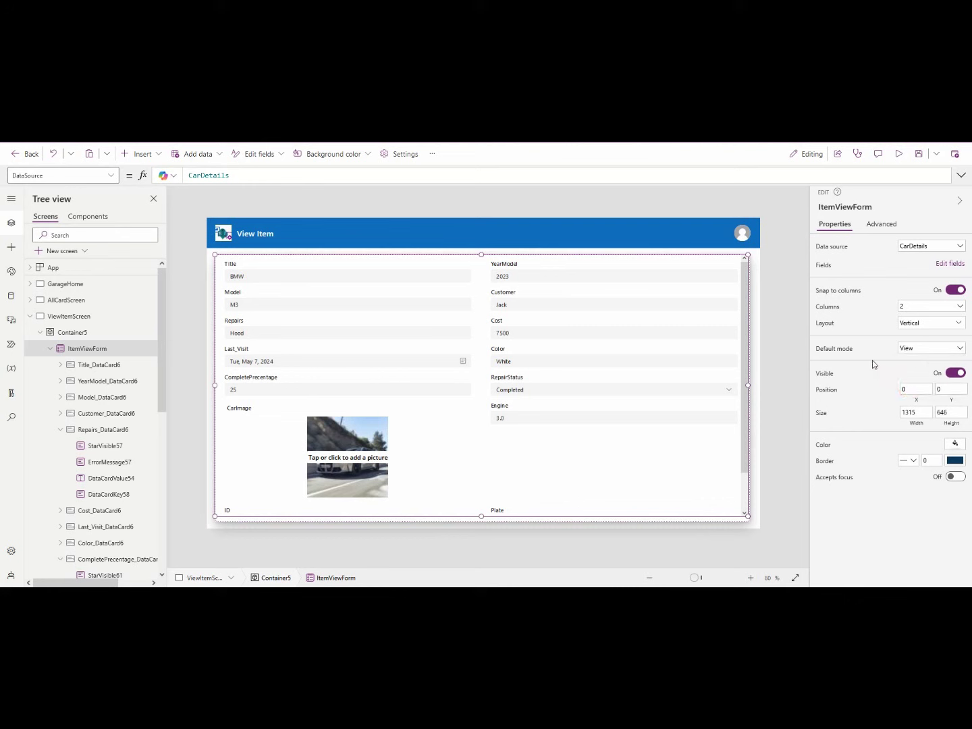
pyautogui.click(928, 356)
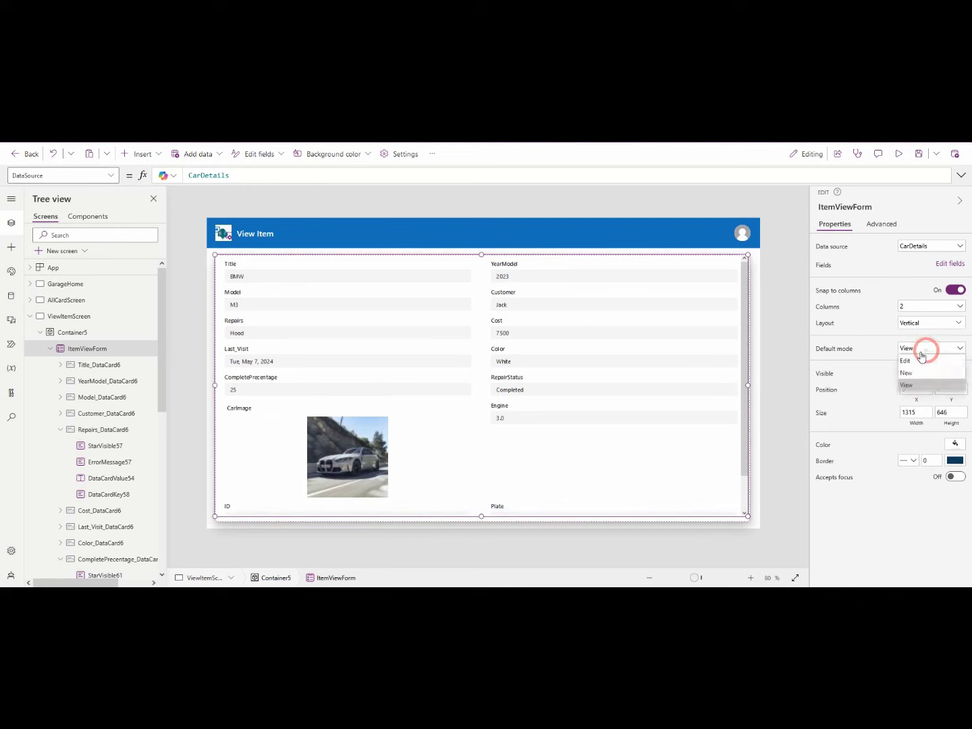
pyautogui.click(882, 352)
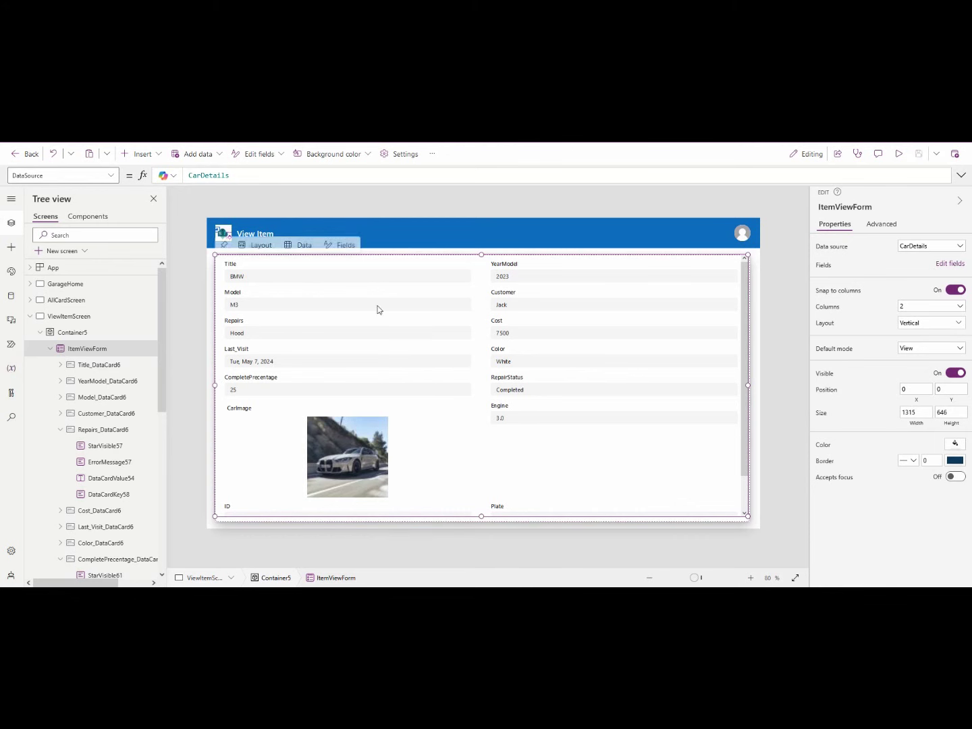
# Try selecting different job cards in the gallery on AllCardScreen
pyautogui.click(88, 302)
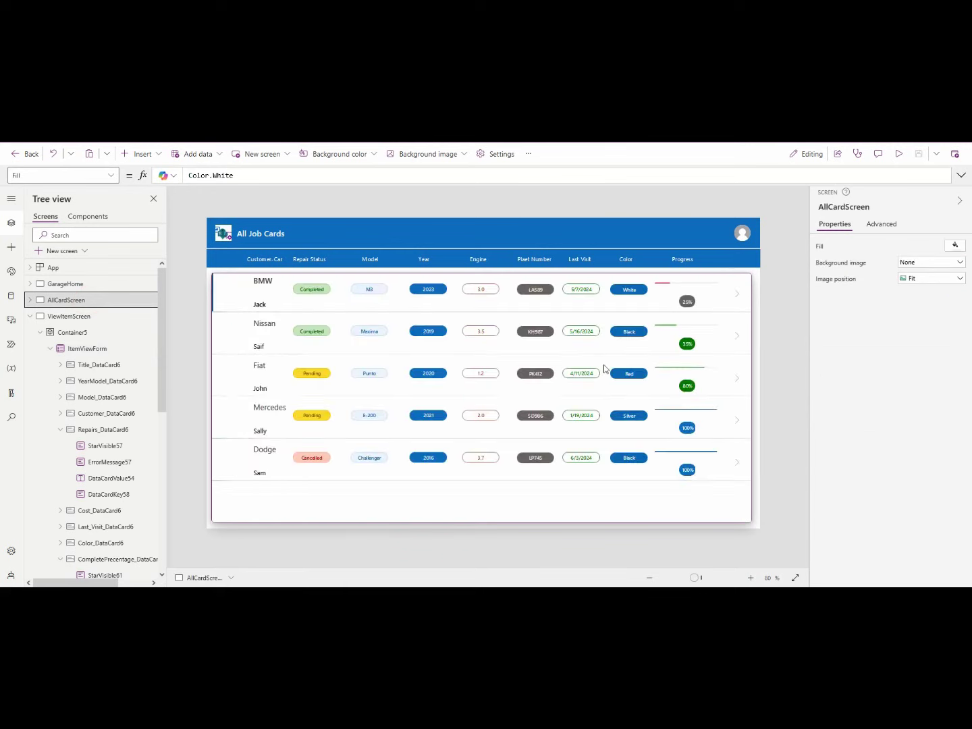
pyautogui.click(722, 339)
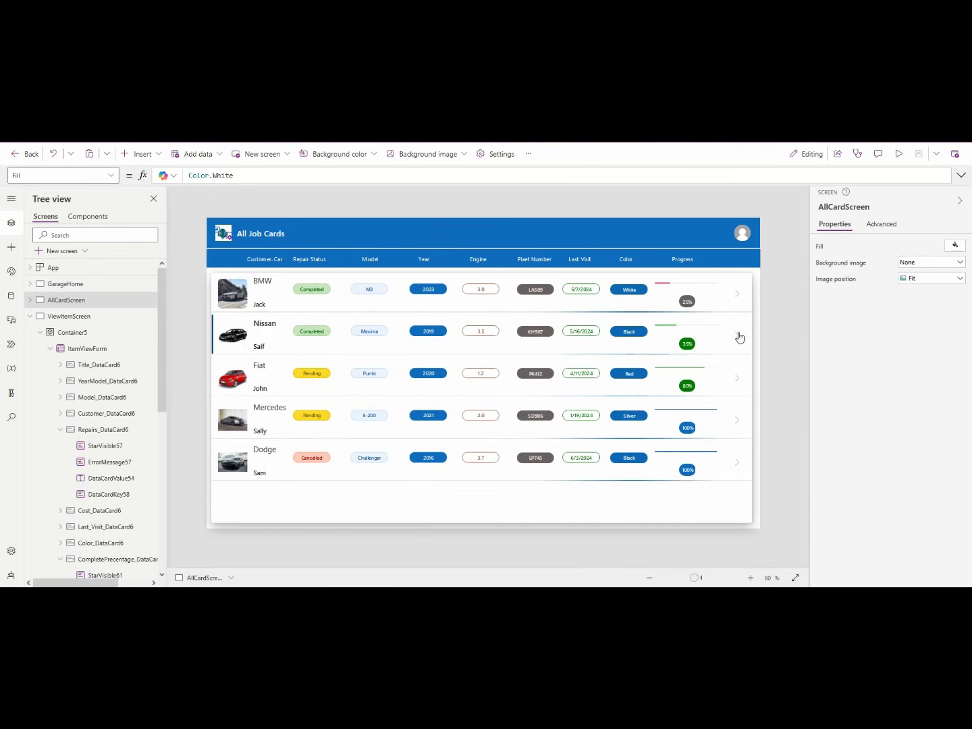
pyautogui.click(720, 296)
pyautogui.click(714, 383)
pyautogui.click(729, 354)
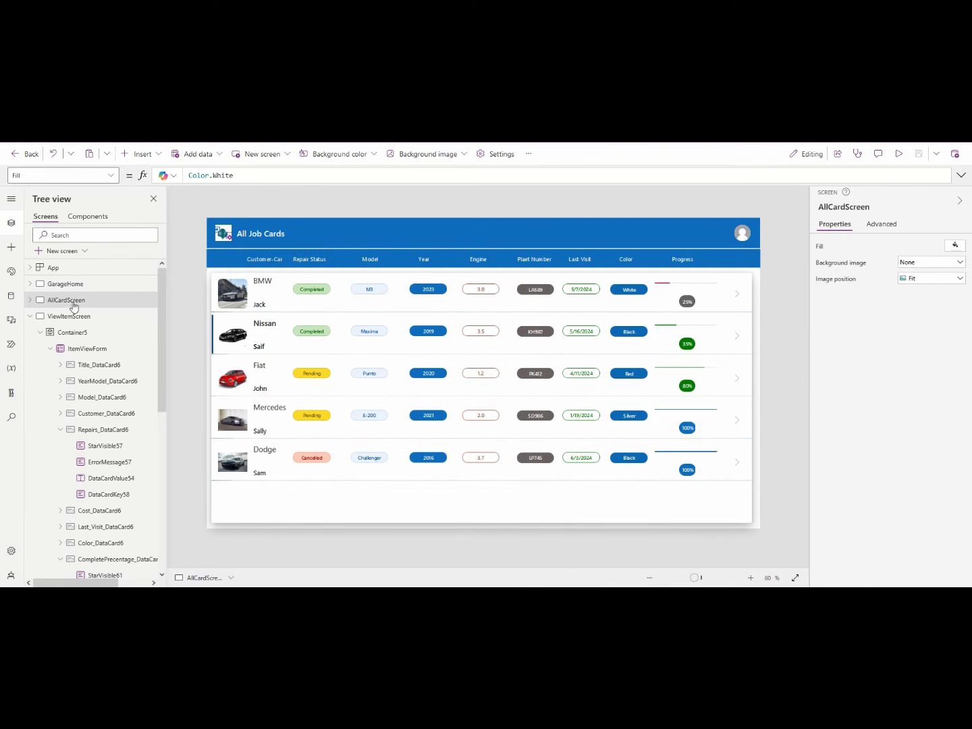
# Replace the OnSelect formula of ALLCardsGallery with a Navigate call that targets ViewItemScreen
pyautogui.click(28, 301)
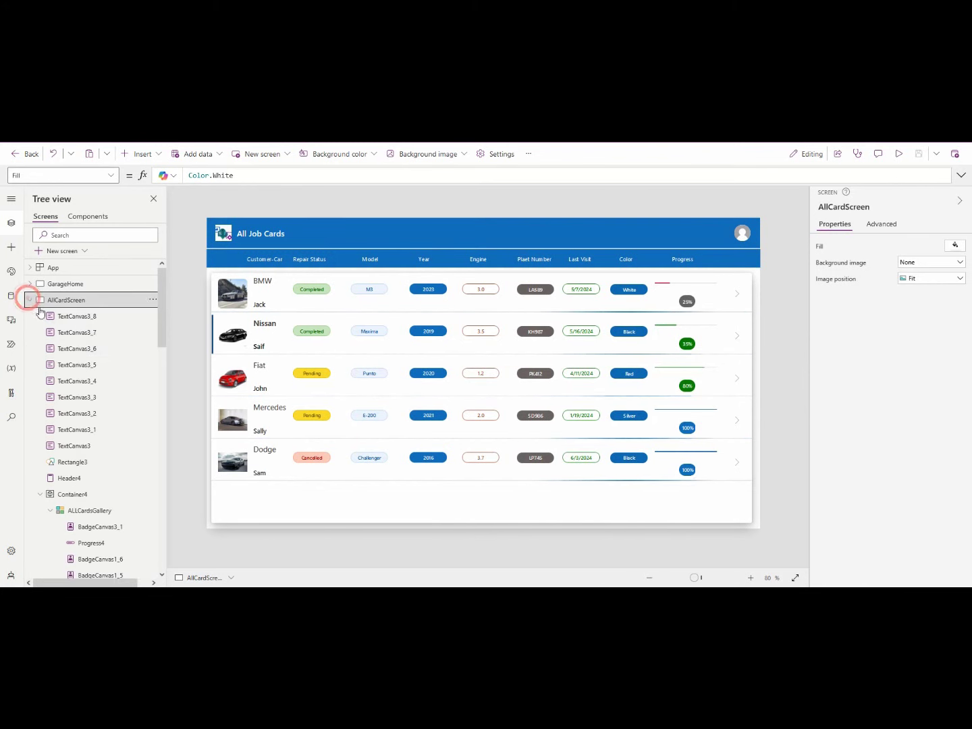
pyautogui.scroll(-2, 98, 378)
pyautogui.click(88, 395)
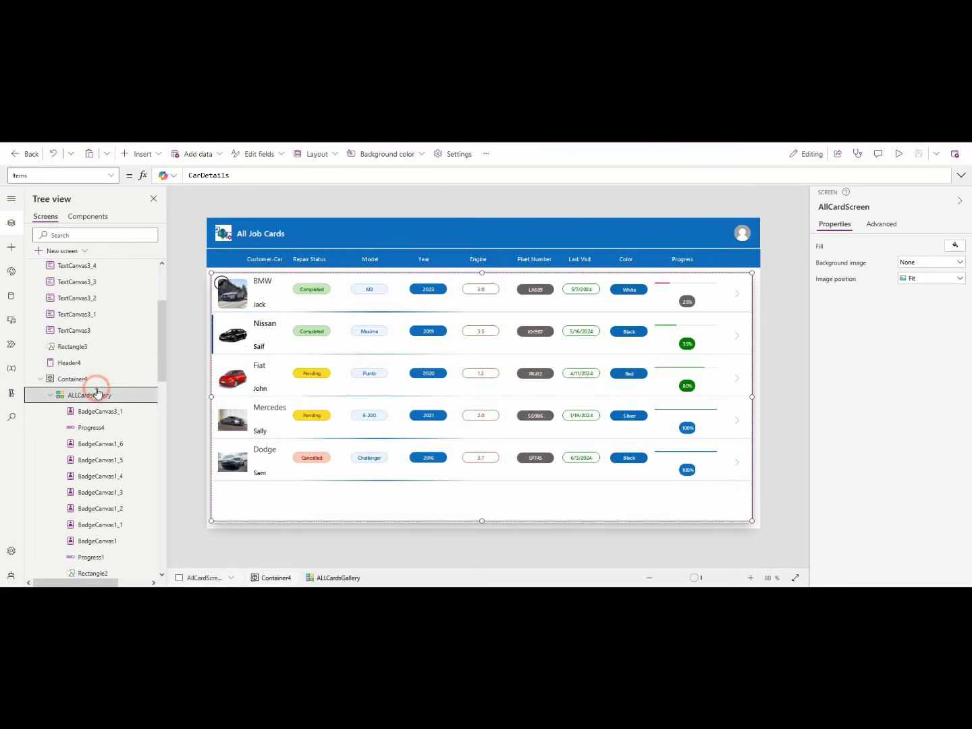
pyautogui.click(111, 174)
pyautogui.scroll(-4, 76, 257)
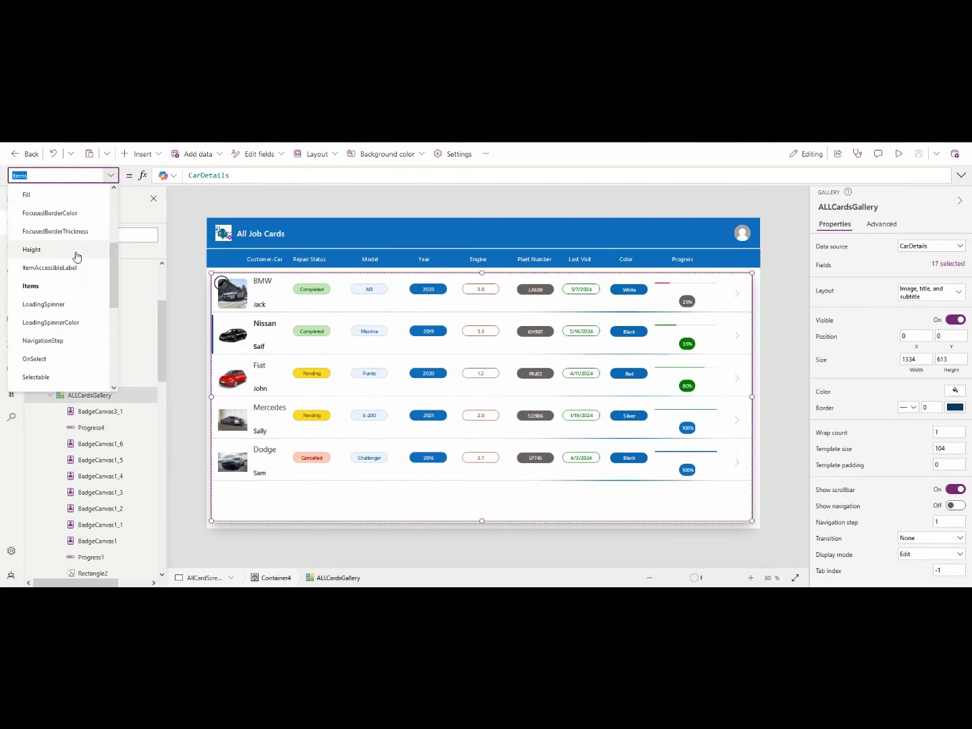
pyautogui.click(76, 262)
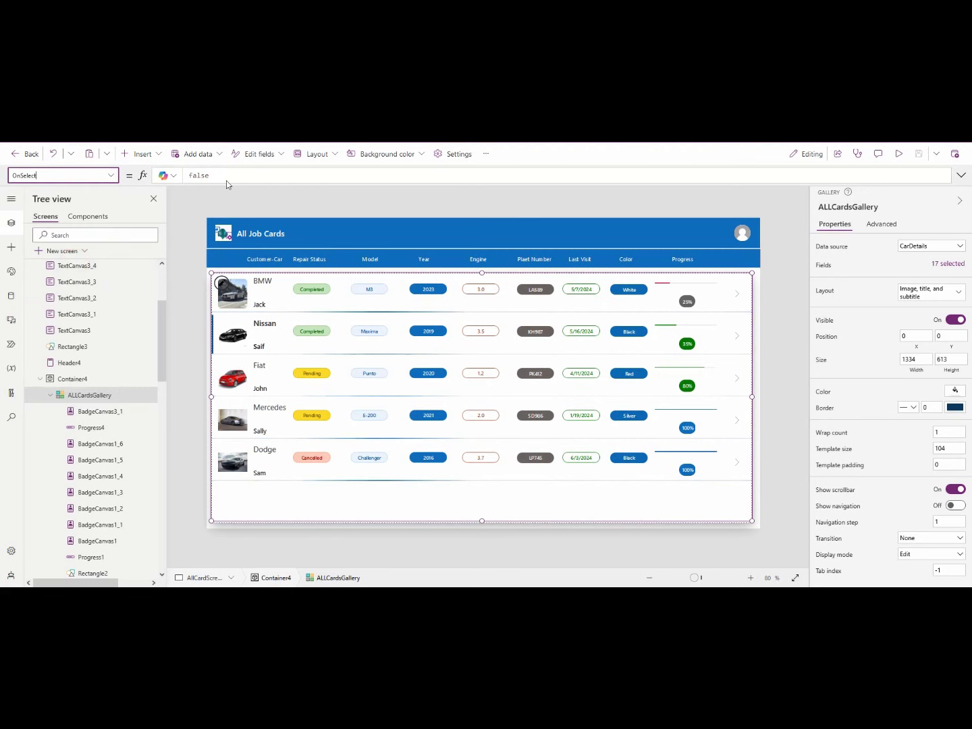
pyautogui.doubleClick(194, 175)
pyautogui.write('navi')
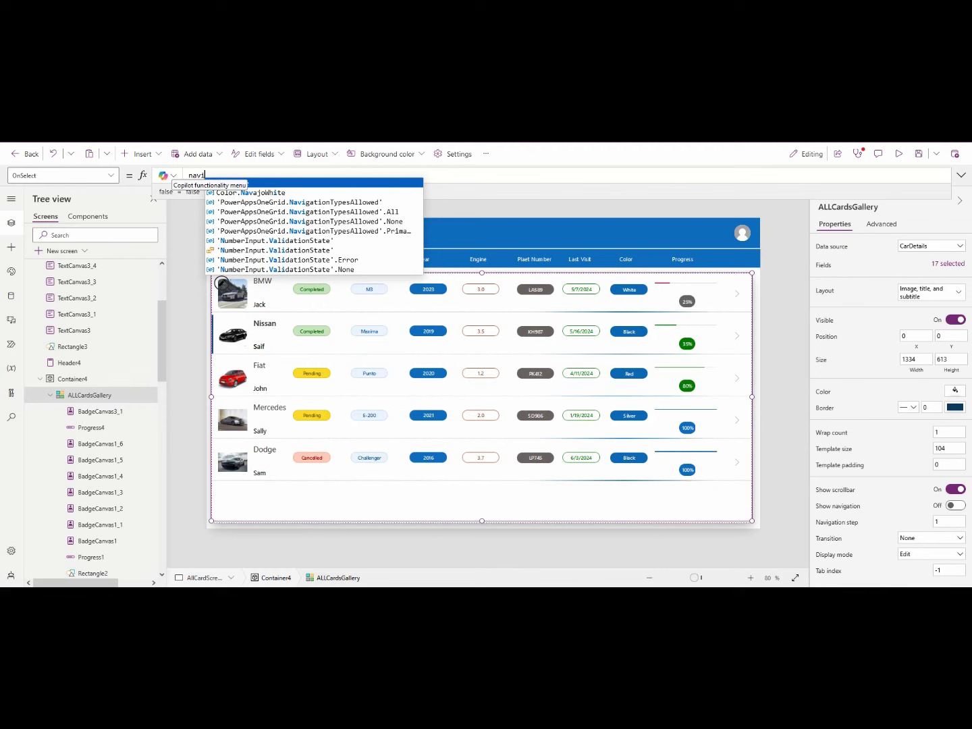
pyautogui.write('gate(')
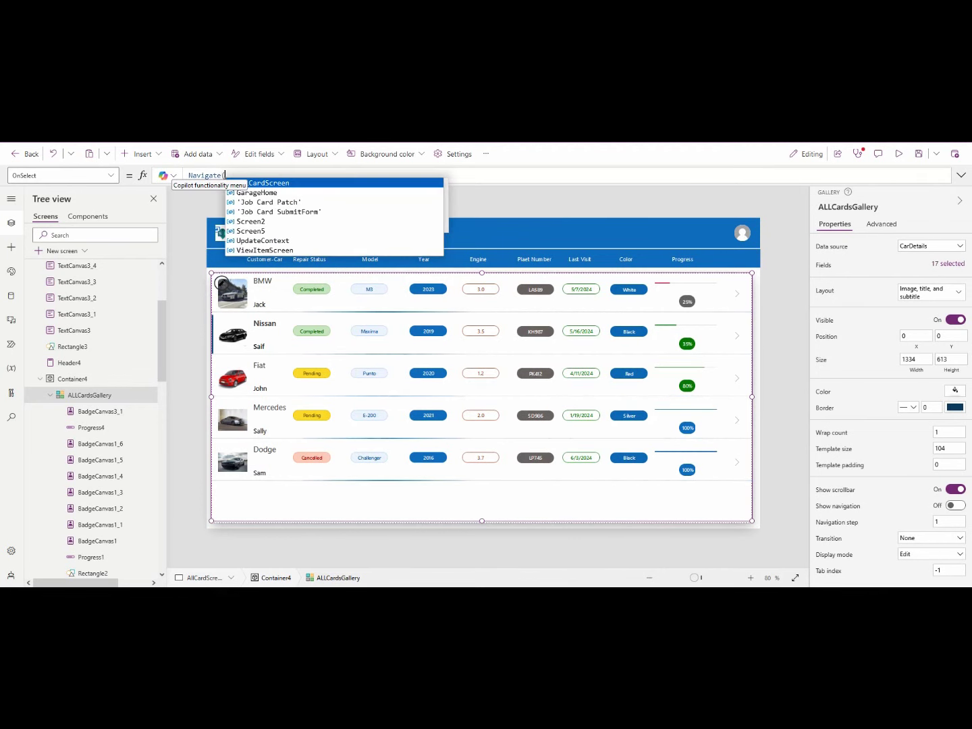
pyautogui.scroll(-3, 122, 306)
pyautogui.scroll(-3, 123, 306)
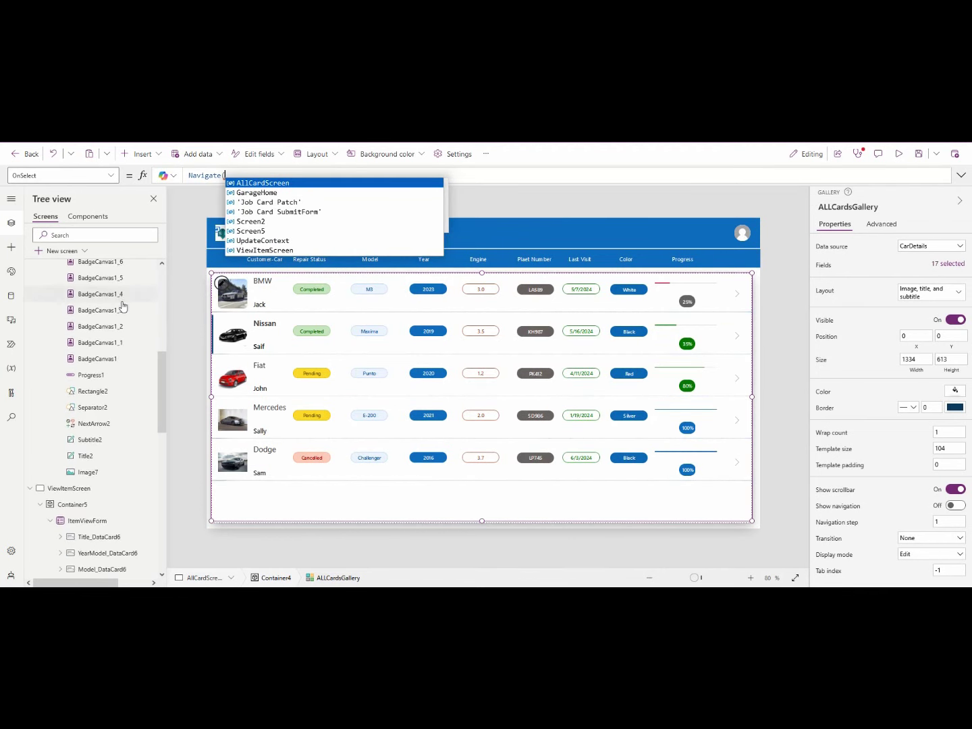
pyautogui.write('vi')
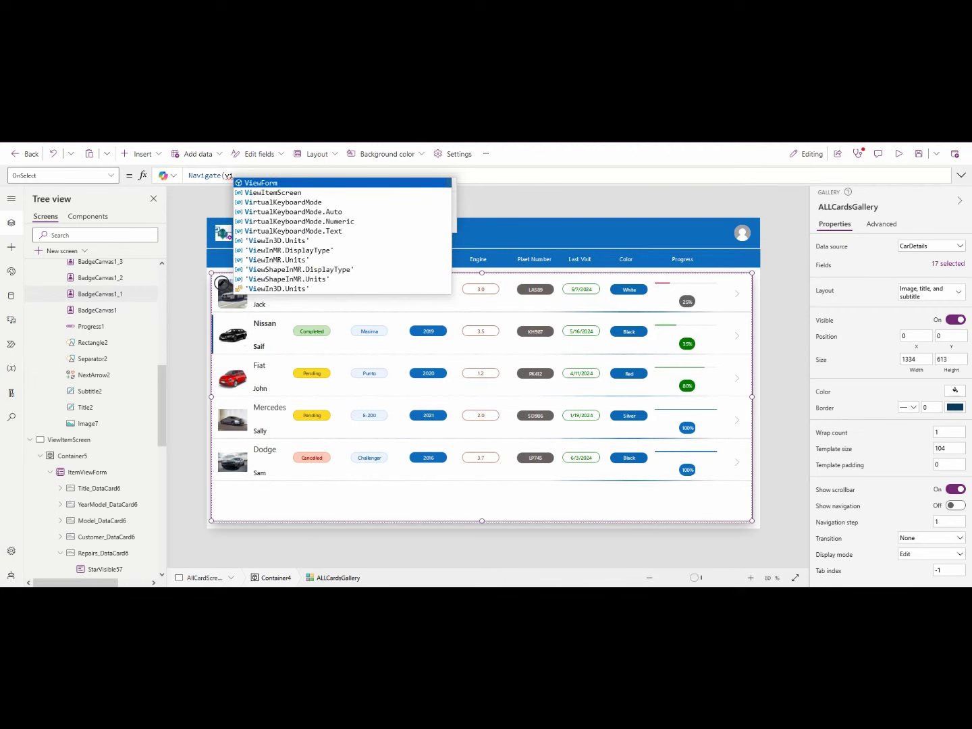
pyautogui.press('Down')
pyautogui.press('Tab')
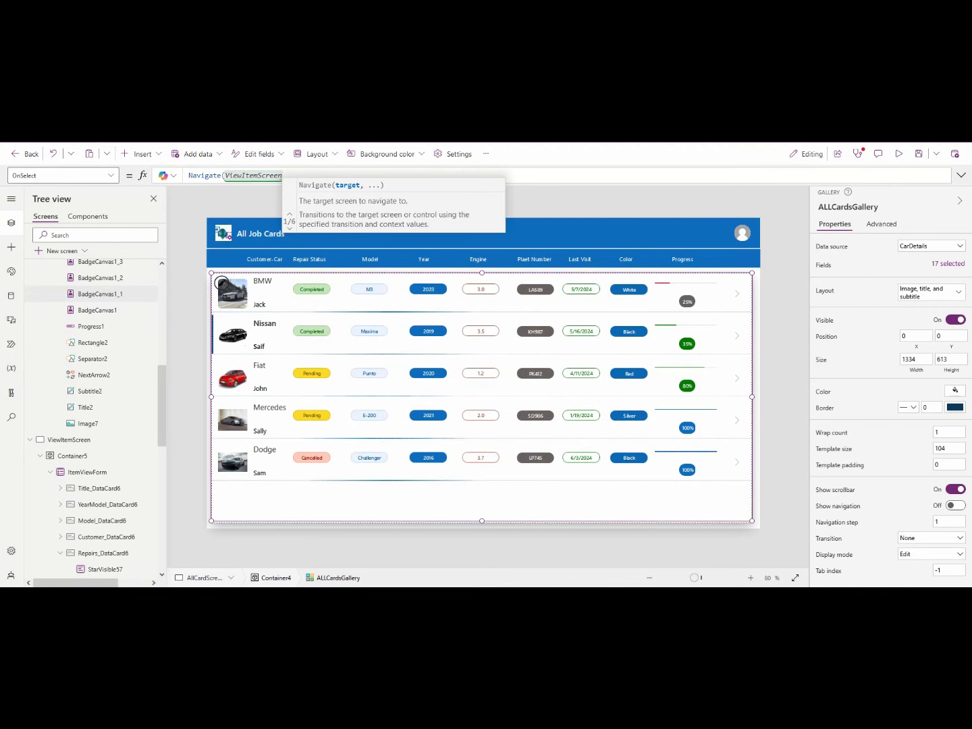
# Complete the gallery's Navigate formula by adding ScreenTransition.Cover as the transition after ViewItemScreen
pyautogui.write(',tr')
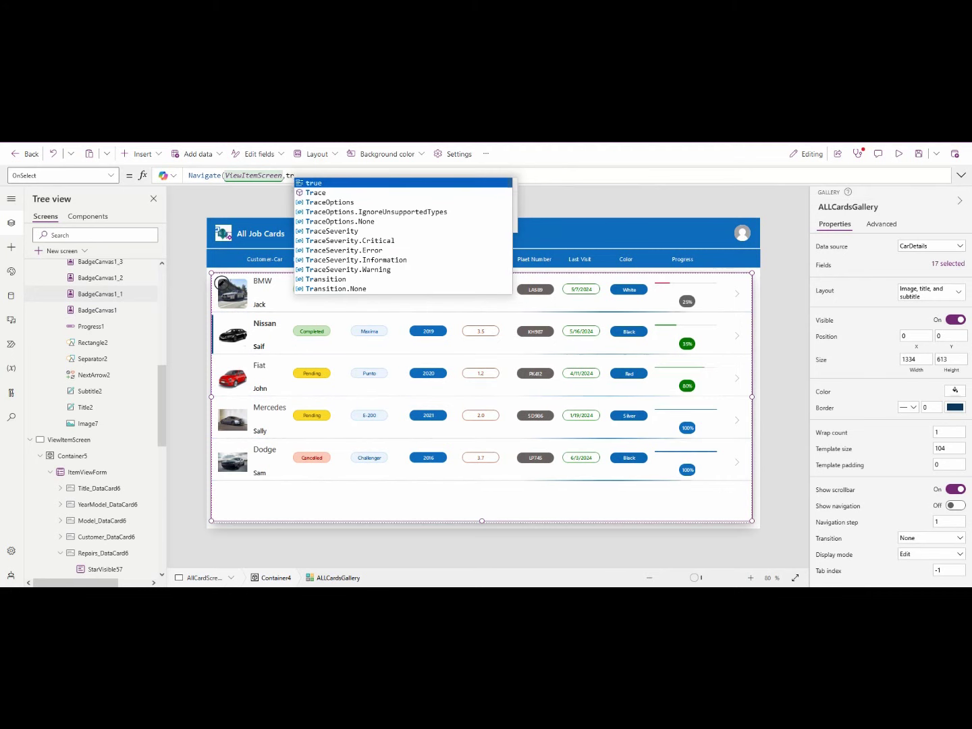
pyautogui.write('a')
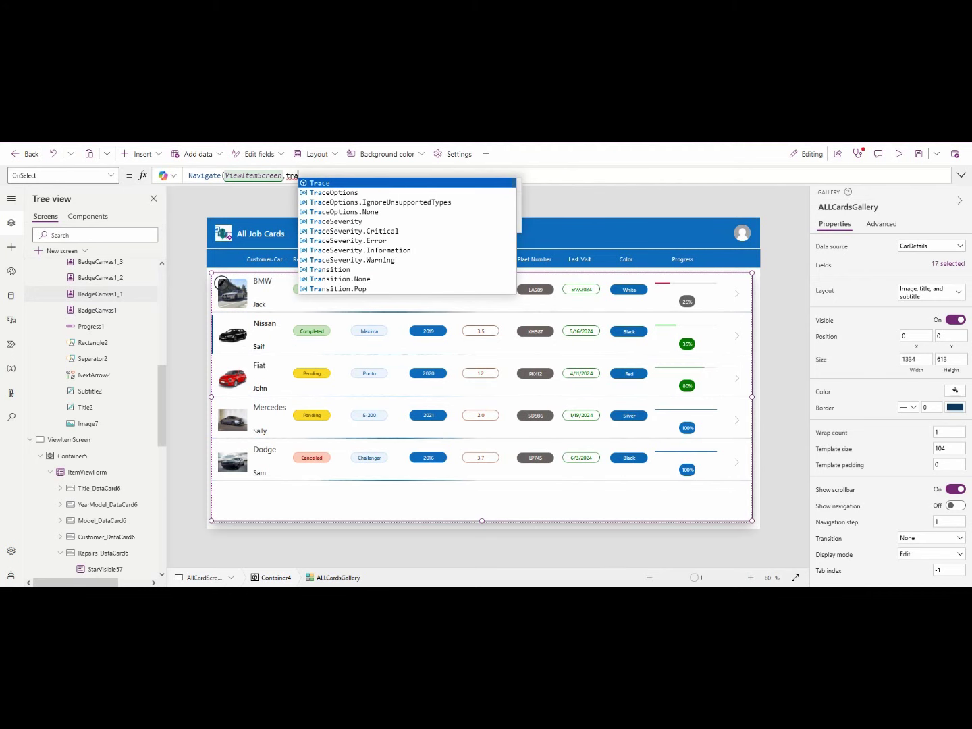
pyautogui.write('n')
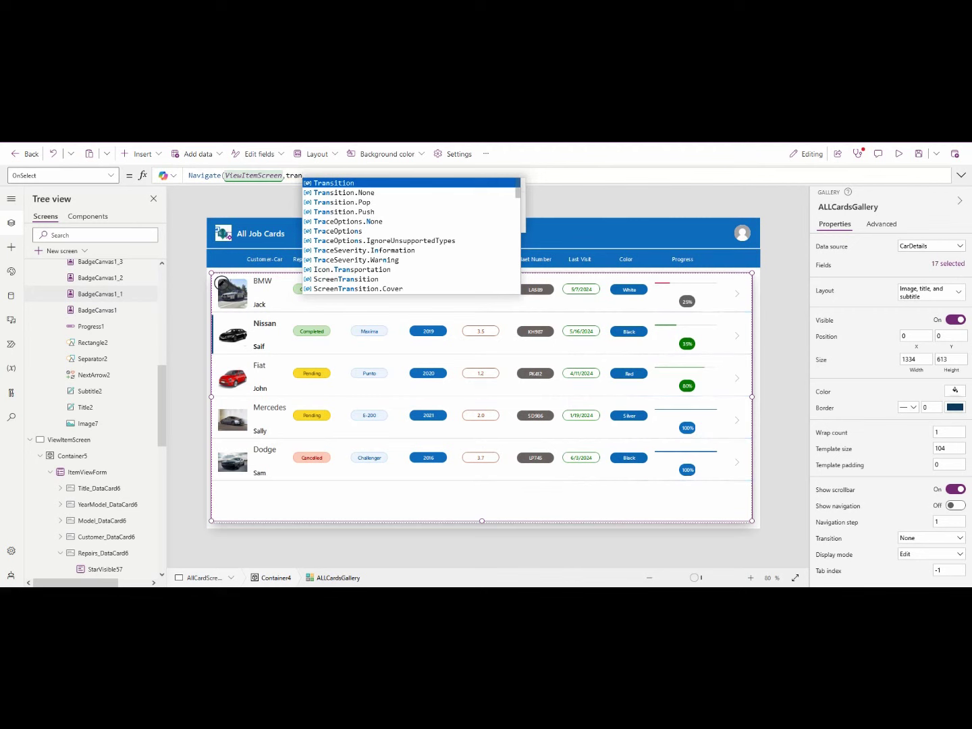
pyautogui.press('Down')
pyautogui.press('Down')
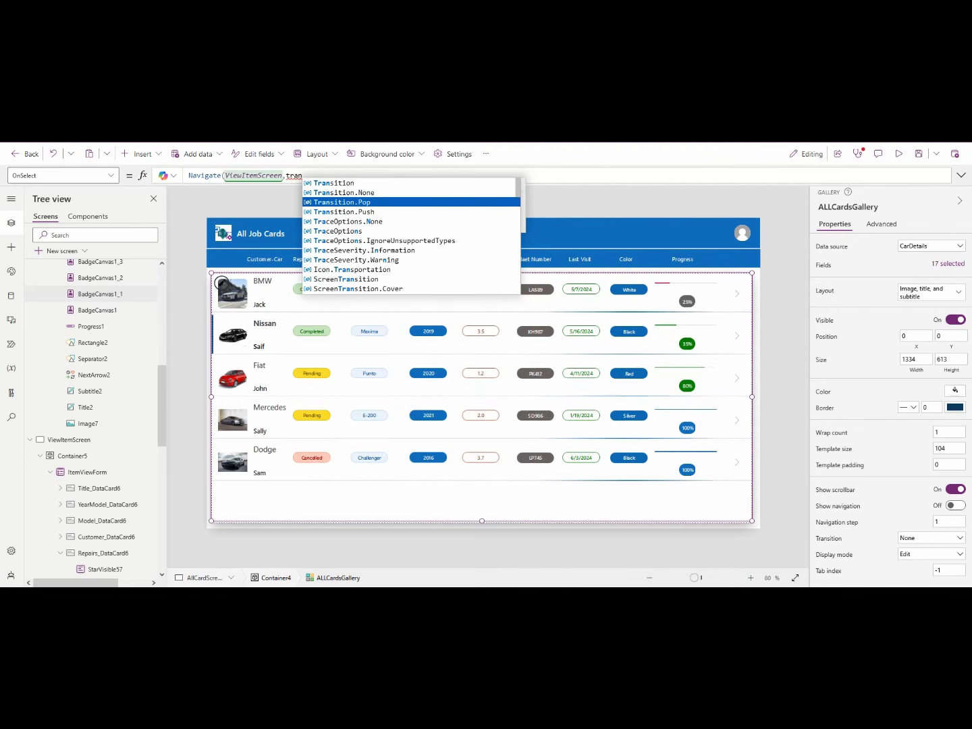
pyautogui.press('Down')
pyautogui.press('Down')
pyautogui.press('Down')
pyautogui.press('Down')
pyautogui.press('Down')
pyautogui.press('Down')
pyautogui.press('Down')
pyautogui.press('Down')
pyautogui.press('Down')
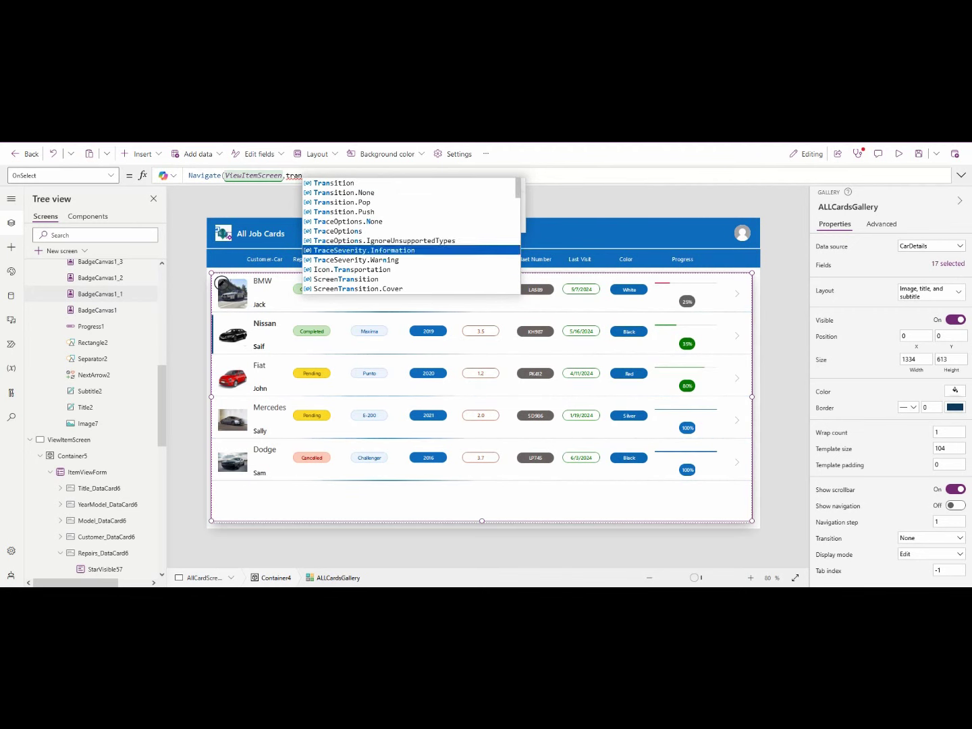
pyautogui.press('Tab')
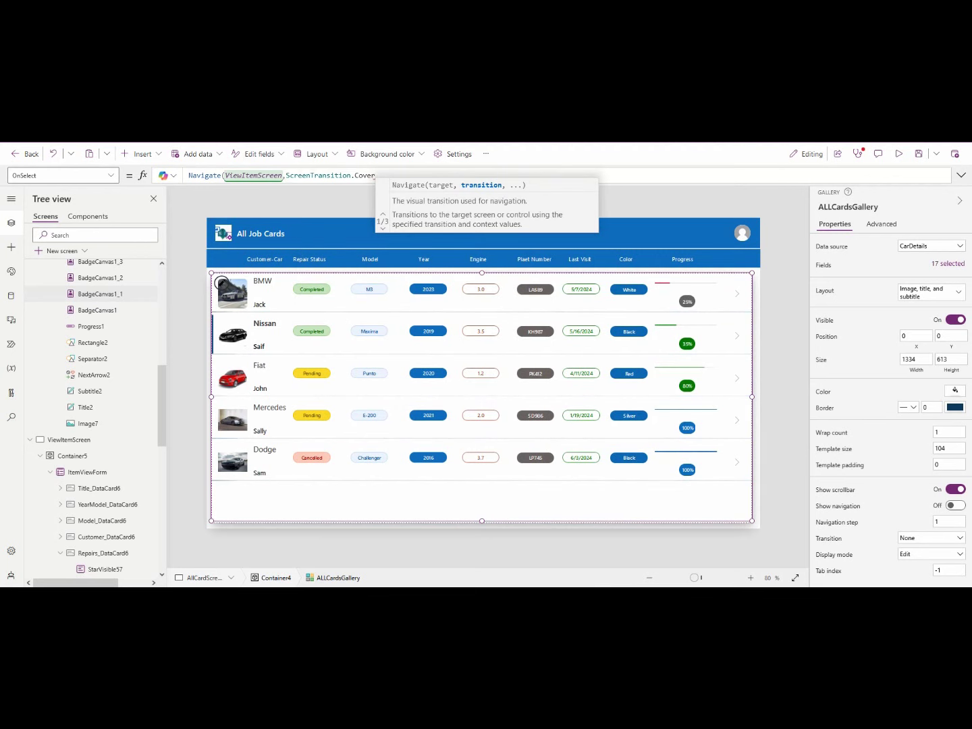
pyautogui.write(')')
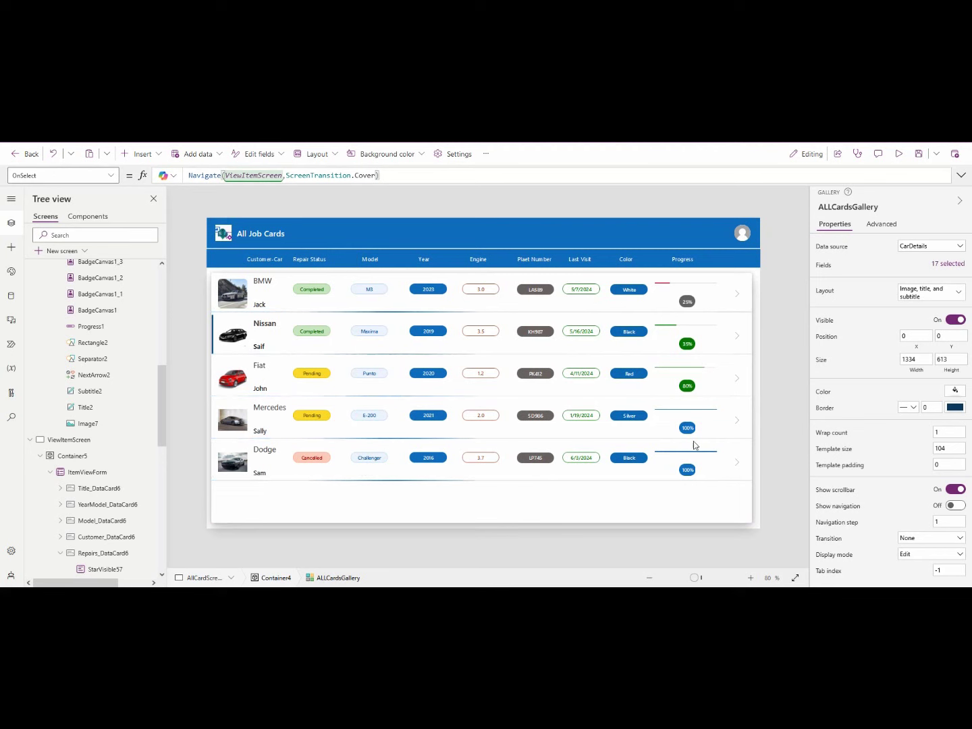
# Test the gallery navigation with the Mercedes job card, look through its fields on ViewItemScreen and preview the screen
pyautogui.click(731, 428)
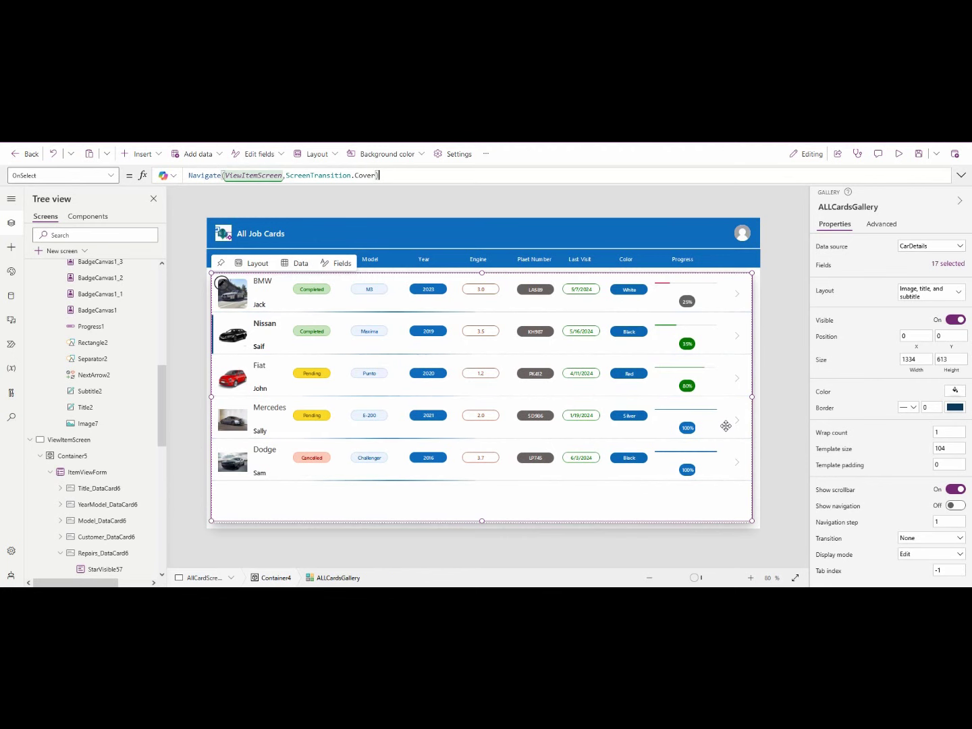
pyautogui.keyDown('alt'); pyautogui.click(726, 427); pyautogui.keyUp('alt')
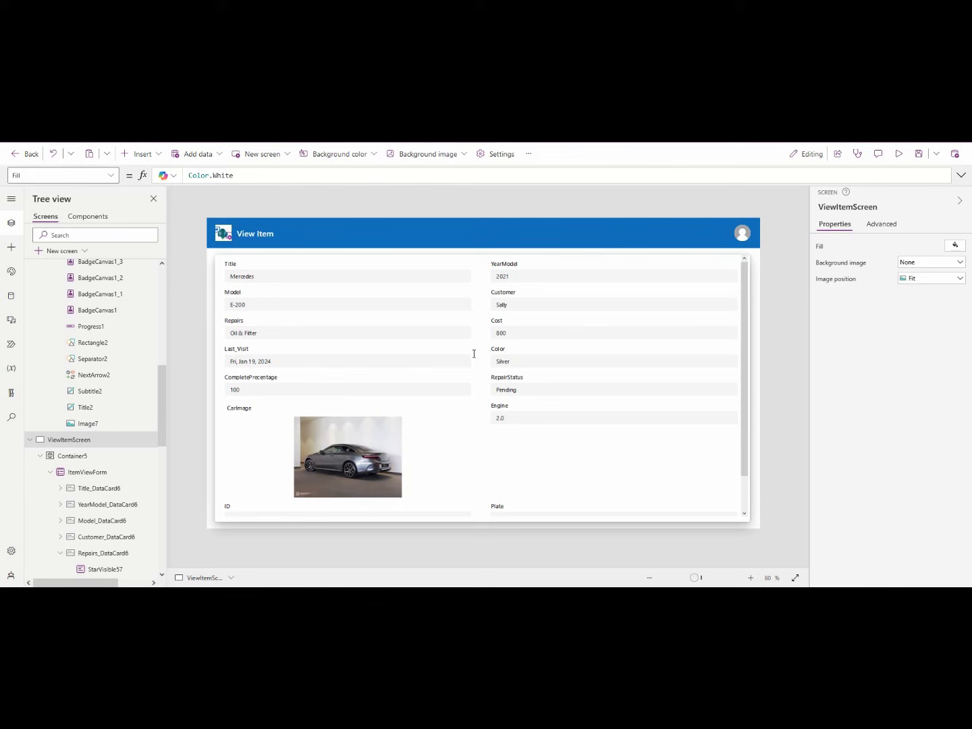
pyautogui.scroll(-1, 705, 319)
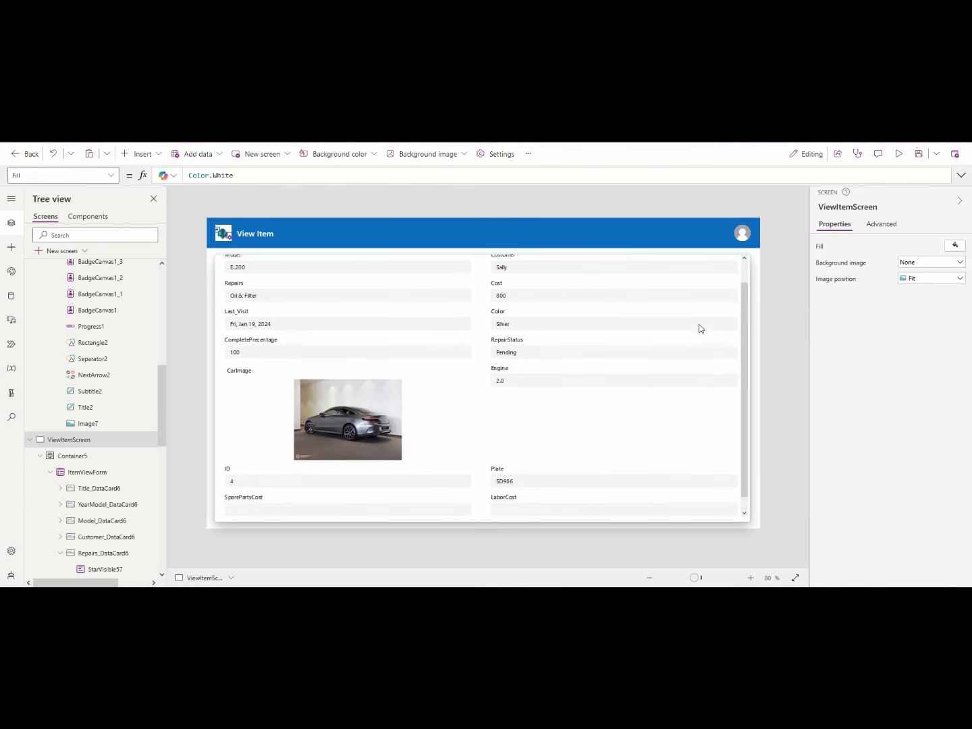
pyautogui.click(899, 154)
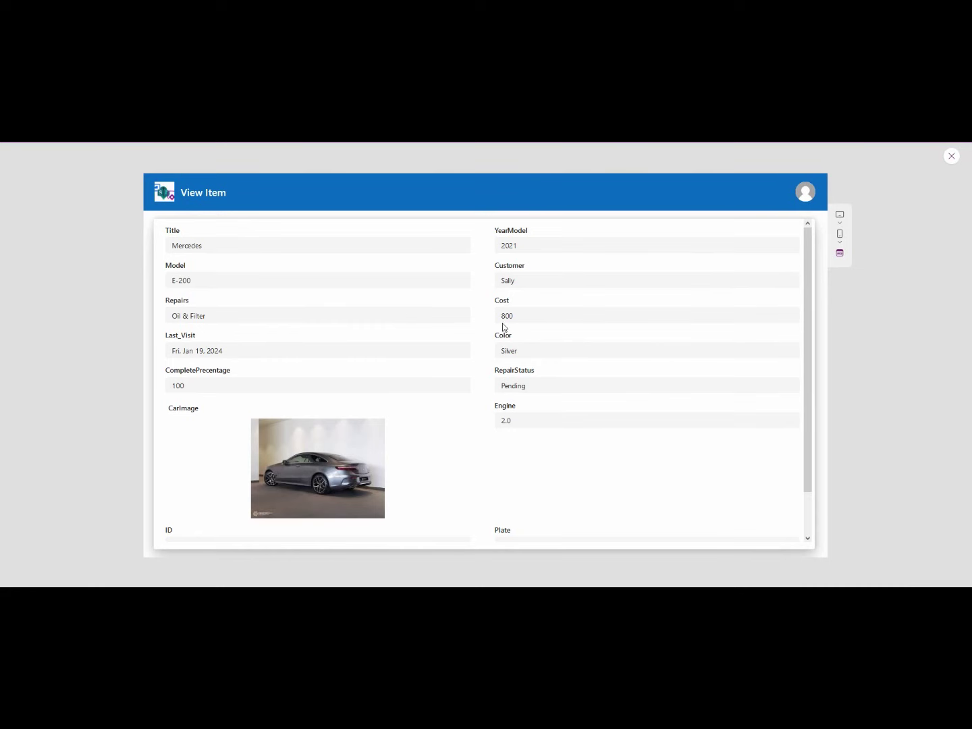
pyautogui.click(951, 156)
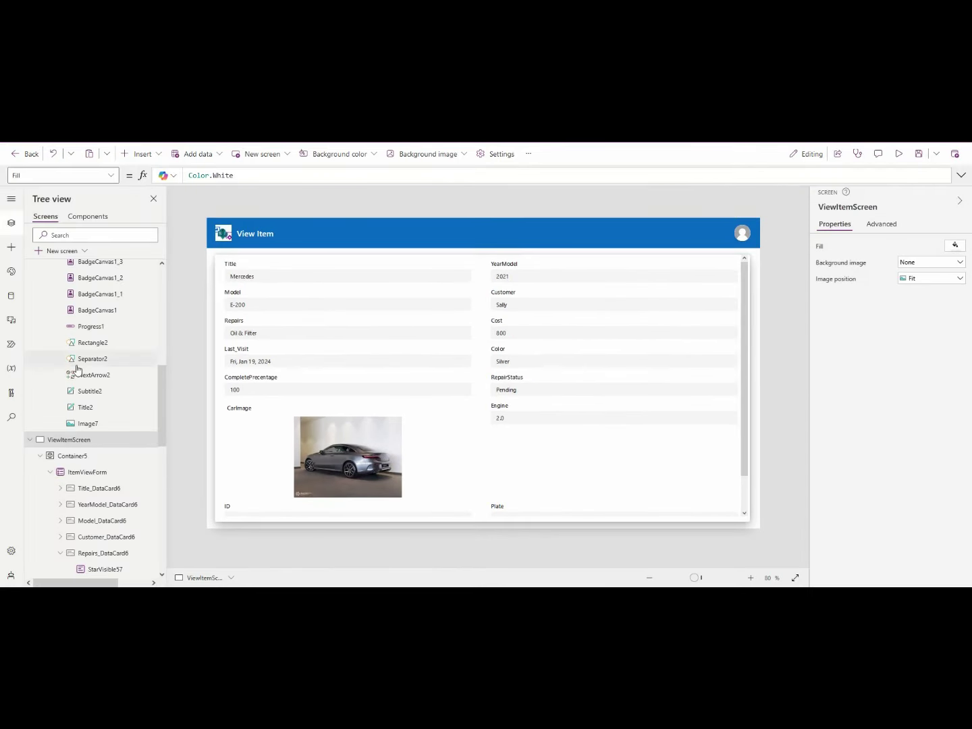
# Replace the OnSelect formula of the button on GarageHome with Navigate(AllCardScreen)
pyautogui.scroll(5, 75, 372)
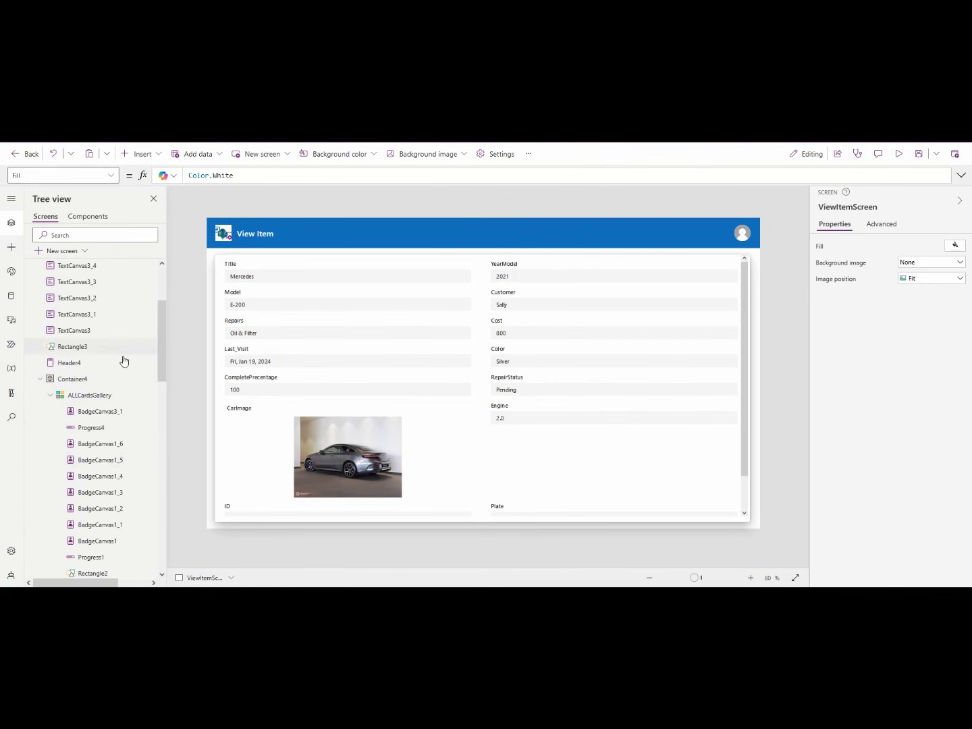
pyautogui.scroll(4, 115, 371)
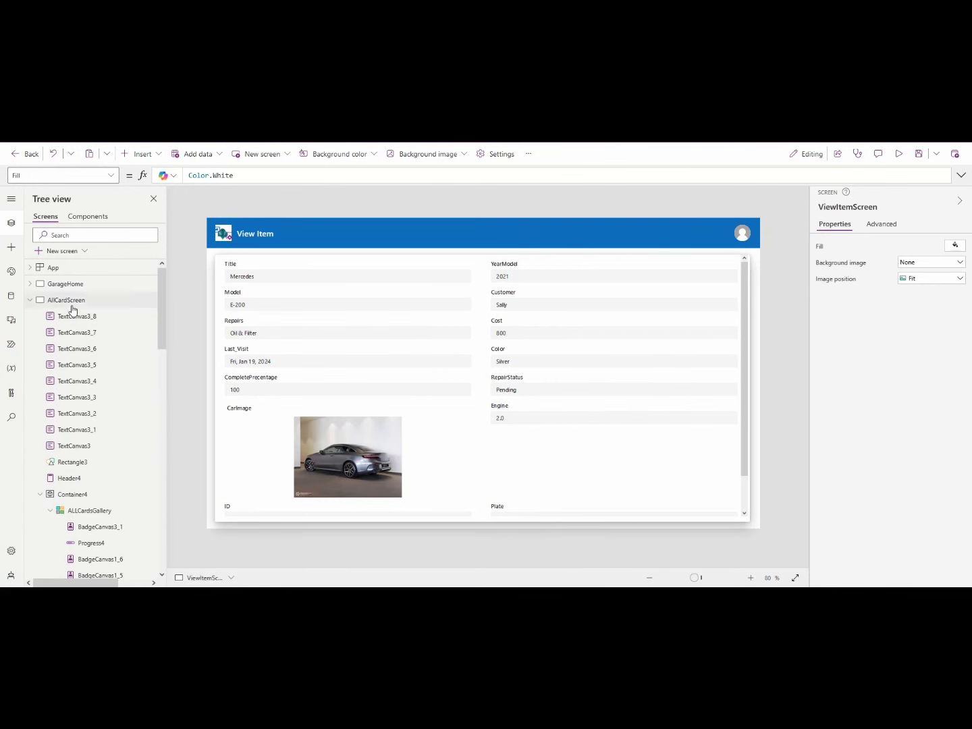
pyautogui.click(67, 284)
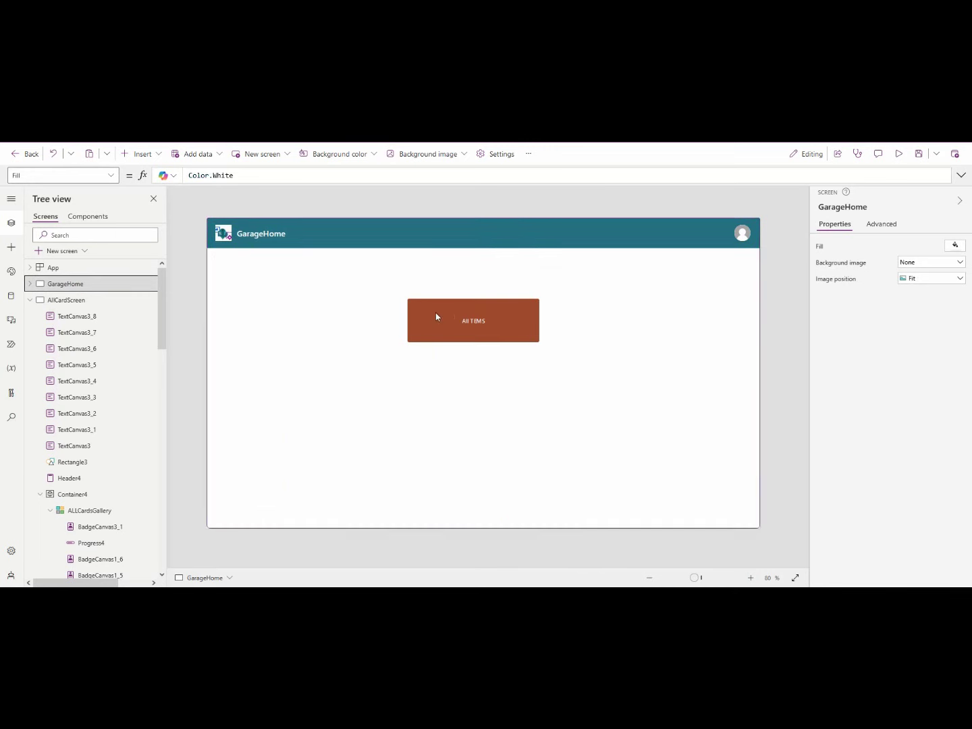
pyautogui.click(435, 315)
pyautogui.doubleClick(204, 174)
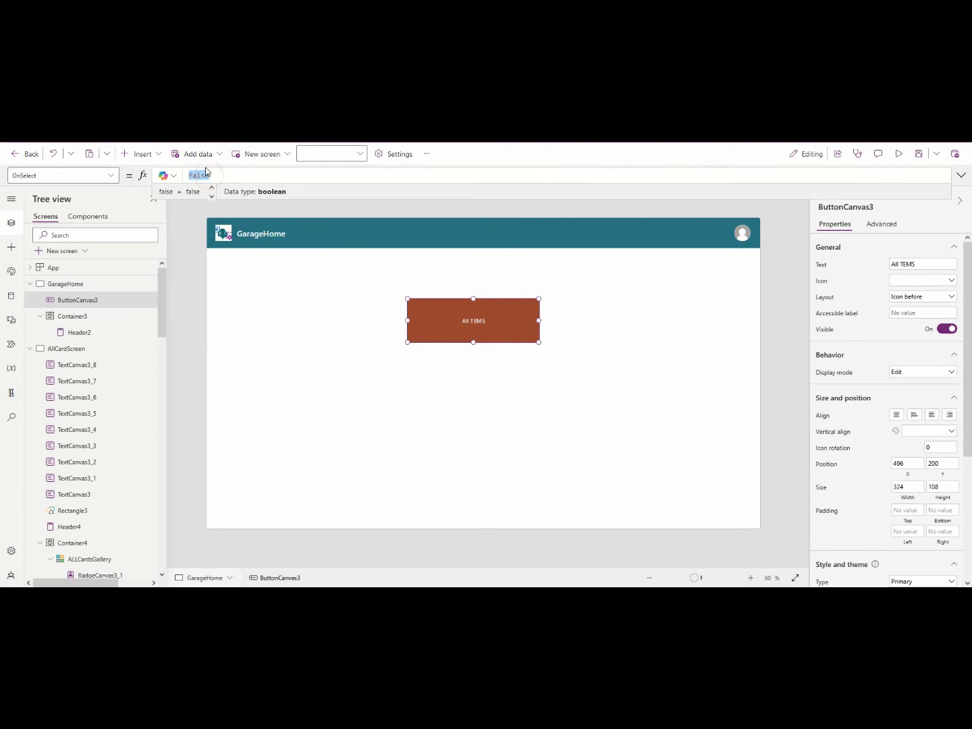
pyautogui.write('nma')
pyautogui.write('Navigate')
pyautogui.write('(all')
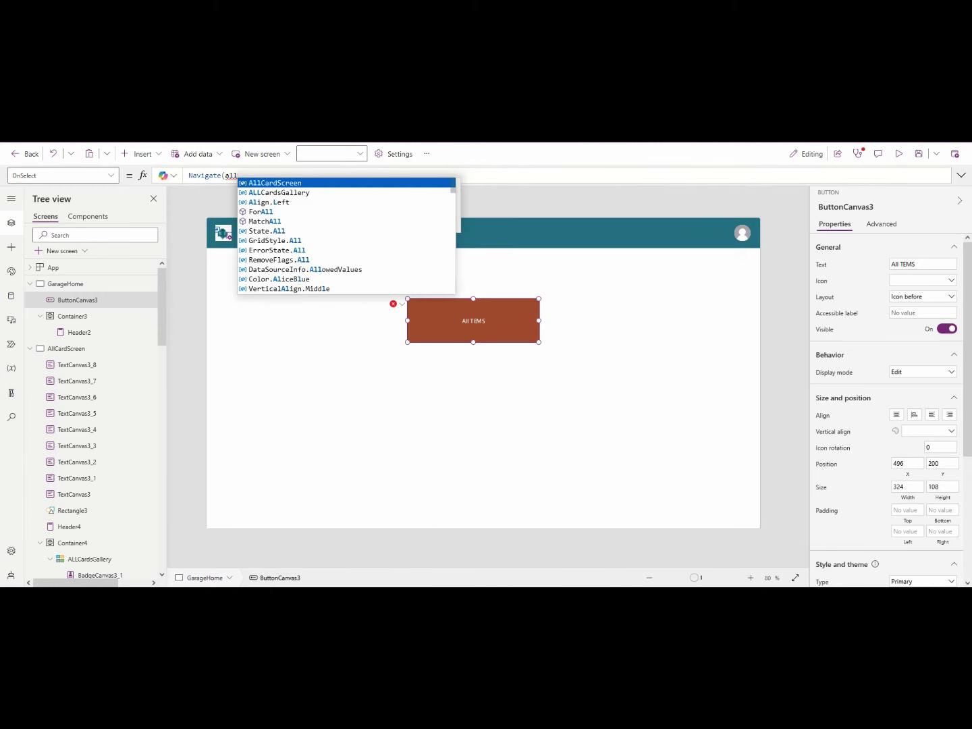
pyautogui.press('Tab')
pyautogui.write(')')
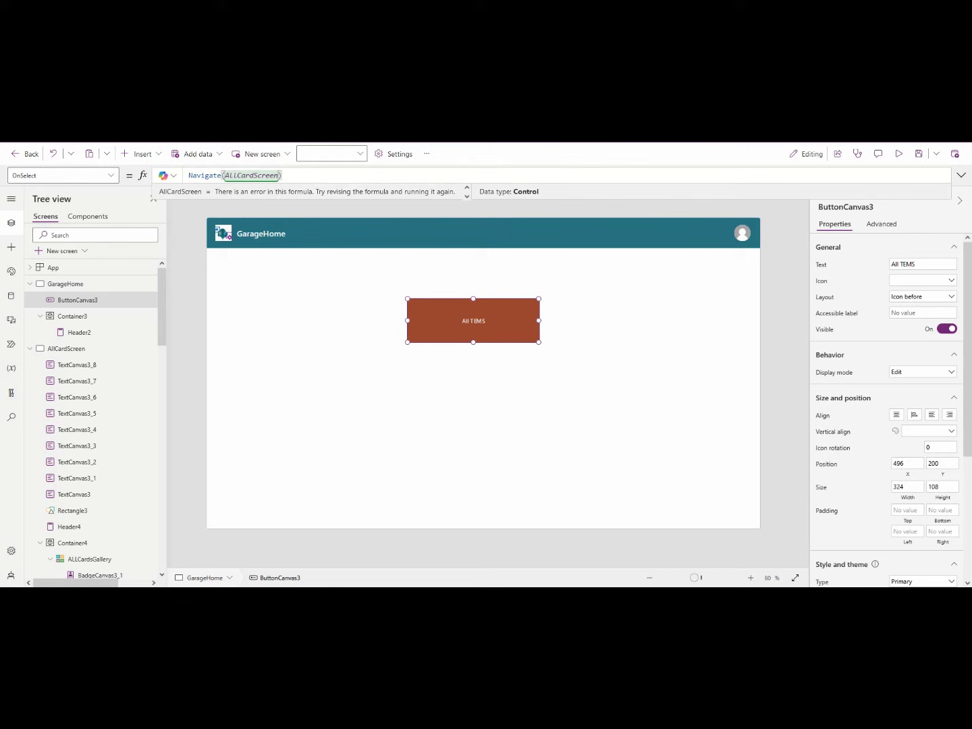
# Test the navigation from the GarageHome button through the Nissan job card, and preview its details on ViewItemScreen
pyautogui.keyDown('alt'); pyautogui.click(475, 306); pyautogui.keyUp('alt')
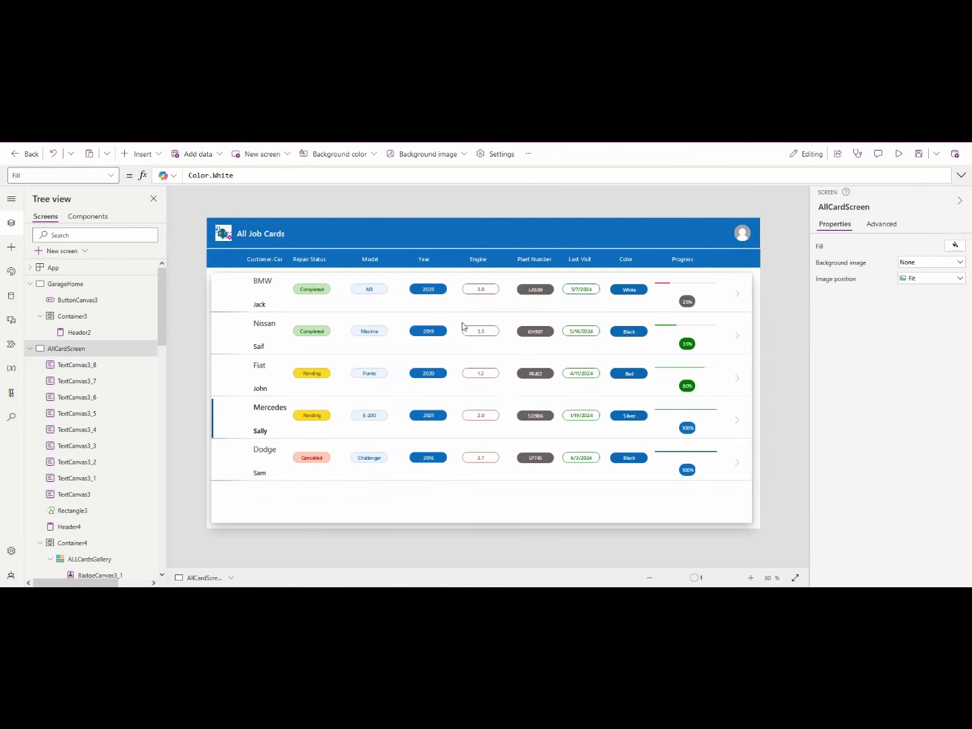
pyautogui.click(733, 341)
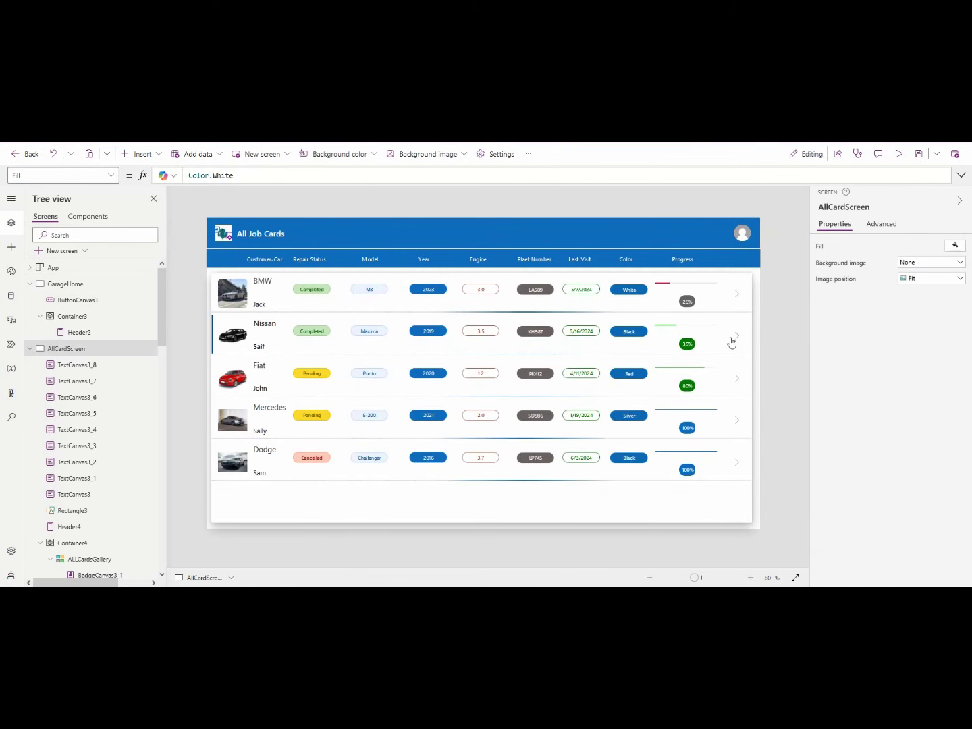
pyautogui.keyDown('alt'); pyautogui.click(734, 337); pyautogui.keyUp('alt')
pyautogui.click(899, 154)
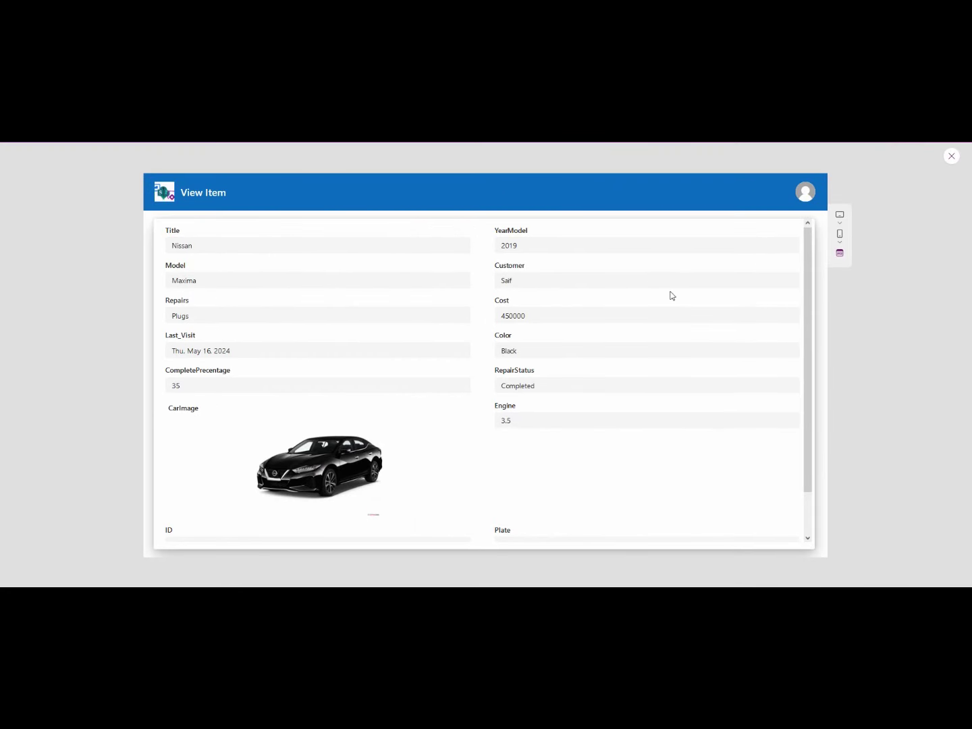
pyautogui.click(952, 157)
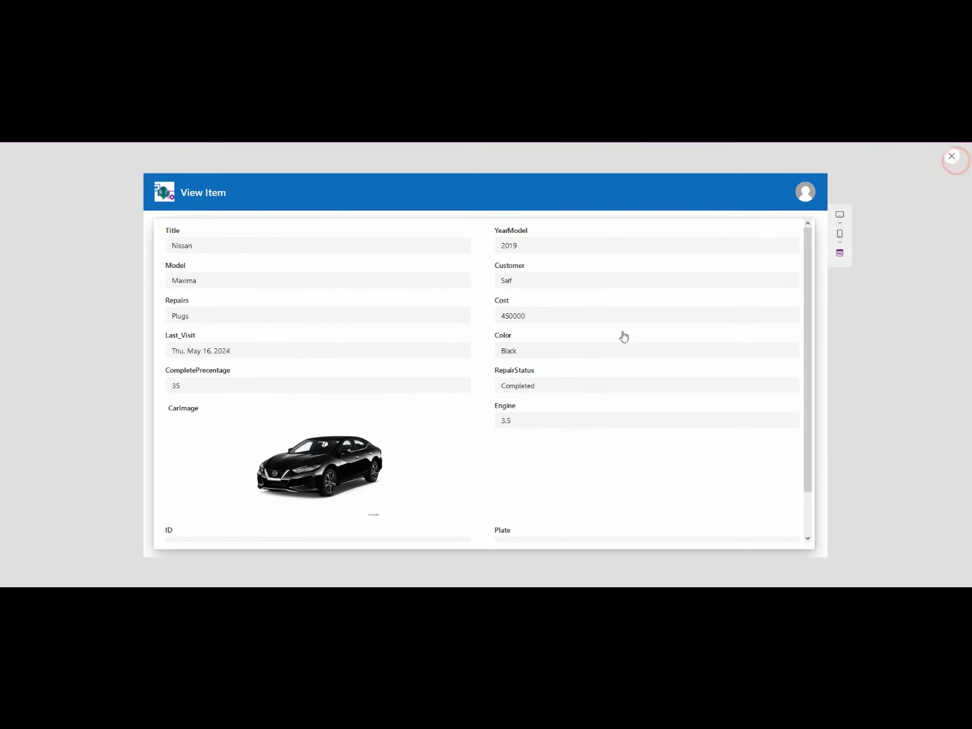